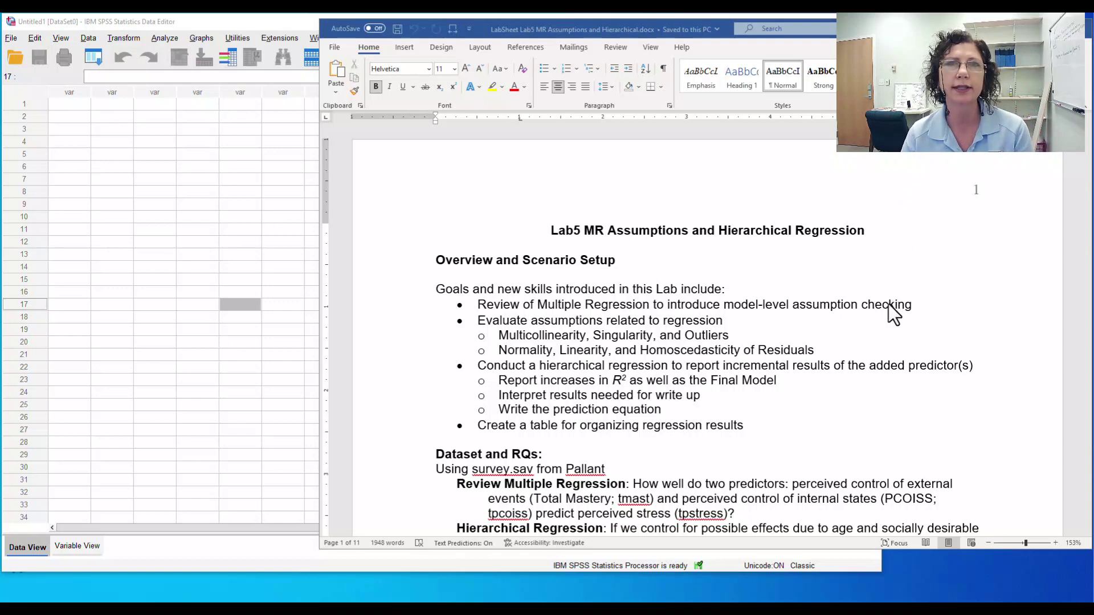
Step: Review the lab sheet's goals, survey.sav dataset, research questions for both regressions, and preparation and preliminary sections
scroll(885, 367, "down", 1)
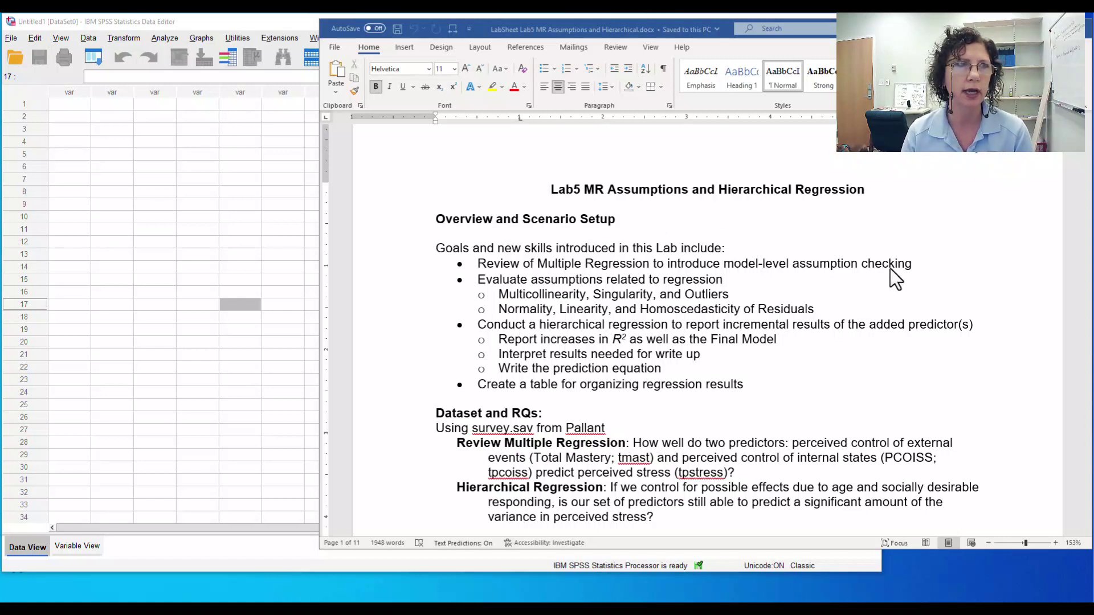
scroll(890, 268, "down", 3)
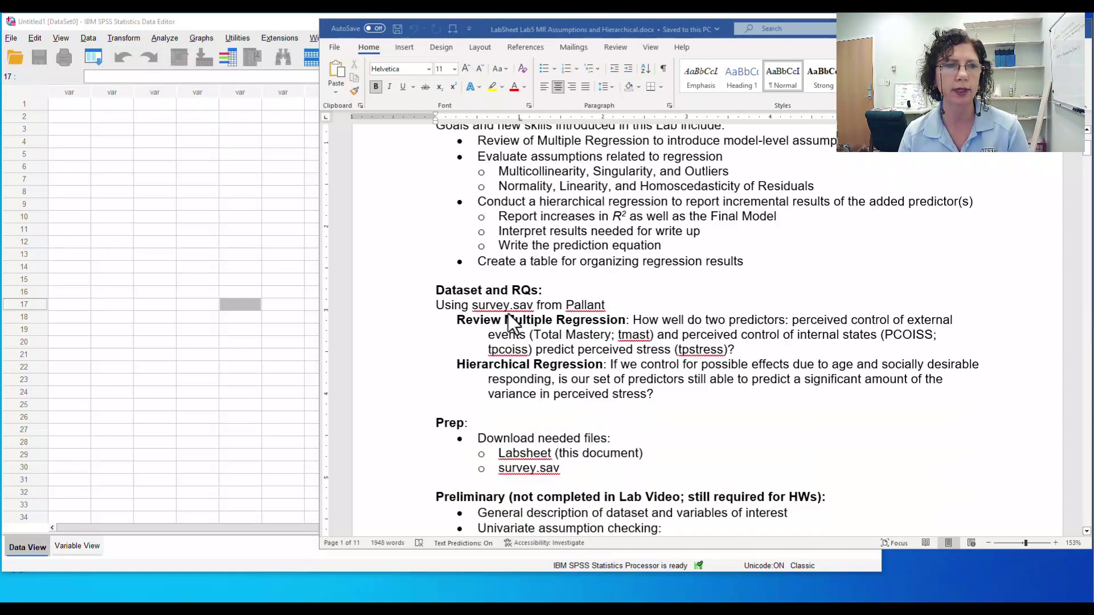
left_click_drag(471, 308, 536, 305)
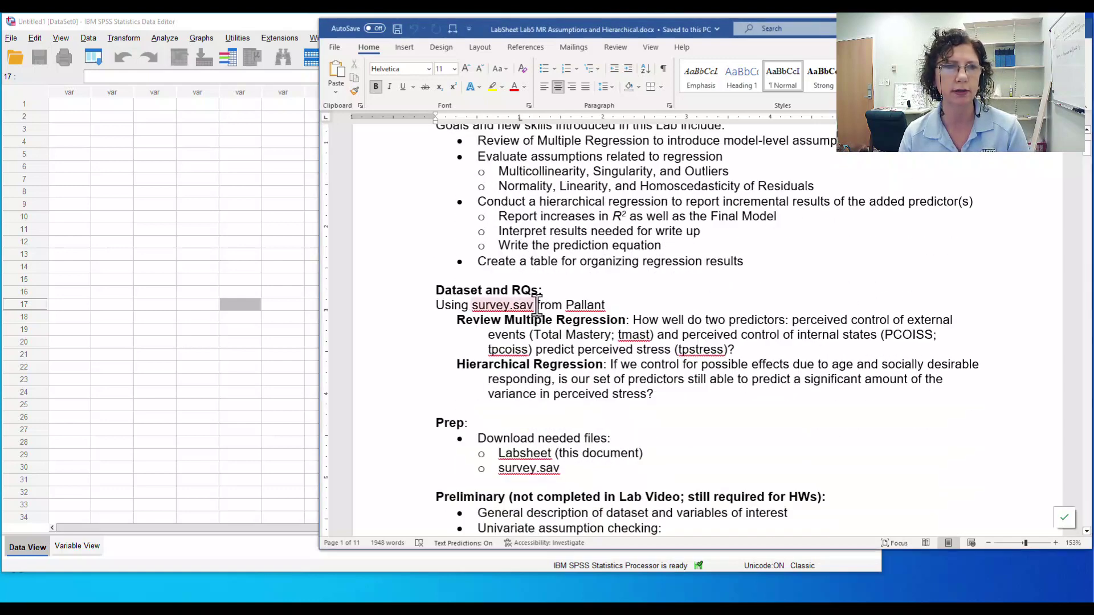
left_click(536, 305)
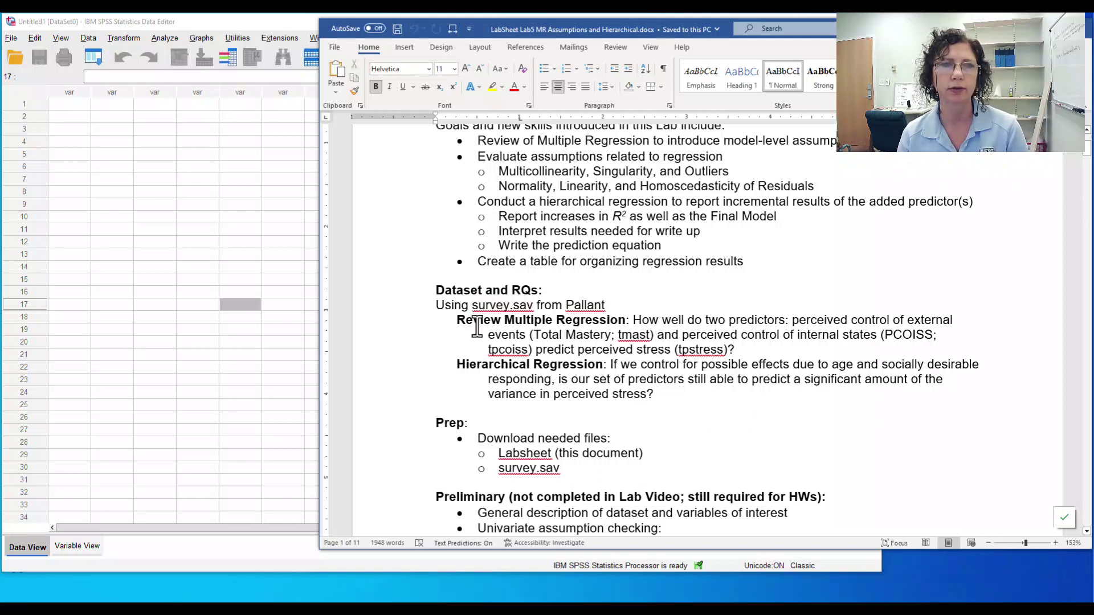
left_click_drag(563, 324, 600, 326)
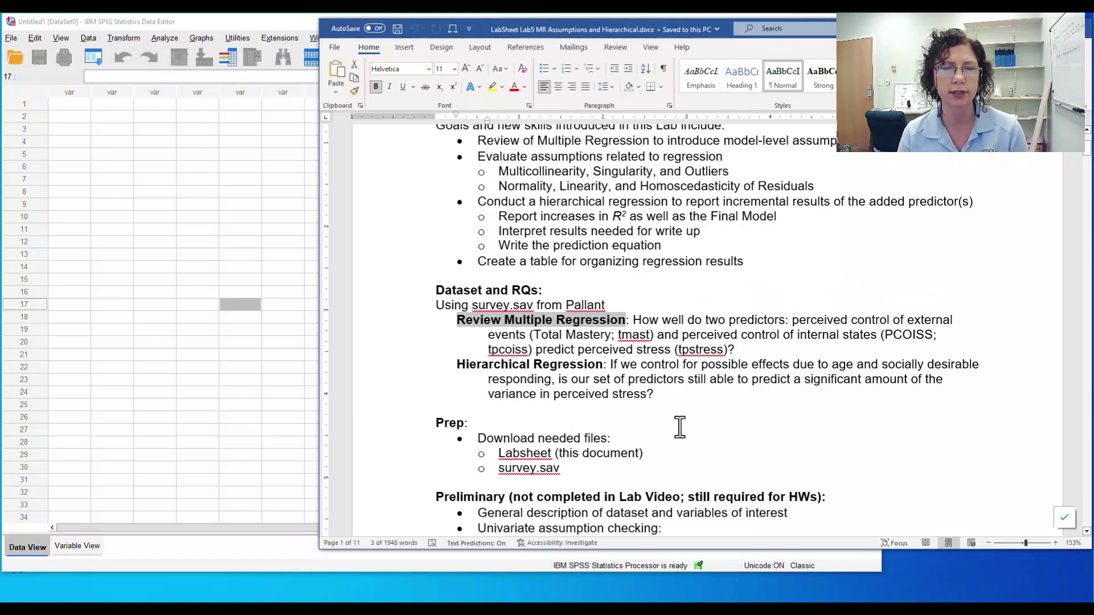
left_click_drag(456, 364, 581, 366)
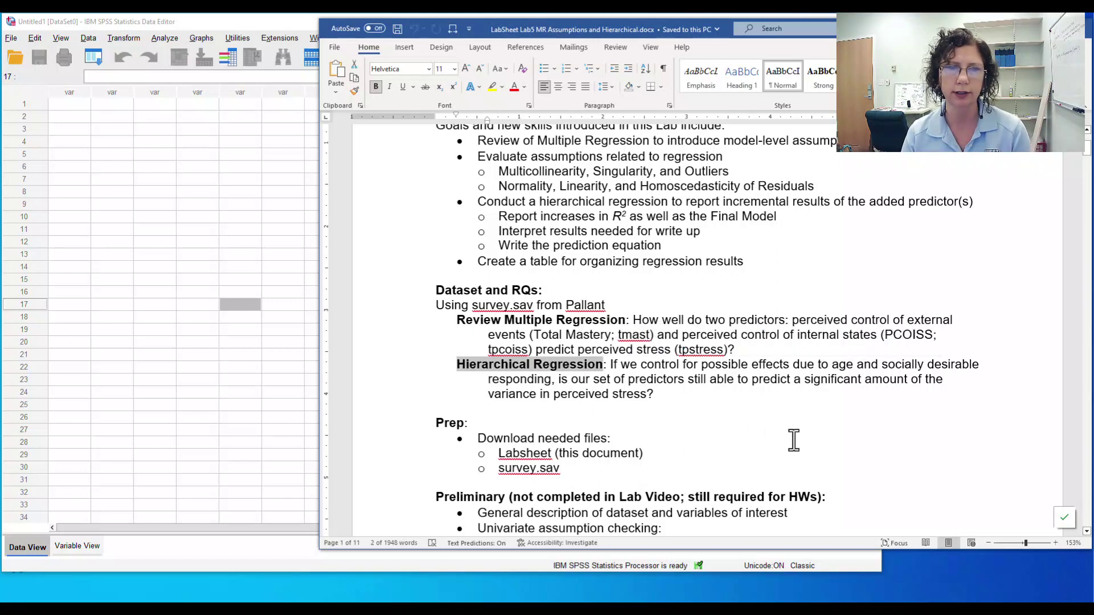
scroll(793, 439, "down", 4)
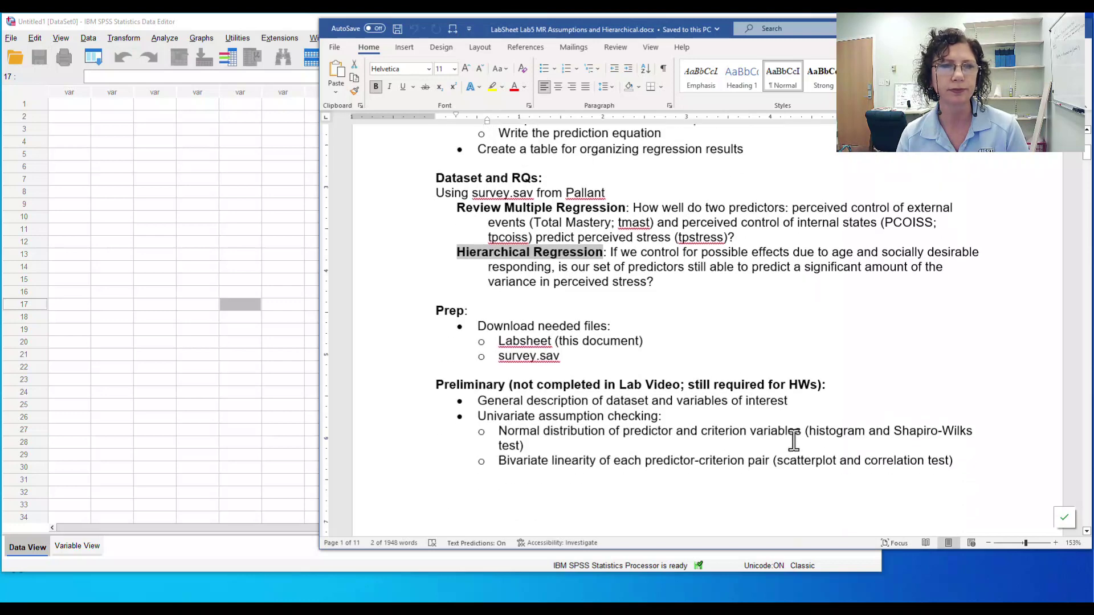
scroll(793, 440, "down", 2)
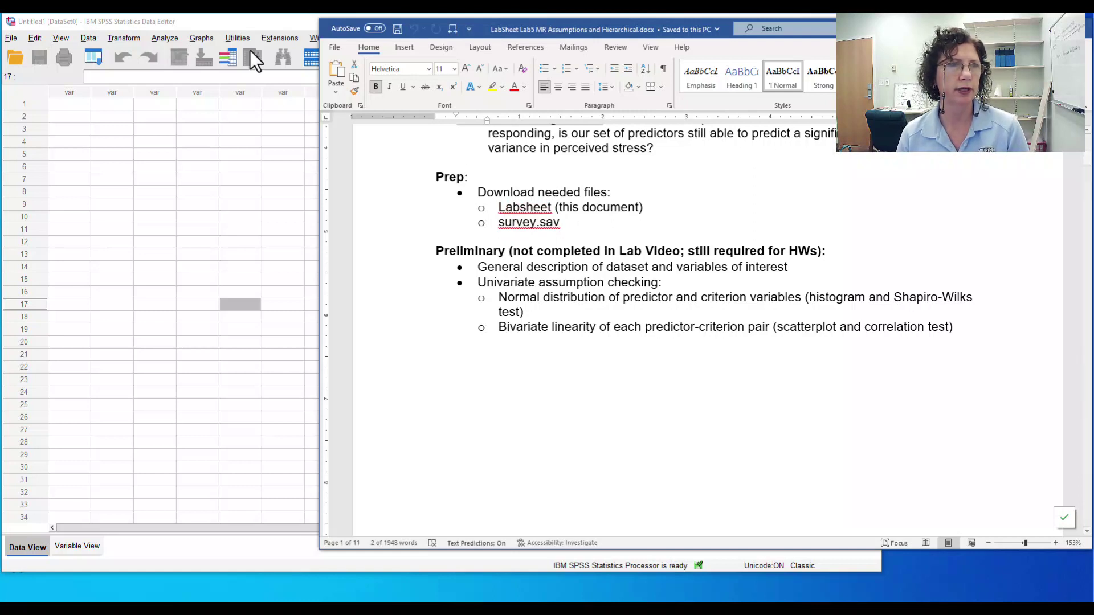
Step: Switch to the SPSS Data Editor and open the survey.sav data file from the Pallant 6ed folder
left_click(232, 22)
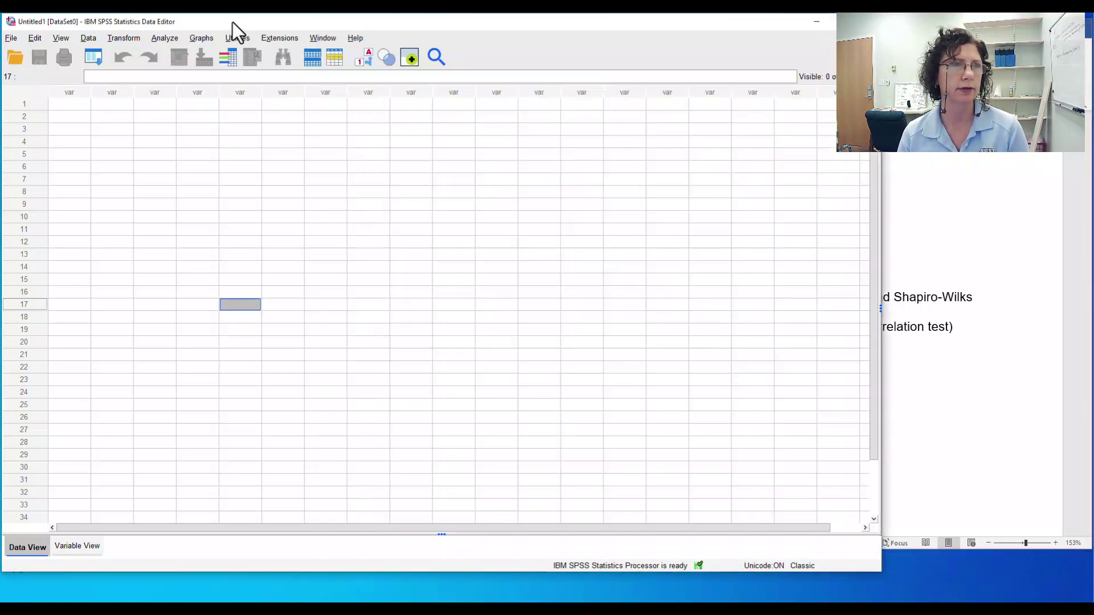
left_click(9, 38)
mouse_move(40, 69)
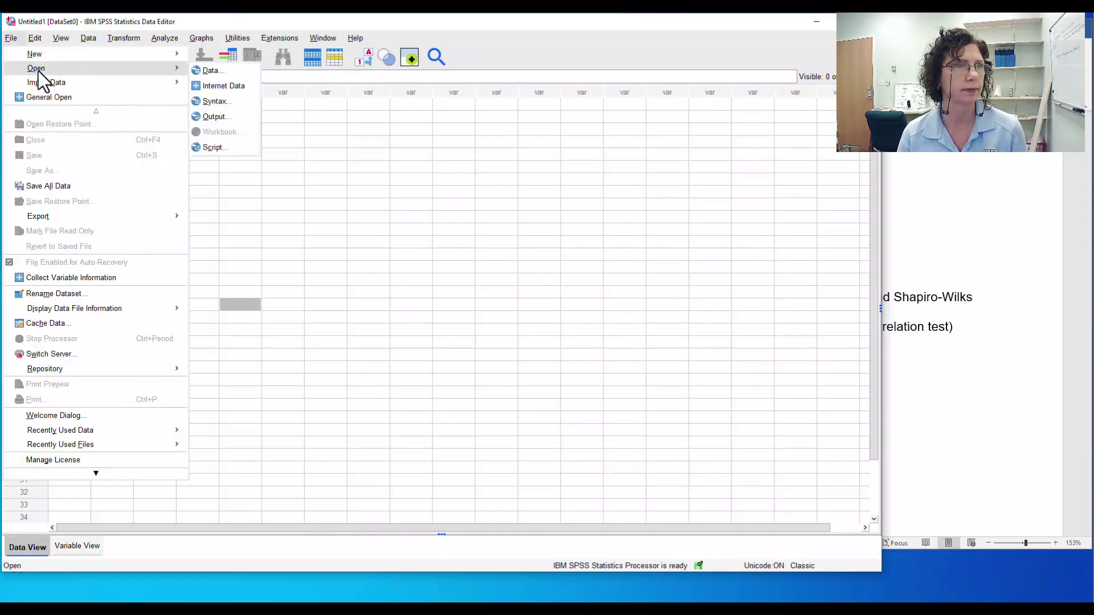
left_click(211, 71)
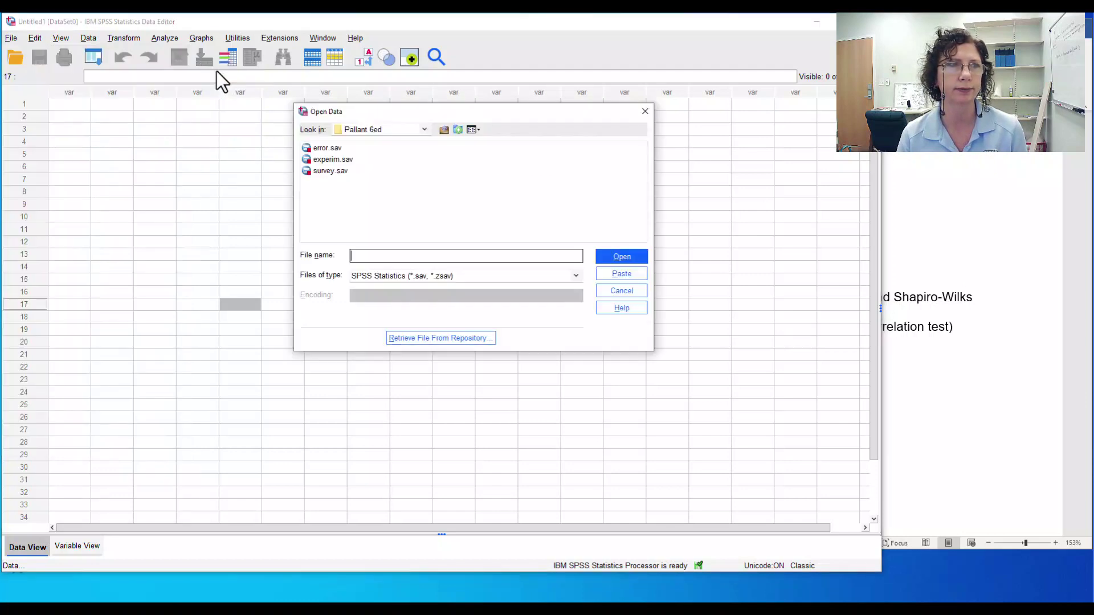
left_click(332, 172)
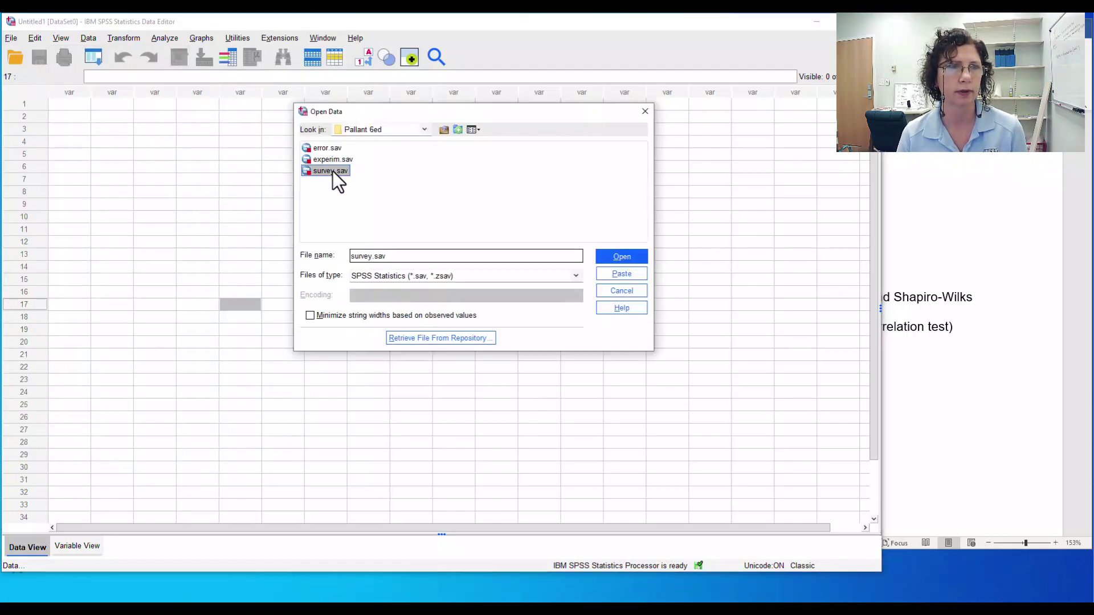
left_click(621, 257)
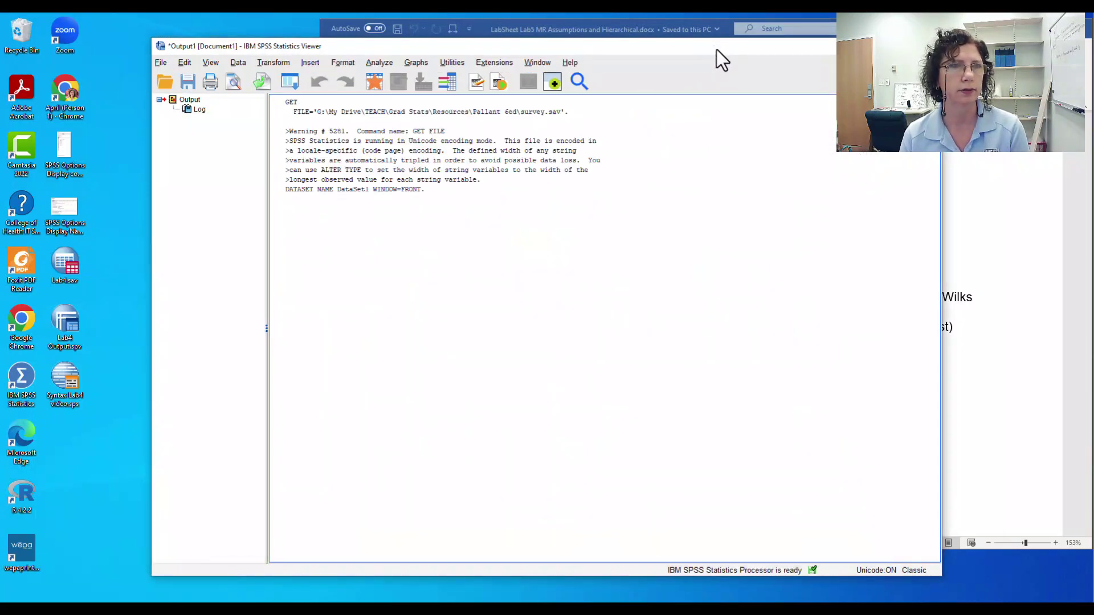
Step: Rearrange the output viewer and the survey.sav data window so that both can be reached beside the lab sheet
left_click_drag(716, 49, 576, 33)
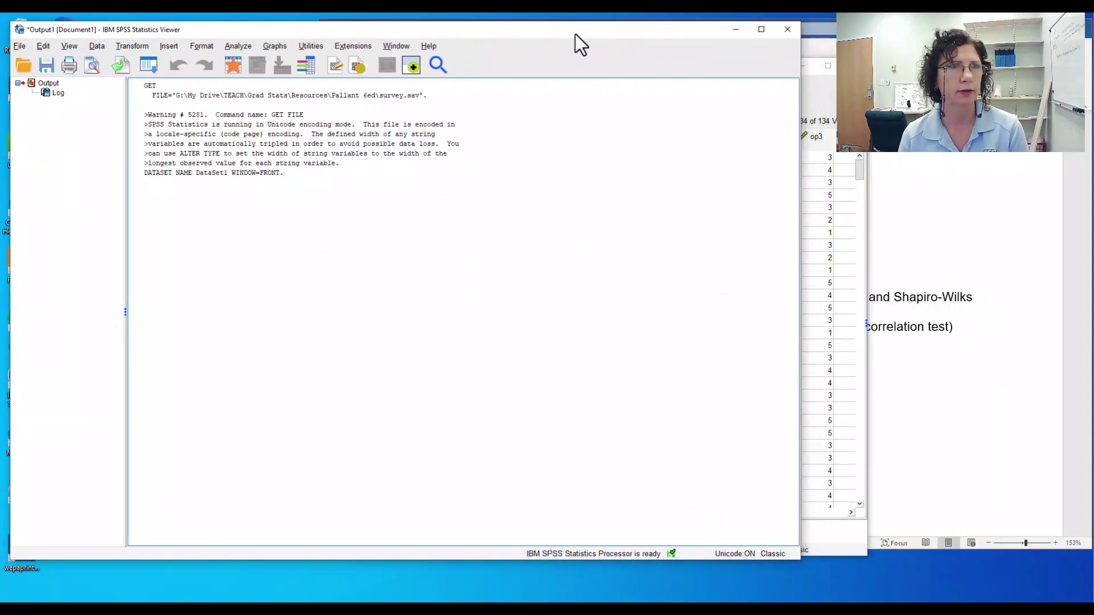
left_click(818, 79)
left_click_drag(716, 70, 501, 108)
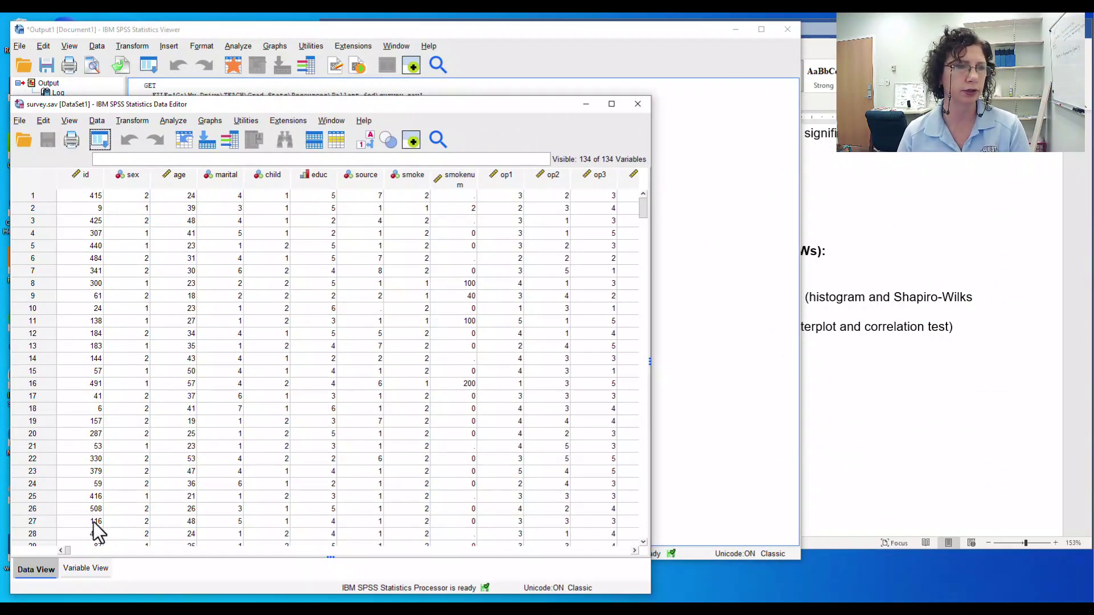
Step: Set the id variable's measurement level to Nominal and look through the remaining variable definitions
left_click(91, 574)
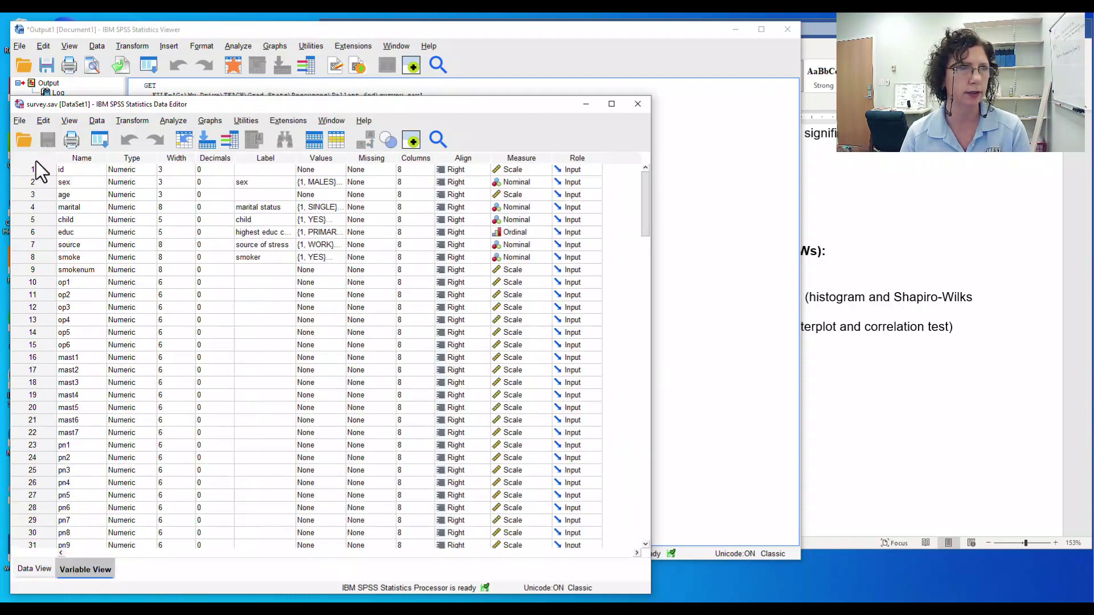
left_click(511, 169)
left_click(514, 204)
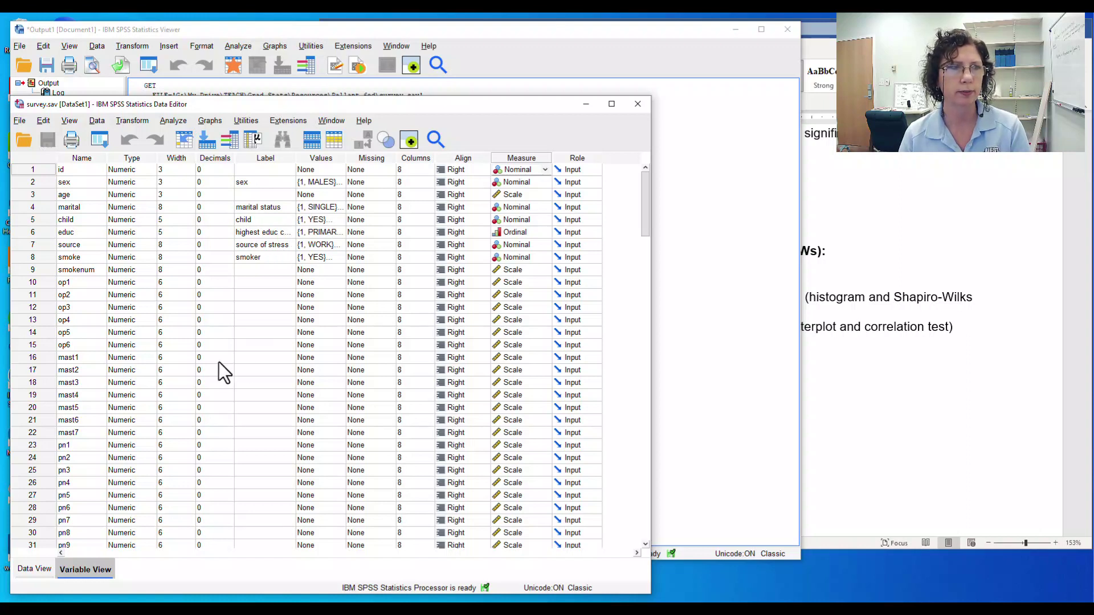
scroll(230, 355, "down", 5)
scroll(233, 358, "down", 20)
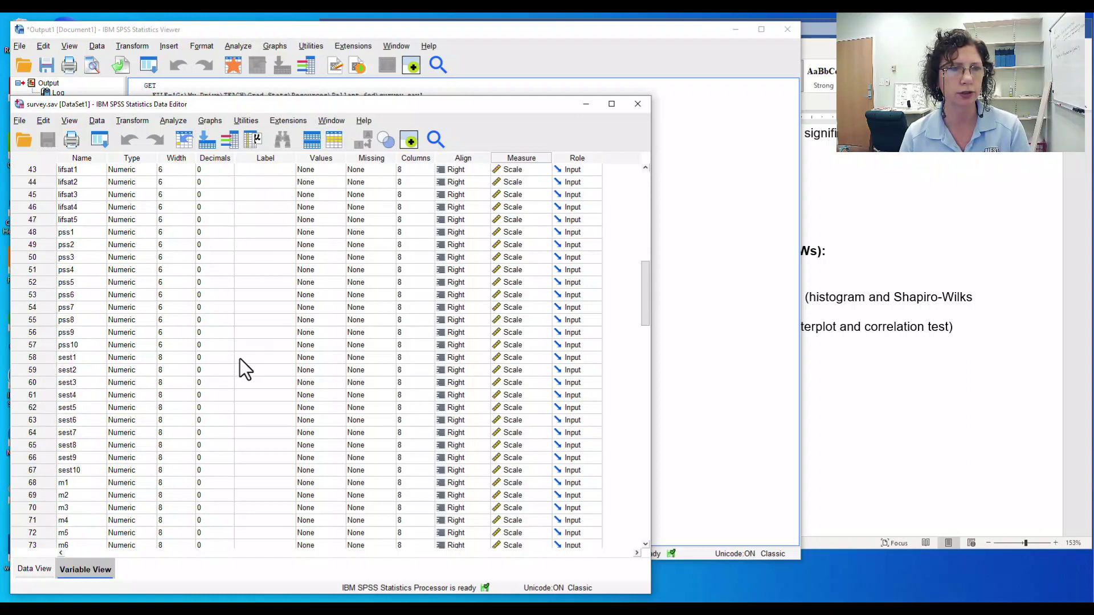
scroll(246, 361, "down", 7)
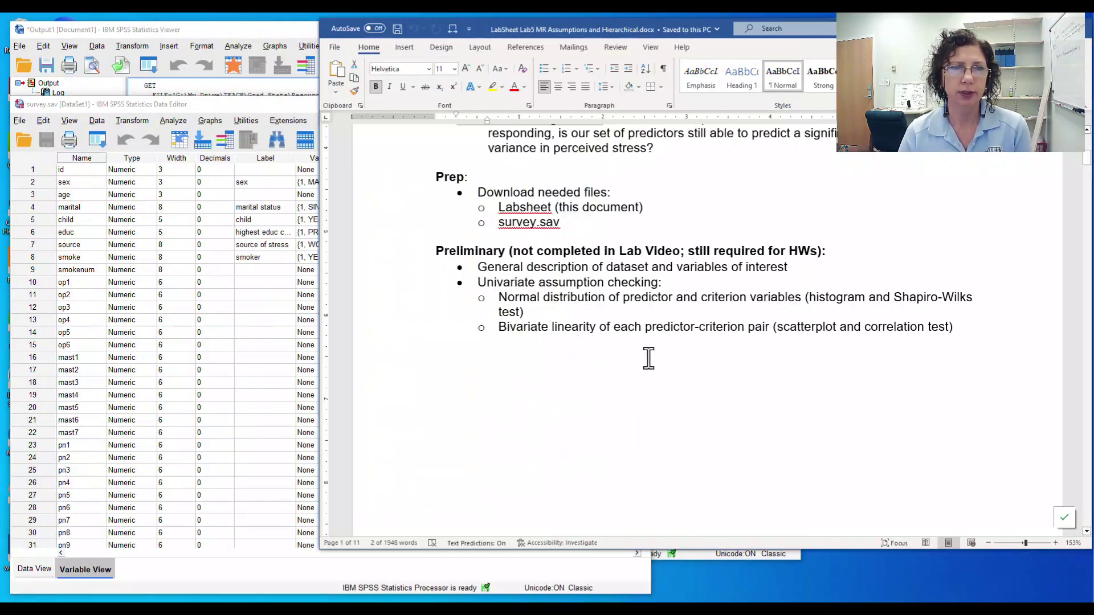
Step: Read the lab sheet's preliminary assumption checks and the Review Multiple Regression instructions in Word, marking the key phrases
left_click_drag(475, 252, 829, 251)
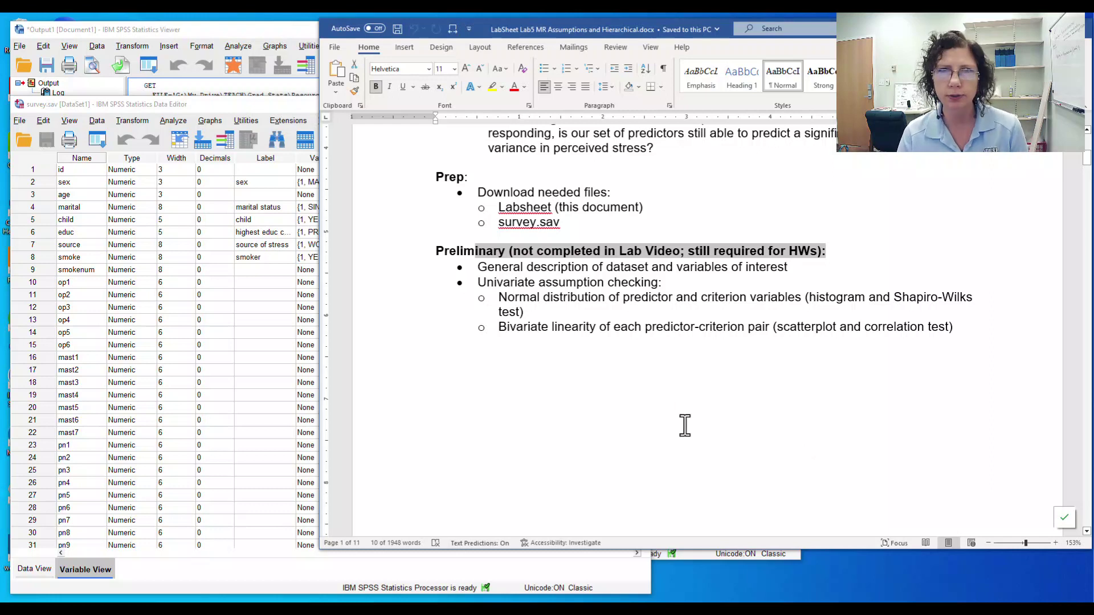
left_click_drag(483, 266, 773, 275)
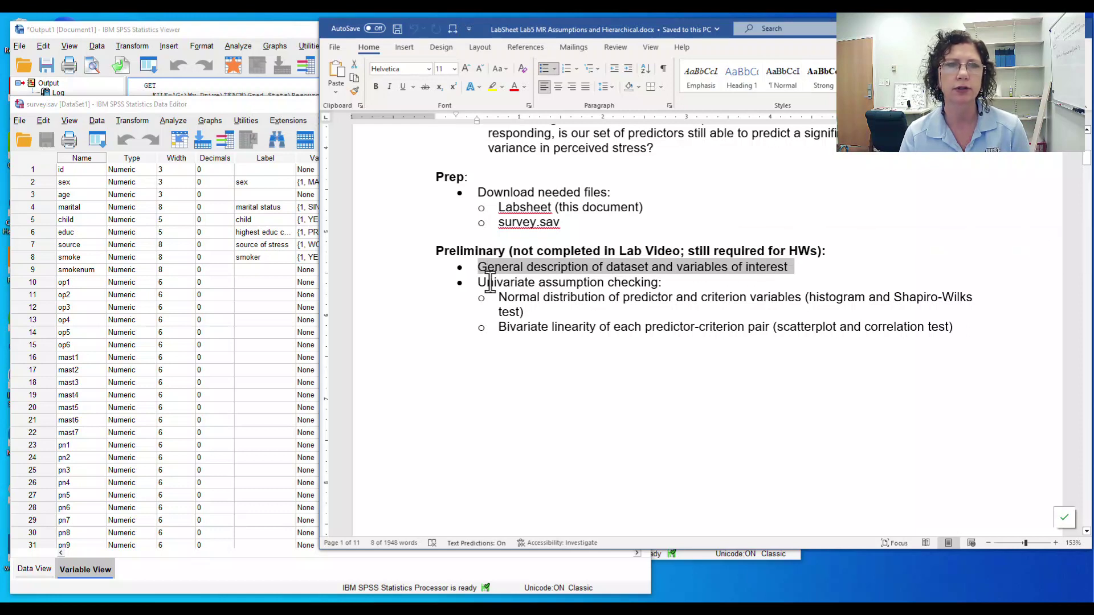
left_click_drag(485, 282, 625, 282)
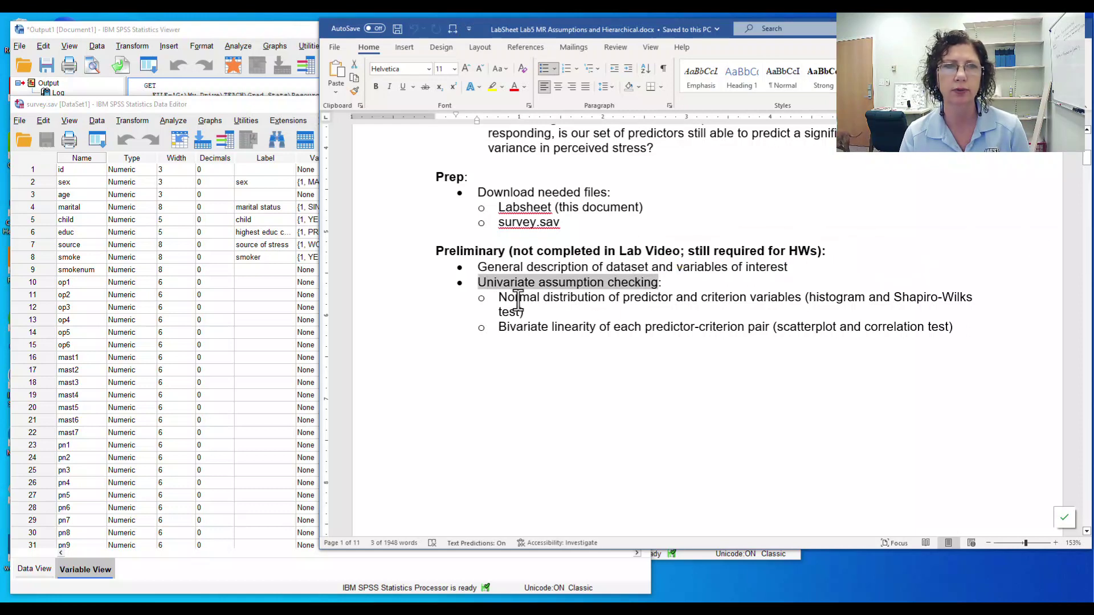
left_click_drag(511, 300, 749, 301)
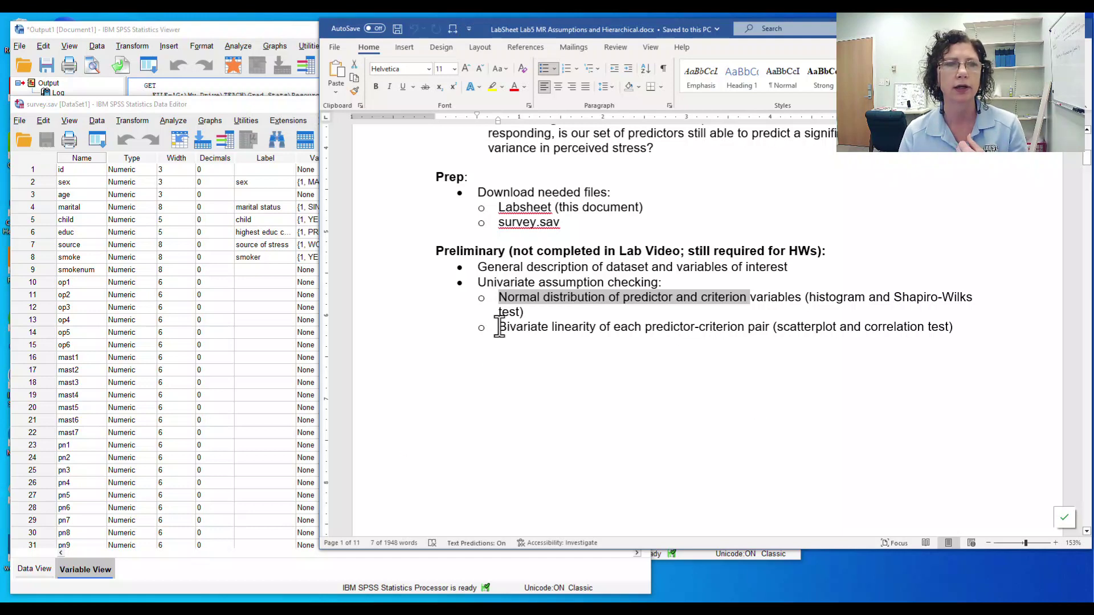
left_click_drag(498, 327, 762, 329)
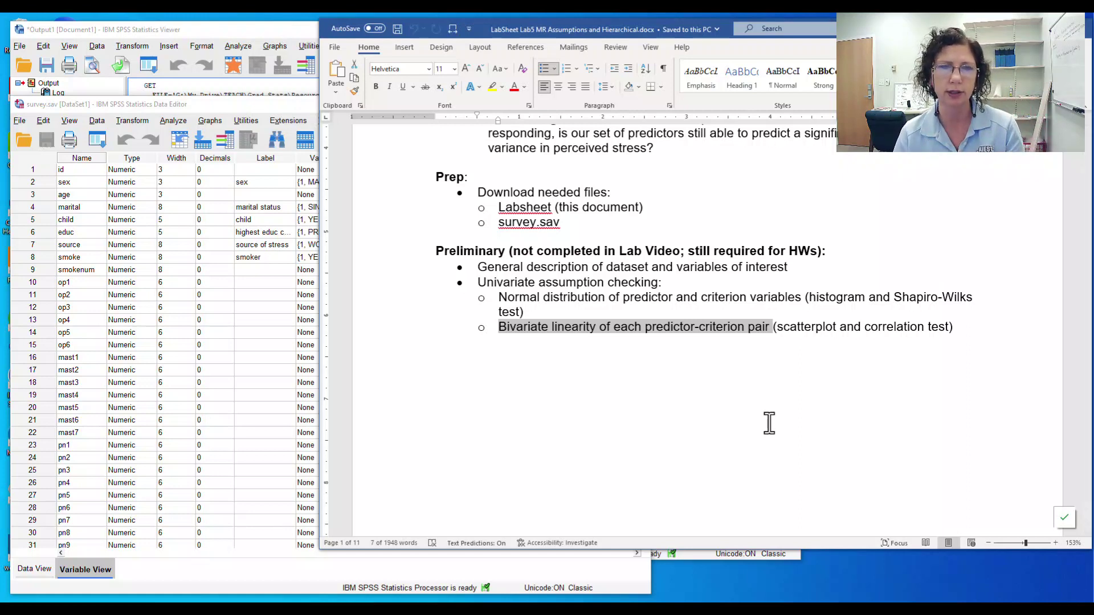
scroll(692, 398, "down", 12)
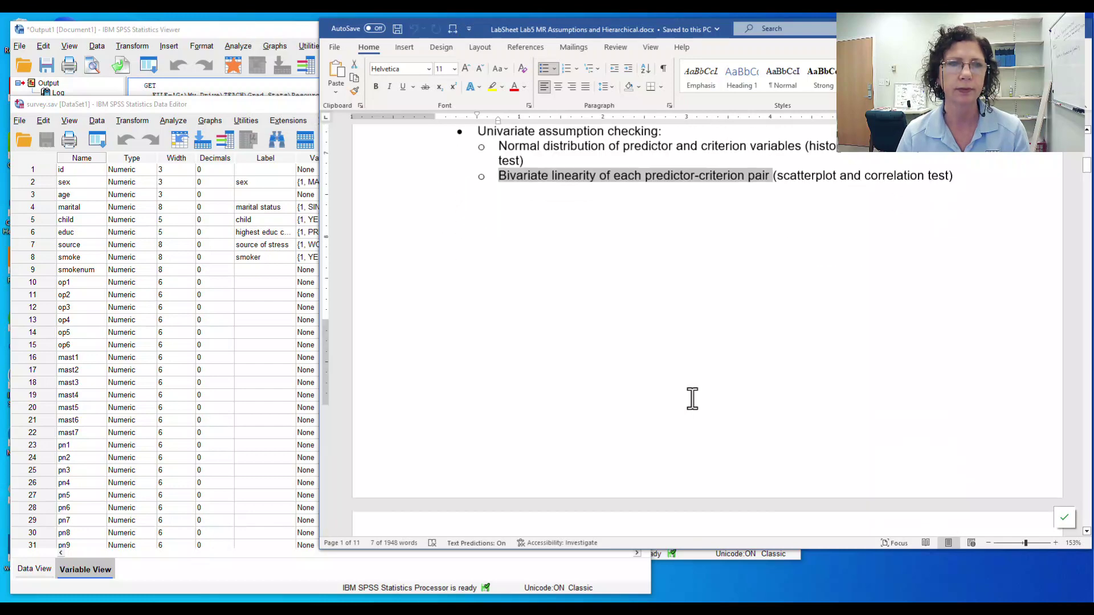
scroll(693, 399, "down", 2)
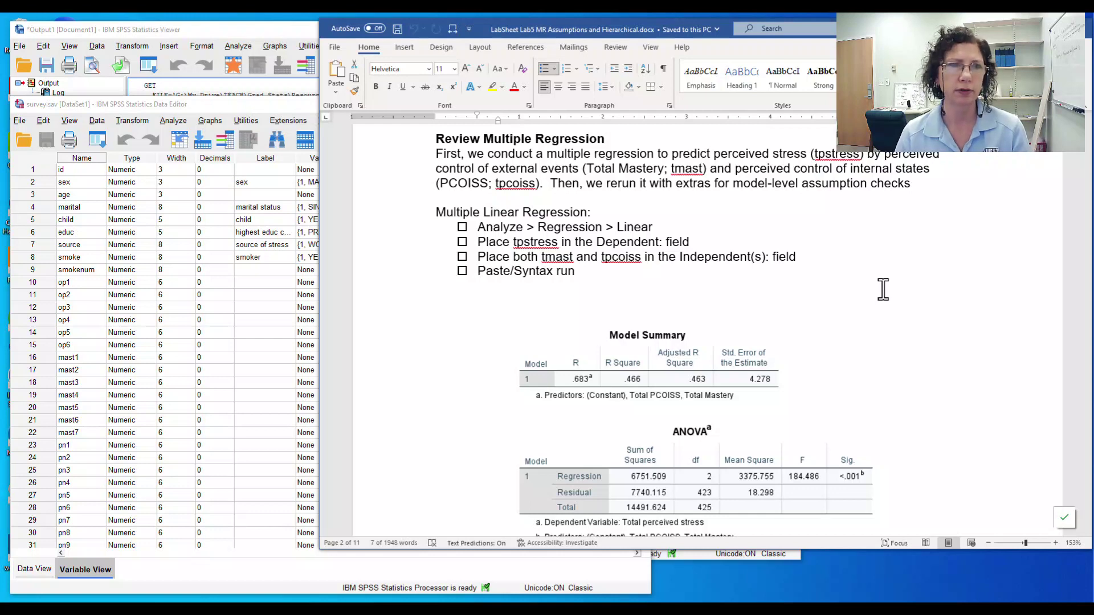
left_click_drag(479, 169, 929, 175)
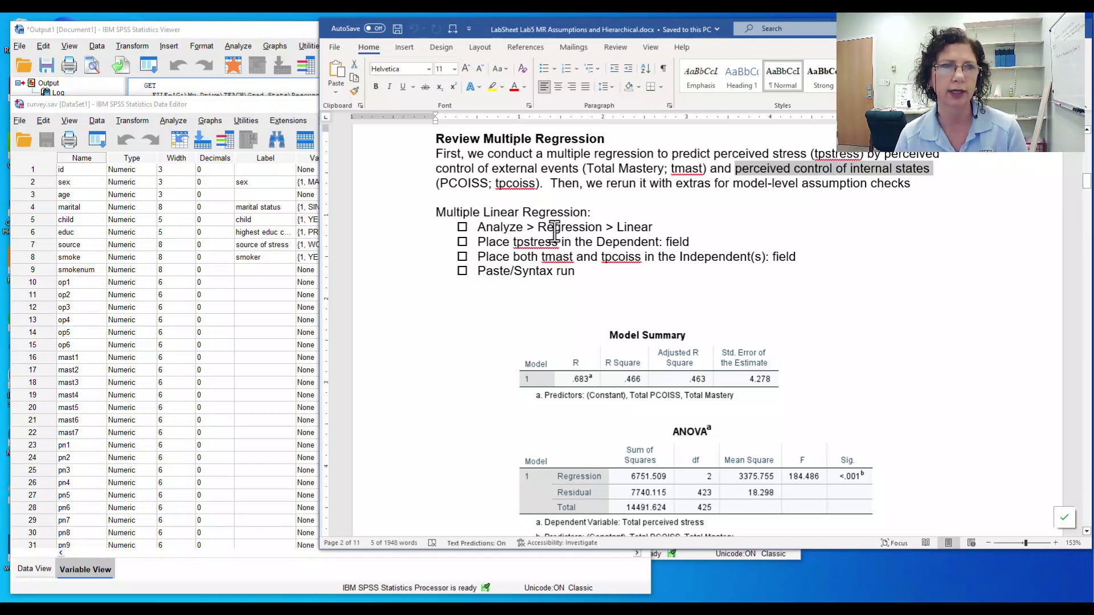
Step: Switch to the survey.sav data window and start a linear regression with tpstress as the dependent variable
left_click(268, 106)
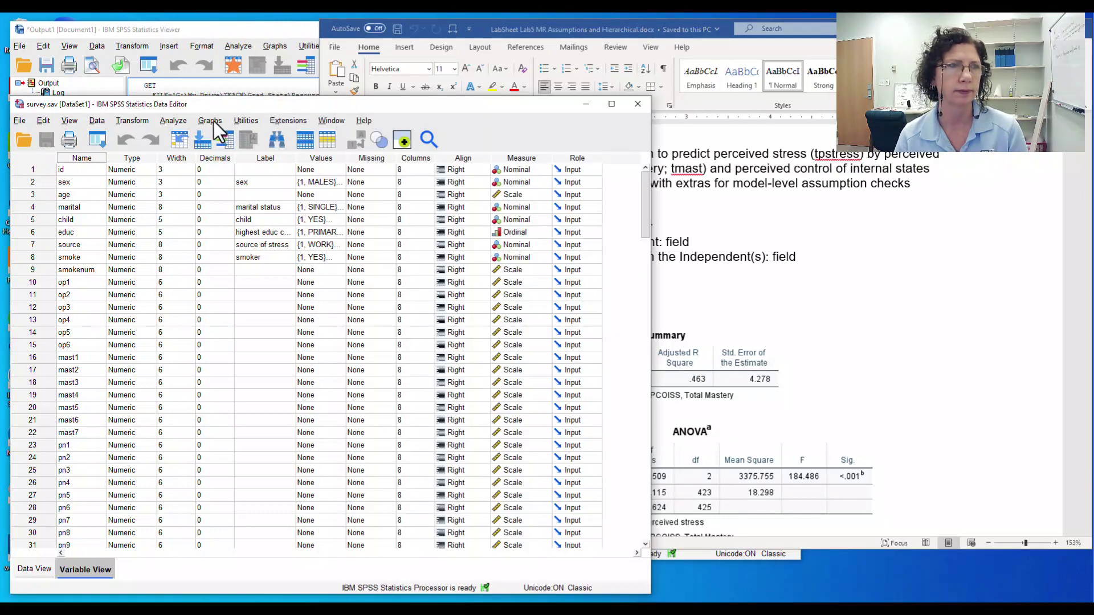
left_click(173, 125)
mouse_move(200, 291)
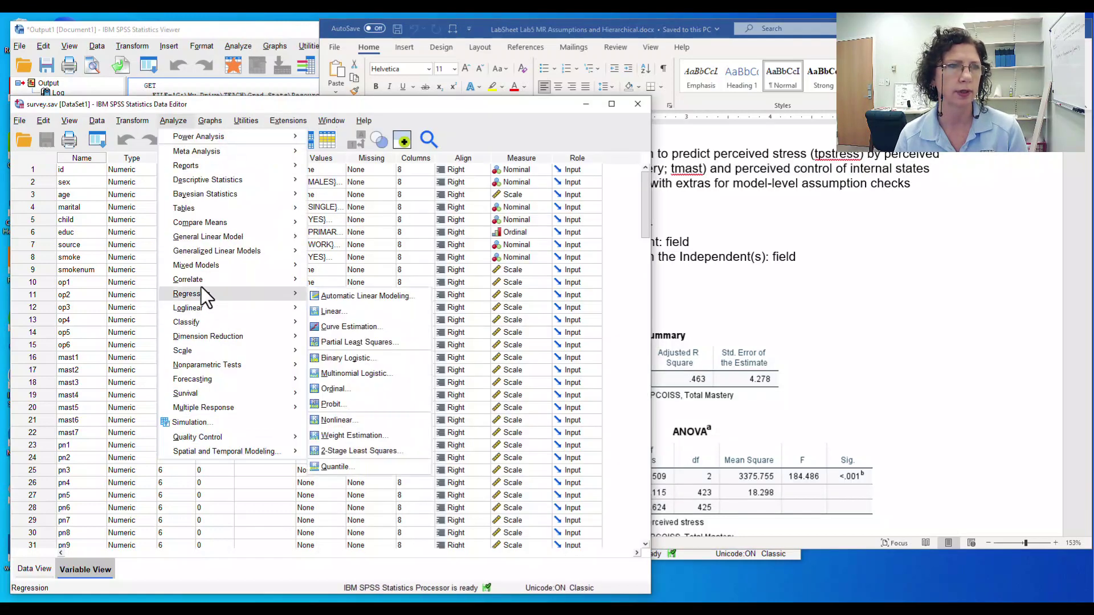
left_click(337, 314)
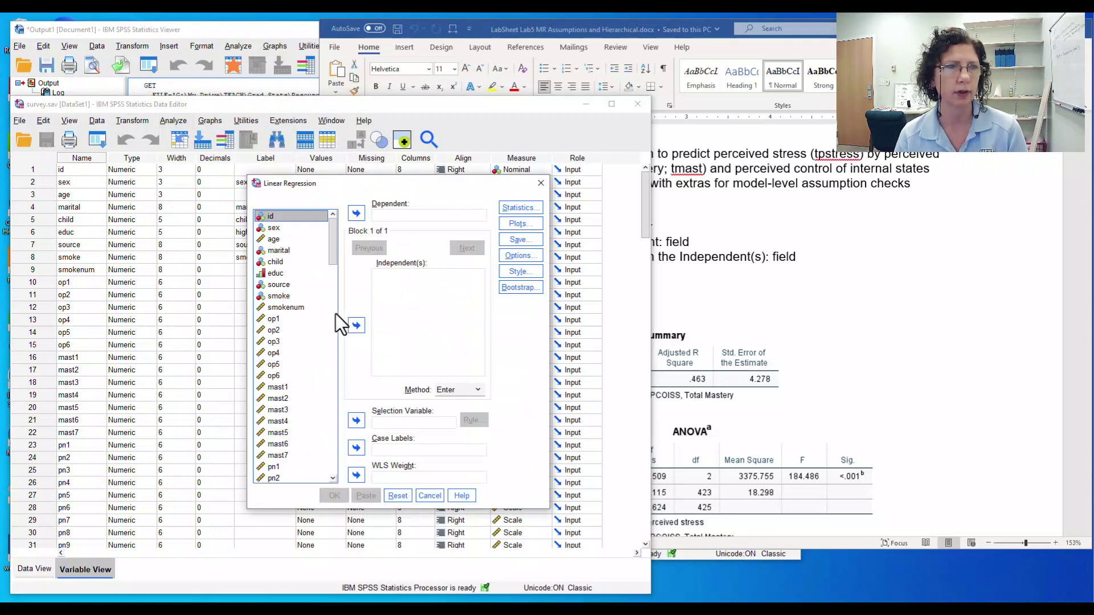
left_click_drag(332, 239, 328, 471)
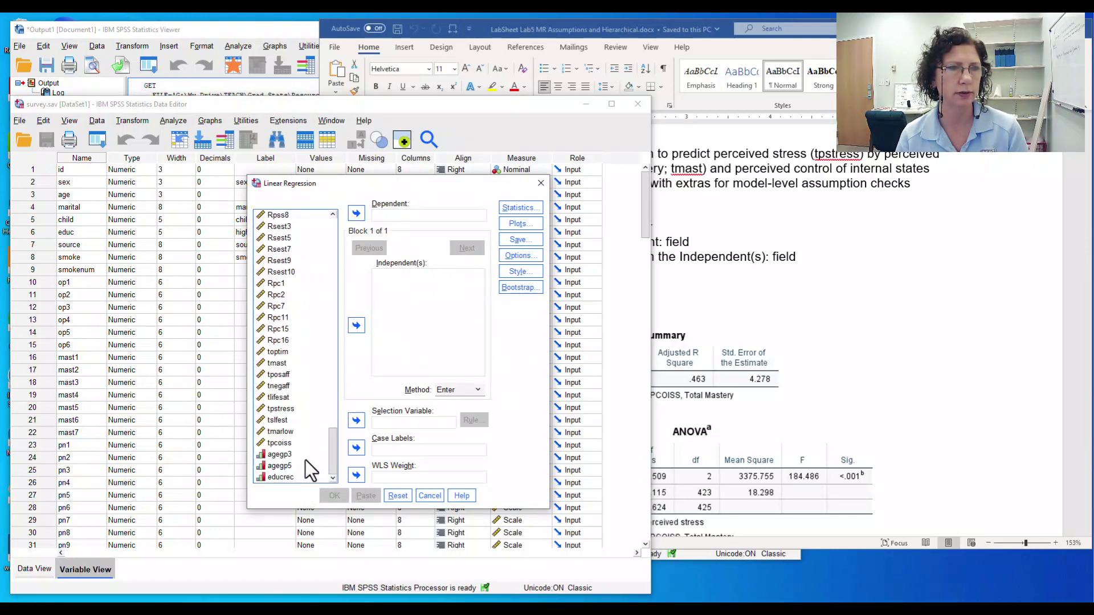
left_click(286, 409)
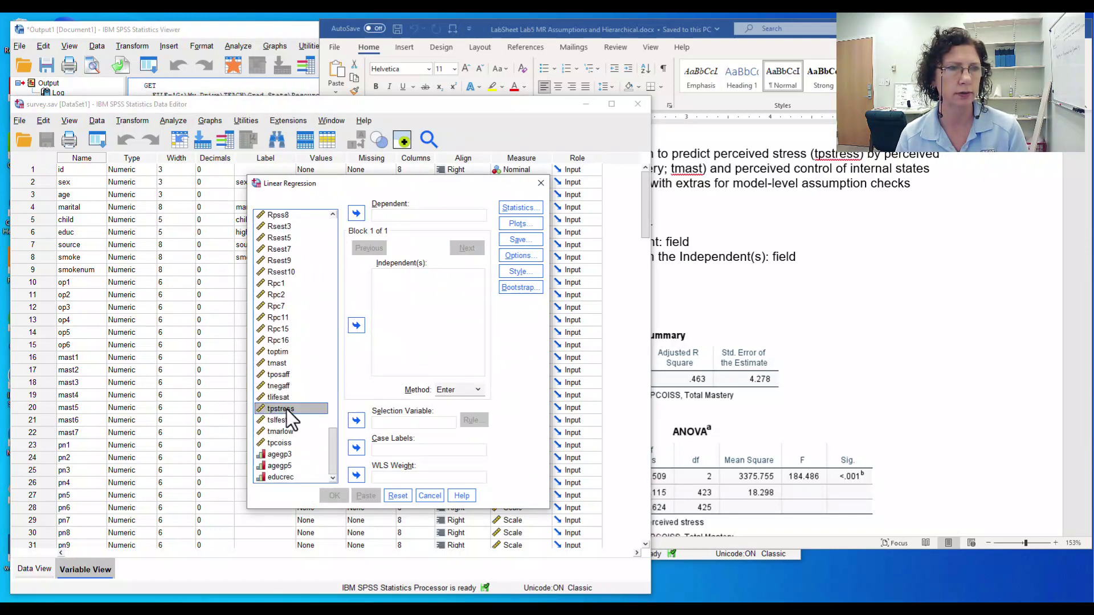
left_click(357, 212)
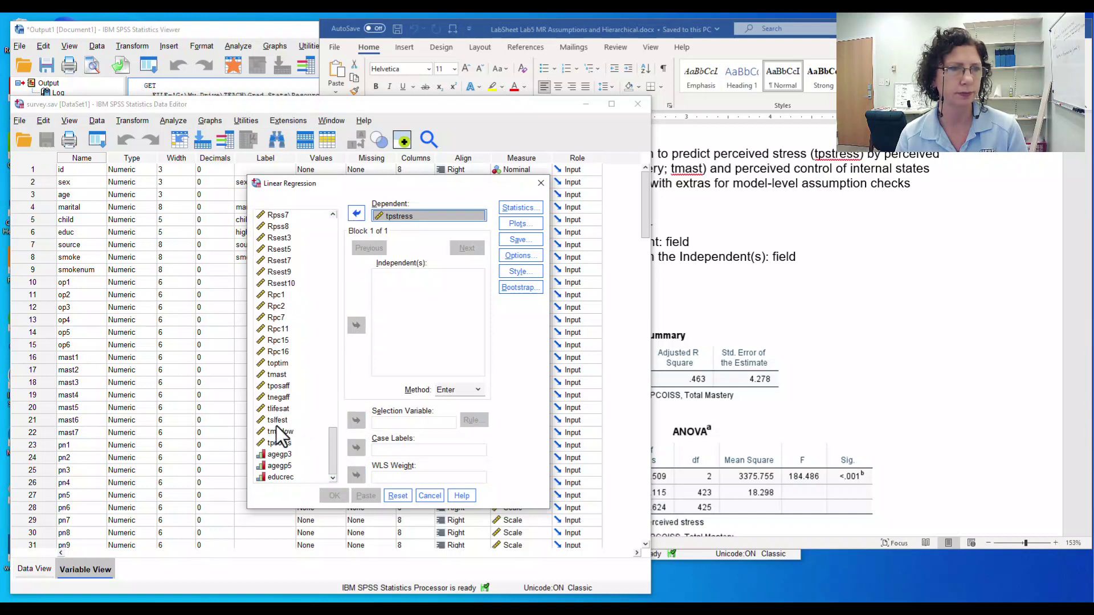
Step: Add tmast and tpcoiss as the independent variables of the linear regression
left_click(278, 375)
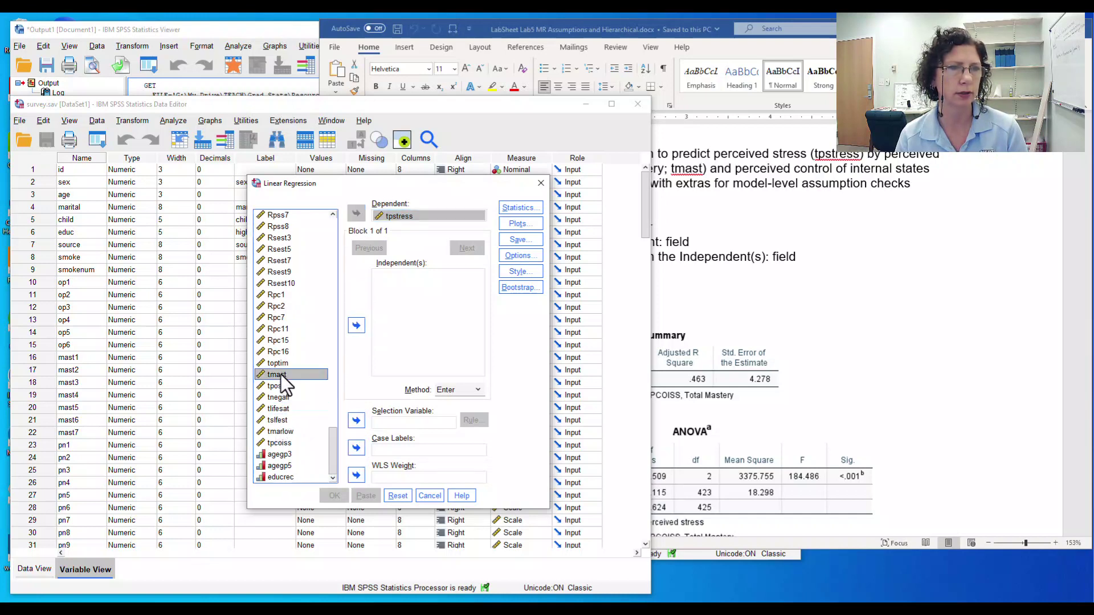
left_click(356, 326)
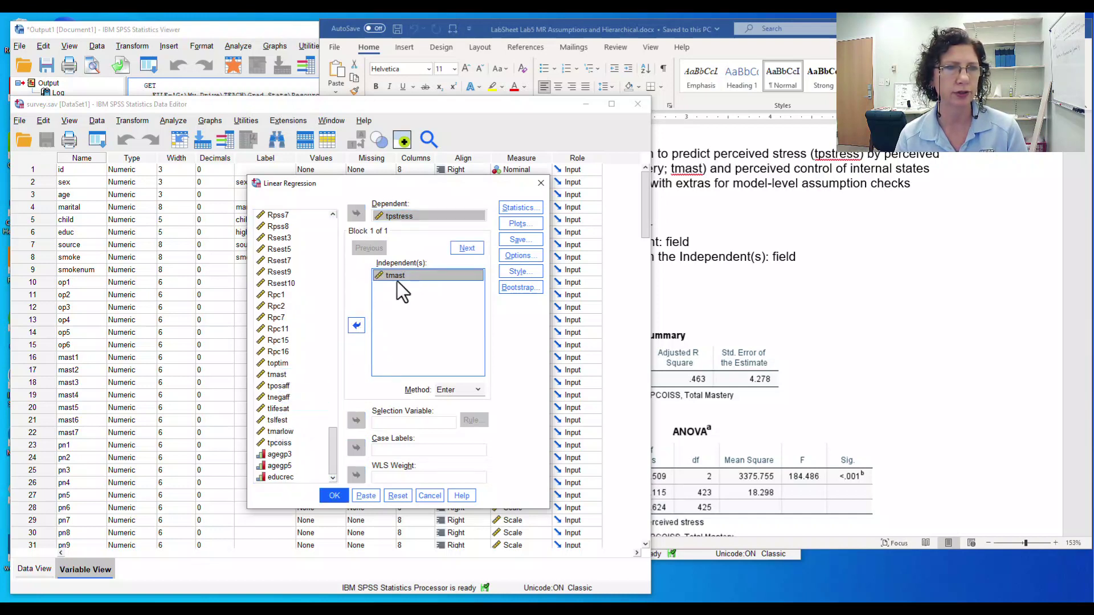
left_click(279, 443)
left_click(356, 325)
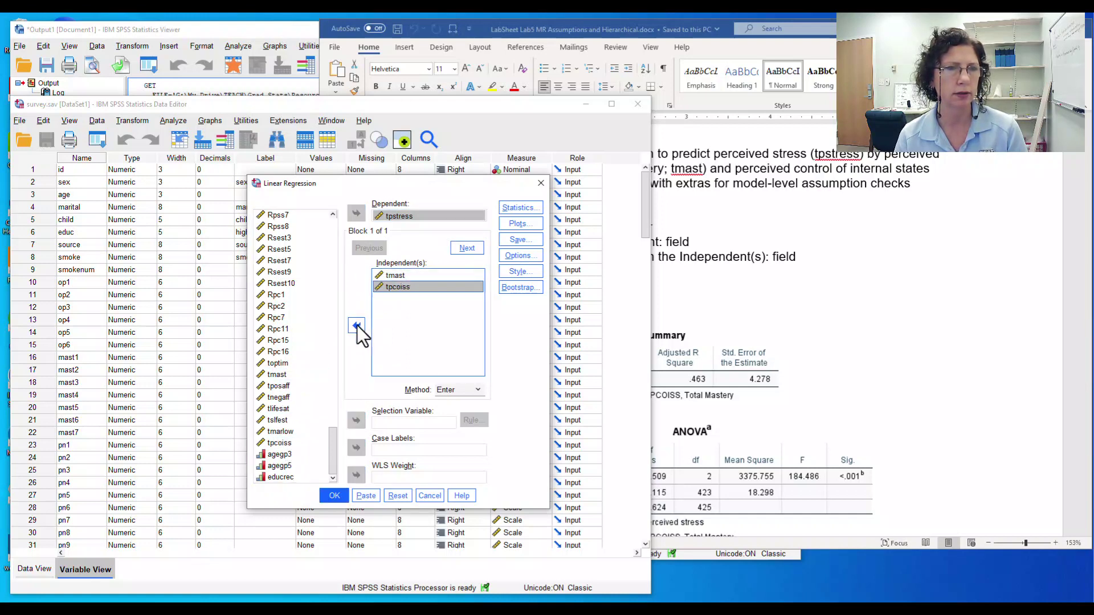
left_click(417, 283)
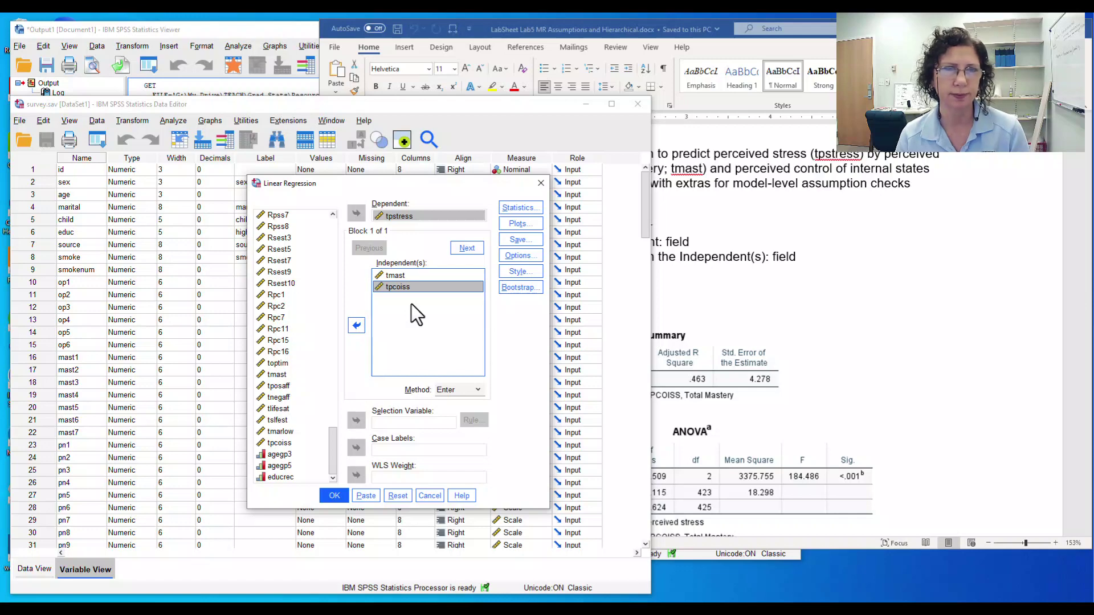
Step: Check the lab sheet, paste the regression to a syntax file, and run the whole pasted block
key("alt+Tab")
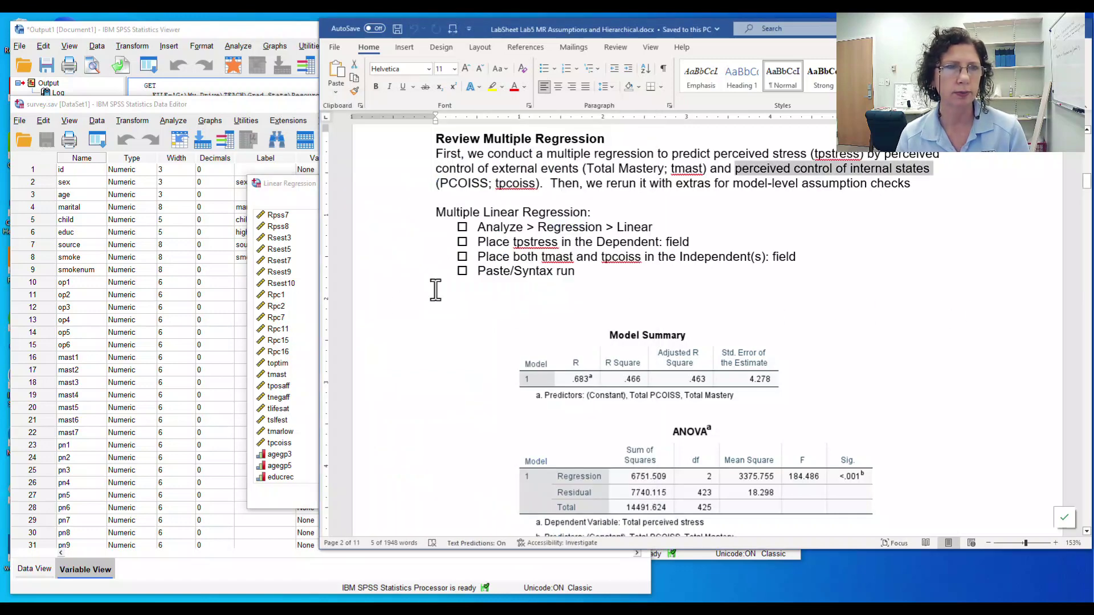
left_click(291, 194)
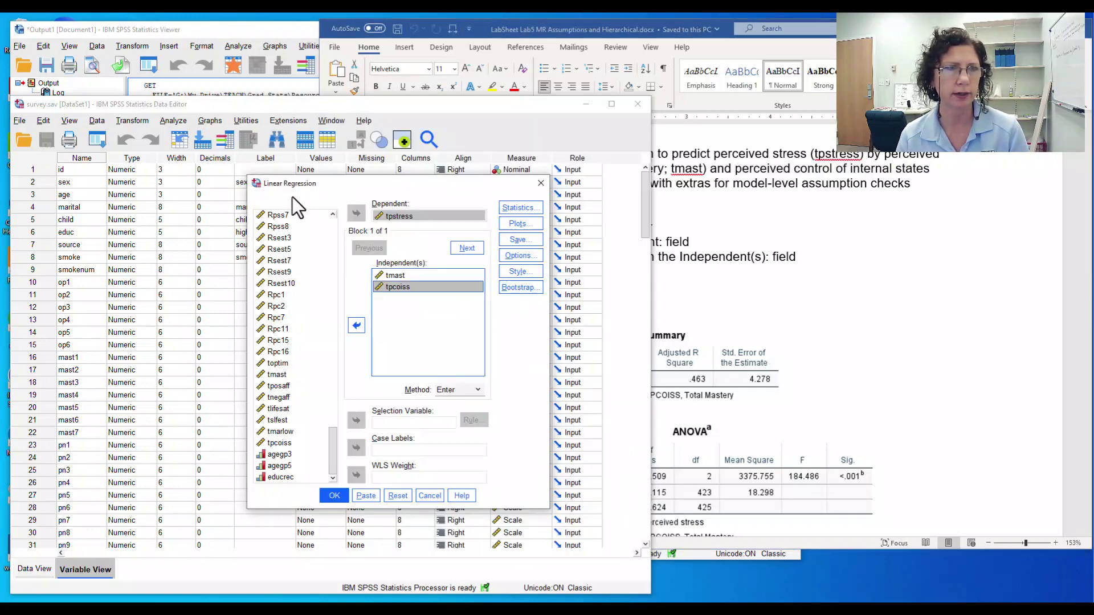
left_click(370, 496)
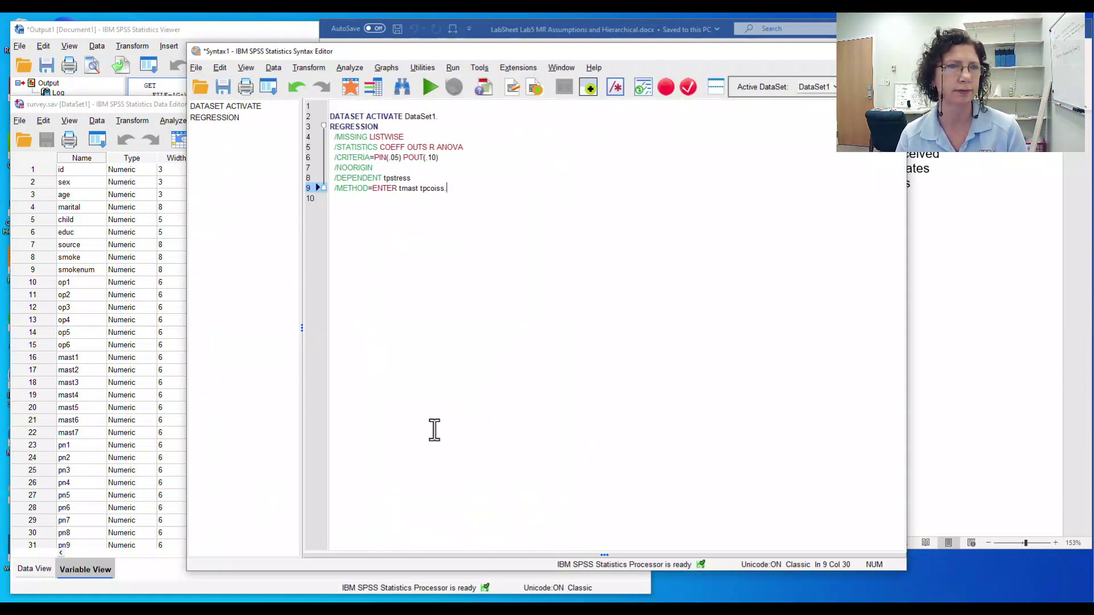
left_click_drag(456, 192, 329, 115)
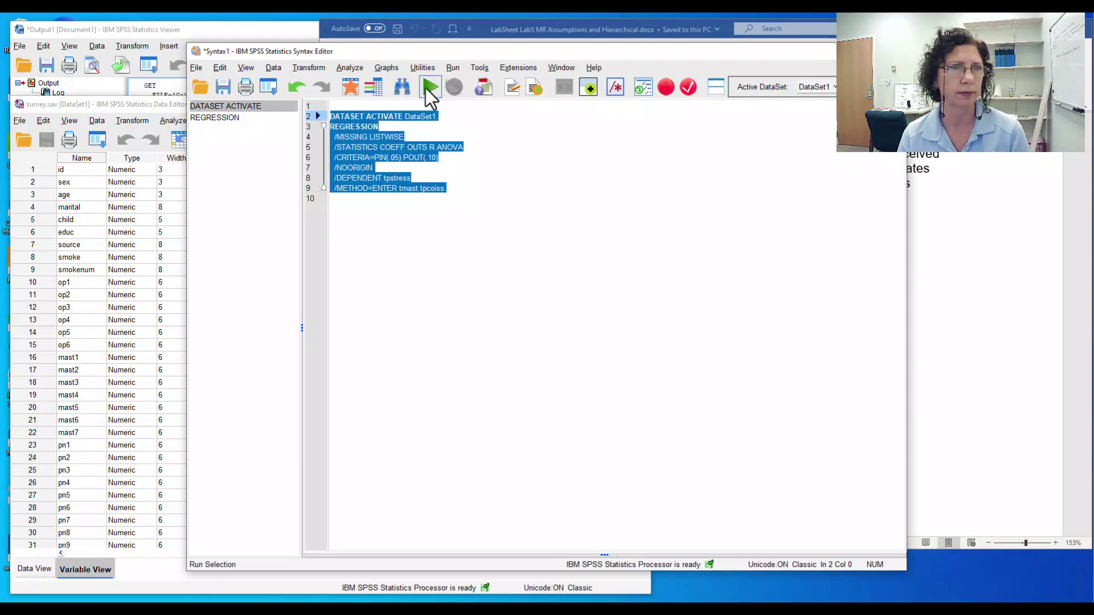
left_click(426, 88)
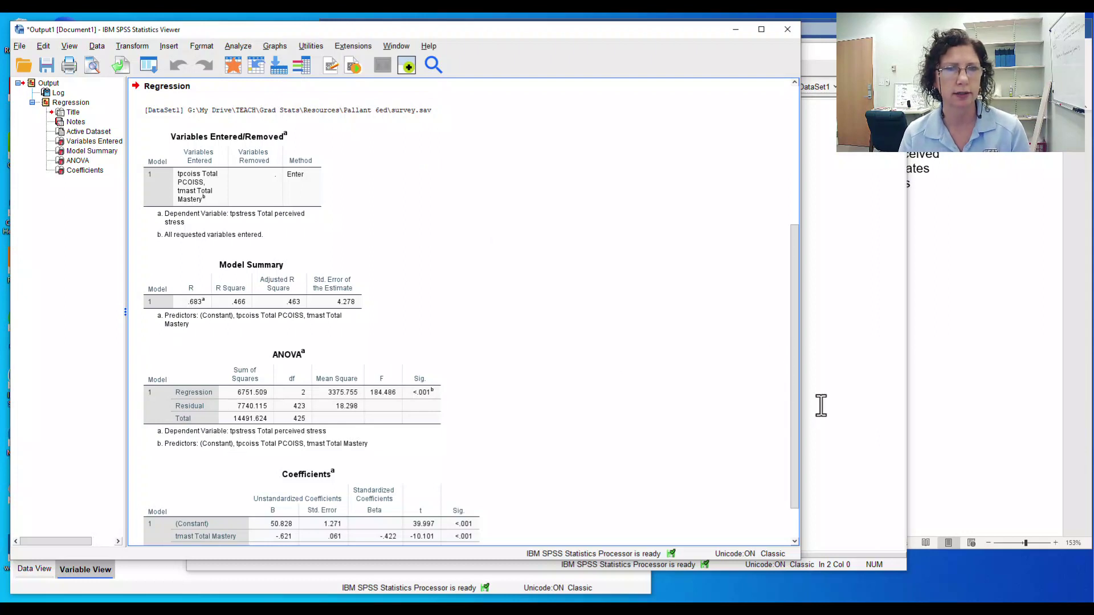
Step: Widen the output viewer, dismiss the feedback pop-up, and examine the Model Summary, ANOVA and Coefficients tables
left_click_drag(801, 413, 825, 412)
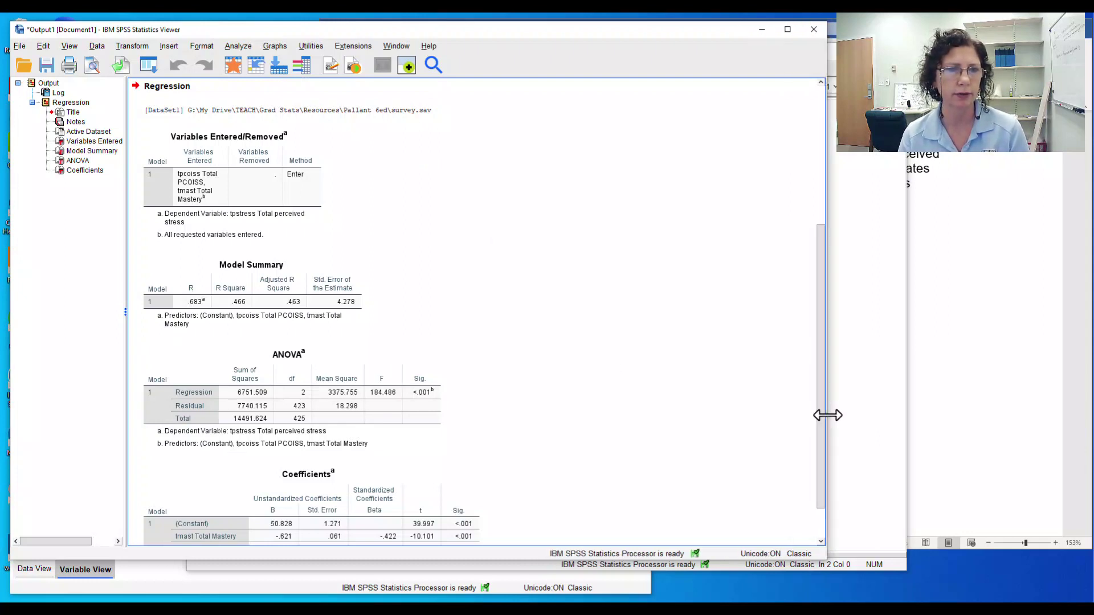
scroll(561, 322, "down", 1)
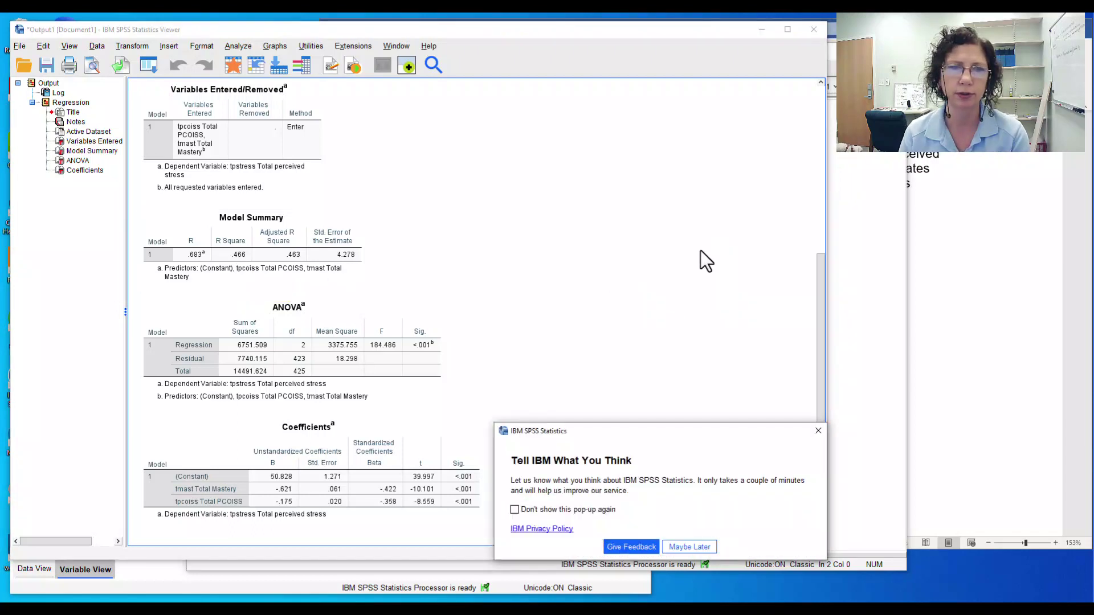
left_click(693, 547)
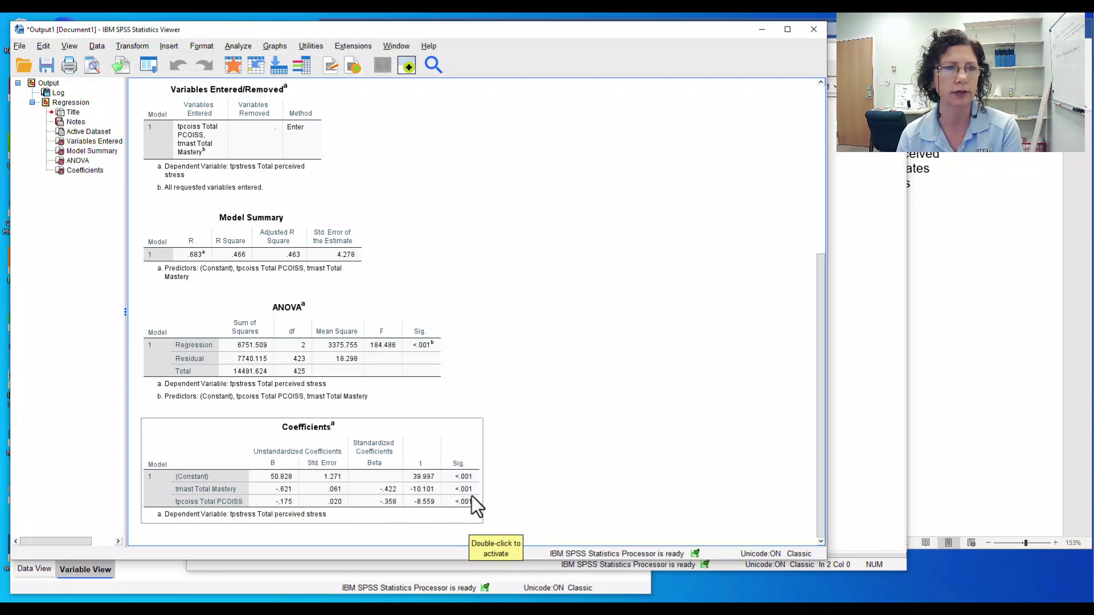
left_click(271, 404)
left_click(274, 488)
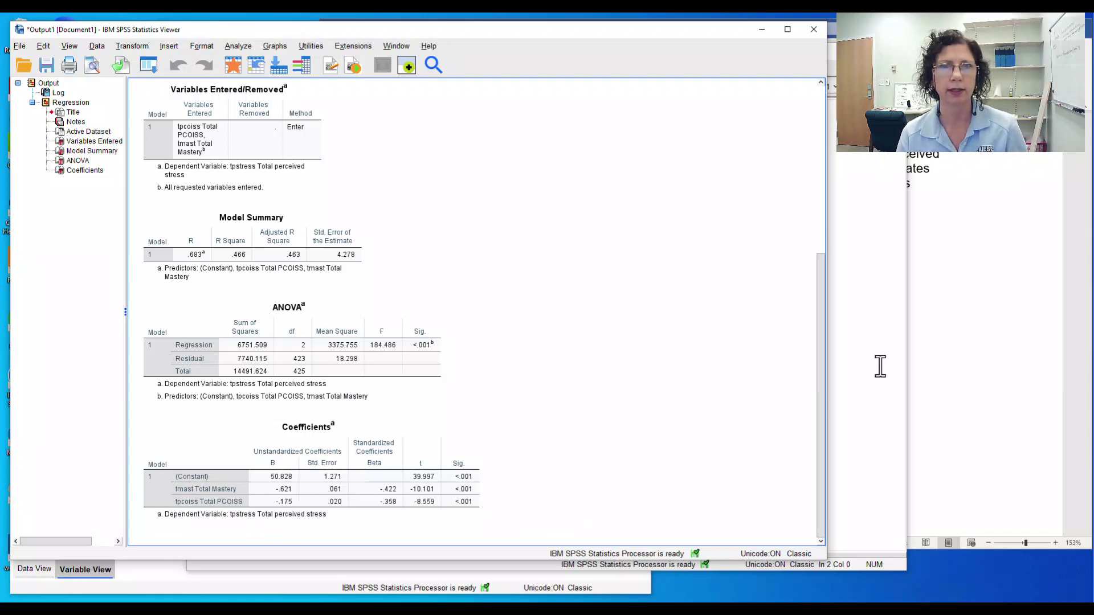
Step: Read the lab sheet's interpretation of the regression and its instructions for rerunning it with model-level assumption checks, marking key phrases
left_click(958, 359)
scroll(820, 355, "down", 7)
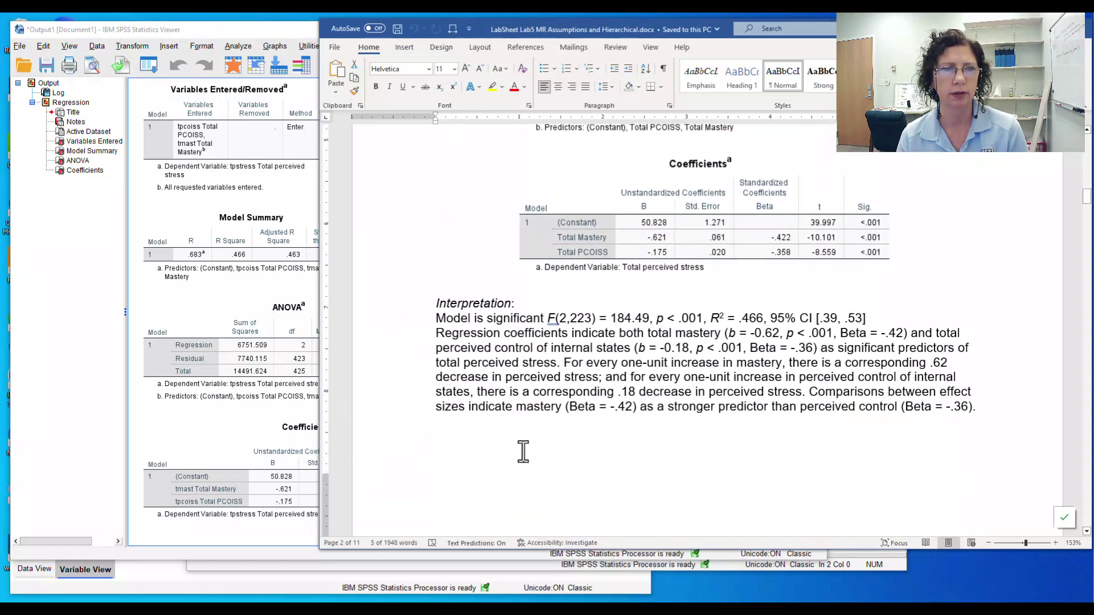
scroll(655, 477, "up", 1)
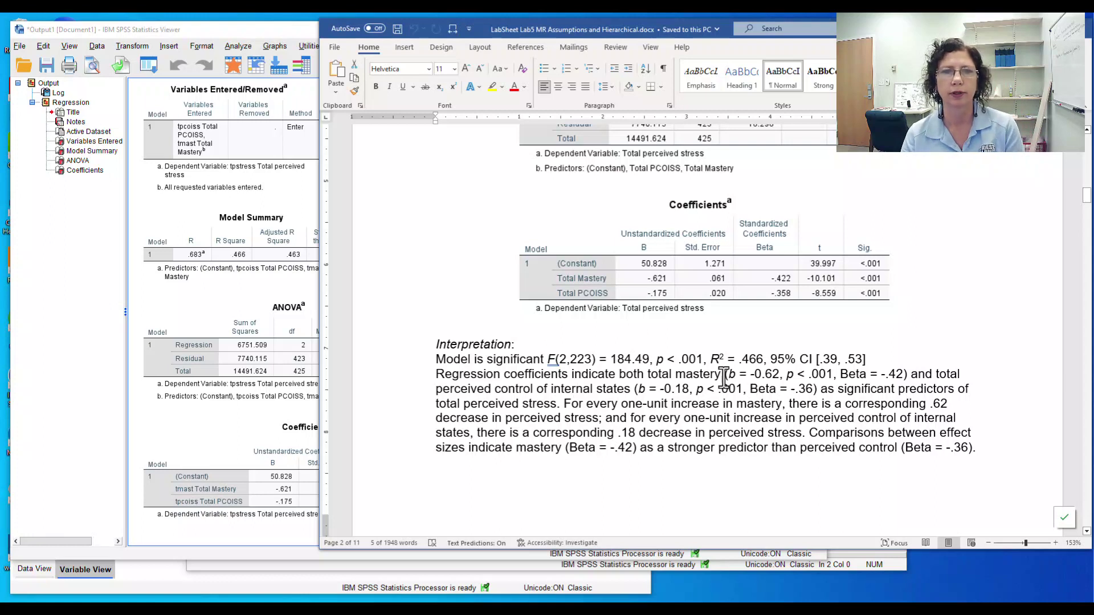
left_click_drag(729, 374, 904, 375)
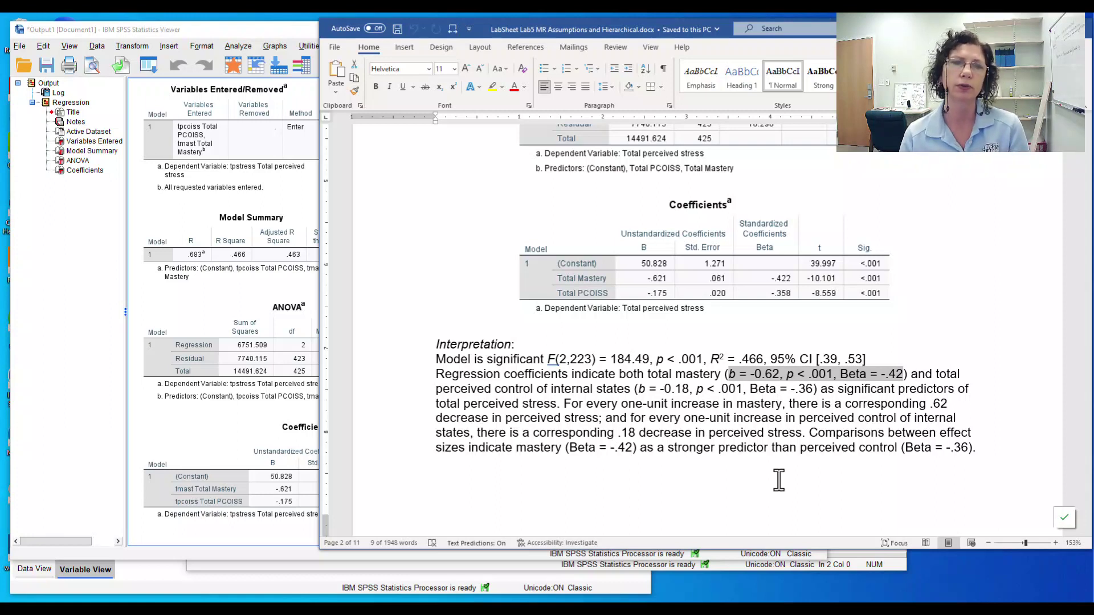
scroll(778, 480, "down", 10)
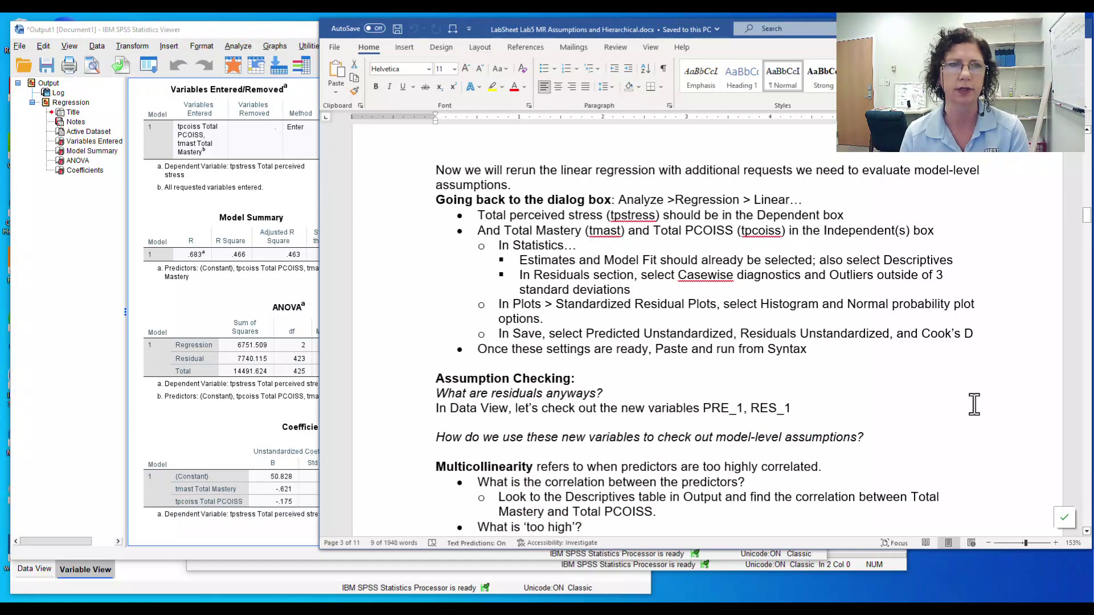
left_click_drag(436, 200, 610, 199)
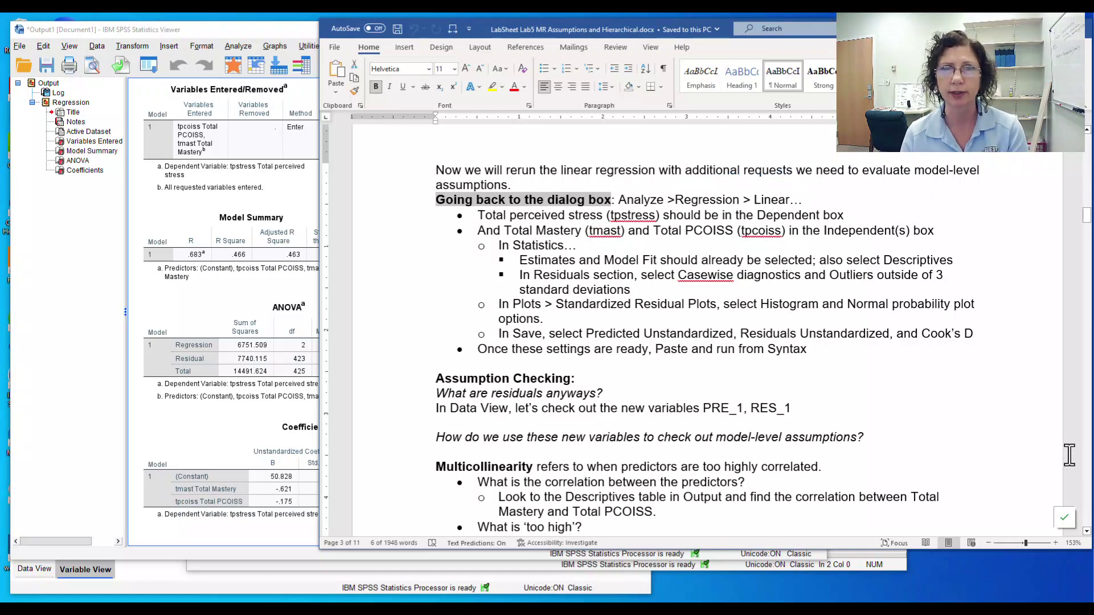
Step: Reopen the linear regression and request Descriptives and Casewise diagnostics for outliers outside 3 standard deviations, checking the lab sheet's list
left_click(252, 29)
left_click(239, 47)
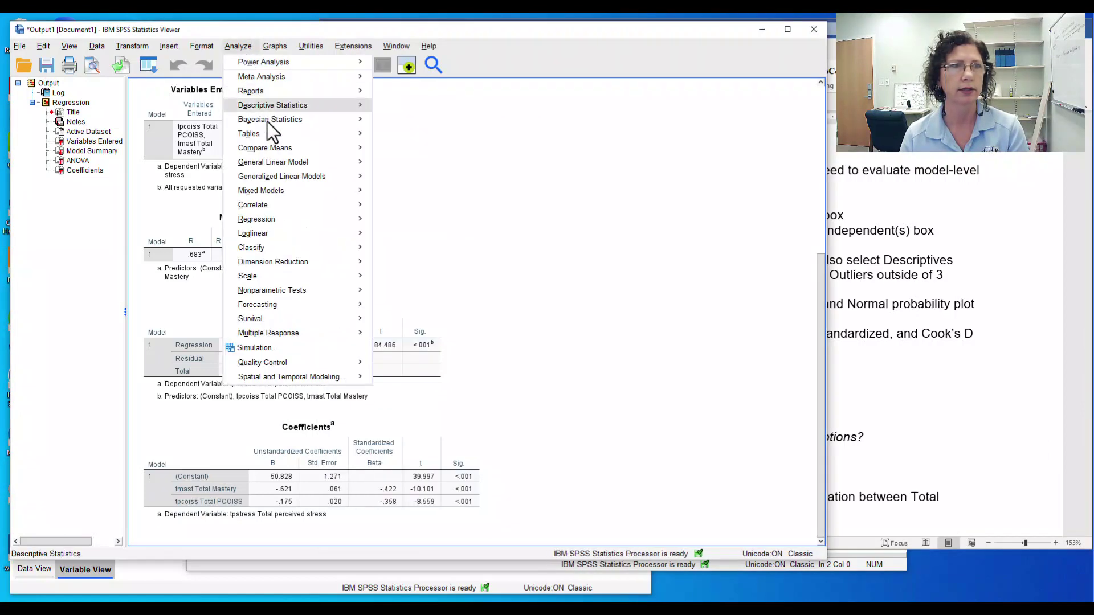
mouse_move(262, 224)
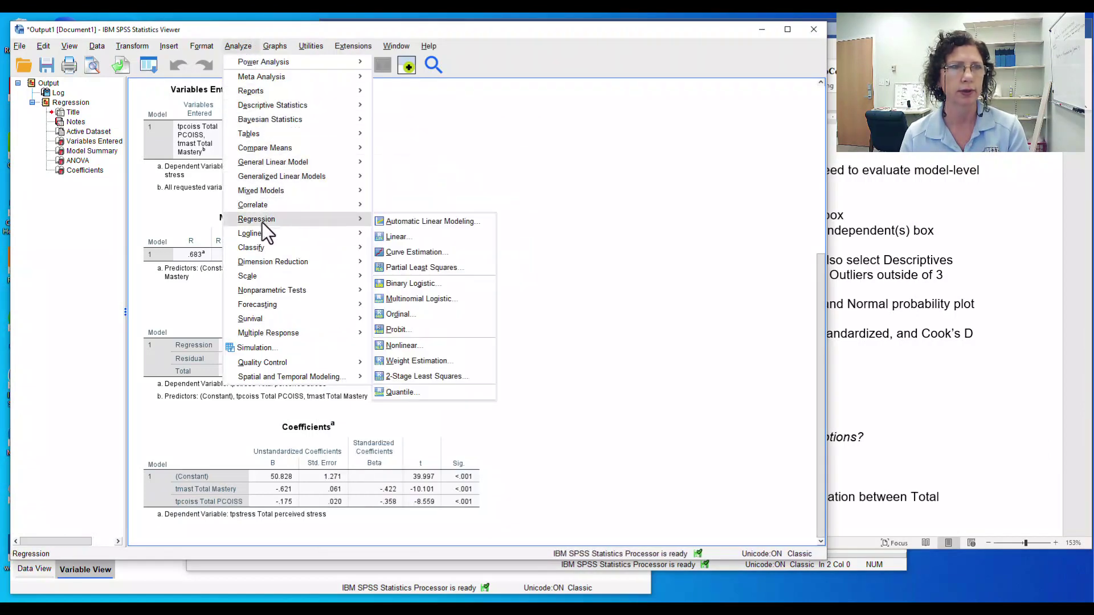
left_click(396, 237)
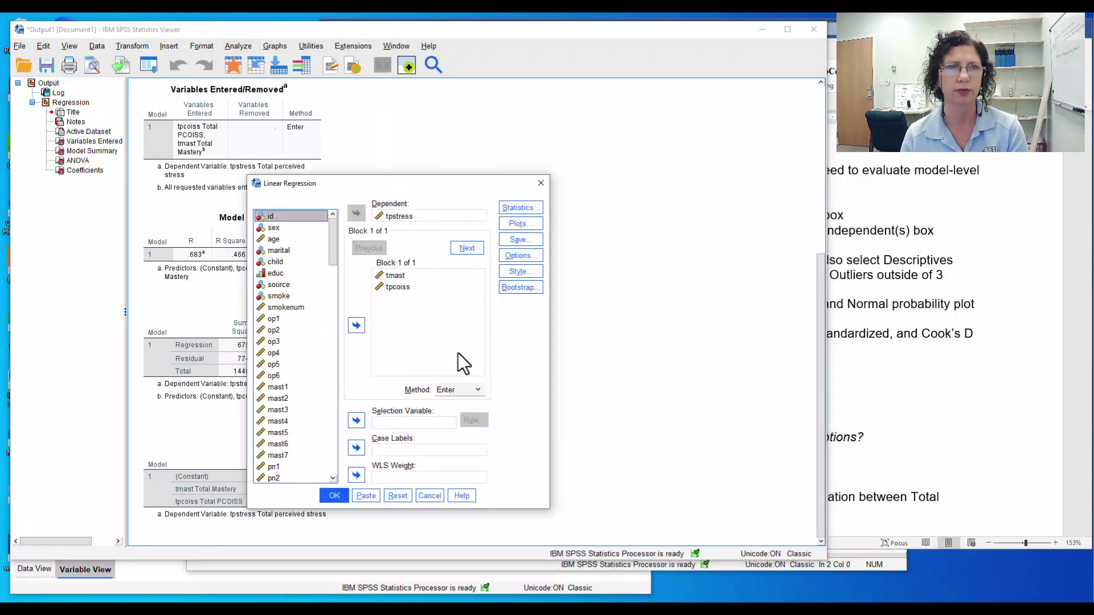
left_click(509, 208)
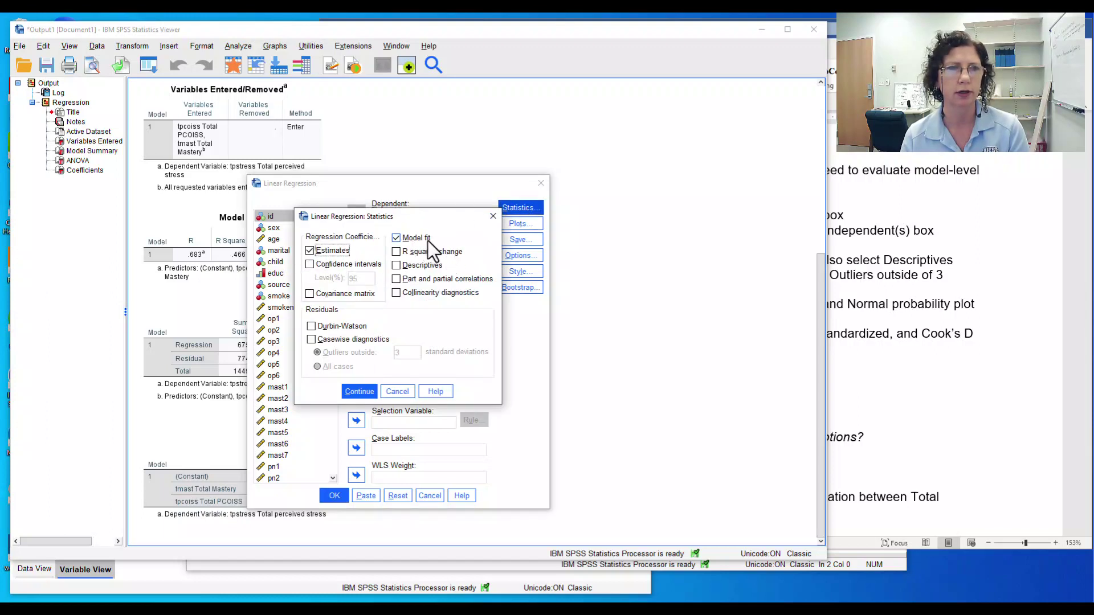
left_click(310, 339)
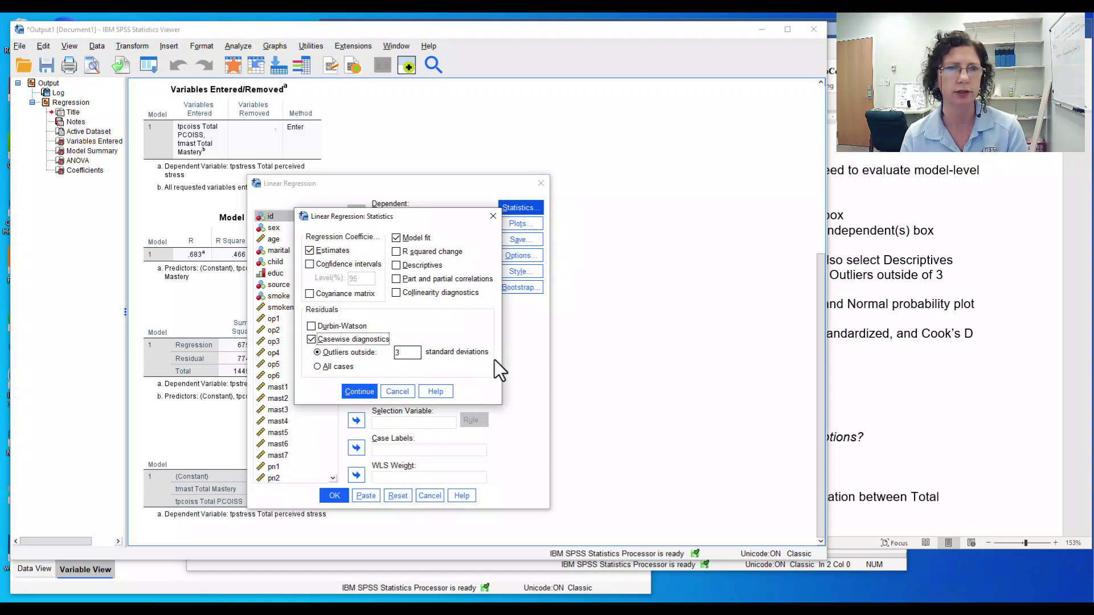
left_click(914, 348)
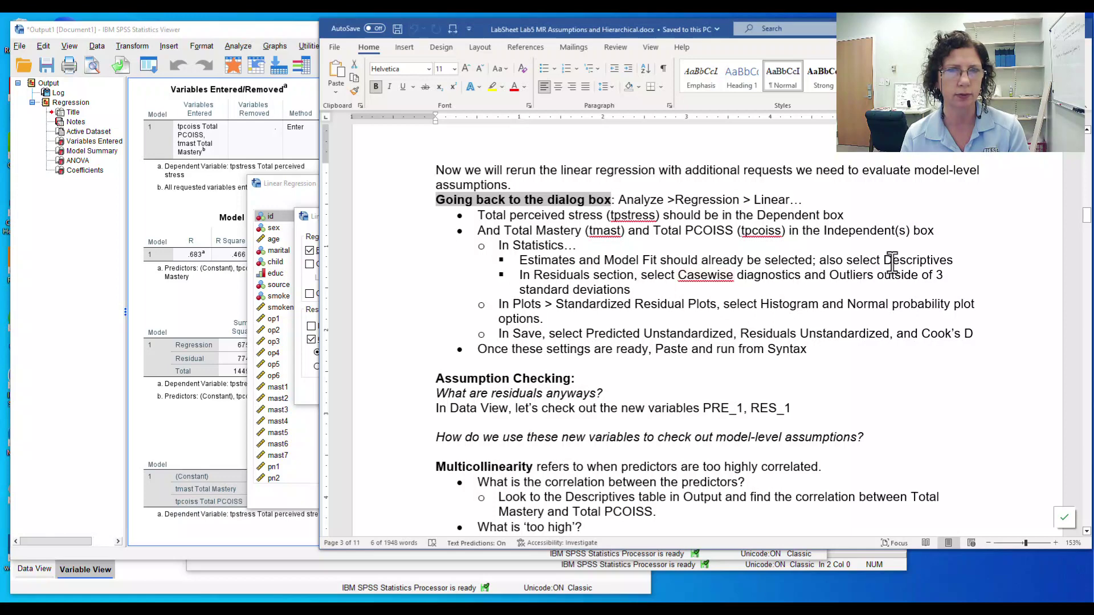
left_click_drag(884, 260, 961, 264)
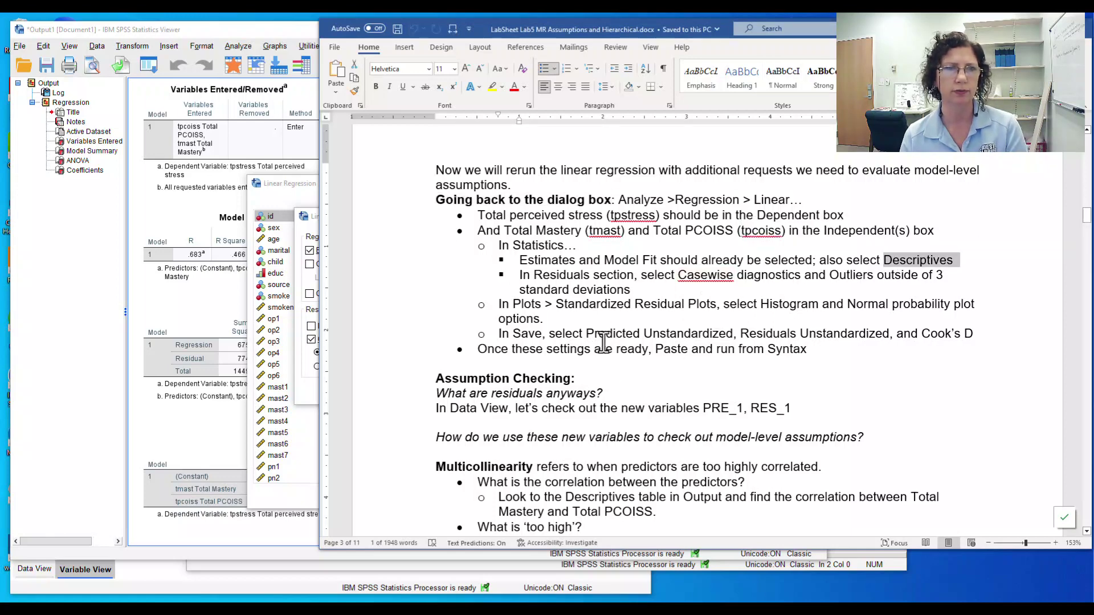
left_click(289, 196)
left_click(396, 266)
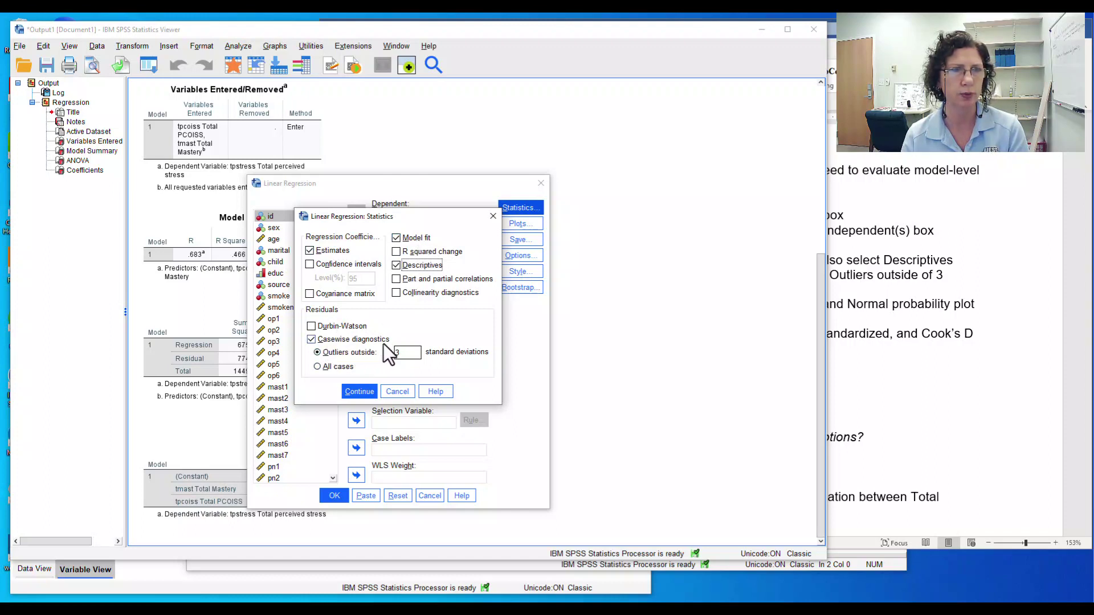
left_click(357, 392)
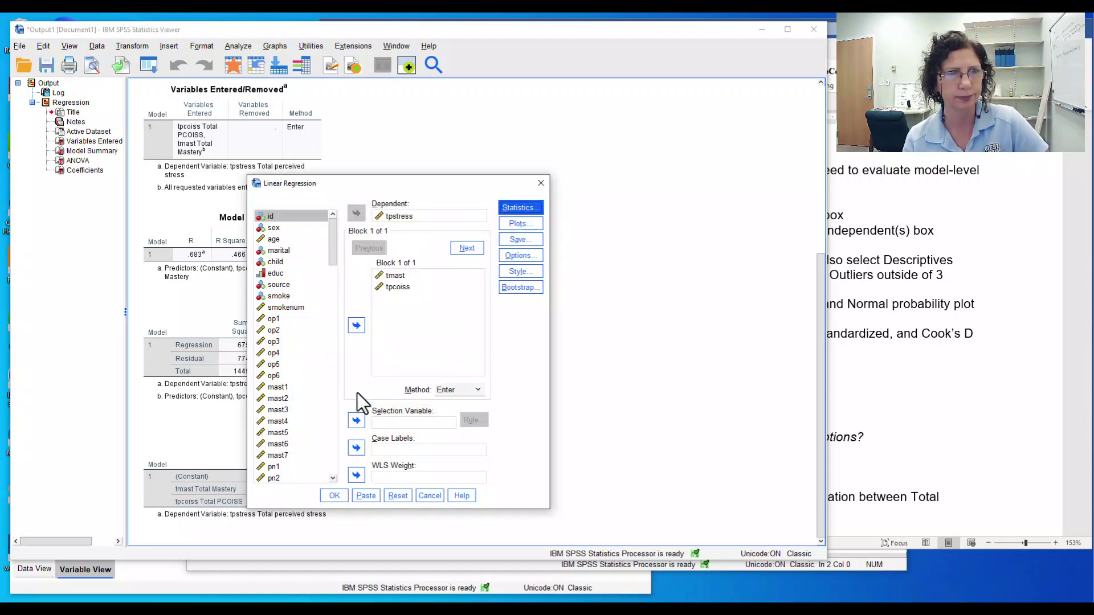
Step: Request the Histogram and Normal probability plot of the standardized residuals
left_click(525, 224)
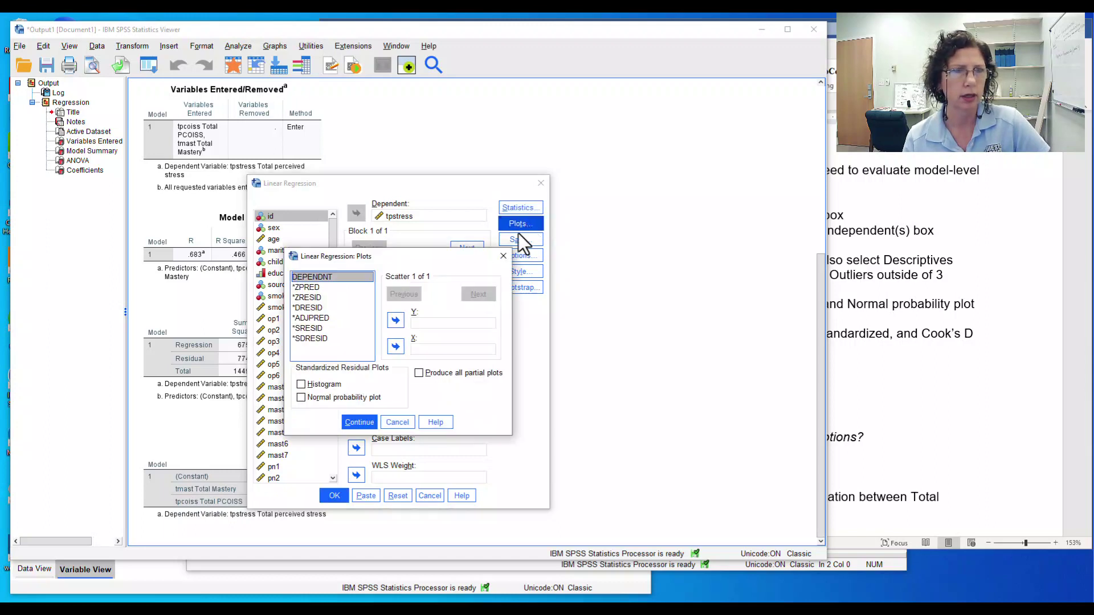
left_click(300, 386)
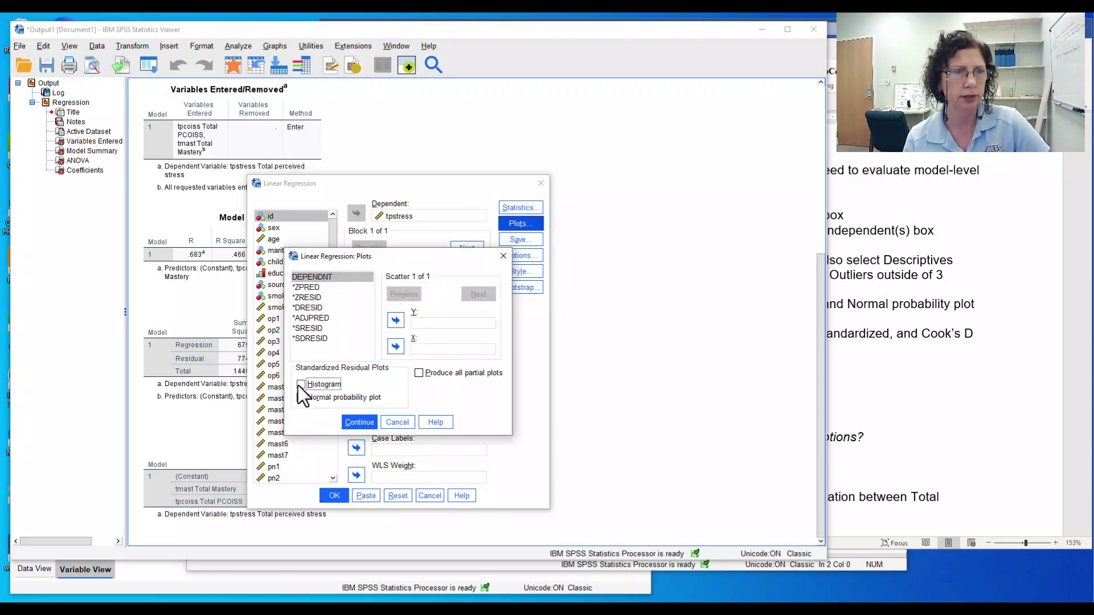
left_click(300, 397)
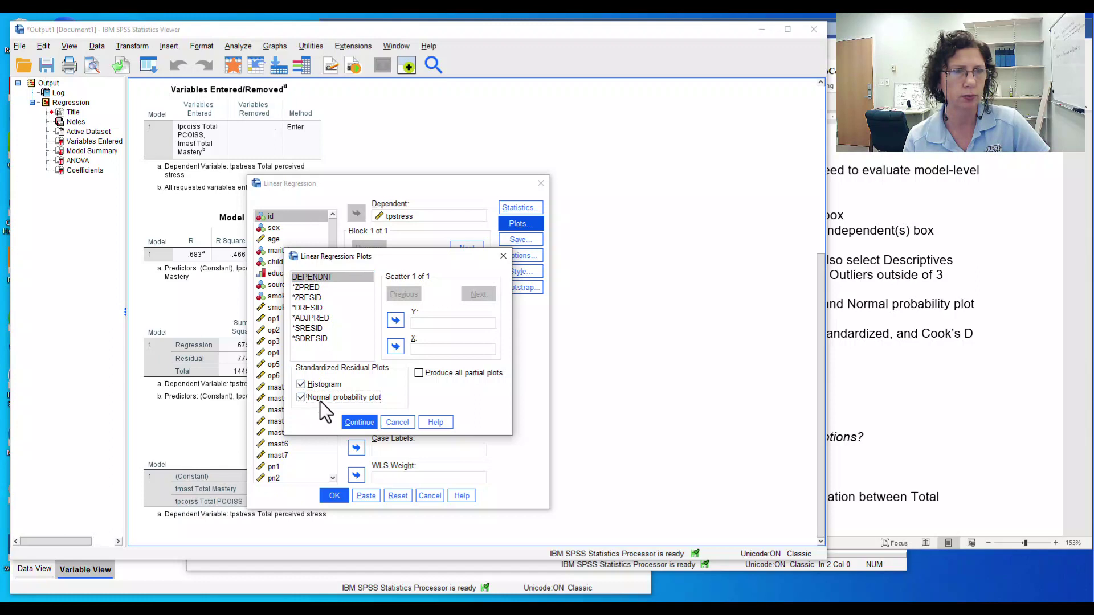
left_click(360, 423)
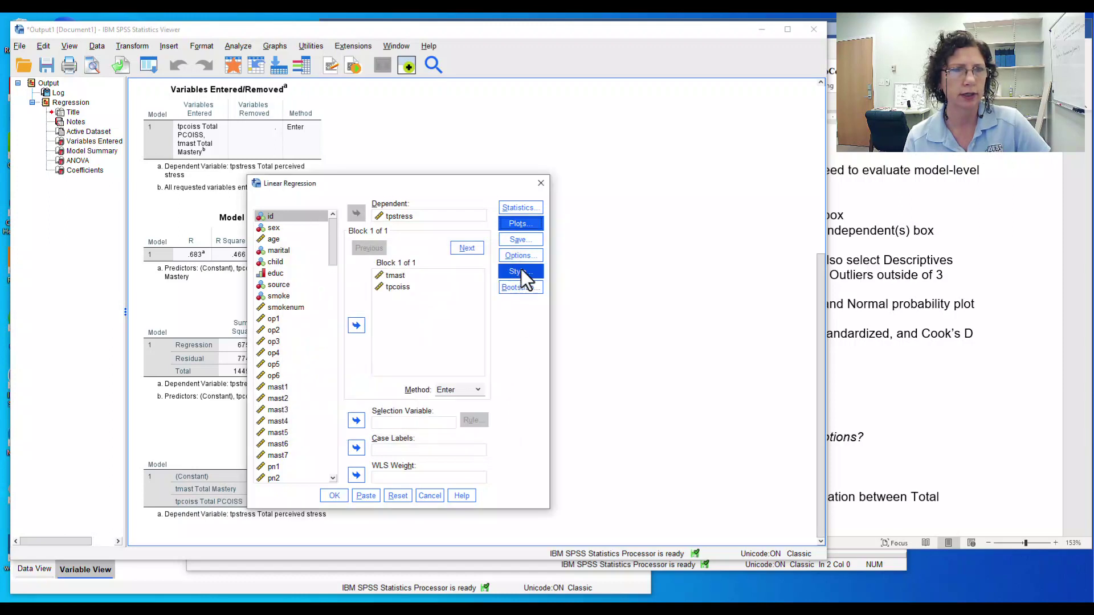
Step: Set the regression to save unstandardized predicted values, unstandardized residuals and Cook's distances, checking the choices against the lab sheet
left_click(519, 240)
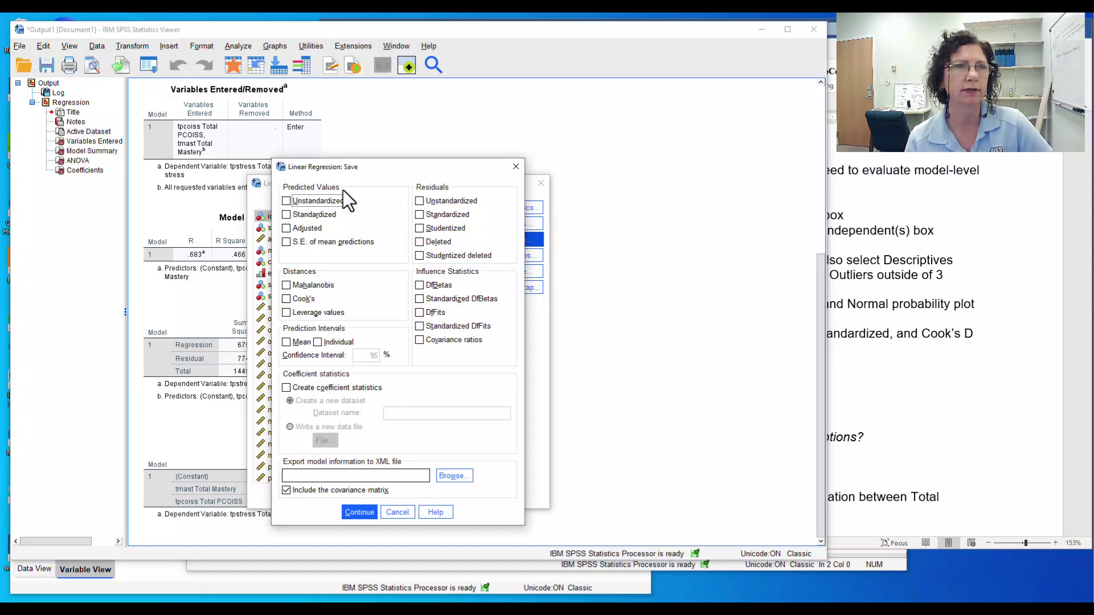
left_click(286, 201)
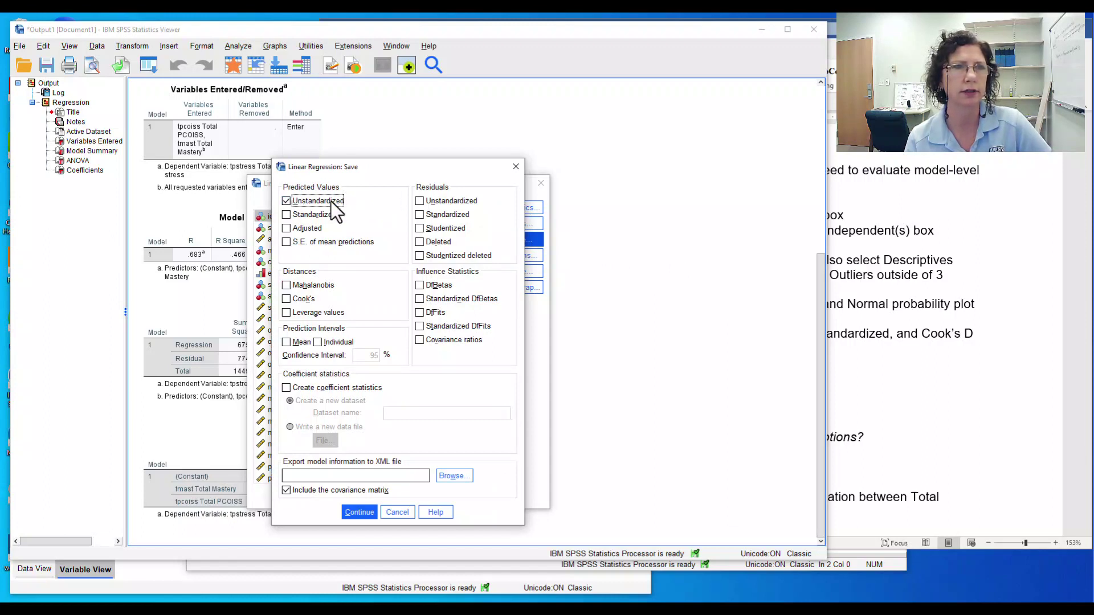
left_click(420, 201)
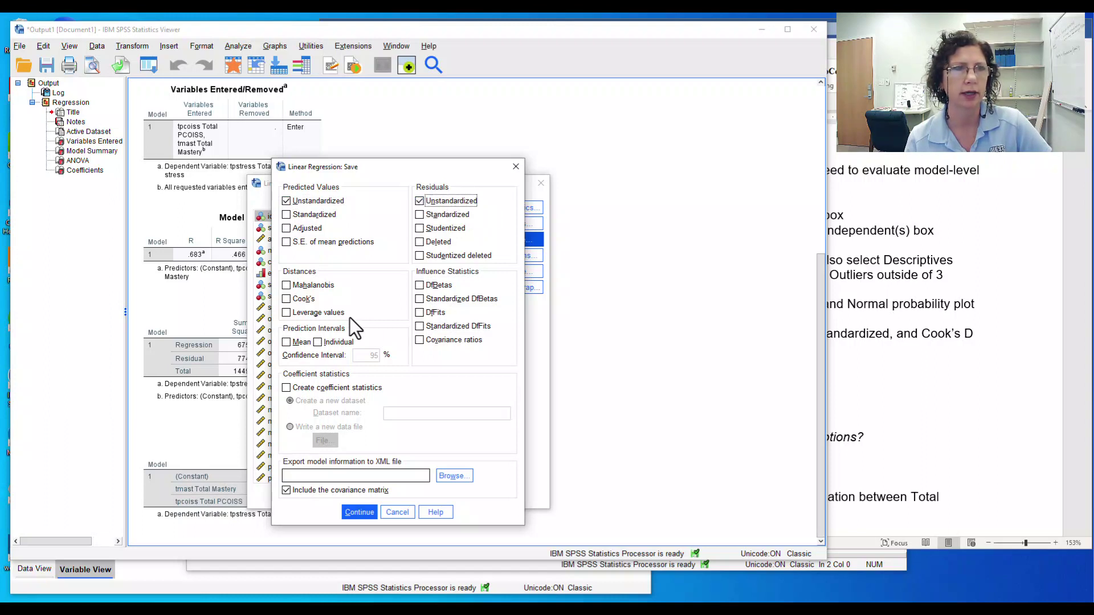
left_click(286, 299)
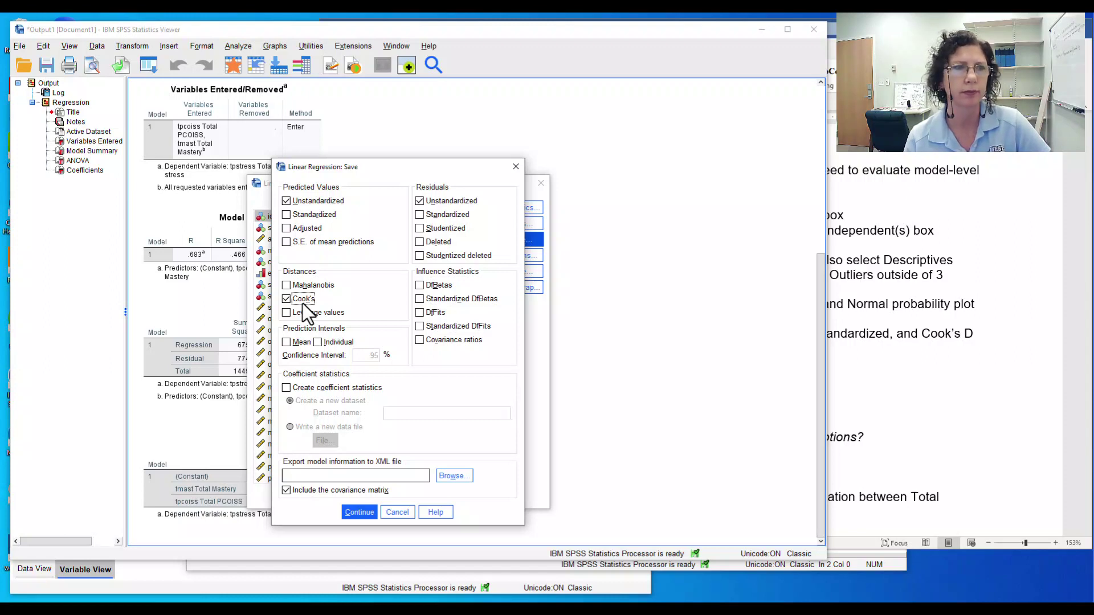
left_click(955, 311)
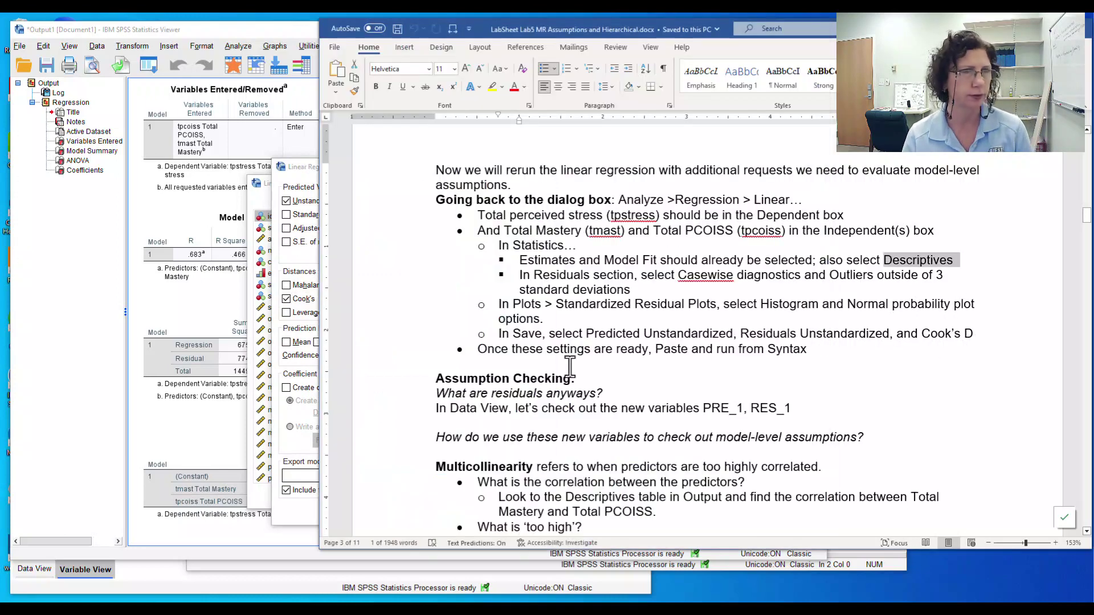
left_click(301, 262)
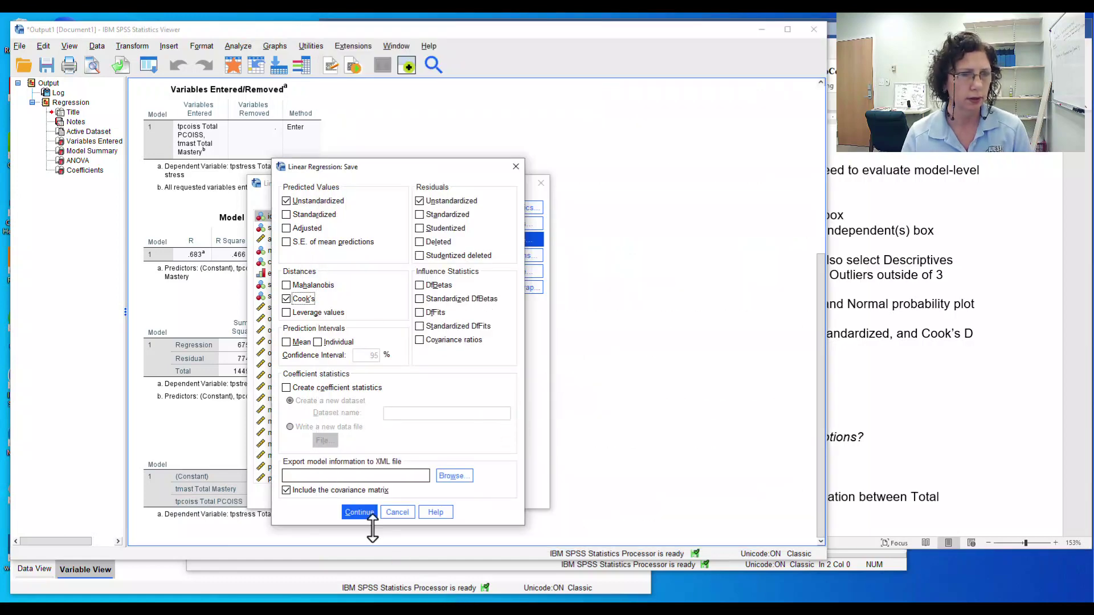
left_click(360, 512)
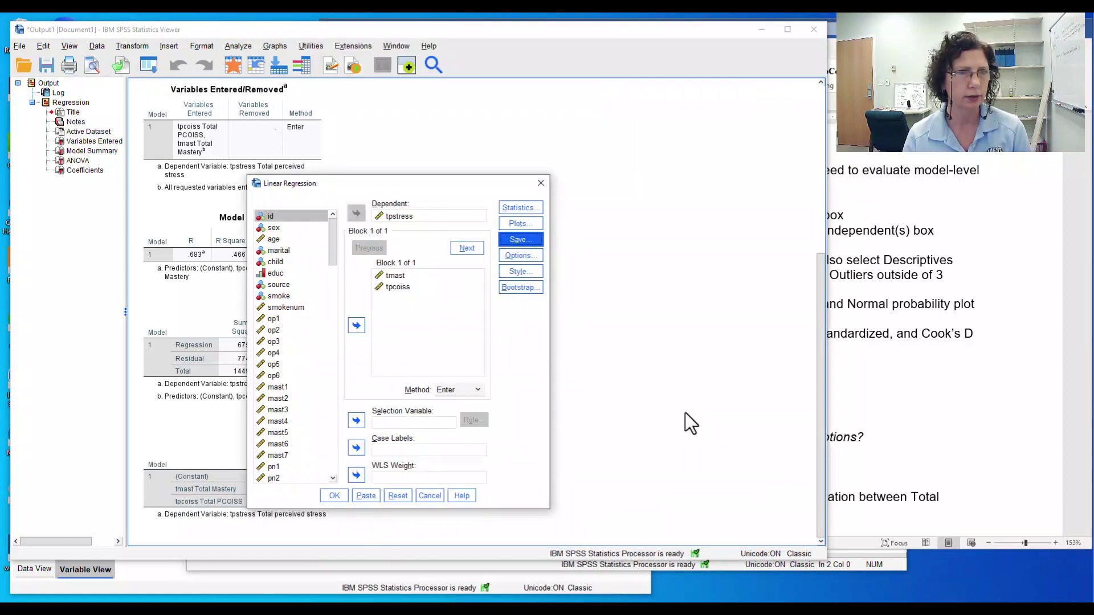
Step: Paste the regression settings to the syntax file after checking the lab sheet, and run only the new REGRESSION block
left_click(980, 350)
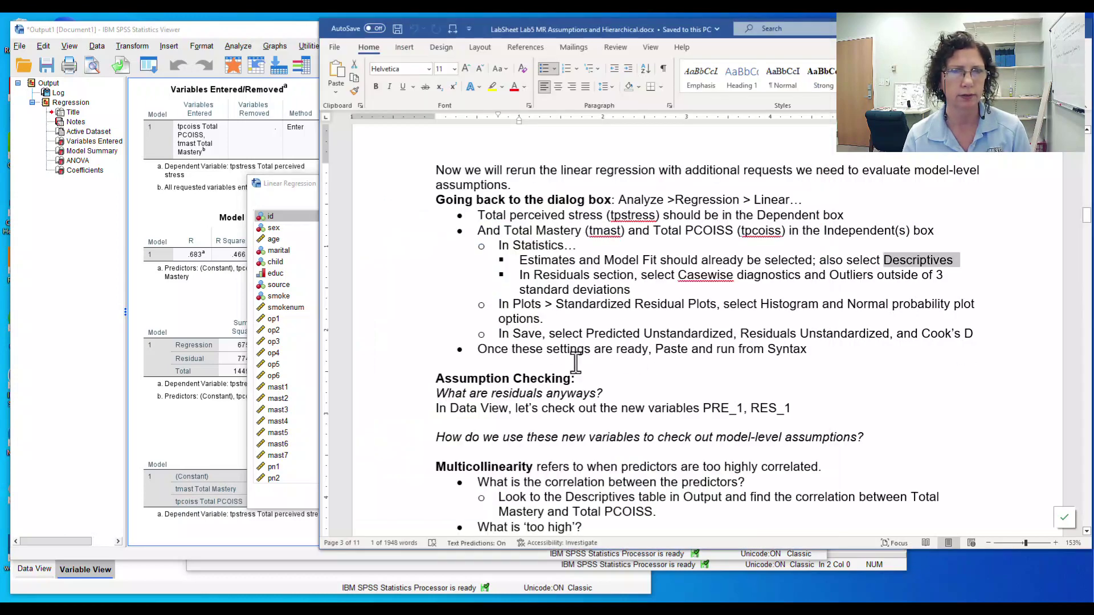
left_click(283, 187)
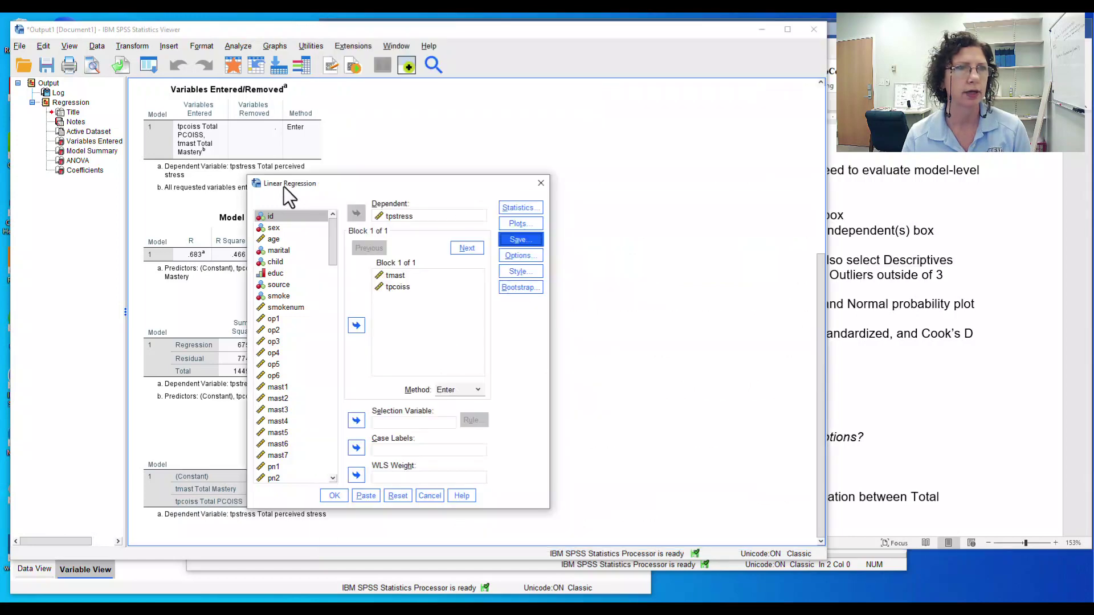
left_click(364, 499)
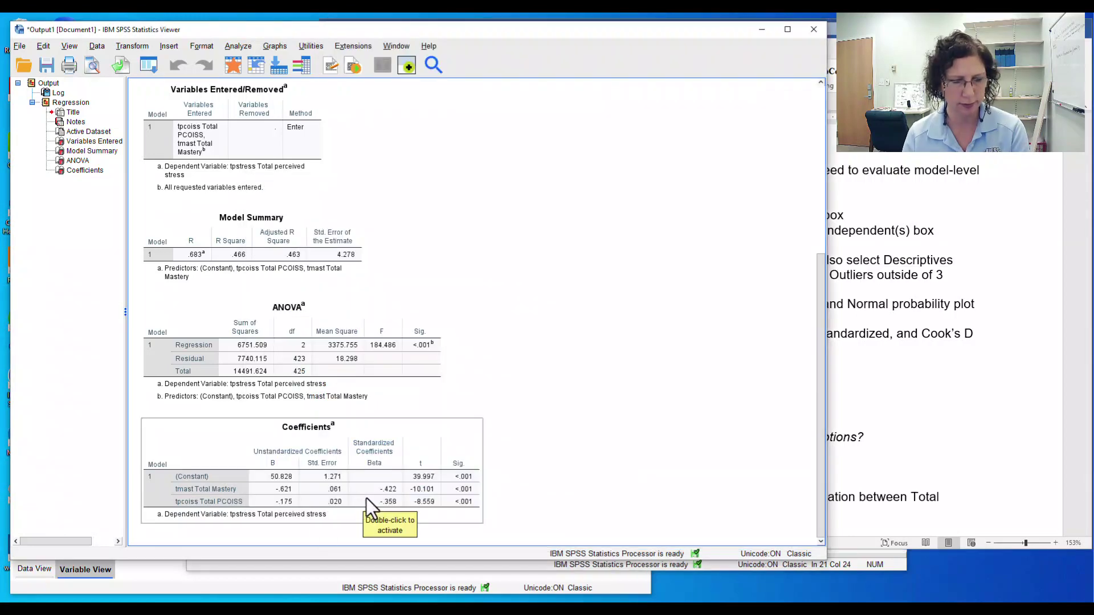
key("alt+Tab")
key("alt+Tab")
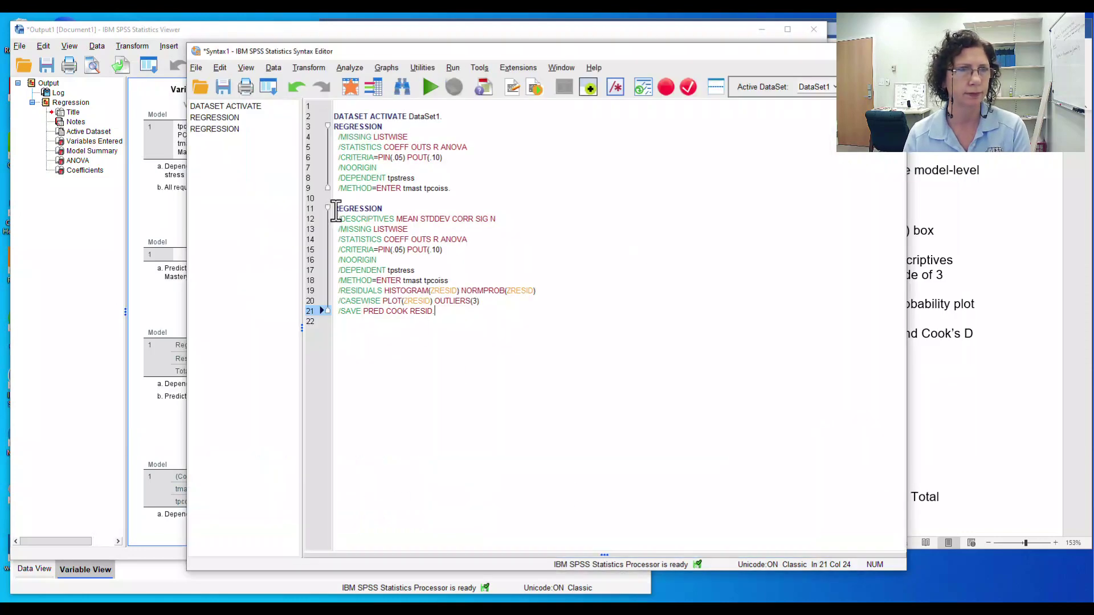
left_click_drag(335, 209, 476, 330)
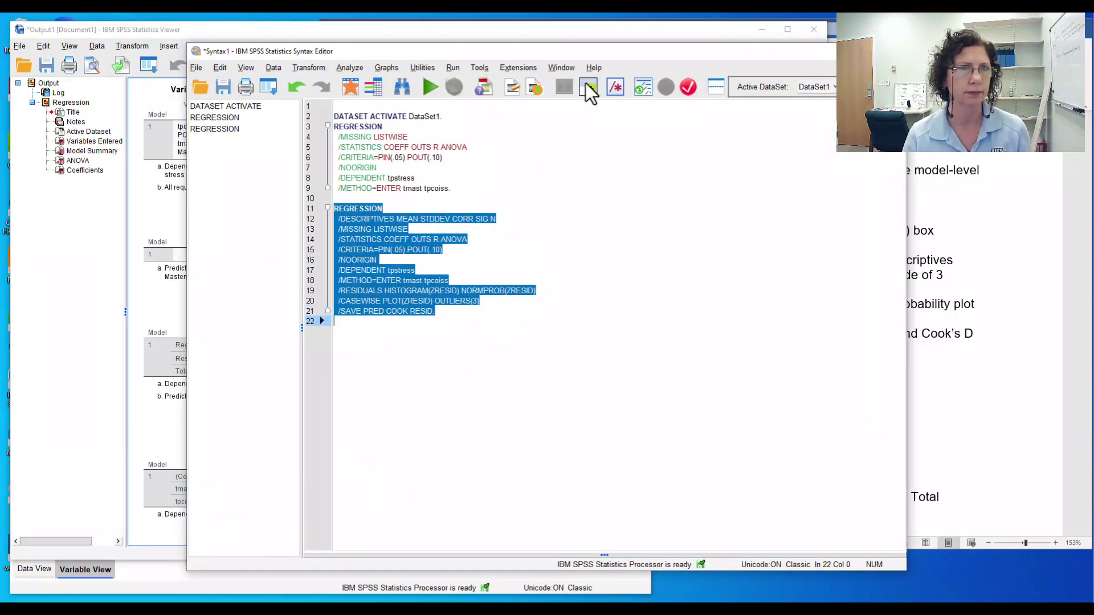
left_click(428, 85)
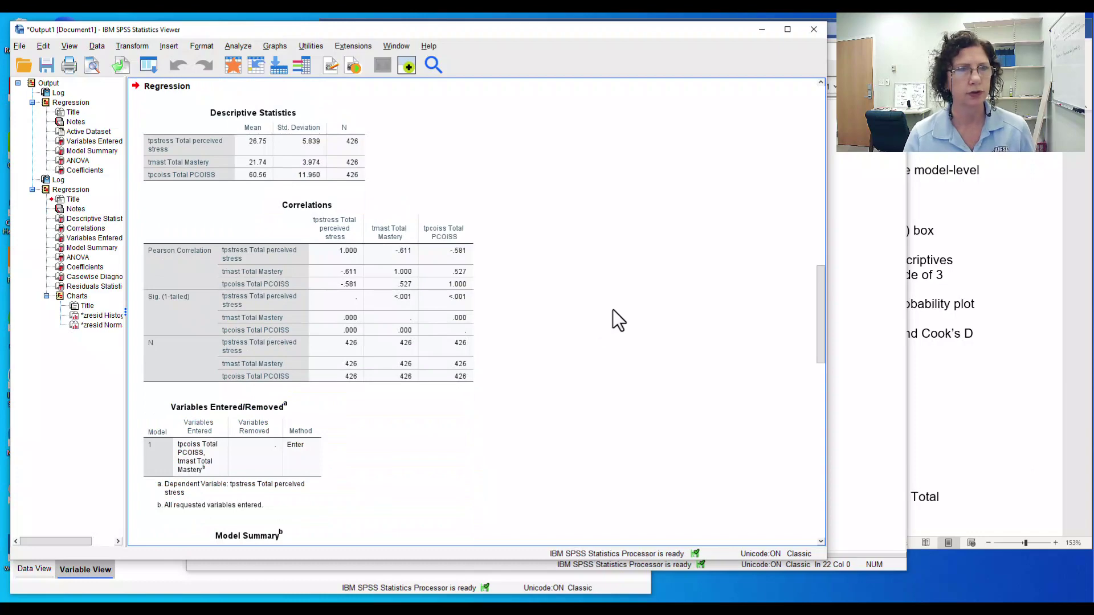
Step: Examine the rerun's output, from the descriptive statistics and correlations through the casewise diagnostics and residual statistics to the histogram and P-P plot
scroll(613, 310, "up", 10)
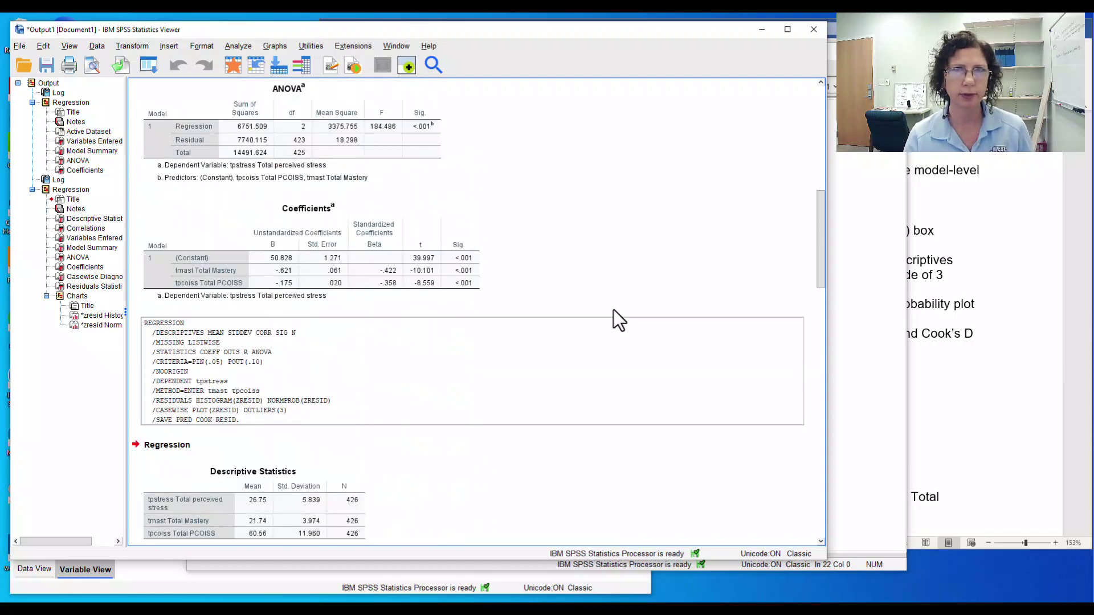
scroll(613, 309, "down", 3)
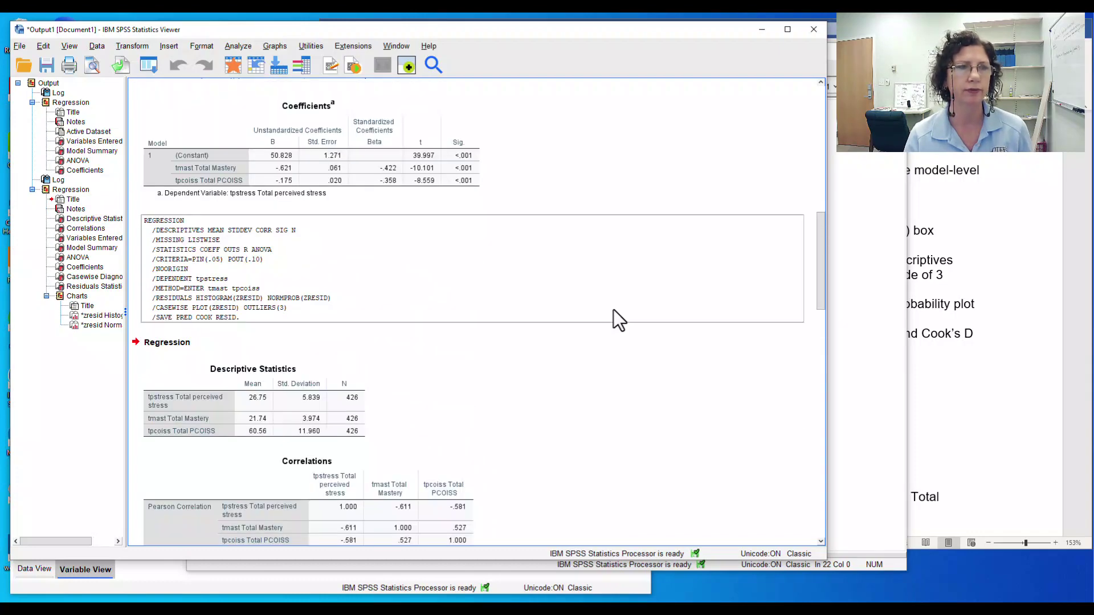
scroll(613, 309, "down", 2)
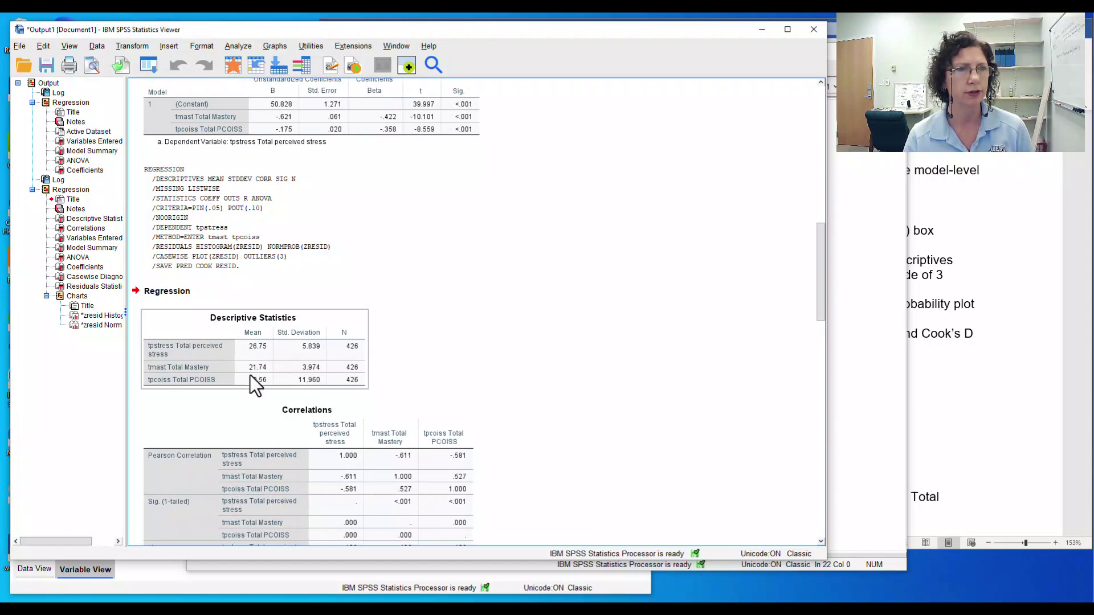
scroll(435, 309, "down", 3)
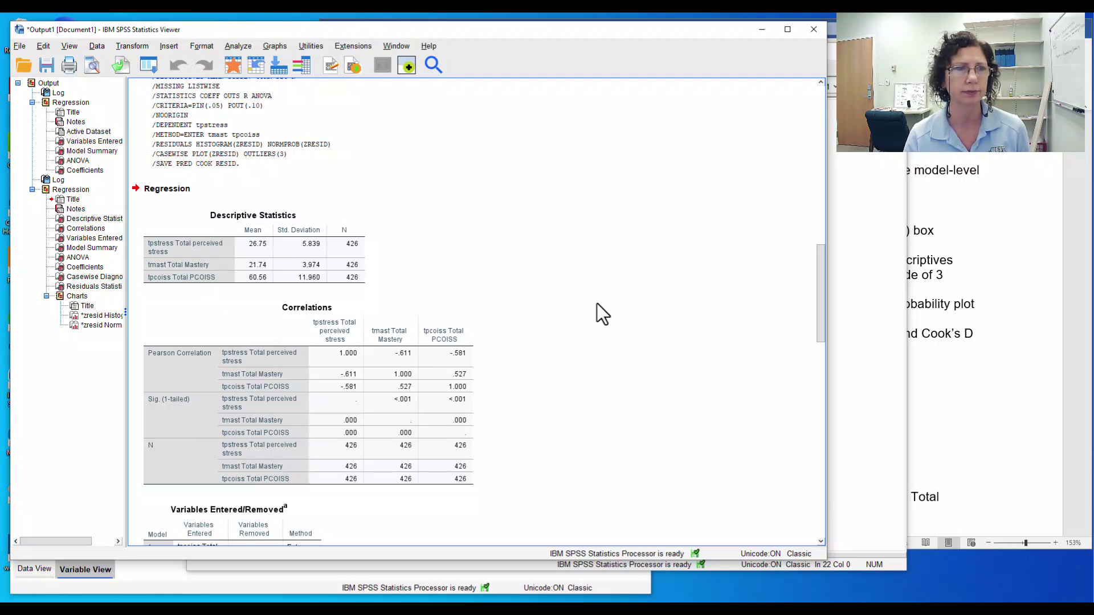
scroll(597, 303, "down", 3)
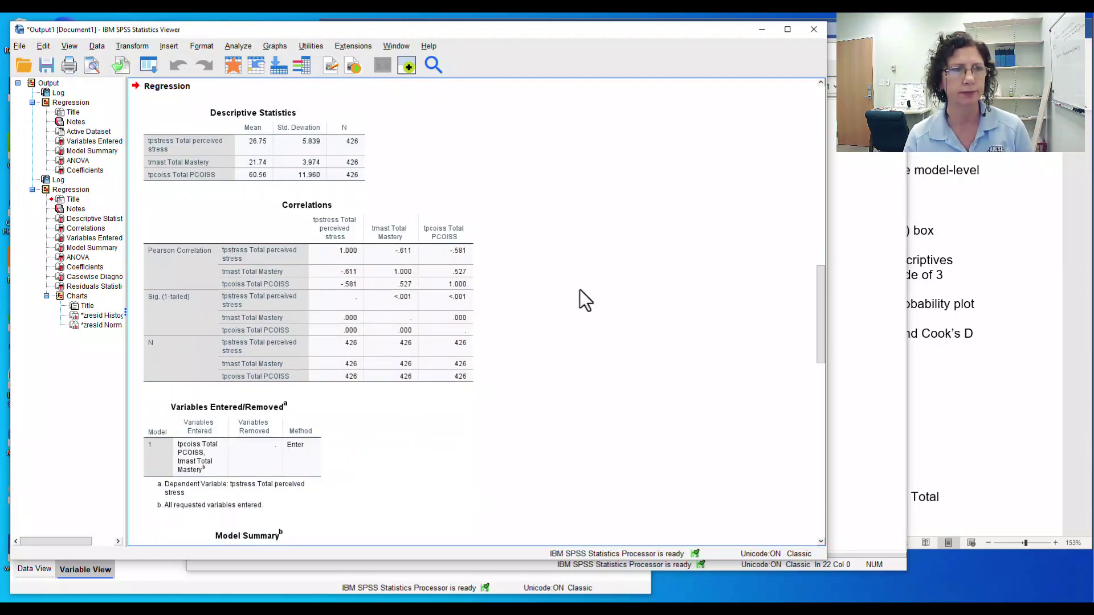
scroll(624, 295, "down", 5)
scroll(625, 295, "down", 3)
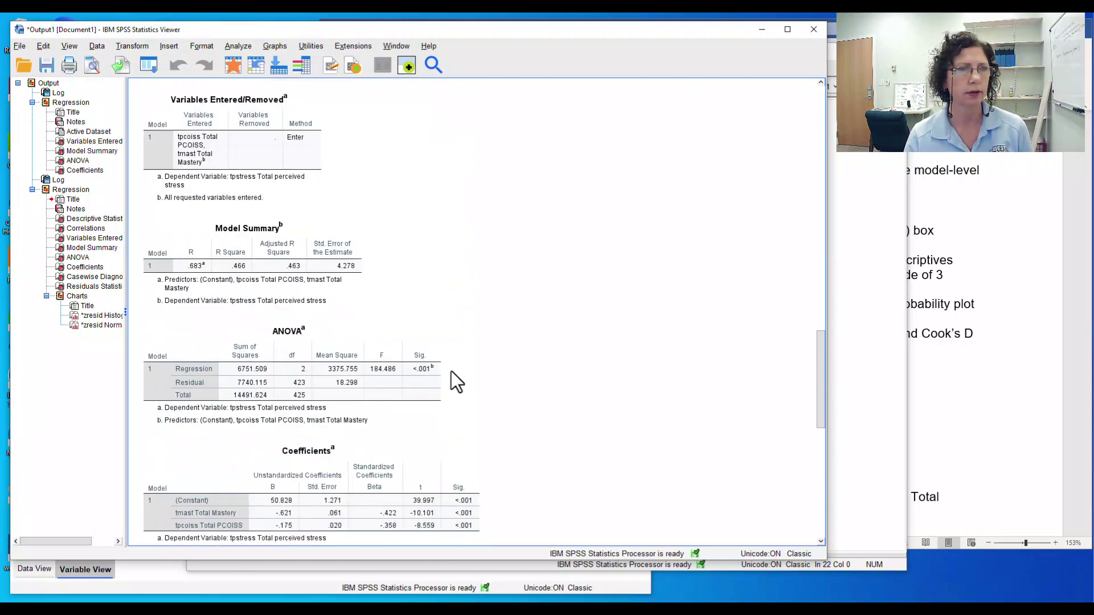
scroll(316, 259, "down", 1)
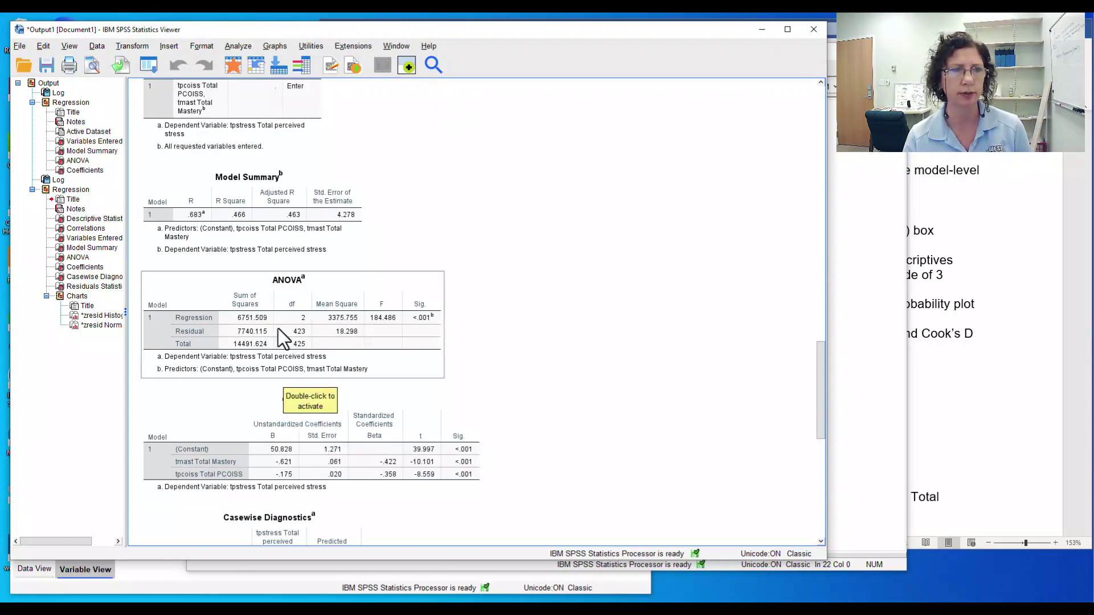
scroll(675, 342, "down", 10)
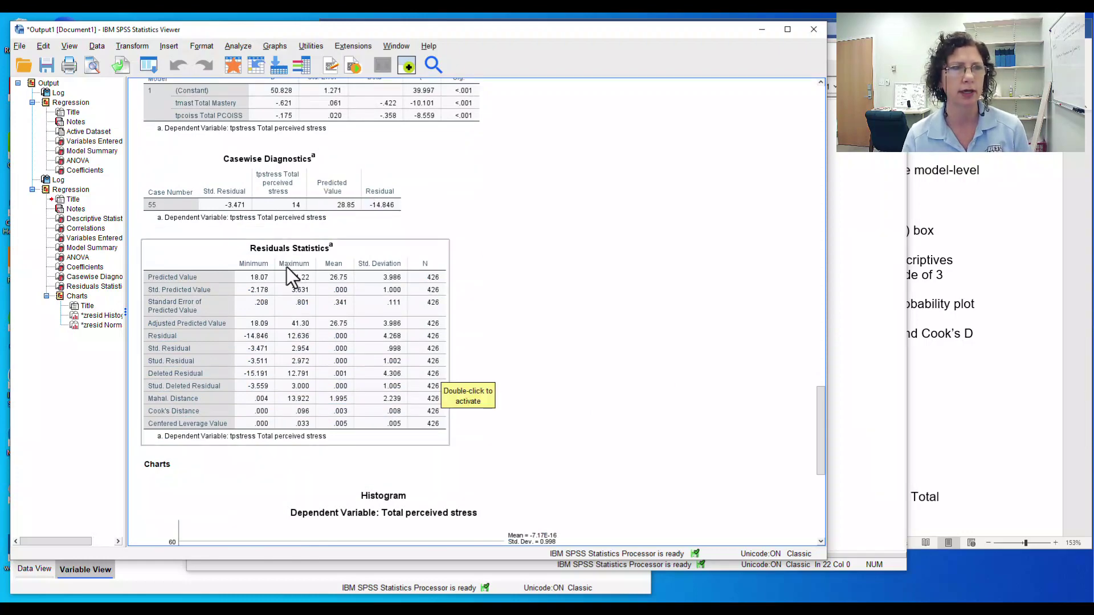
scroll(634, 393, "down", 3)
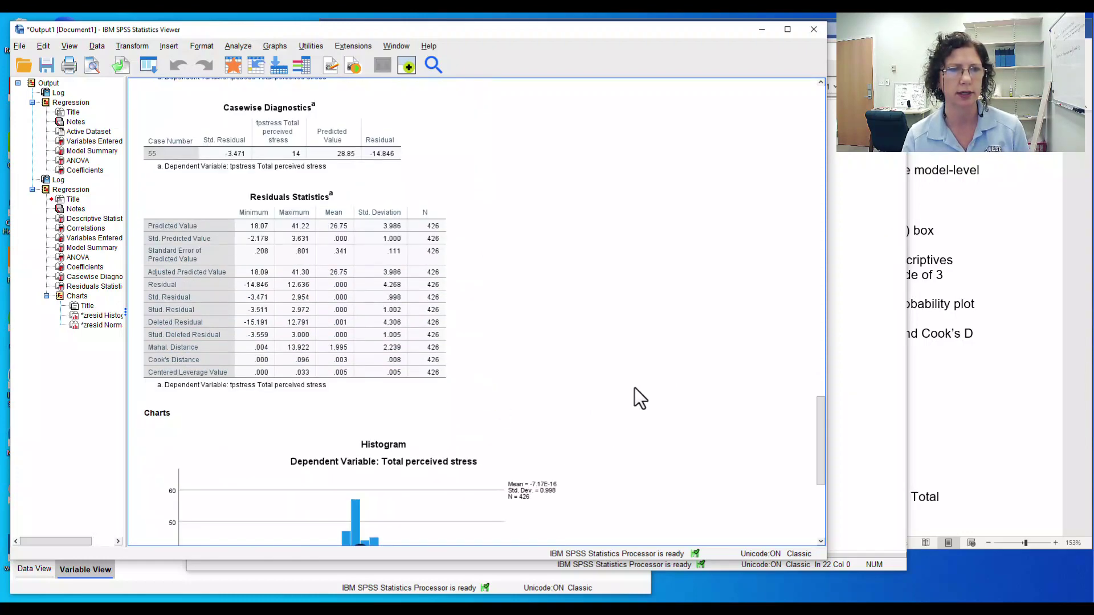
scroll(635, 385, "down", 1)
scroll(634, 384, "down", 2)
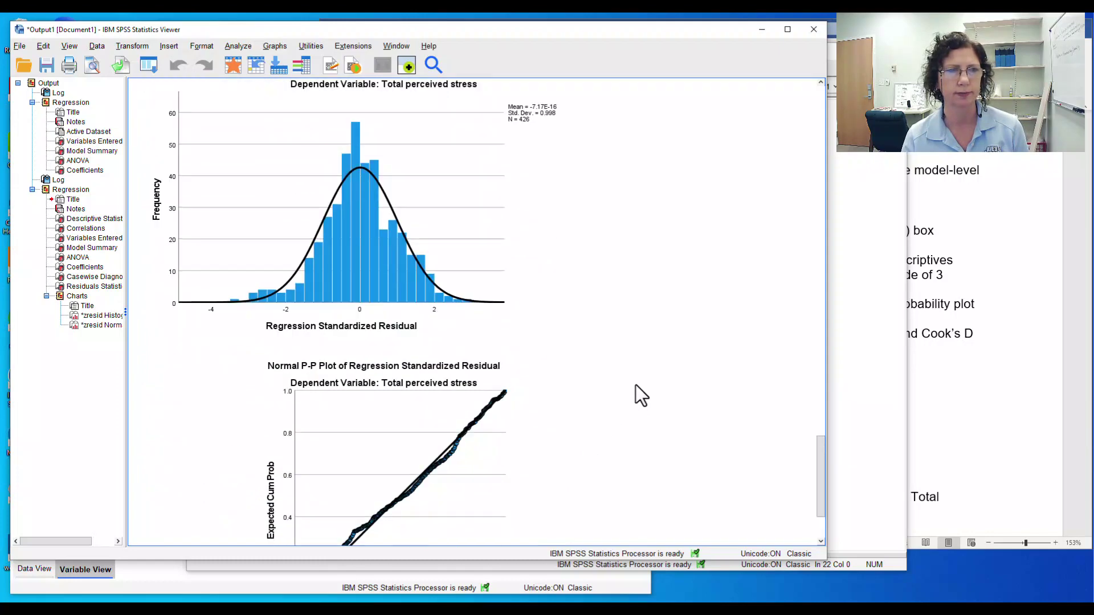
scroll(635, 385, "up", 15)
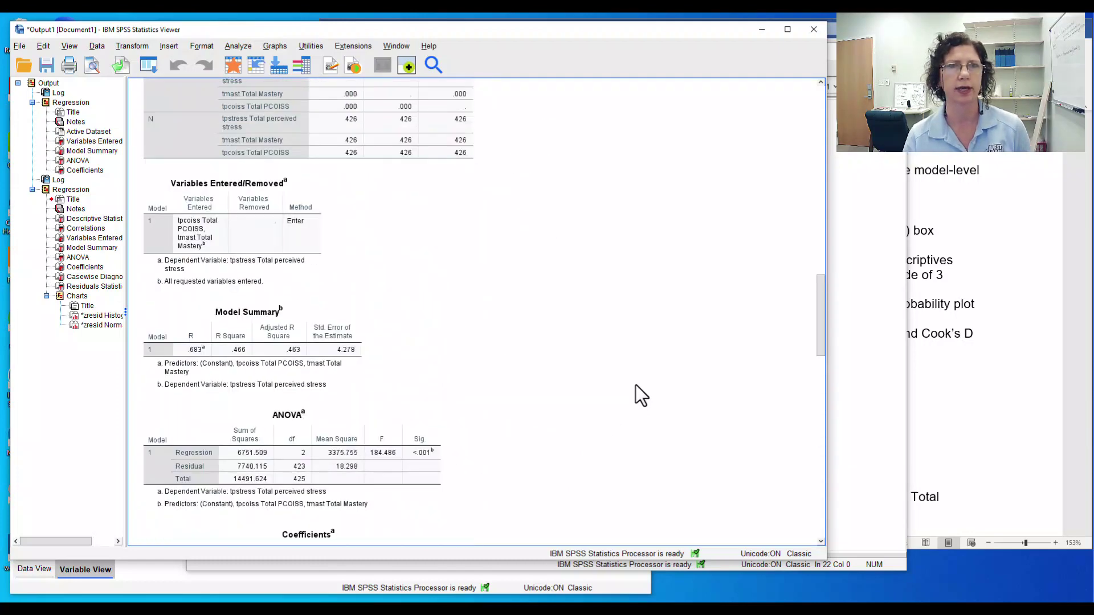
Step: Read the lab sheet's Assumption Checking section, marking the line about the new variables PRE_1 and RES_1
left_click(968, 344)
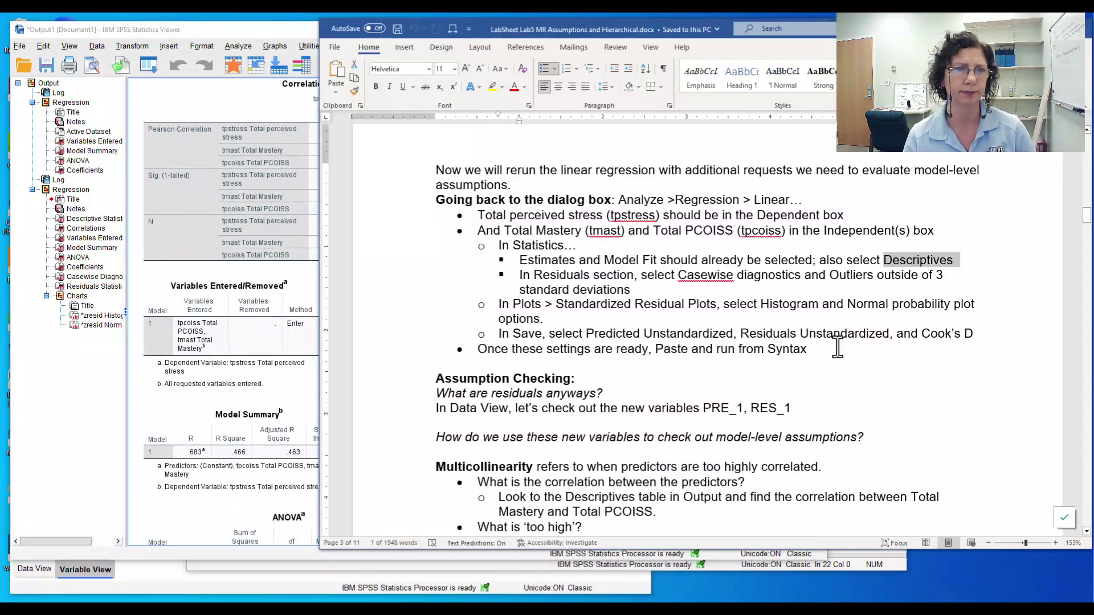
scroll(837, 347, "down", 5)
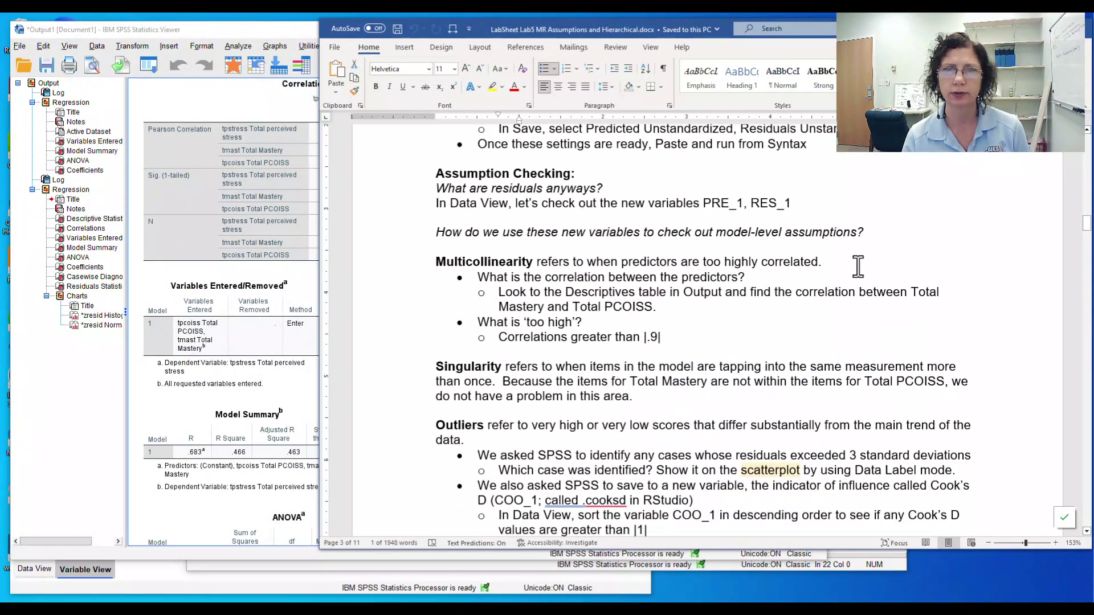
scroll(858, 266, "down", 1)
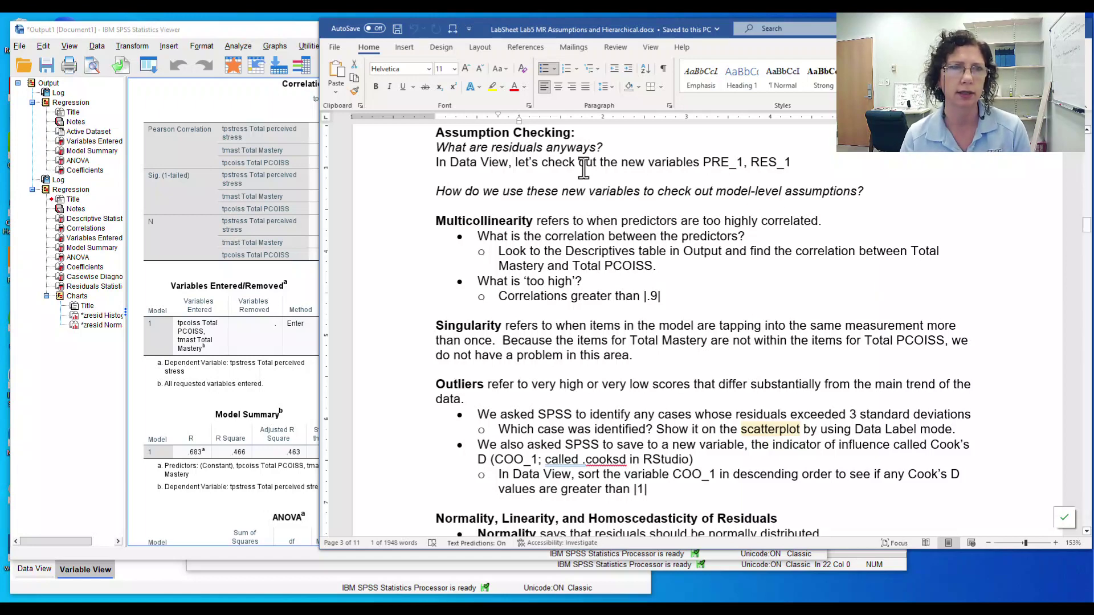
left_click_drag(451, 163, 788, 166)
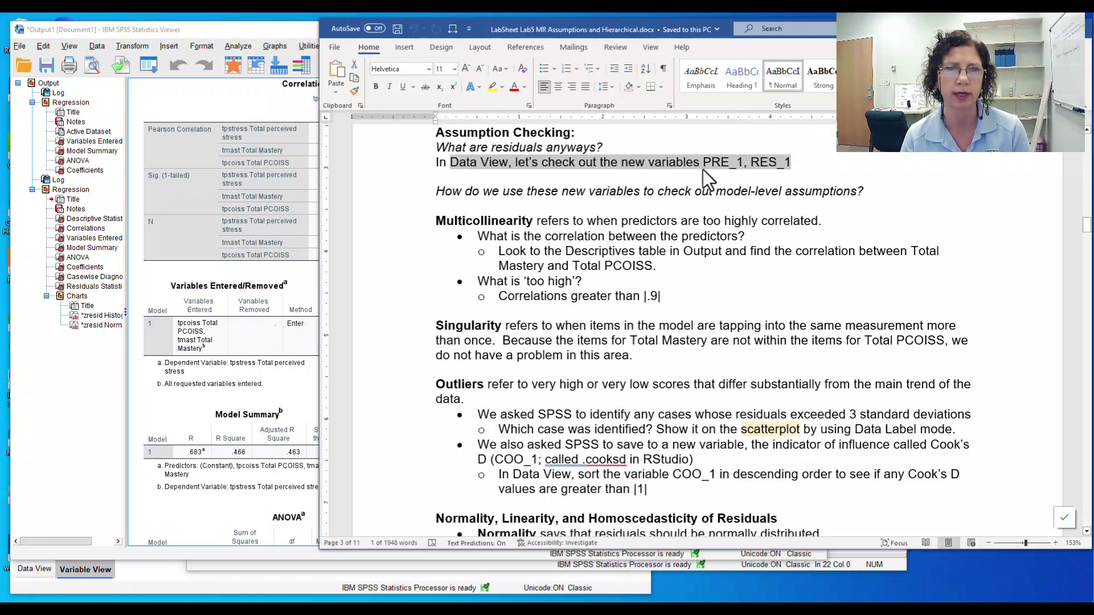
left_click(709, 163)
double_click(710, 163)
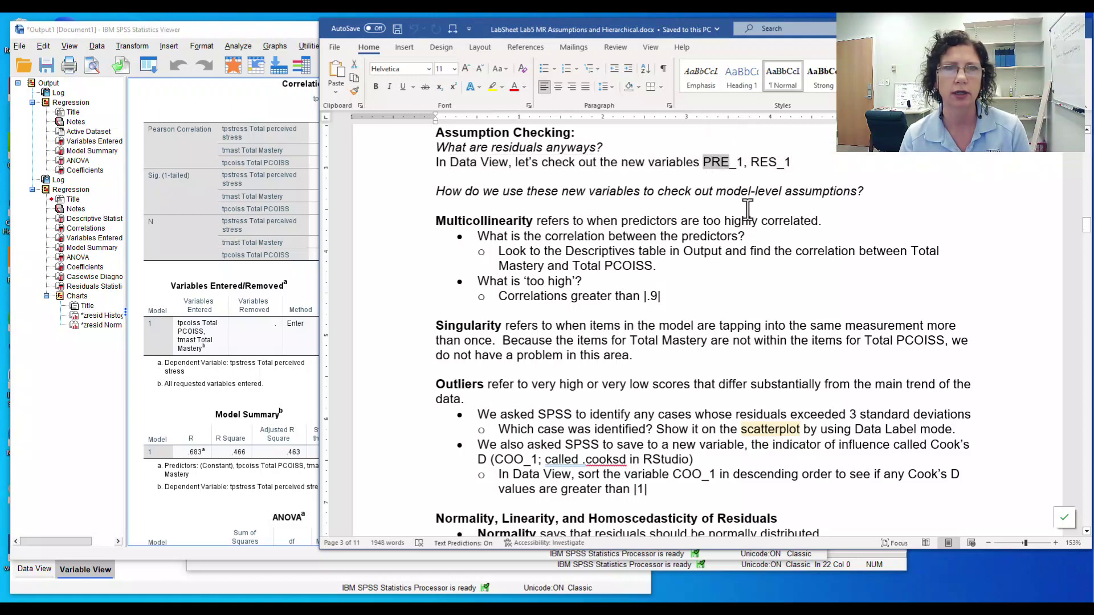
double_click(756, 163)
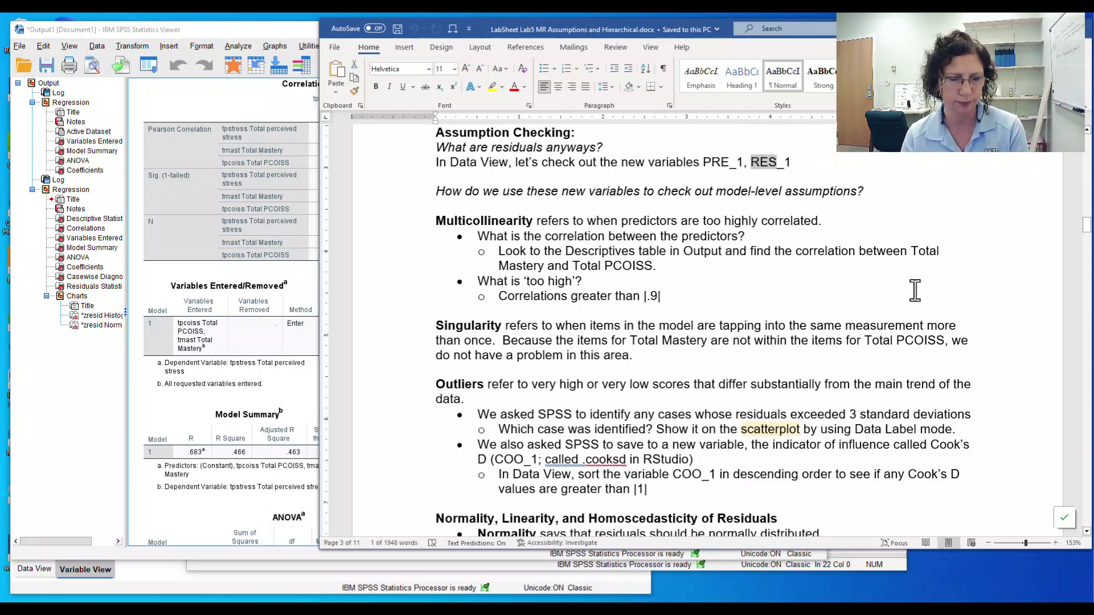
Step: Switch to the SPSS Data Editor, widen the variable list's Label column, and enlarge the window to fit all attribute columns
key("alt+Tab")
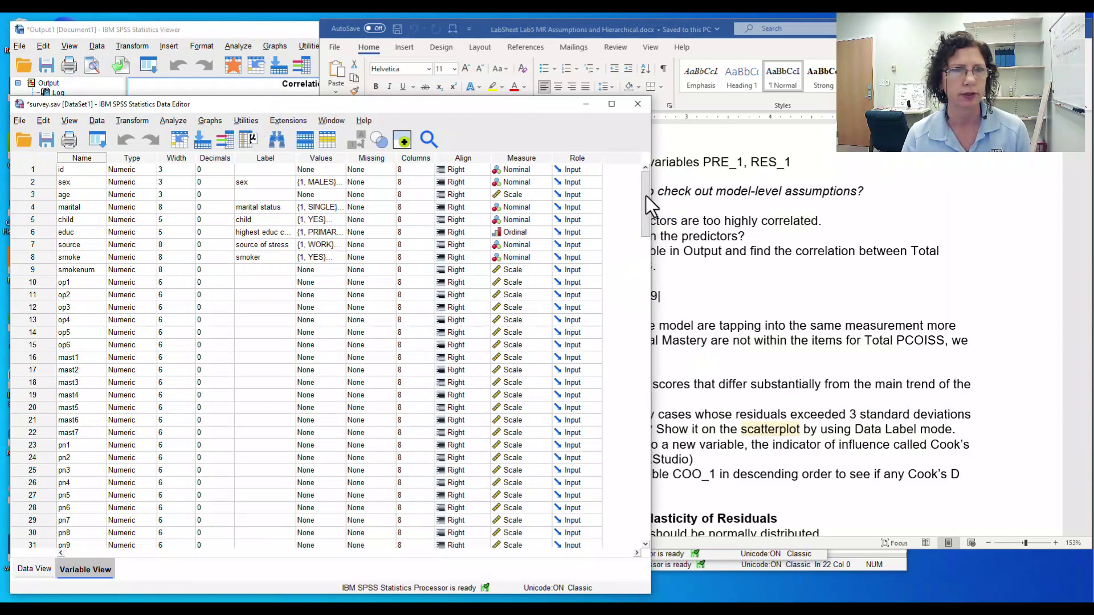
left_click_drag(646, 196, 635, 439)
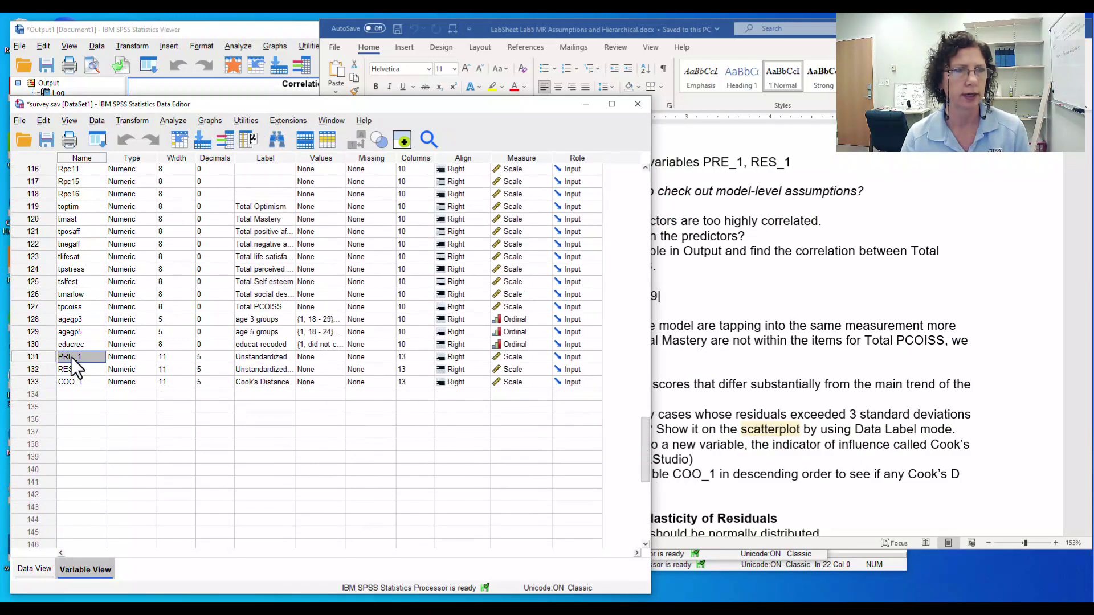
left_click(273, 158)
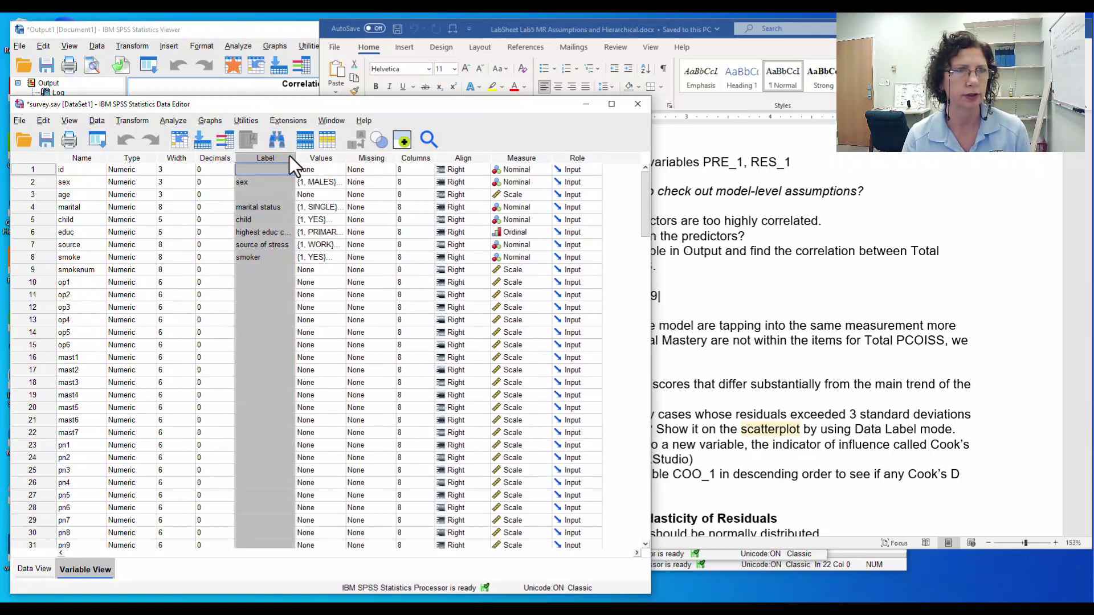
left_click_drag(291, 157, 406, 158)
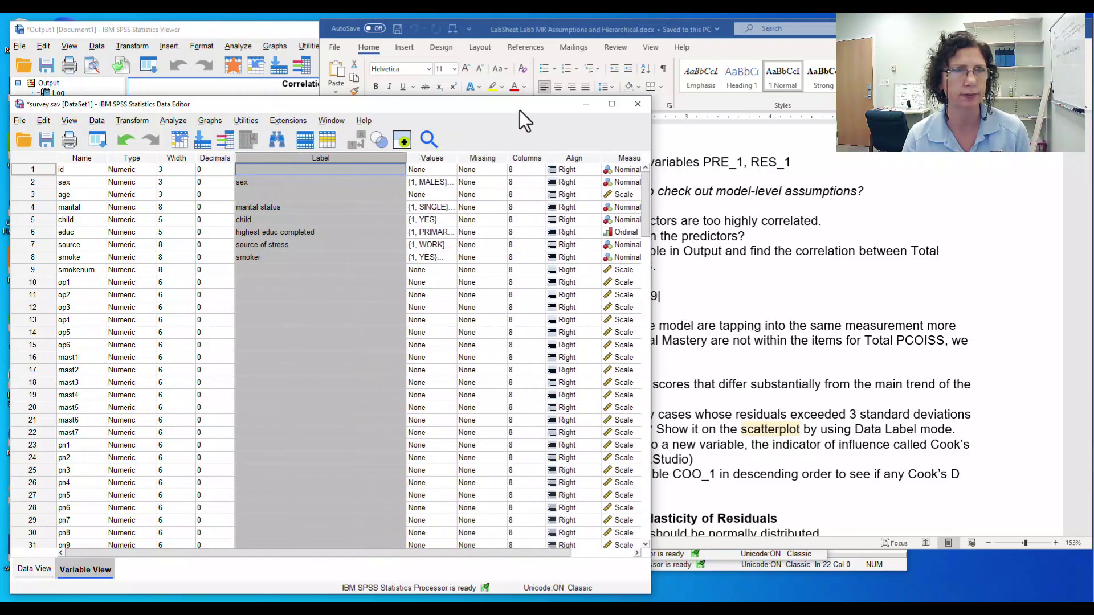
left_click_drag(520, 111, 544, 60)
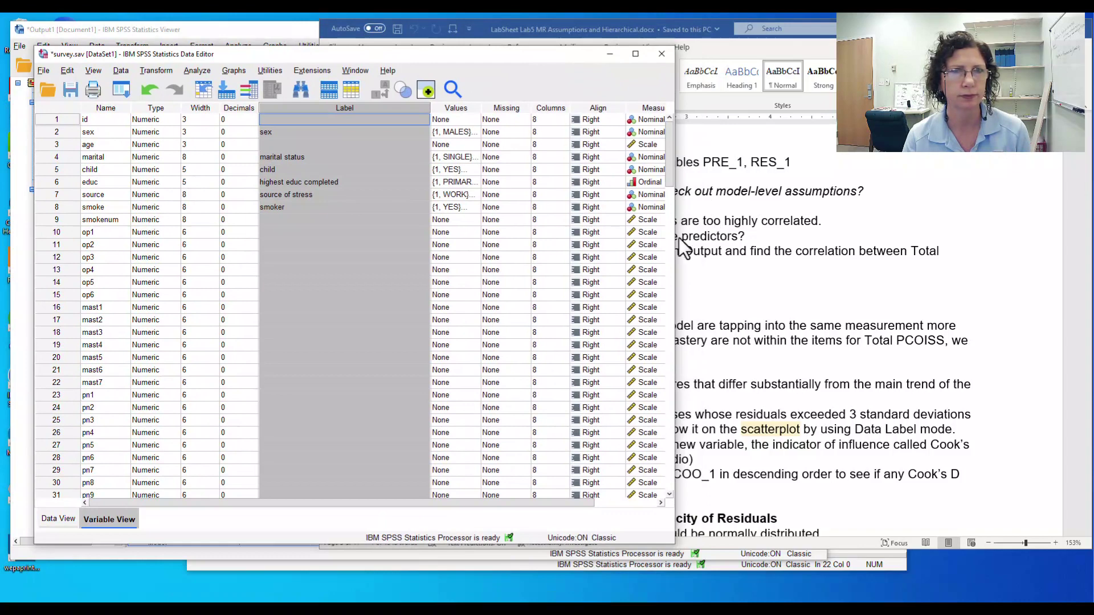
left_click_drag(678, 238, 762, 236)
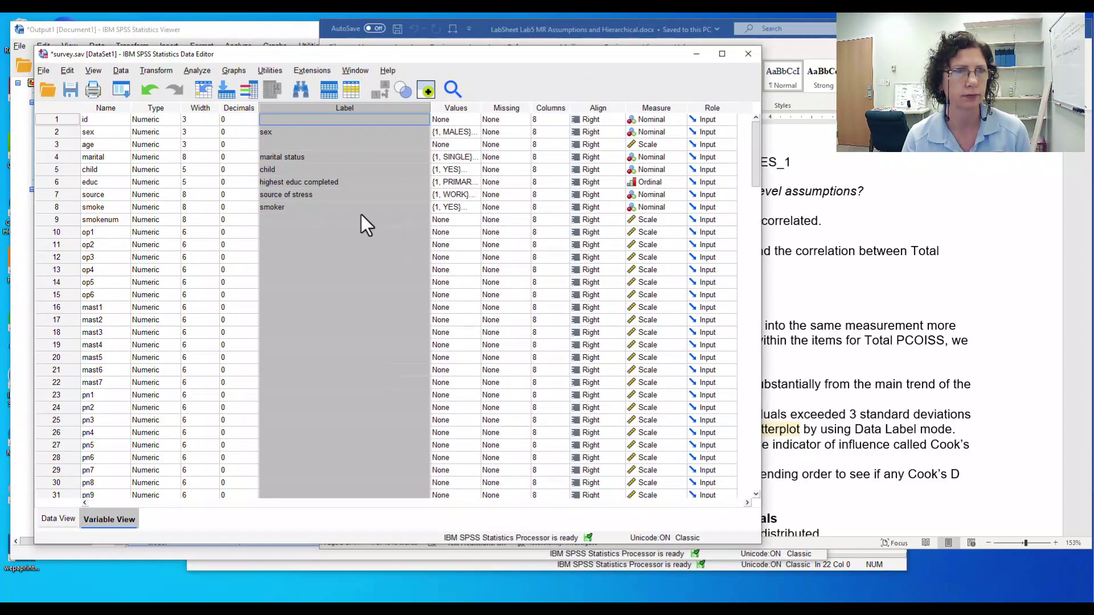
left_click_drag(756, 147, 756, 381)
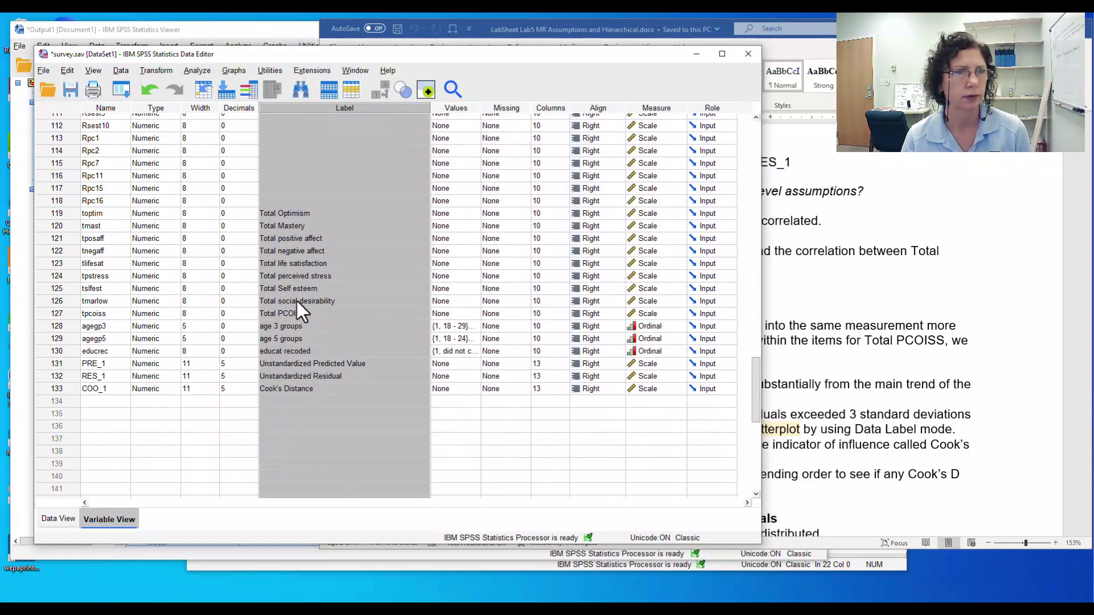
Step: Review the new variables PRE_1, RES_1 and COO_1 in the variable list, then show PRE_1 in the data grid
left_click(300, 364)
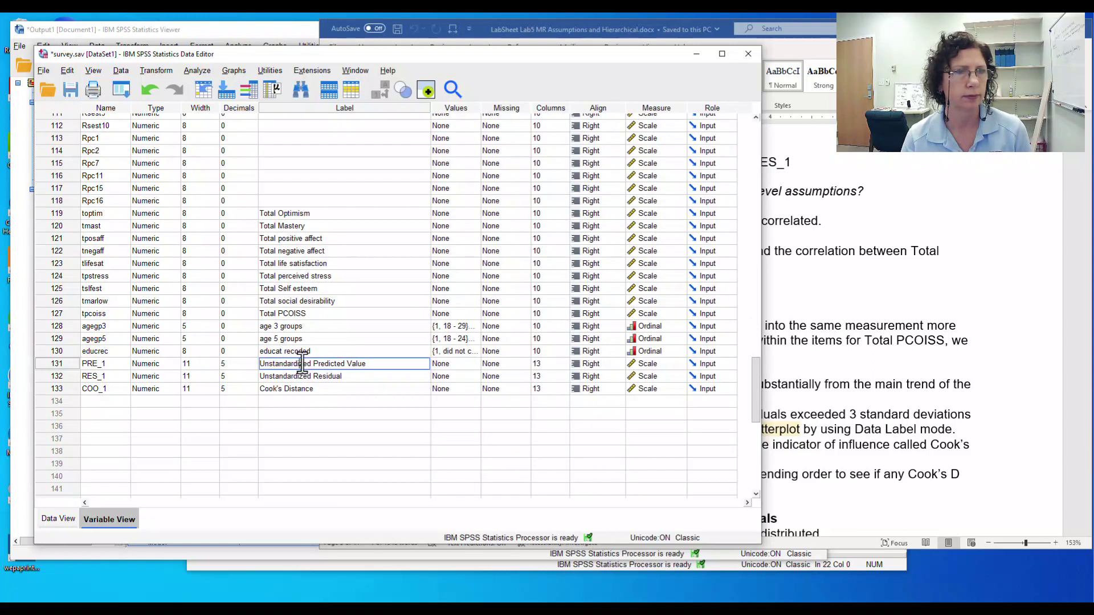
left_click(63, 365)
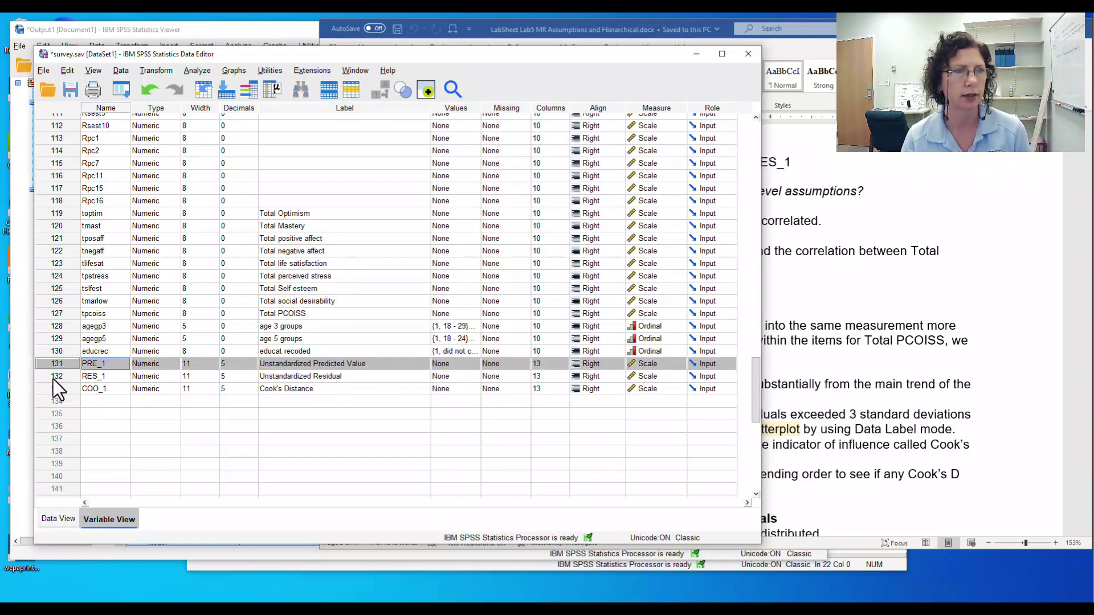
left_click(53, 377)
left_click(57, 389)
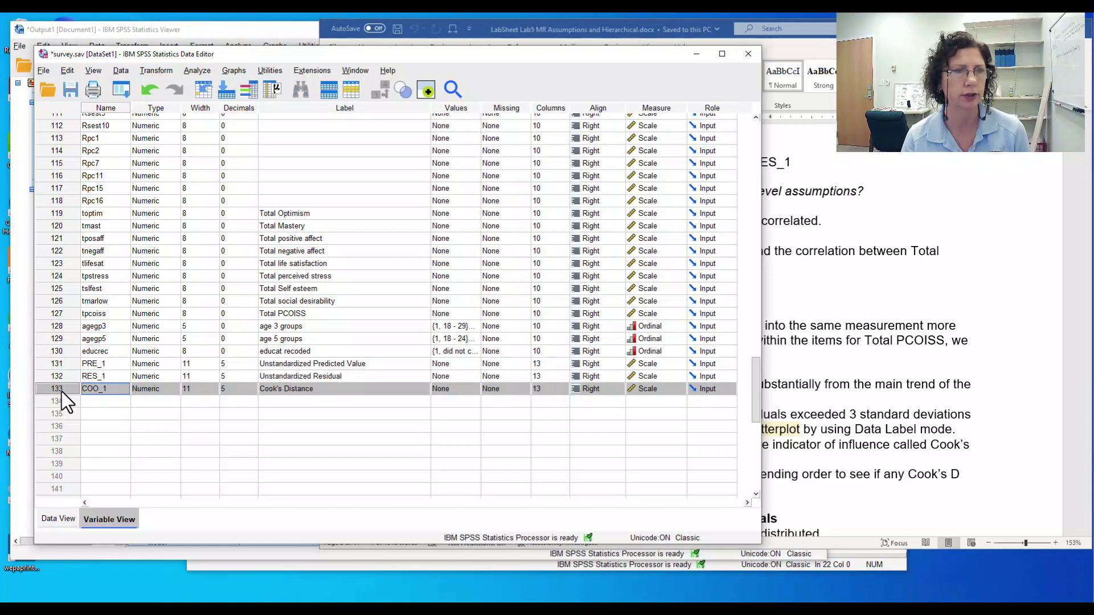
left_click(71, 366)
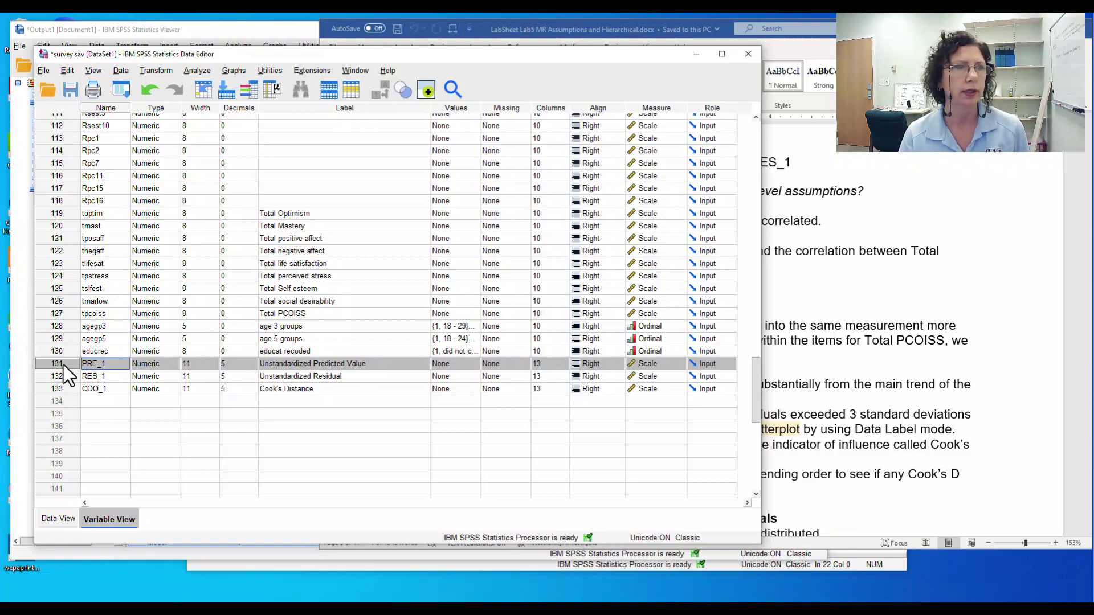
double_click(63, 365)
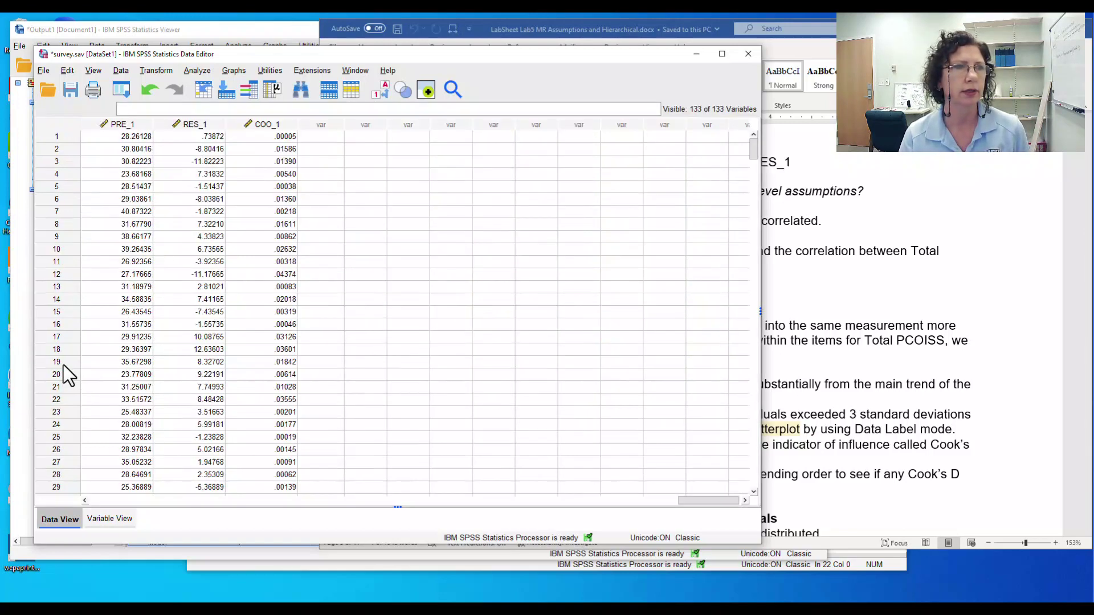
Step: Move the variable tpstress in the variable list so it sits between educrec and PRE_1
double_click(109, 124)
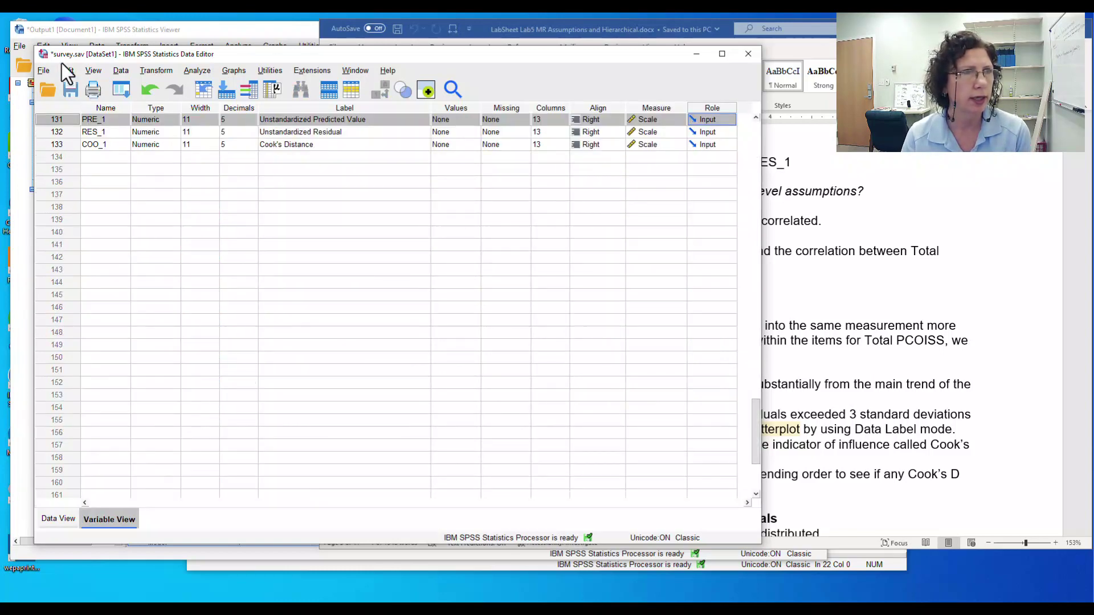
left_click(111, 111)
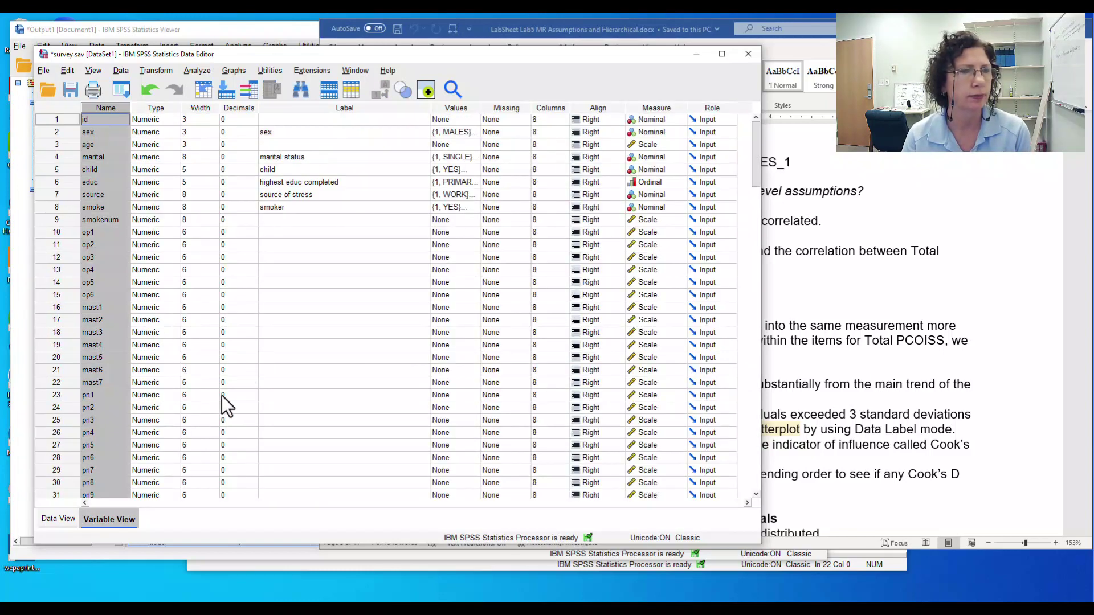
scroll(165, 373, "down", 20)
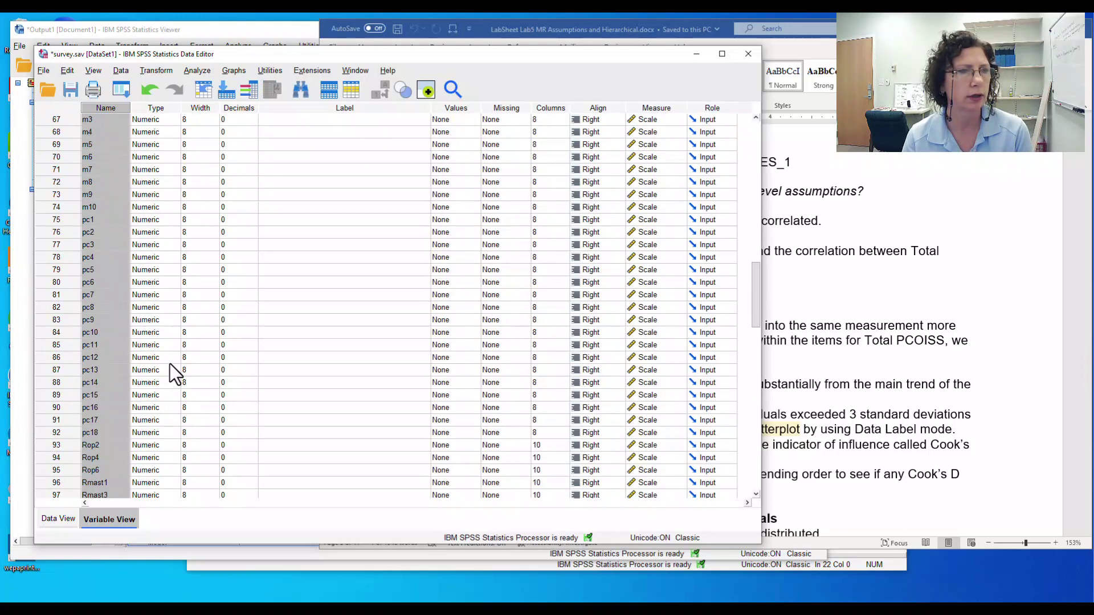
scroll(169, 364, "down", 12)
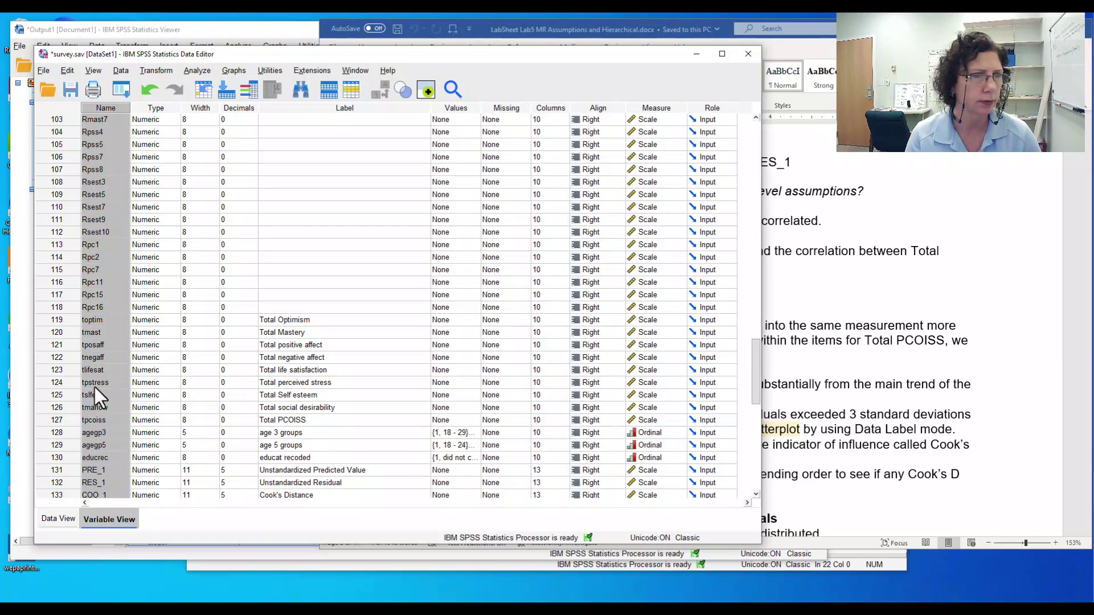
left_click(63, 383)
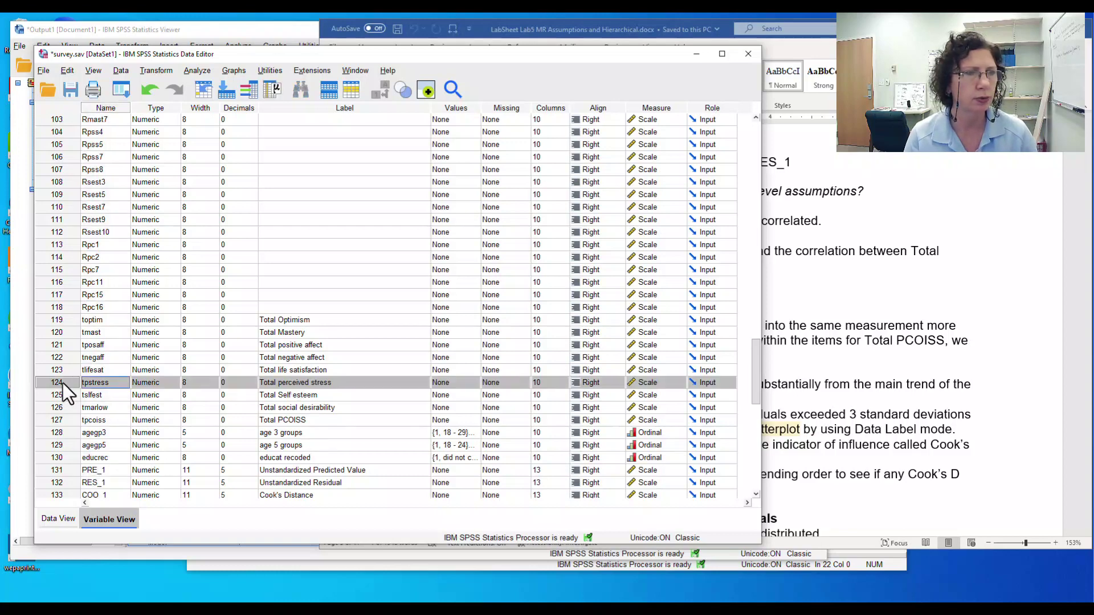
left_click_drag(62, 383, 64, 470)
scroll(103, 467, "down", 2)
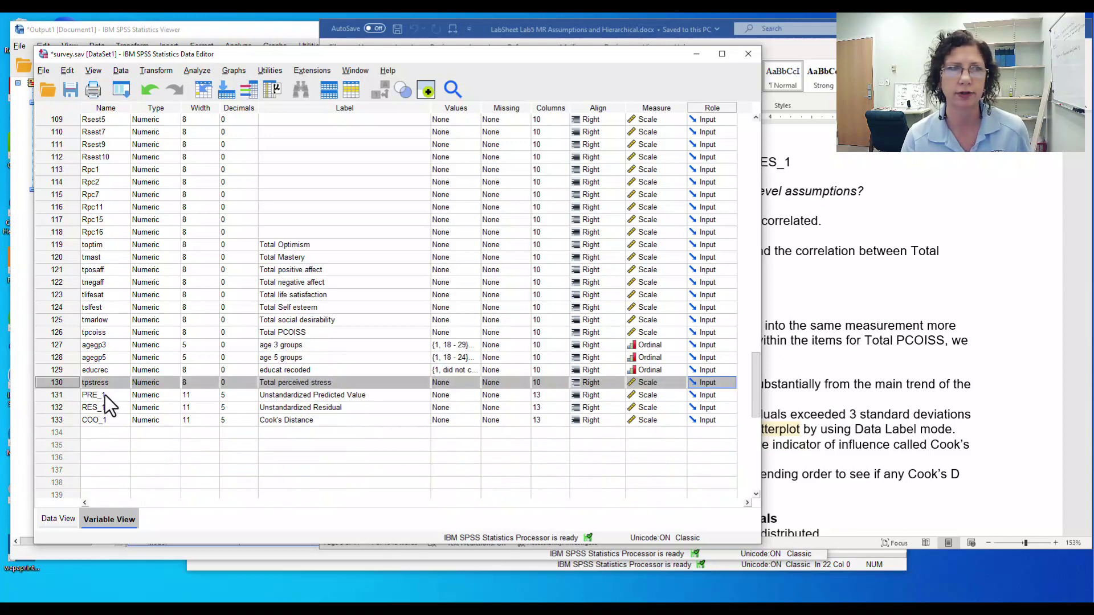
Step: Show the case data and examine the tpstress, PRE_1 and RES_1 columns side by side, ending on the first case's tpstress
double_click(57, 370)
left_click(168, 124)
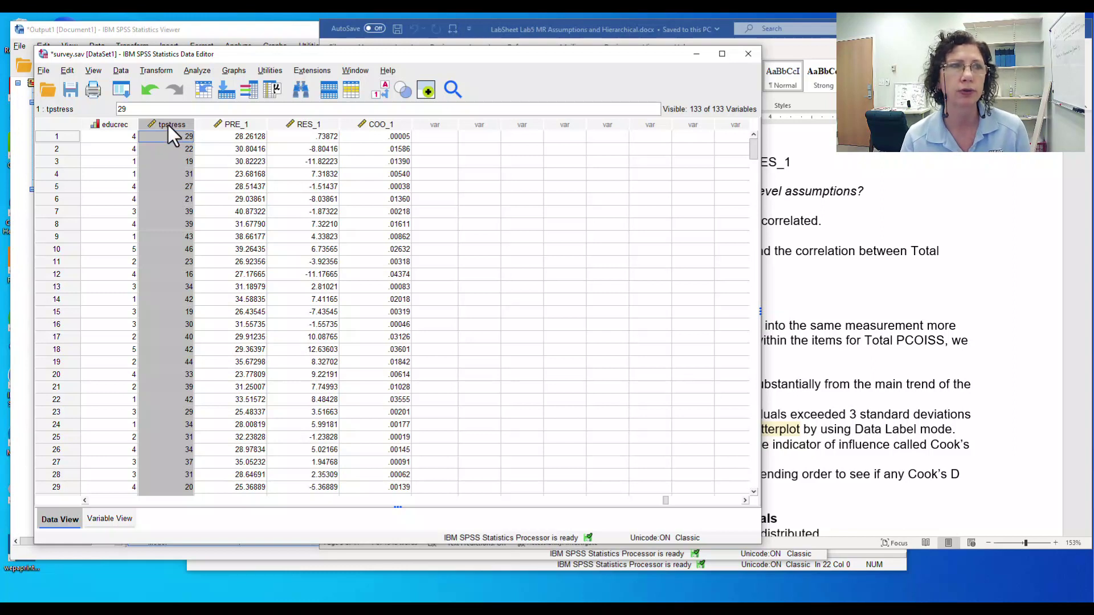
left_click(234, 123)
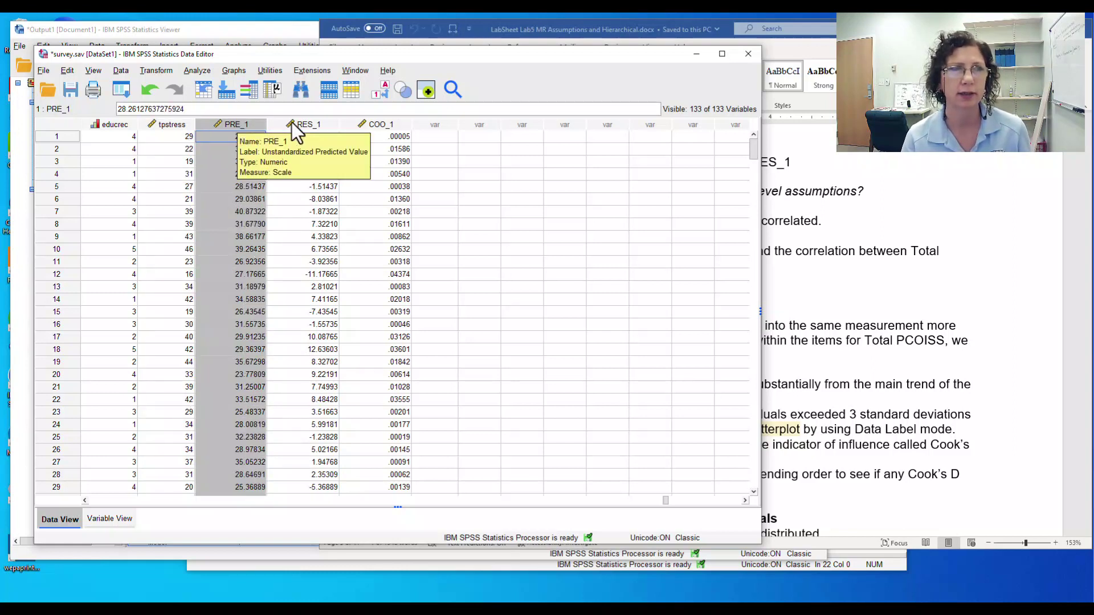
left_click(313, 122)
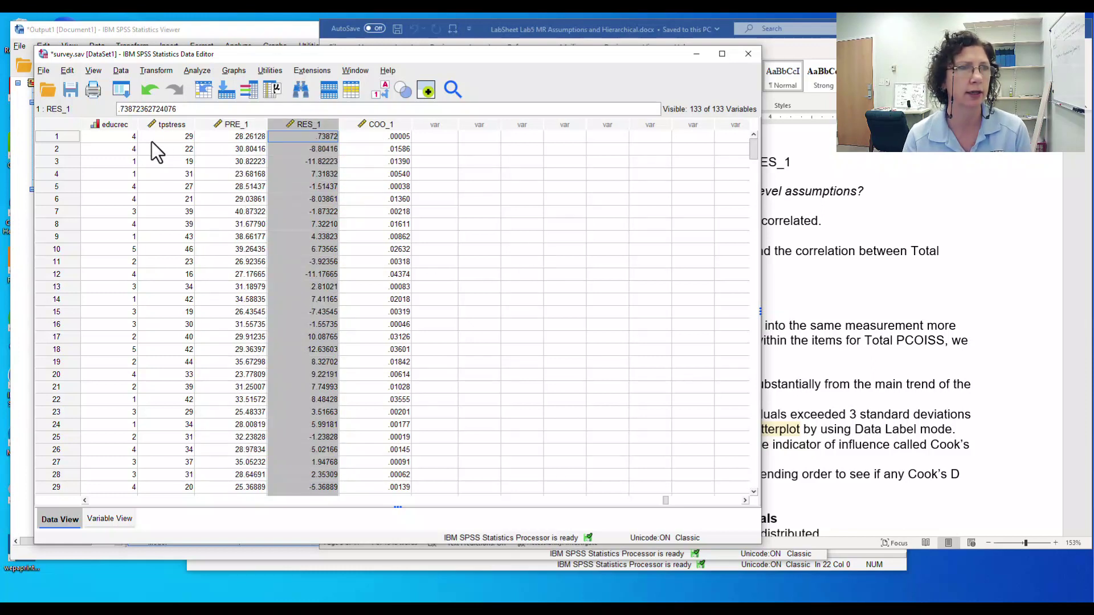
left_click(165, 136)
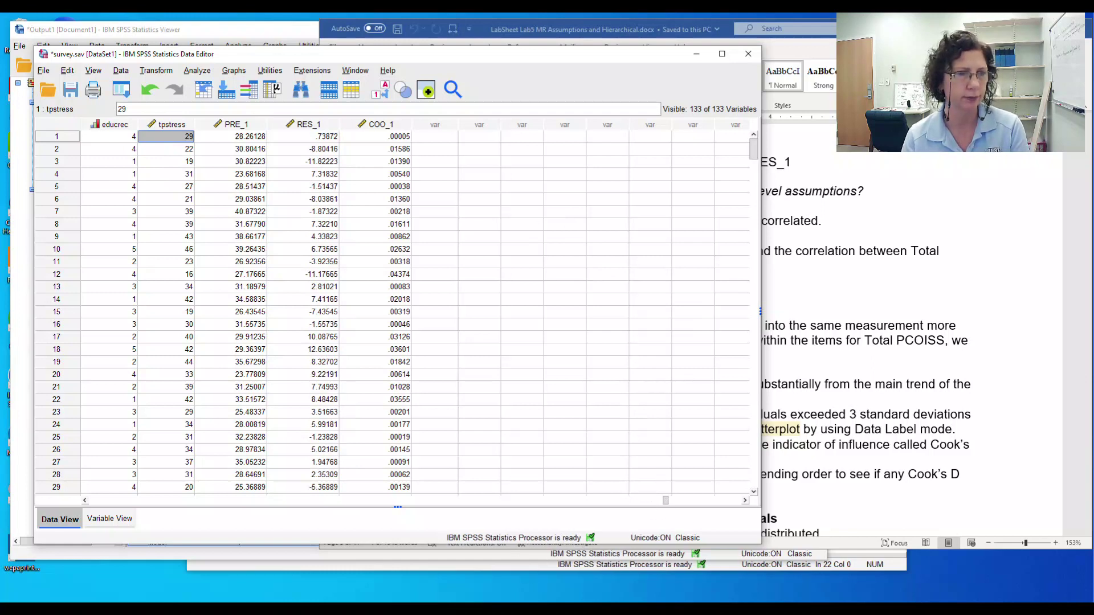
Step: Open the Windows Calculator and place it over the empty columns, clear of the tpstress, PRE_1 and RES_1 values
key("super")
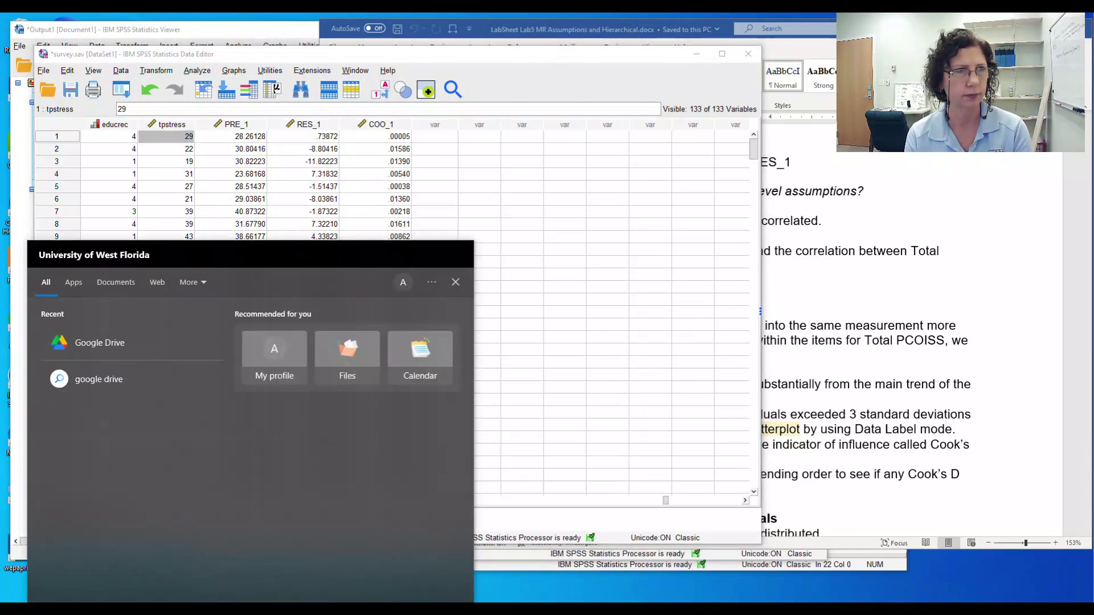
type("cal")
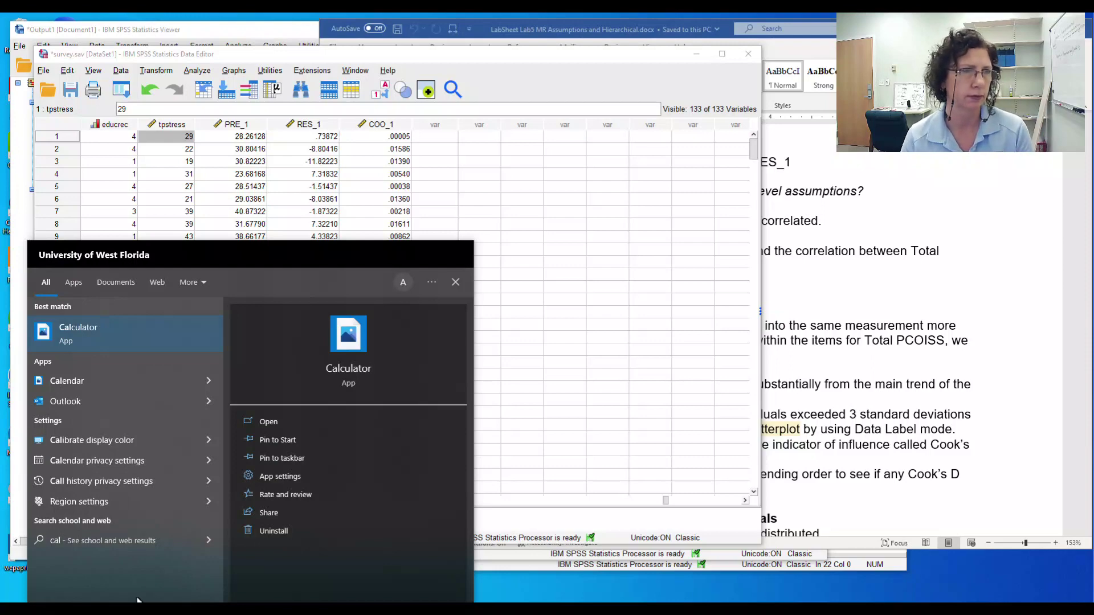
left_click(70, 331)
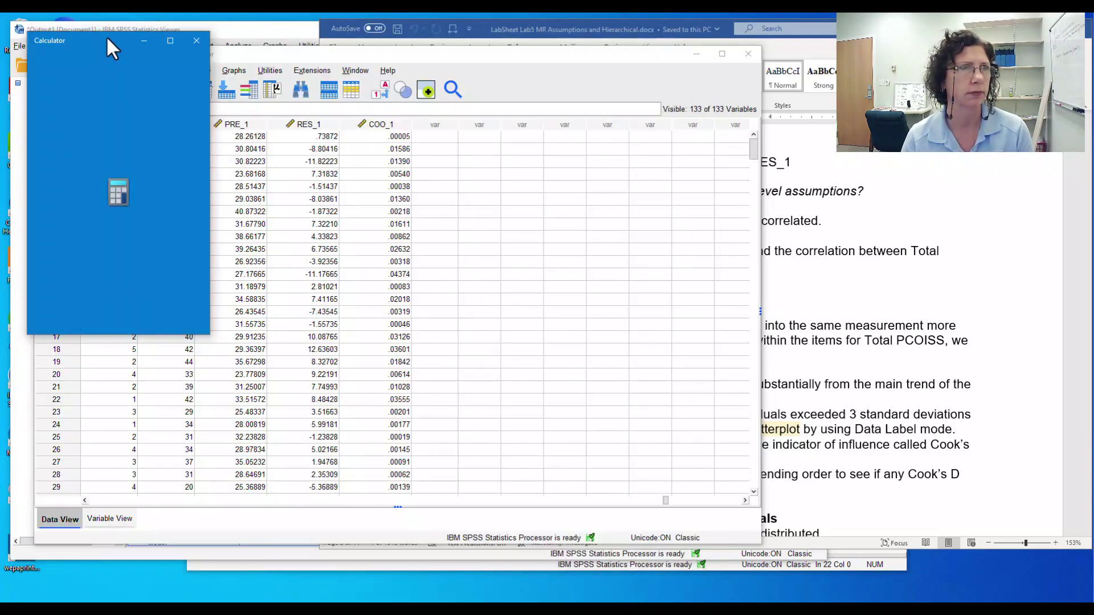
left_click_drag(107, 39, 595, 85)
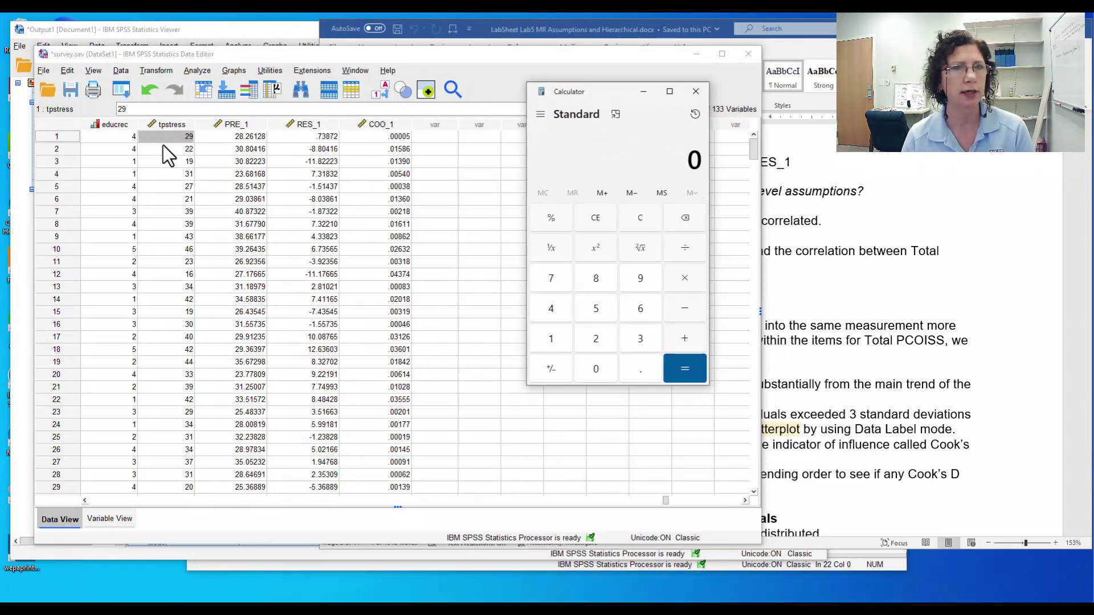
Step: Calculate the first case's residual by subtracting its predicted value from its observed tpstress score: 29 − 28.26128
left_click(599, 340)
left_click(644, 275)
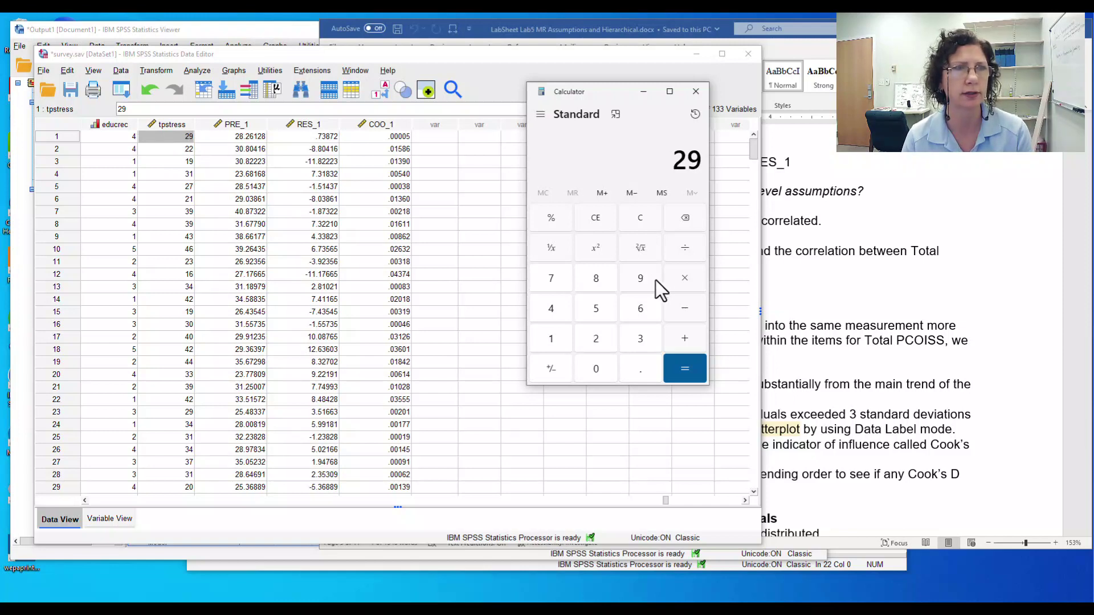
left_click(682, 307)
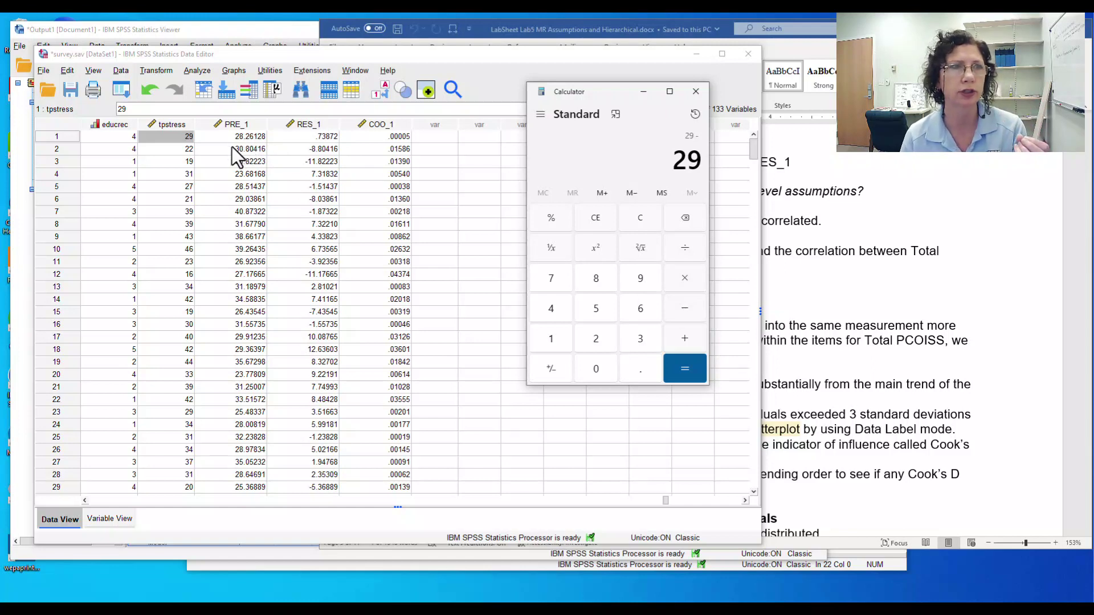
left_click(595, 339)
left_click(597, 279)
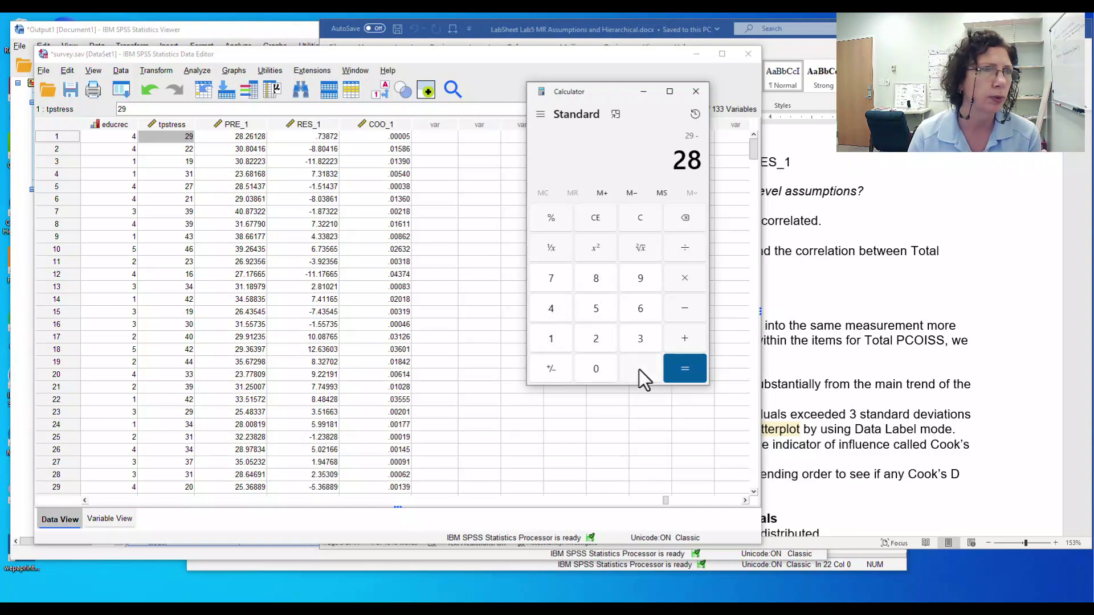
left_click(639, 369)
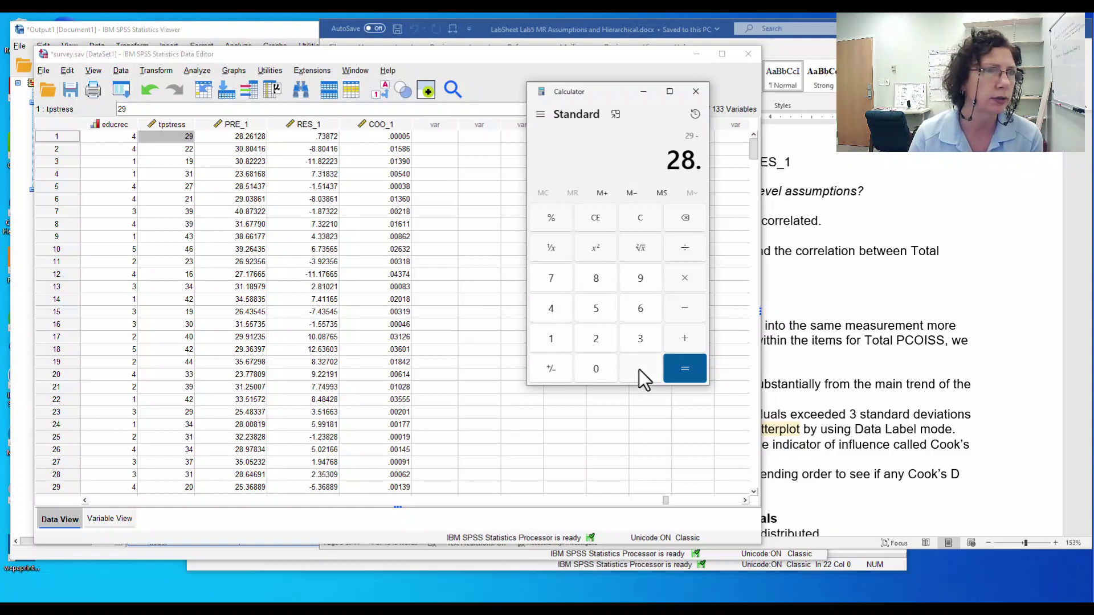
left_click(592, 342)
left_click(634, 310)
left_click(556, 339)
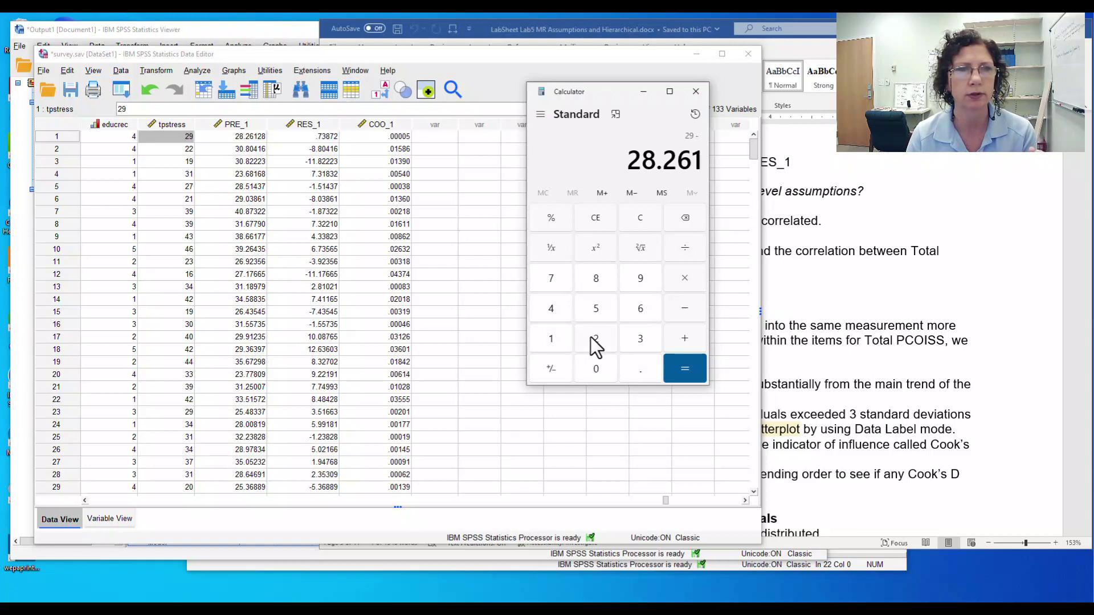
left_click(592, 340)
left_click(594, 282)
left_click(692, 371)
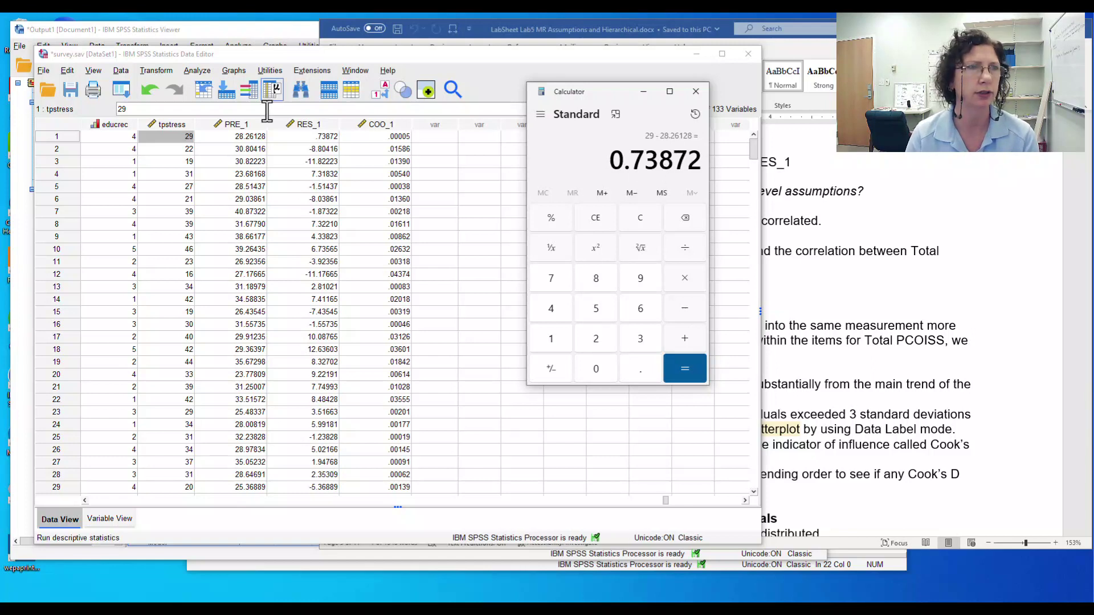
Step: Compare the calculated residual with the first case's RES_1 value, review the RES_1 column, and return to the Word lab sheet
left_click(310, 138)
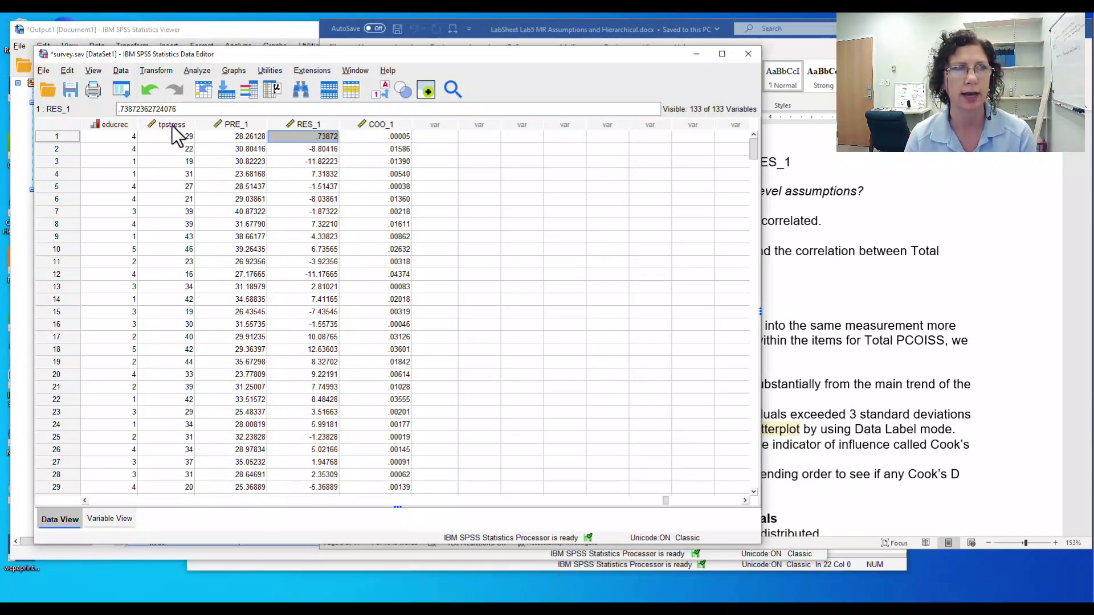
left_click(317, 126)
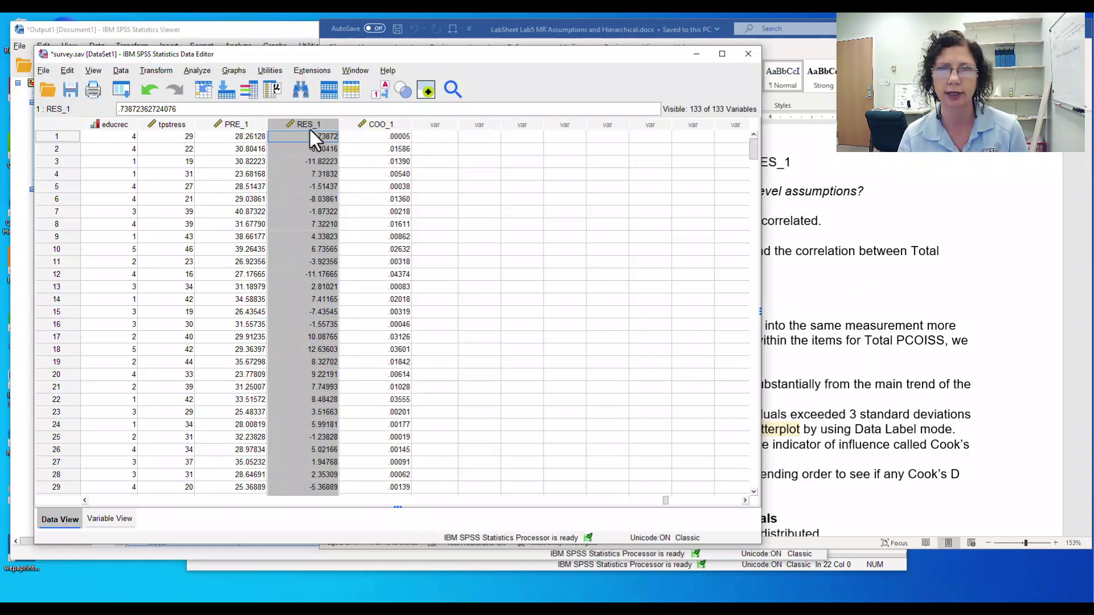
left_click(860, 238)
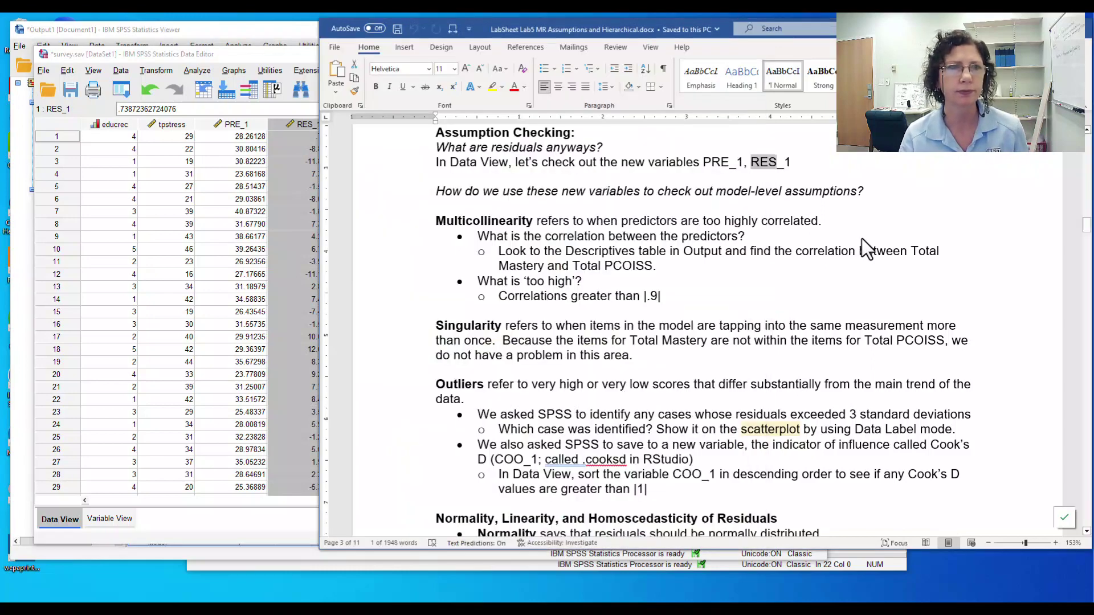
Step: Read the lab sheet's question on model-level assumptions and its Multicollinearity section, highlighting the definition and the reference to the Descriptives table
left_click_drag(466, 193, 857, 195)
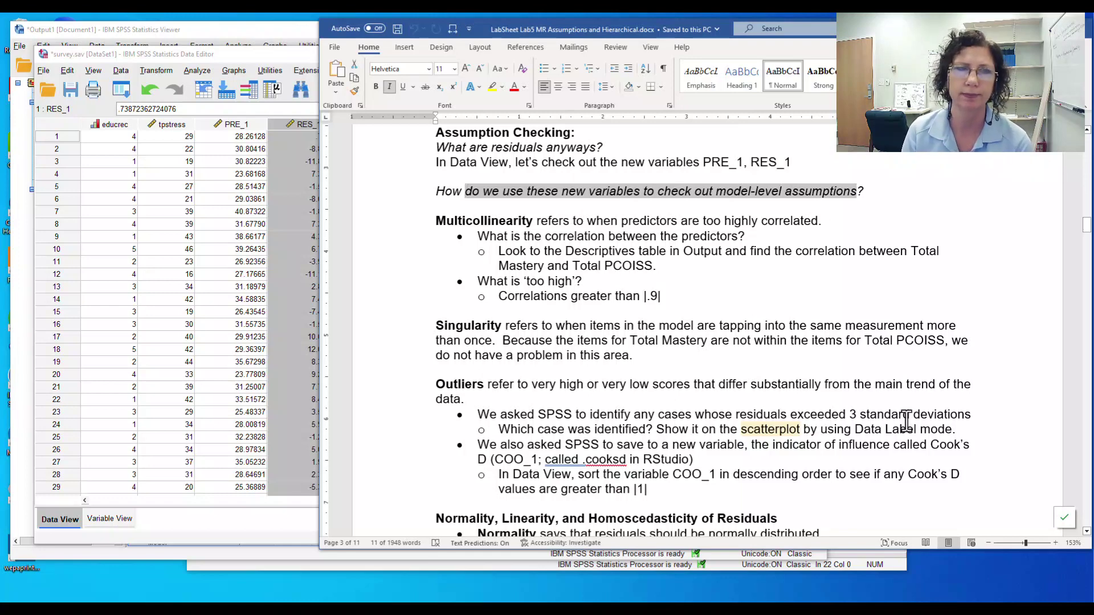
double_click(499, 216)
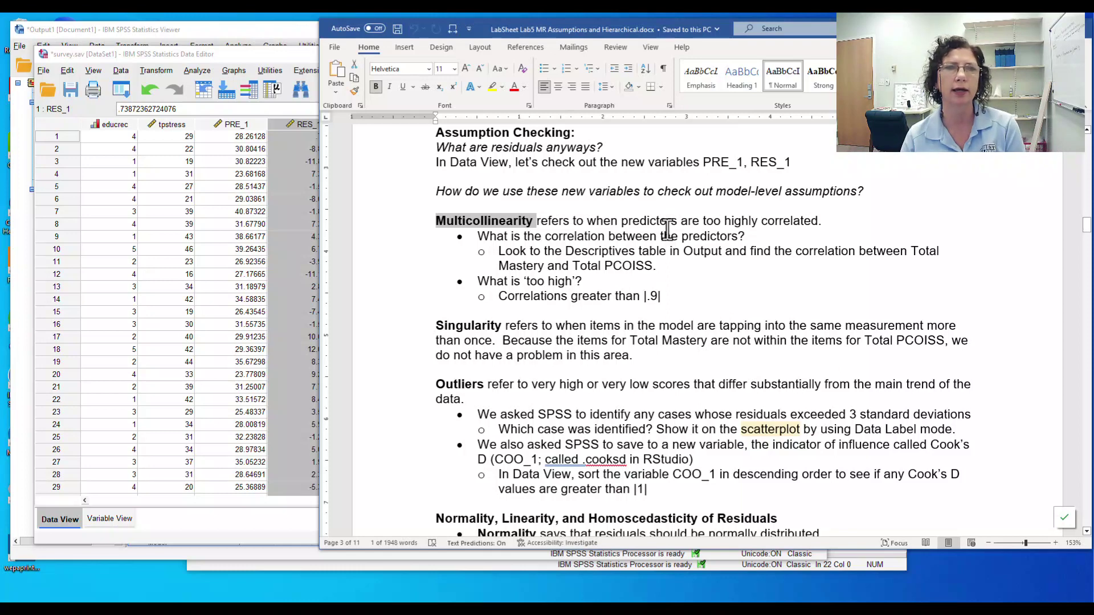
left_click_drag(623, 222, 819, 226)
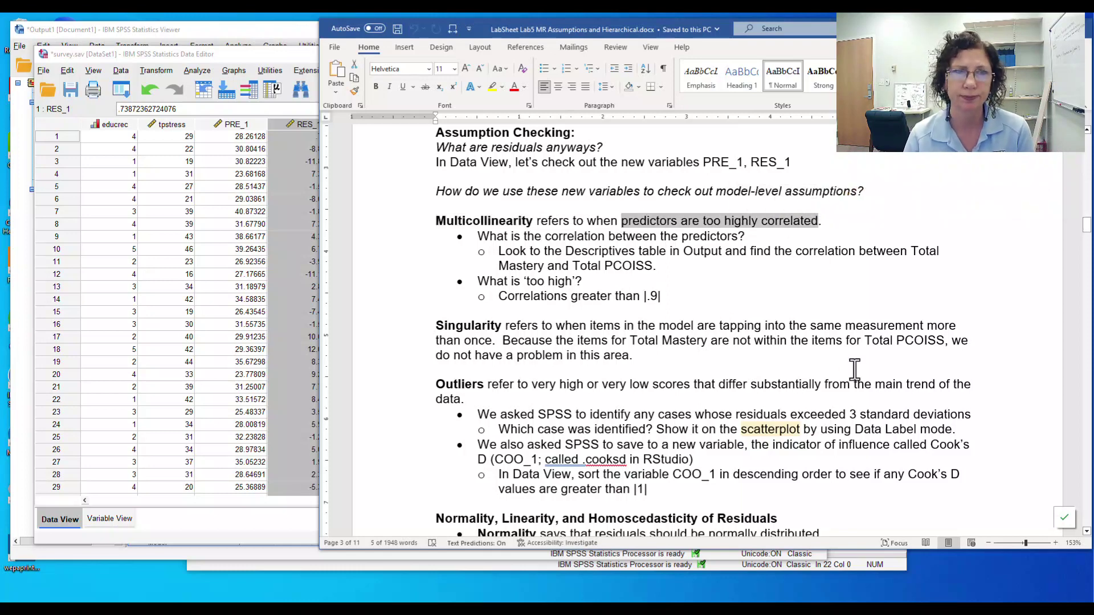
double_click(578, 252)
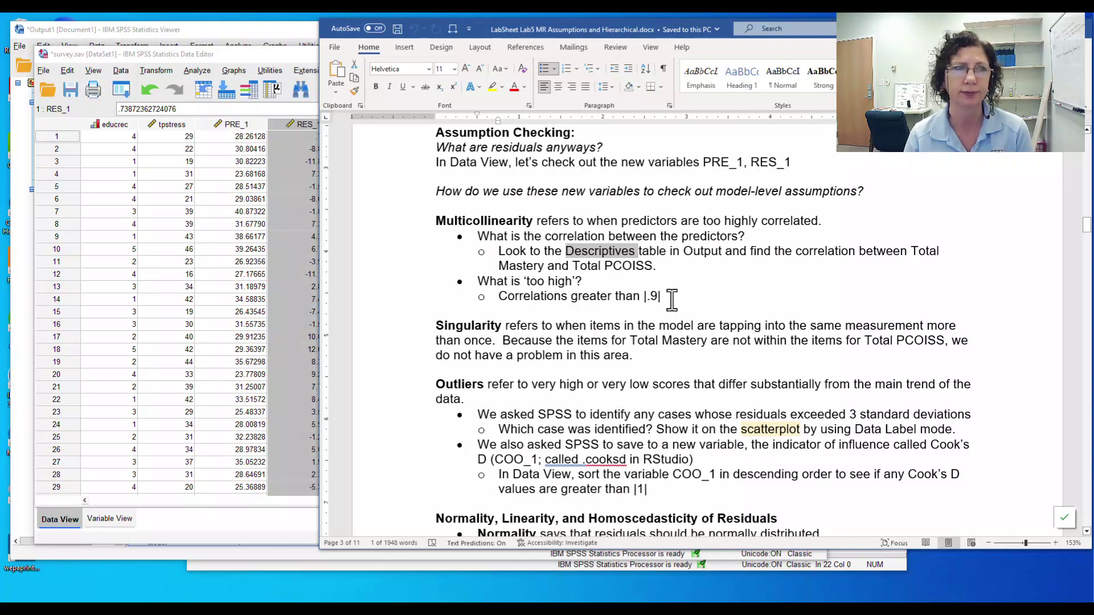
Step: Switch to the SPSS output and examine the correlation between tmast and tpcoiss in the second regression's Correlations table
left_click(245, 33)
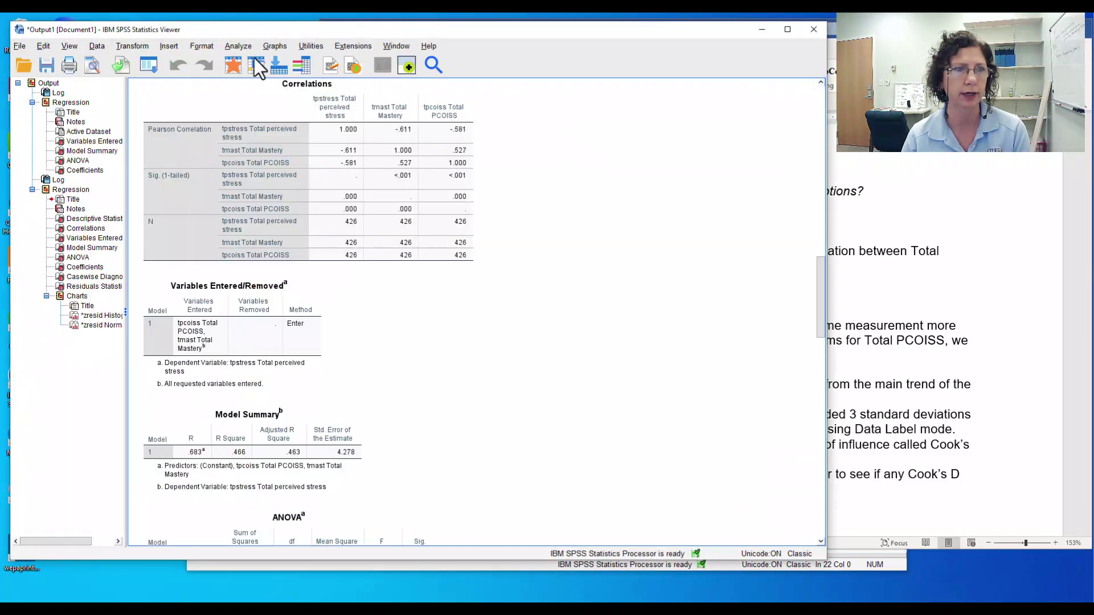
scroll(394, 367, "up", 4)
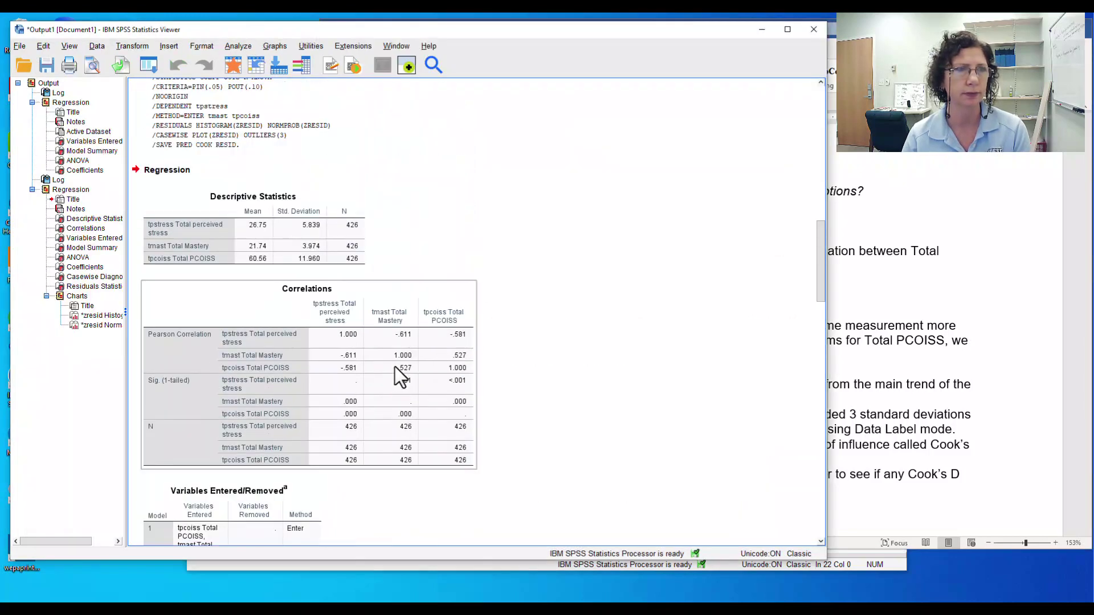
scroll(395, 367, "down", 1)
left_click(248, 167)
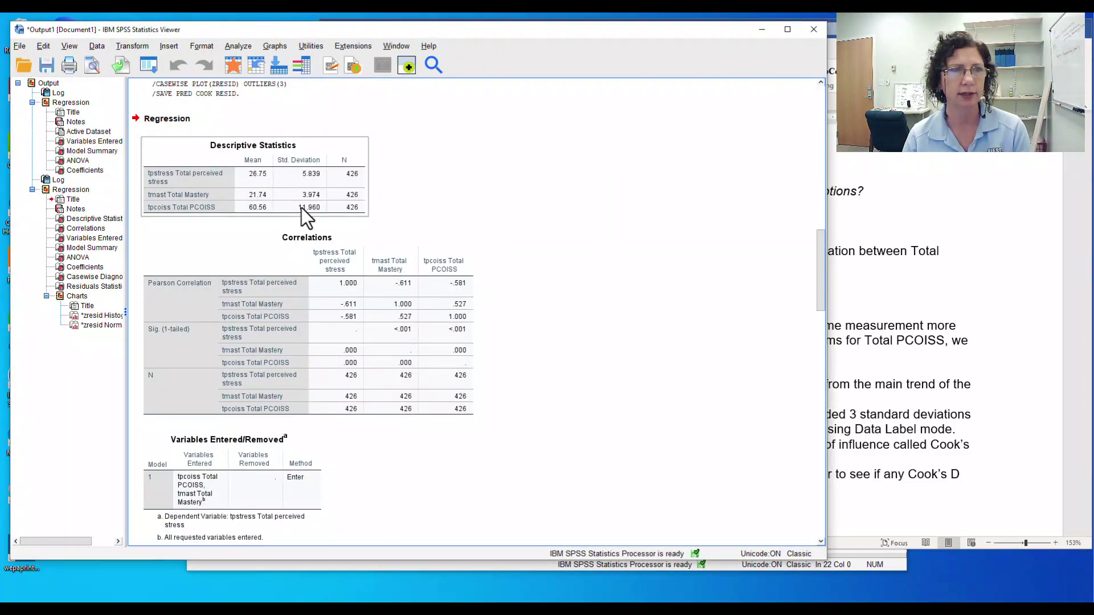
left_click(322, 249)
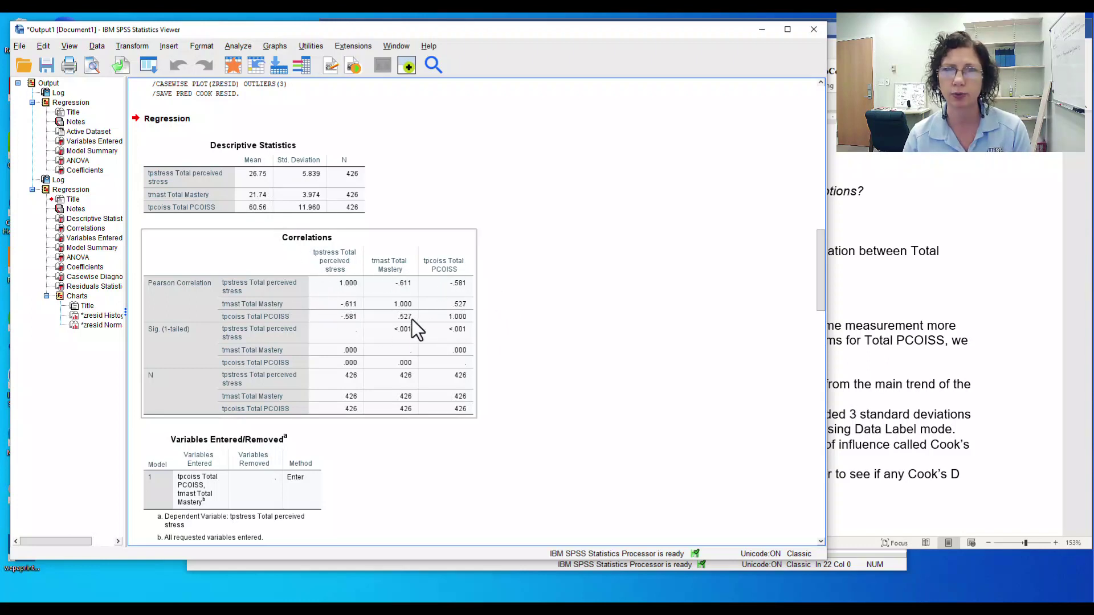
left_click(573, 323)
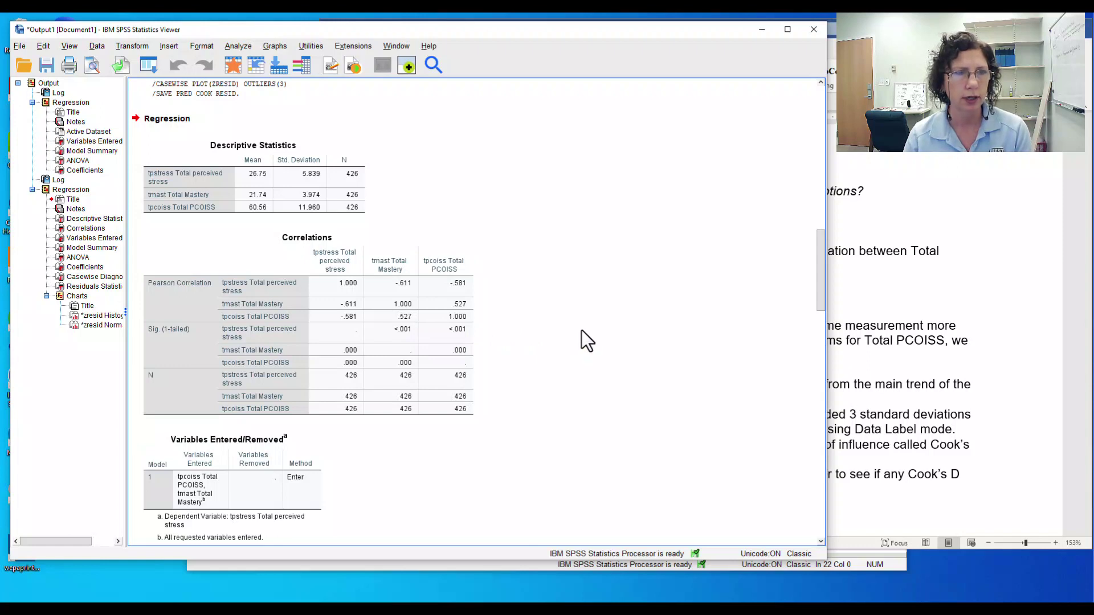
left_click(347, 313)
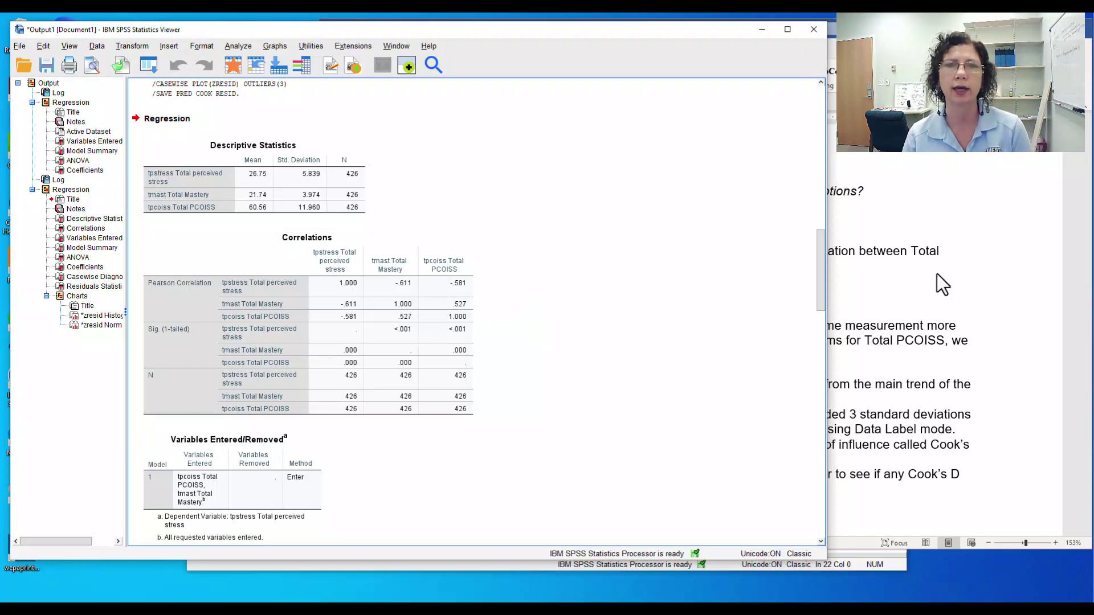
Step: Return to the Word lab sheet, highlight the "greater than |.9|" multicollinearity criterion, and mark the start of the Singularity definition
left_click(869, 281)
left_click_drag(571, 297, 715, 300)
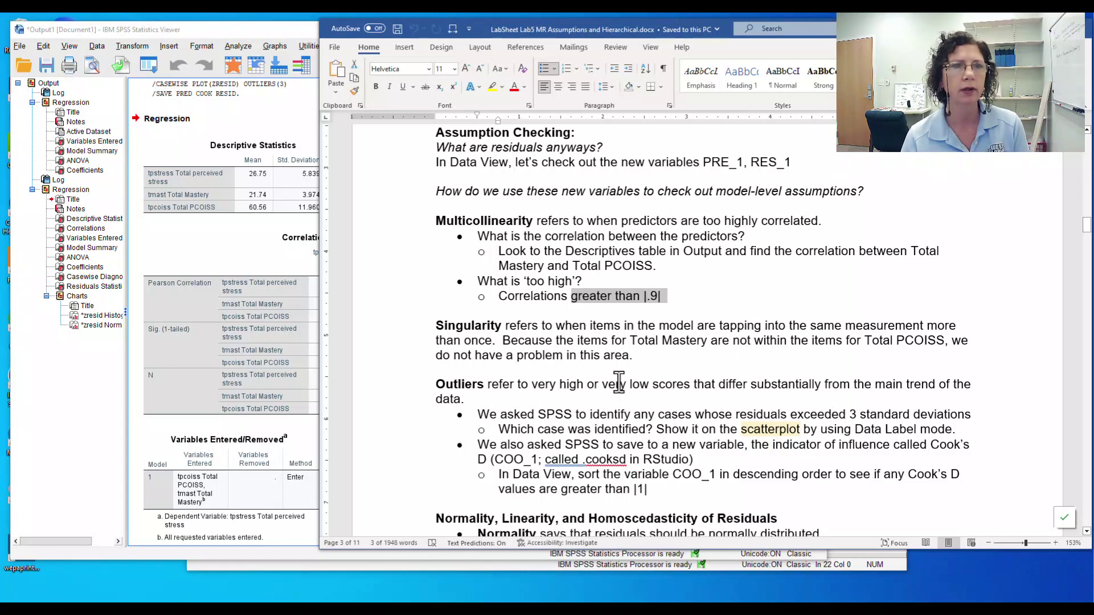
scroll(622, 380, "down", 4)
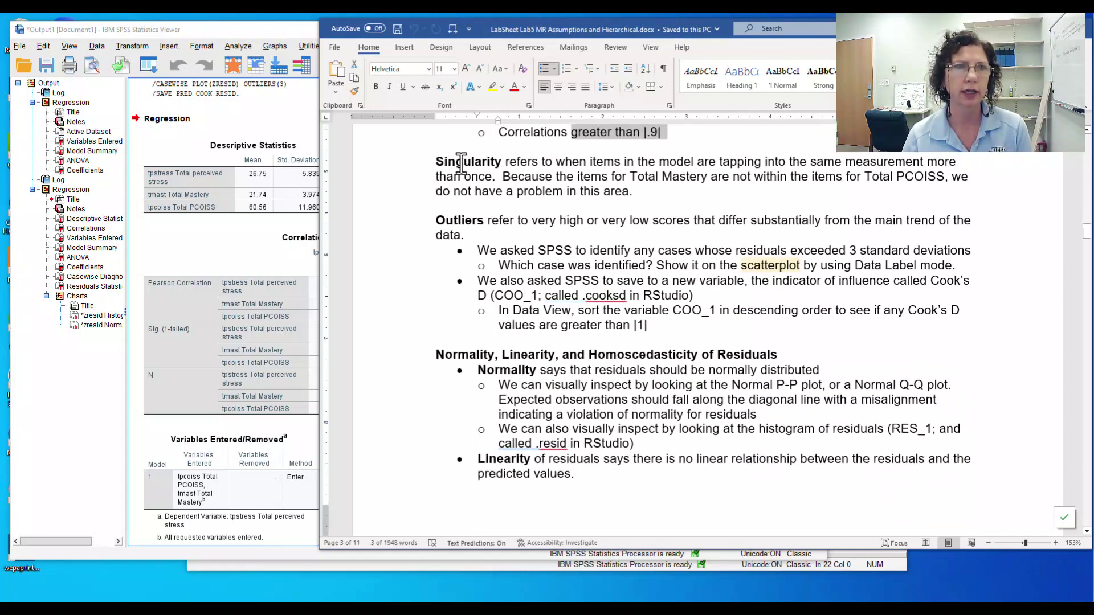
left_click_drag(437, 162, 637, 162)
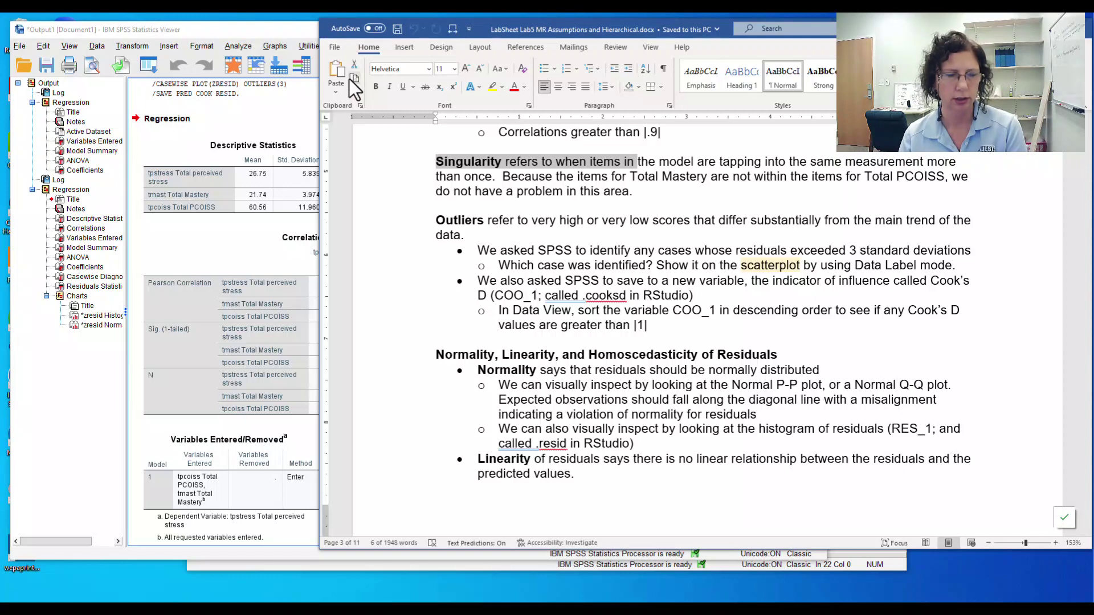
Step: Switch to the SPSS Data Editor's variable definitions, locate Total Mastery, and highlight its individual items mast1 to mast7
key("alt+Tab")
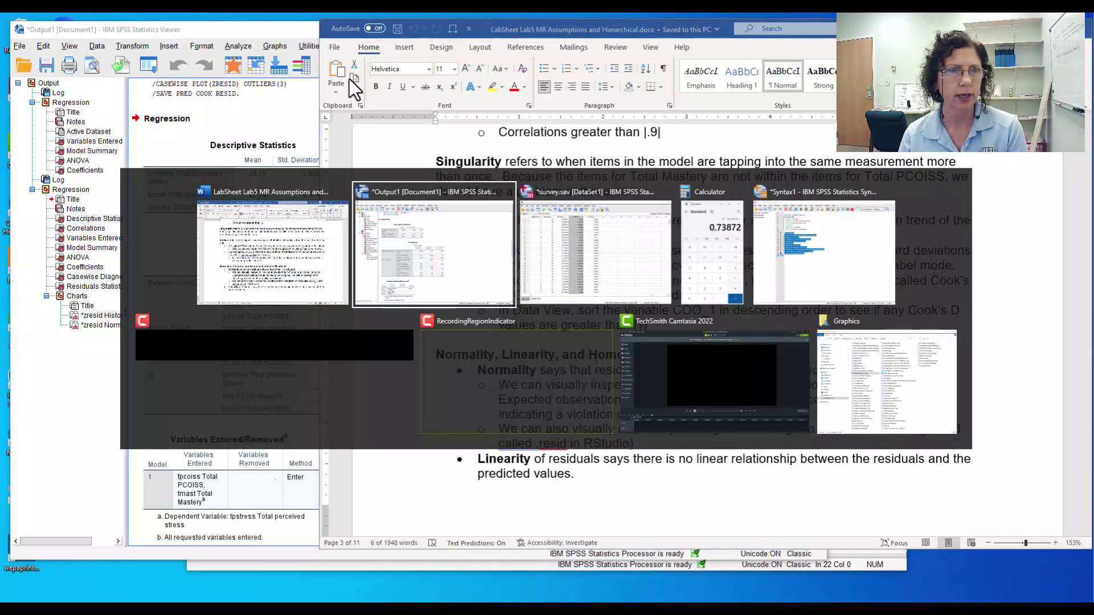
key("alt+Tab")
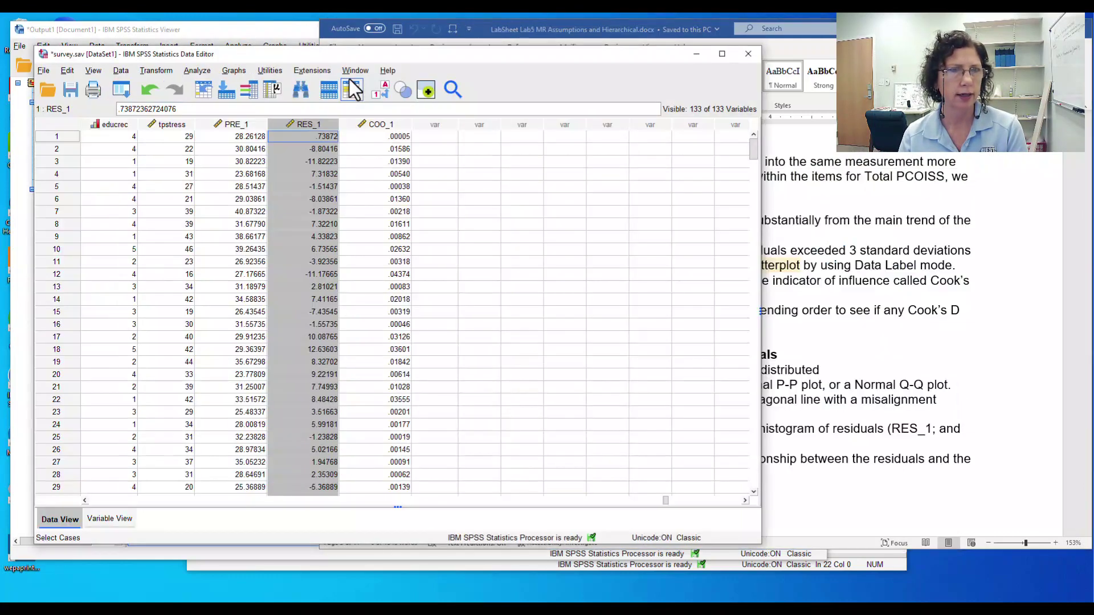
left_click(114, 521)
scroll(170, 387, "down", 2)
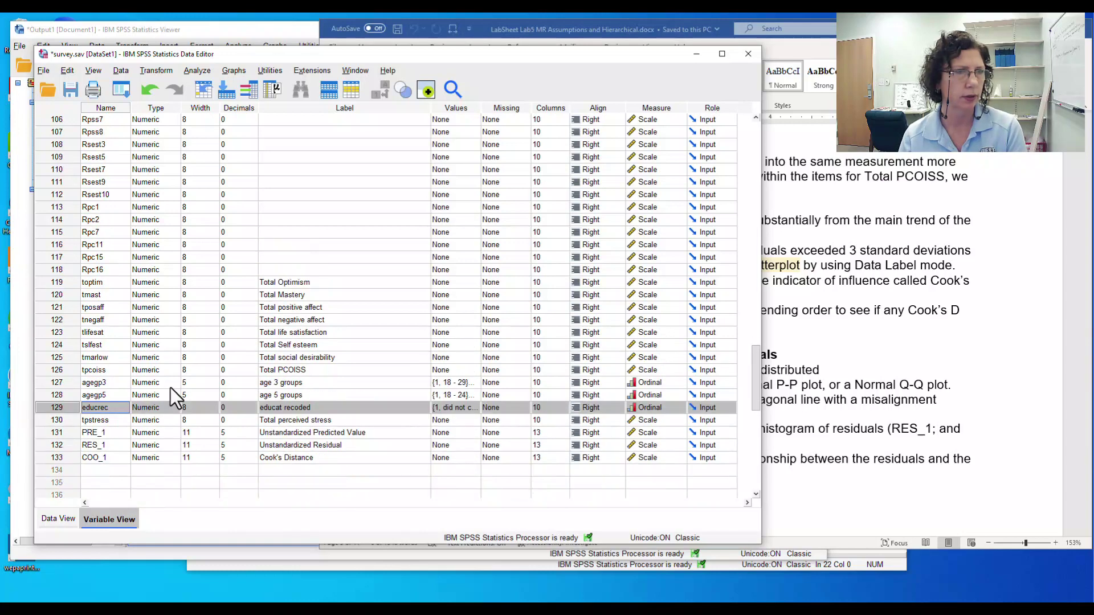
left_click(64, 295)
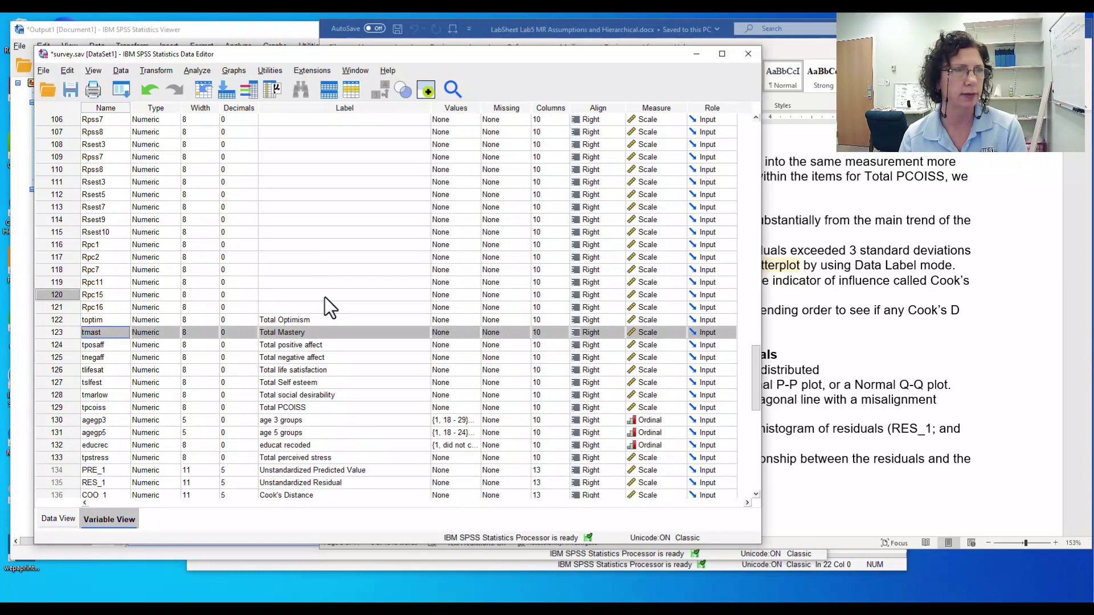
scroll(325, 298, "up", 8)
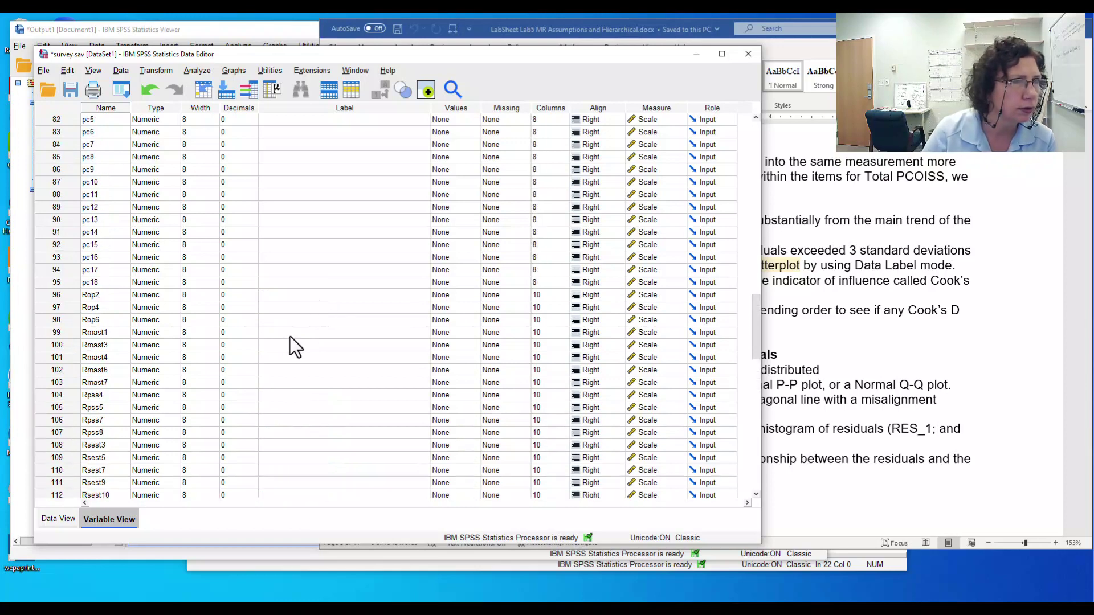
scroll(291, 335, "up", 13)
scroll(293, 334, "up", 12)
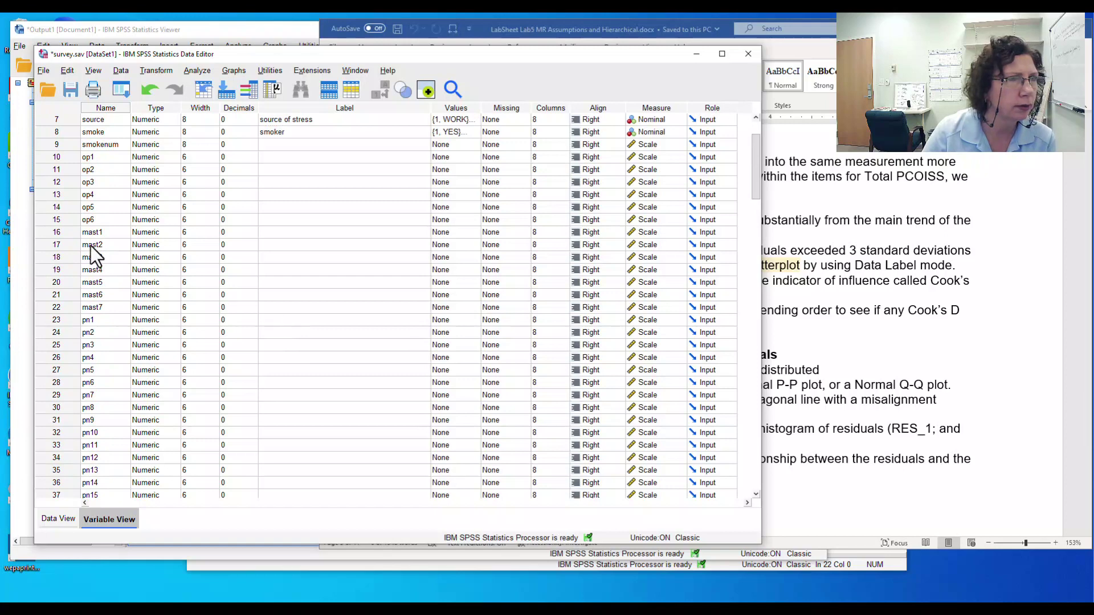
left_click(58, 231)
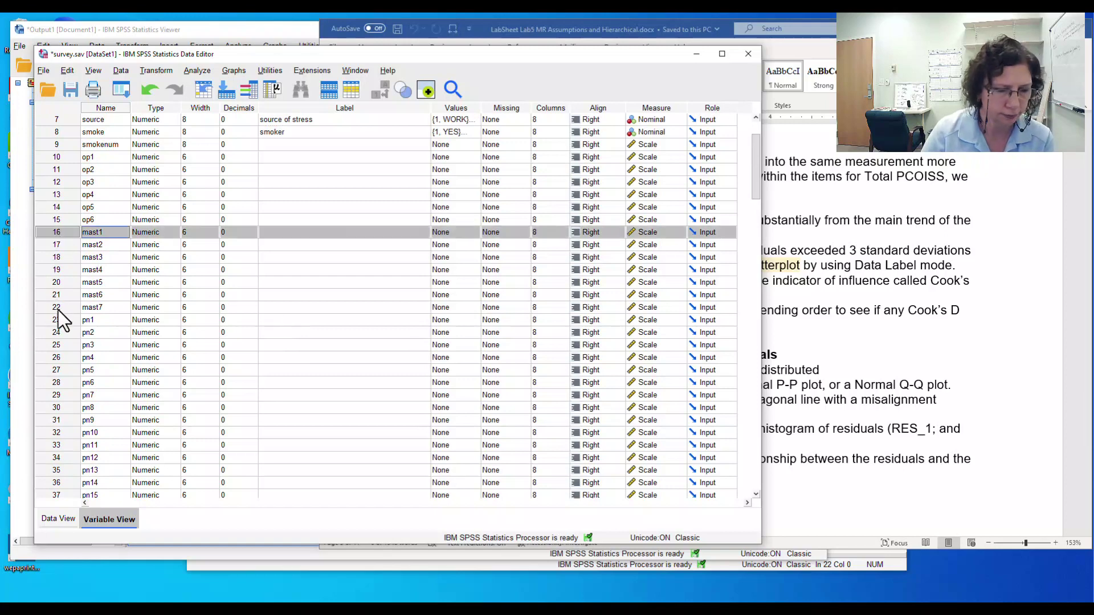
left_click(58, 310, "shift")
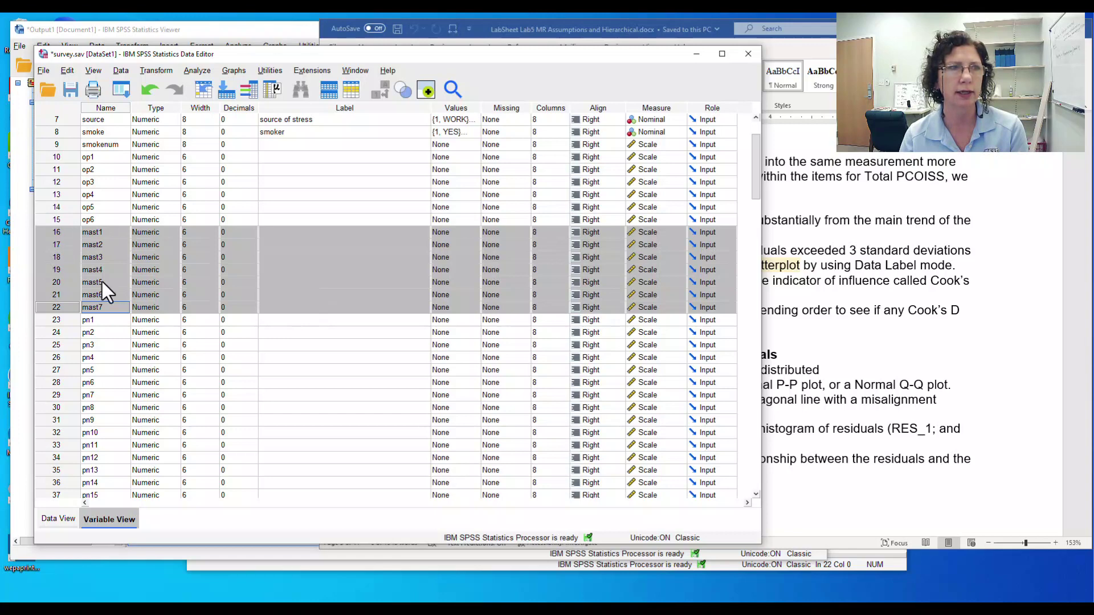
left_click(302, 270)
left_click(68, 271)
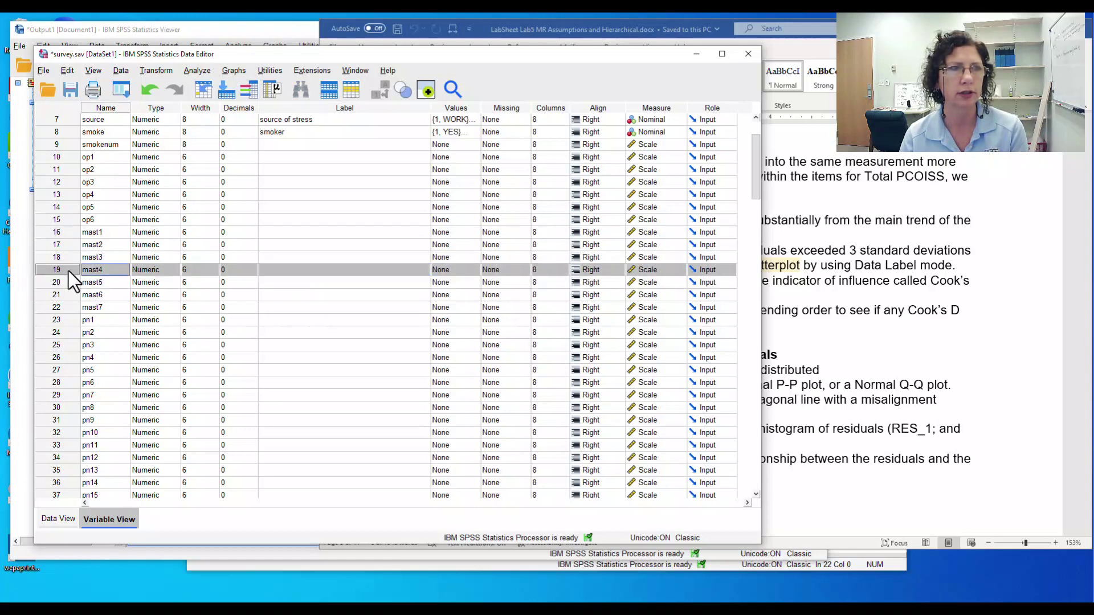
Step: Look past the pc items to the total scores and highlight the tmast and tpcoiss variables in turn
scroll(303, 314, "down", 3)
scroll(304, 314, "down", 20)
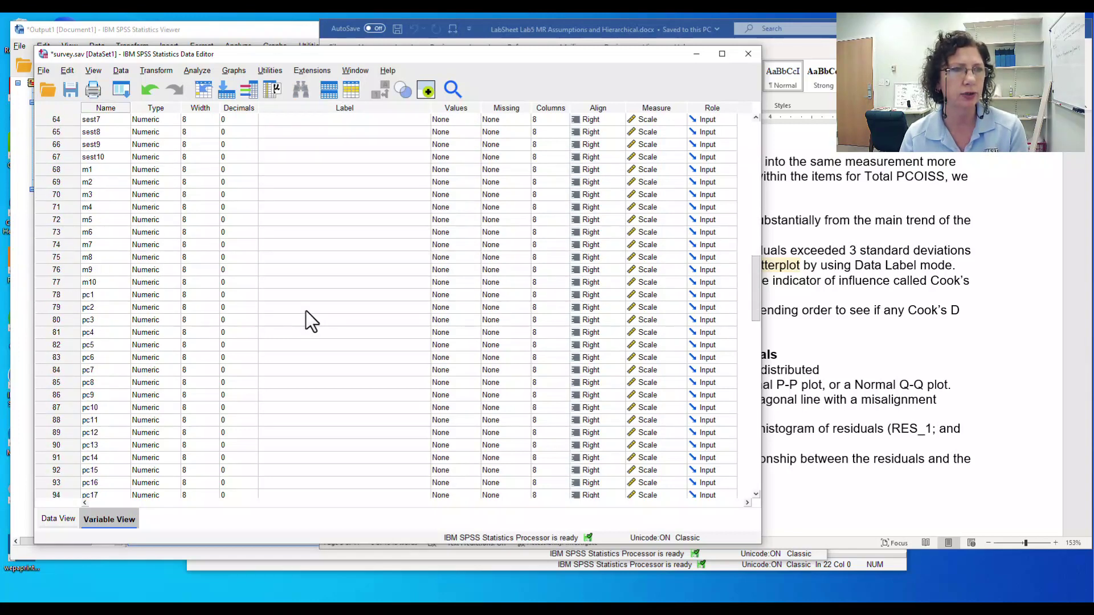
scroll(67, 384, "down", 9)
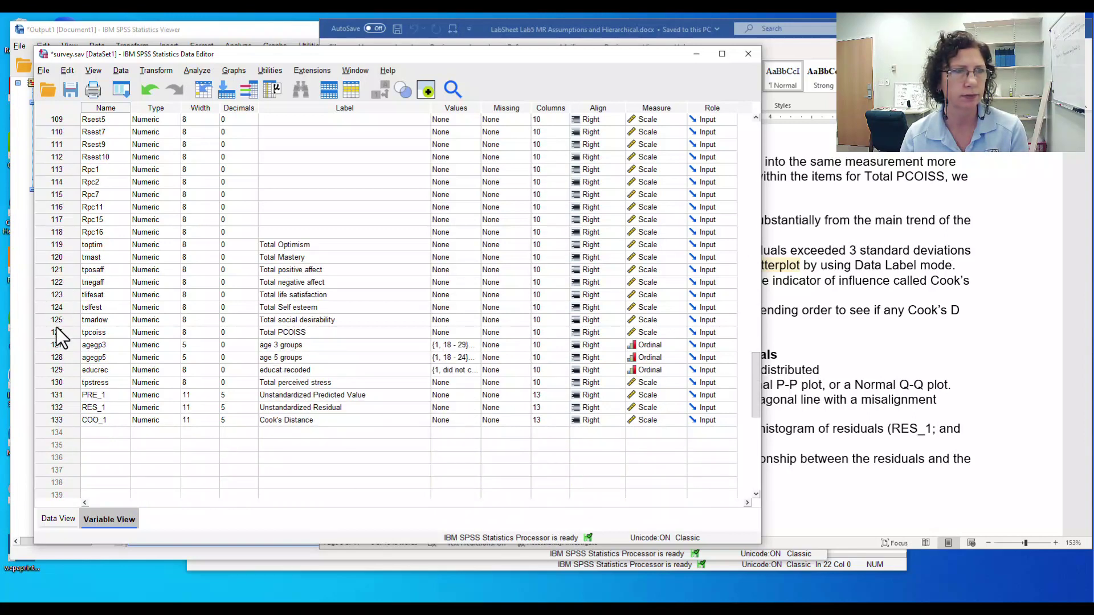
left_click(54, 260)
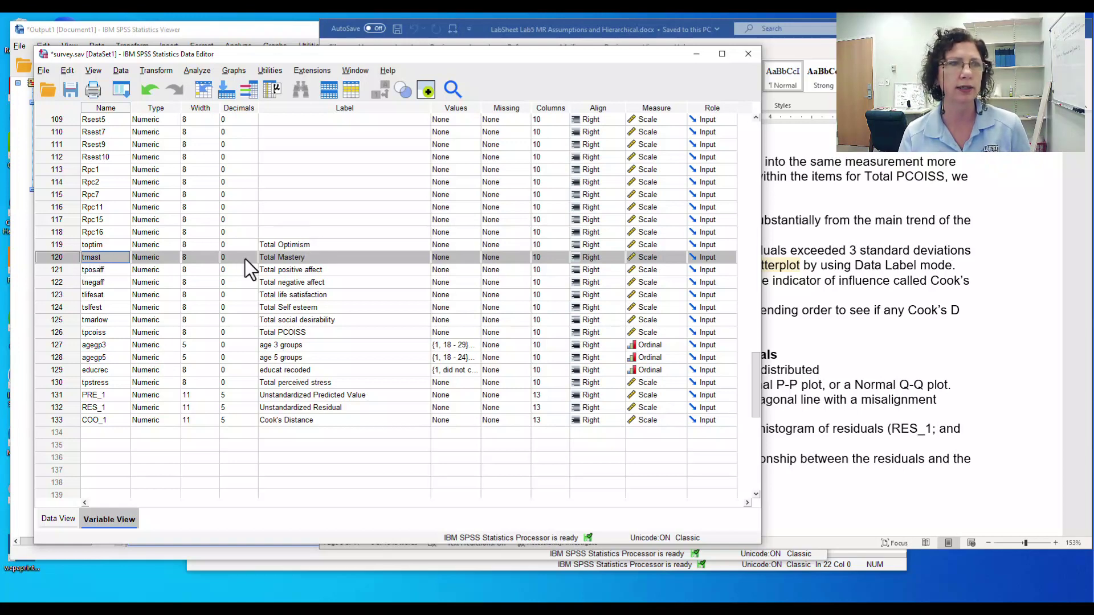
left_click(67, 334)
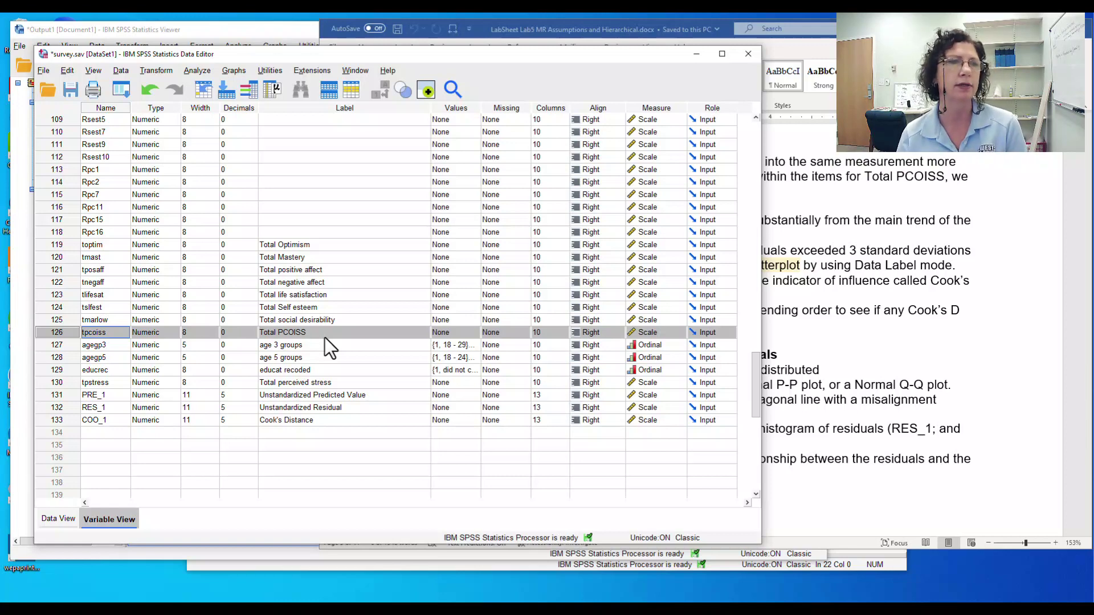
left_click(317, 257)
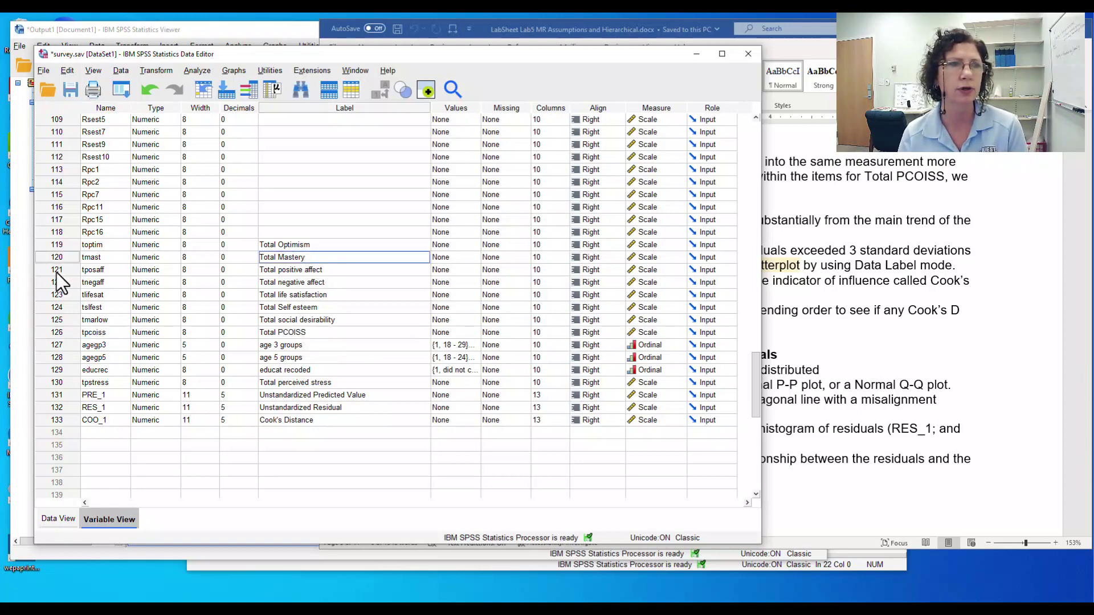
left_click(59, 257)
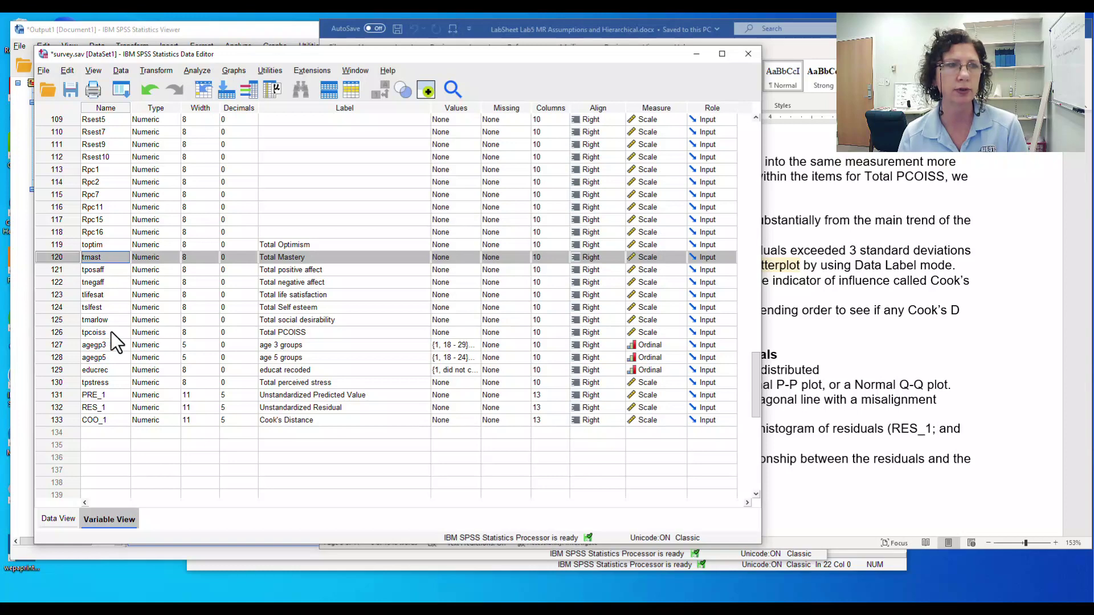
left_click(63, 332)
Step: Review the individual scale items from the pc set back to the mast set, ending on the total score variables again
scroll(176, 364, "up", 10)
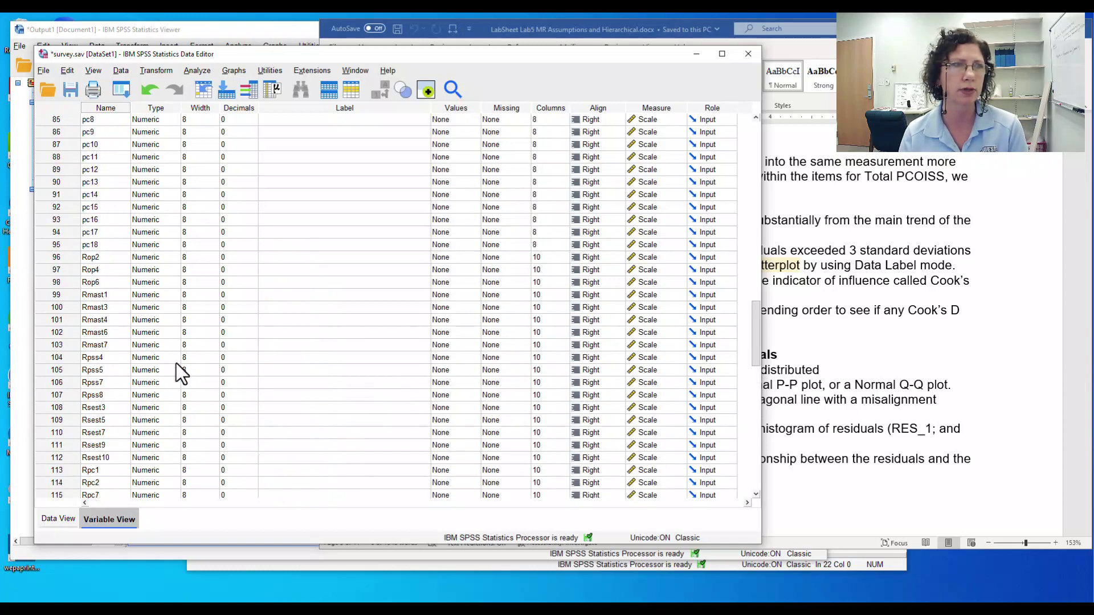
scroll(176, 364, "up", 15)
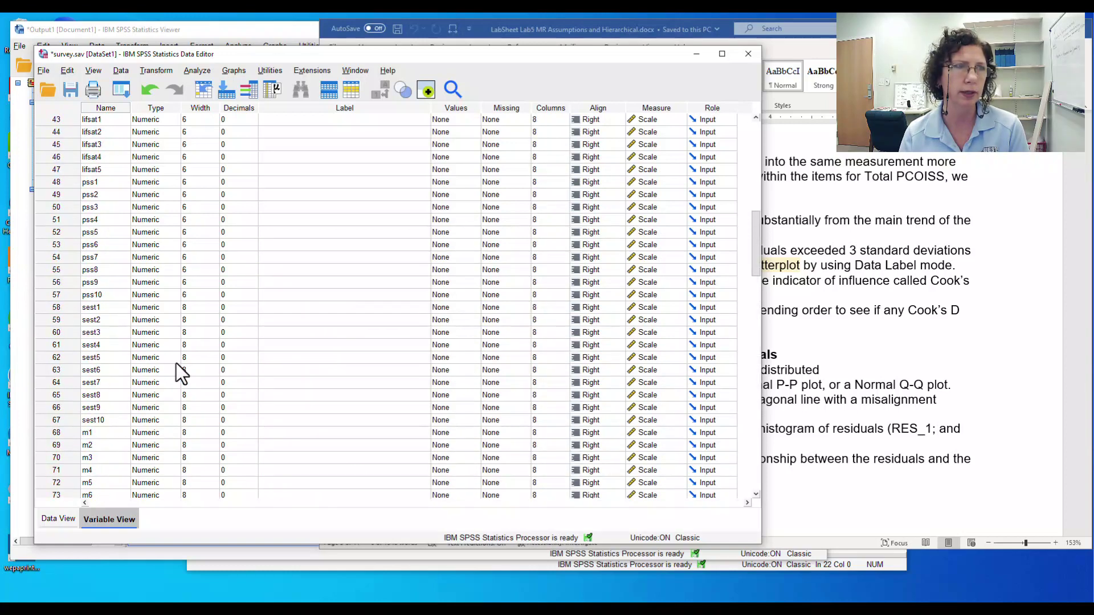
scroll(176, 364, "up", 11)
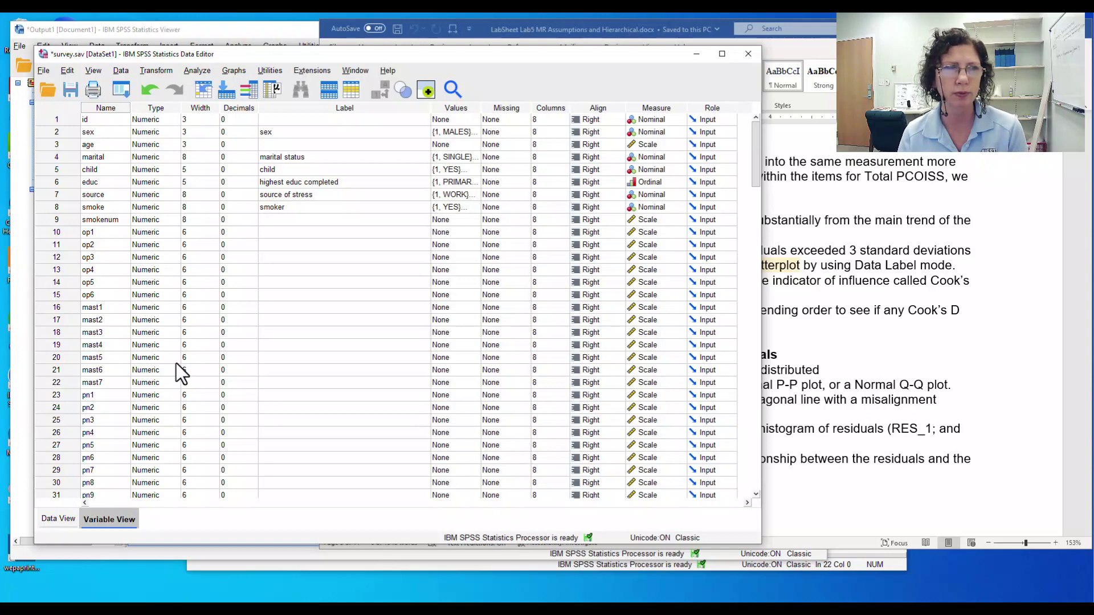
left_click_drag(757, 150, 747, 381)
Step: Return to the Word lab sheet, finish reviewing the Singularity paragraph, and highlight the Outliers heading word
left_click(700, 251)
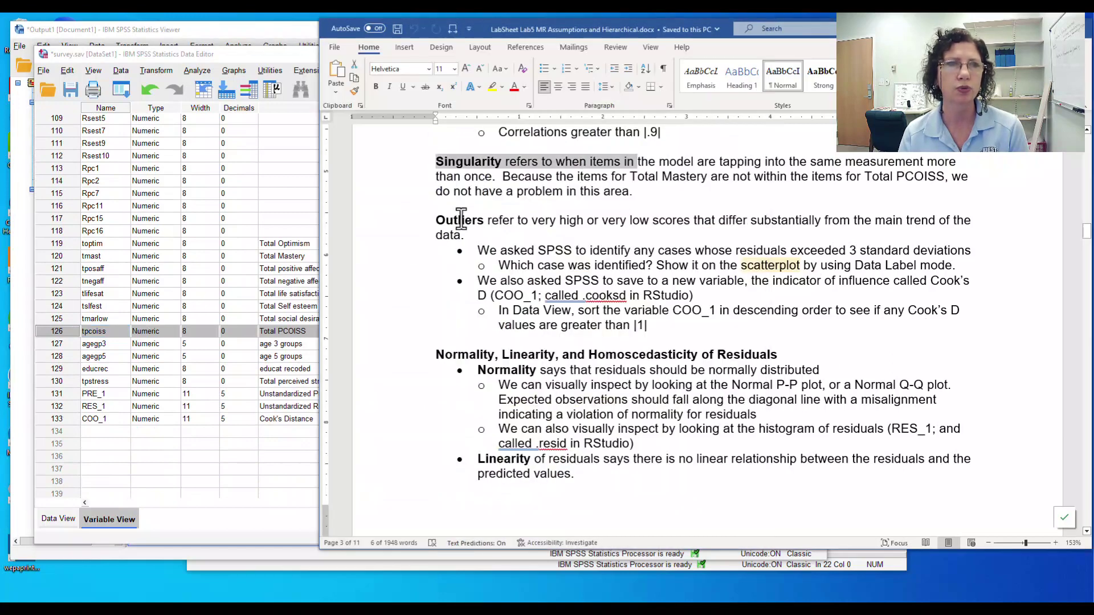
double_click(461, 163)
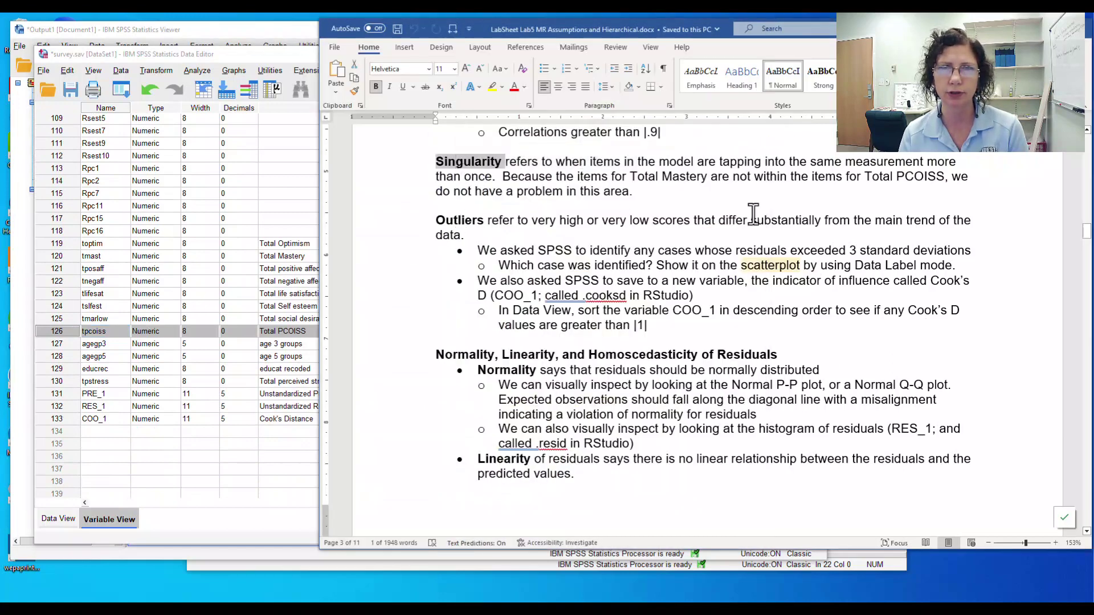
left_click(884, 190)
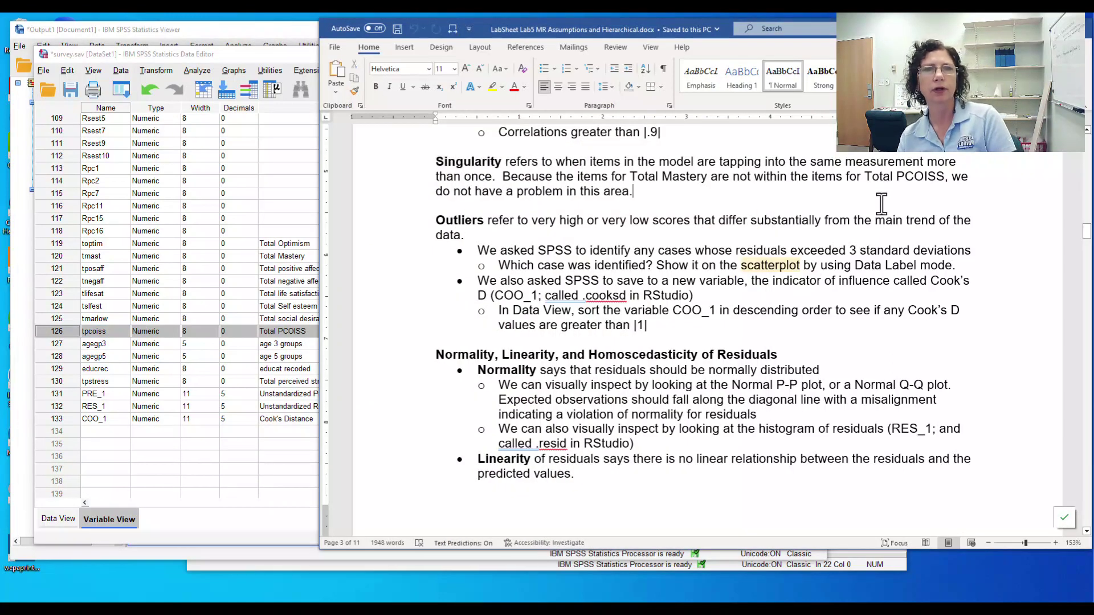
double_click(462, 221)
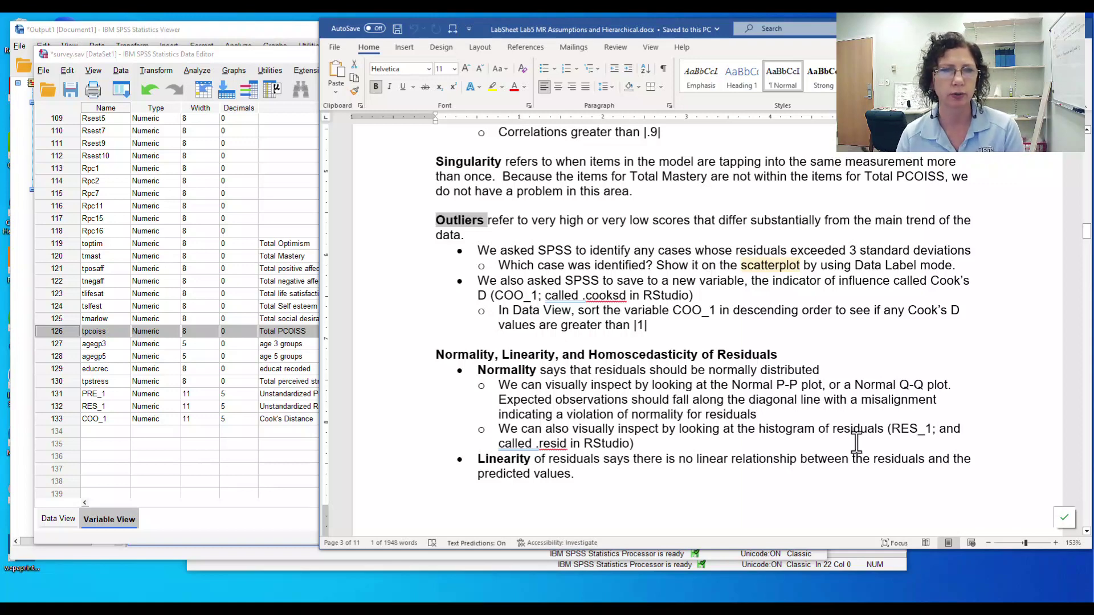
Step: Read ahead in the lab sheet to the scatterplot instructions and highlight the text naming predicted values (PRE_1) and unstandardized residuals (RES_1)
scroll(754, 431, "down", 3)
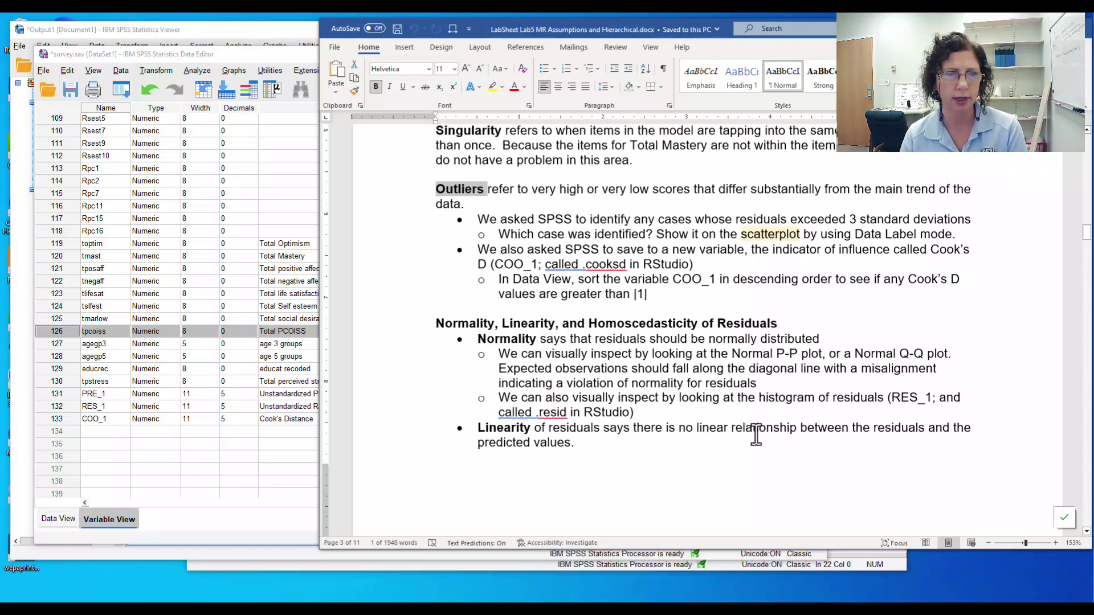
scroll(754, 431, "down", 5)
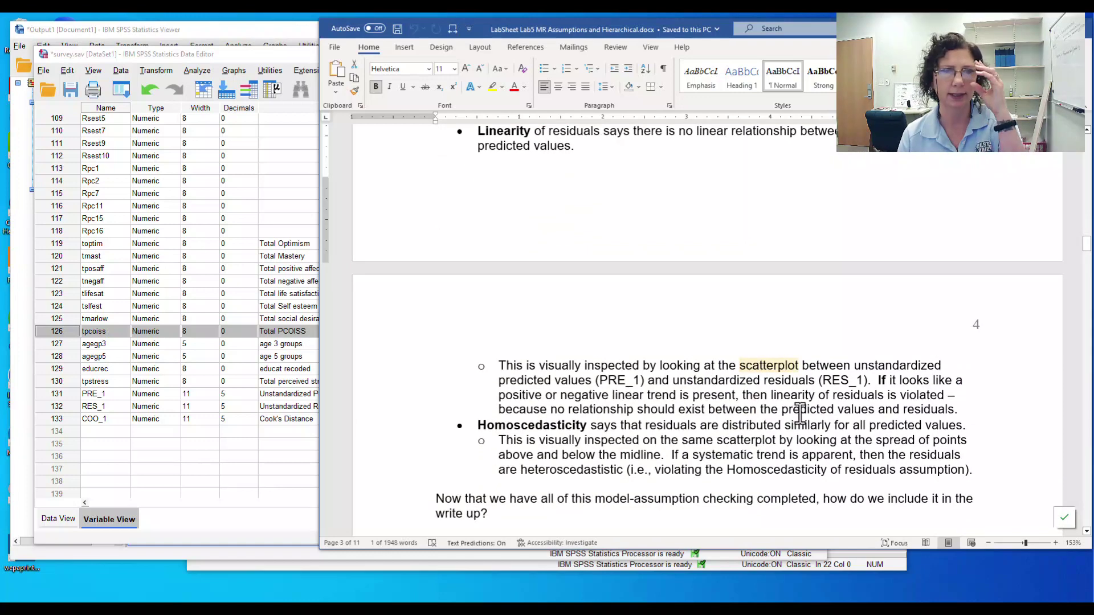
scroll(798, 414, "up", 7)
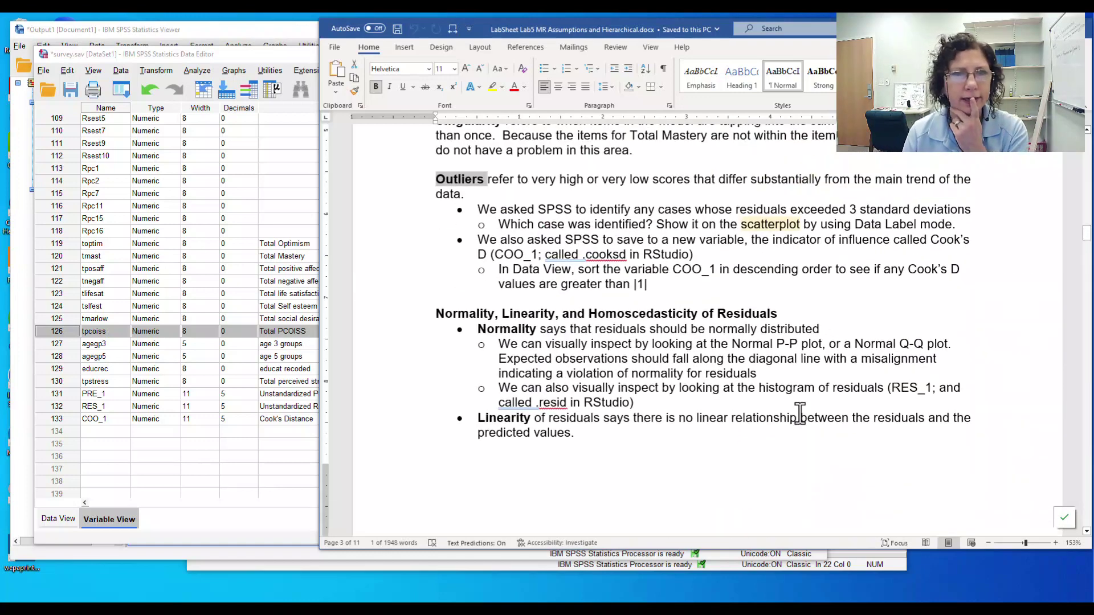
scroll(799, 414, "up", 1)
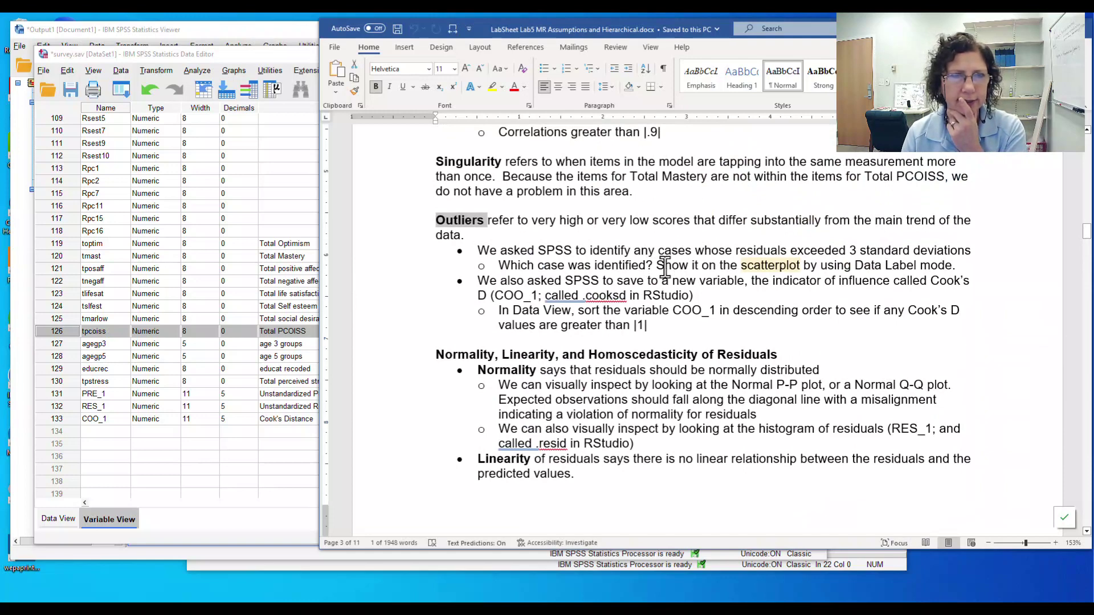
scroll(826, 317, "down", 6)
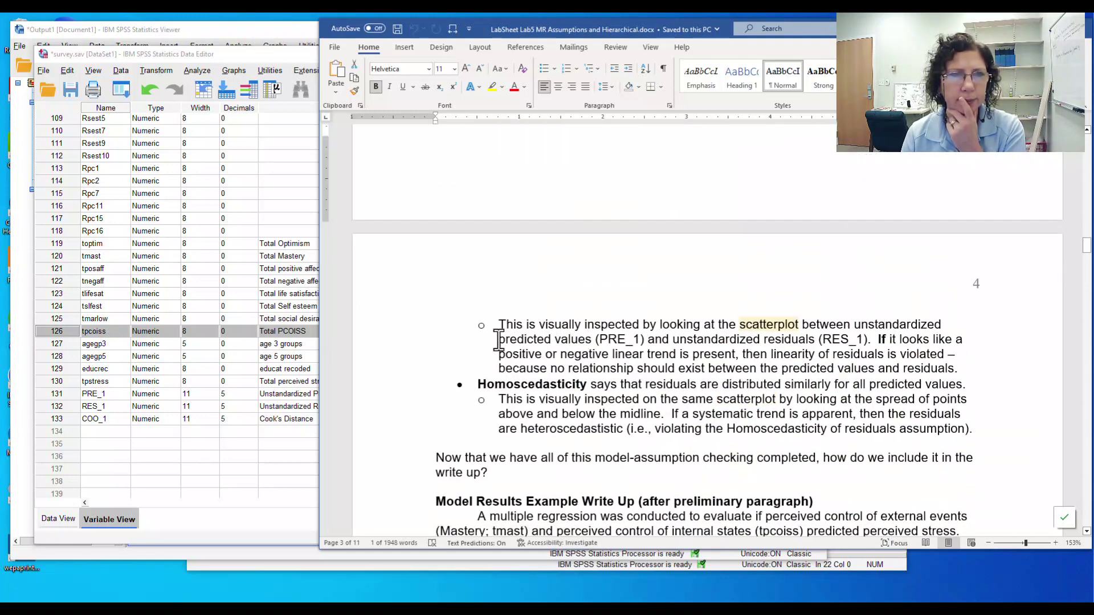
left_click_drag(498, 340, 879, 344)
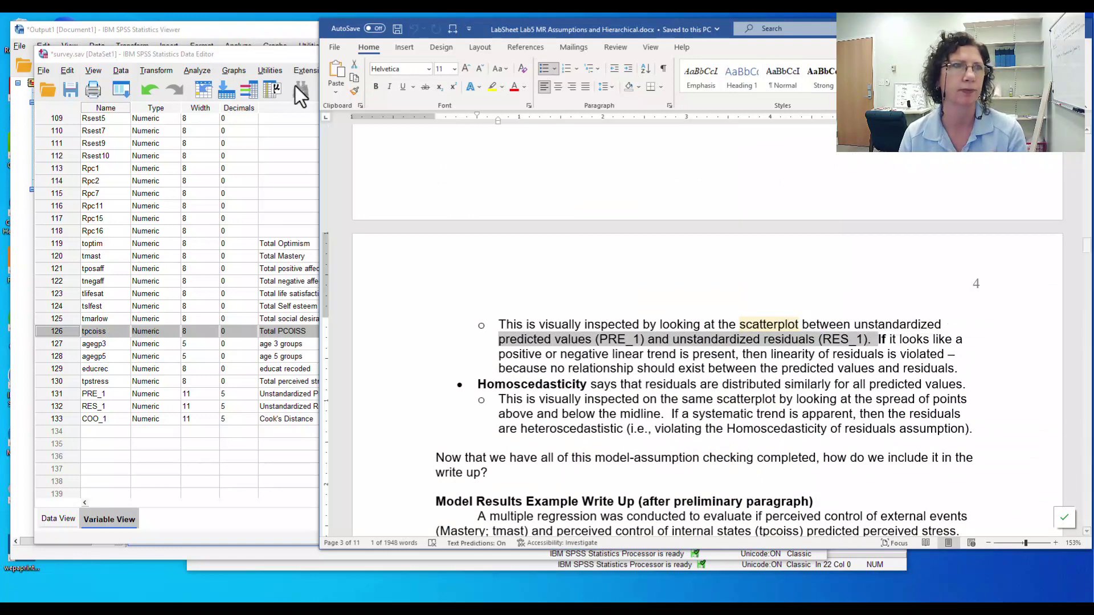
Step: Switch to the SPSS Data Editor and start a simple Scatter Plot in Chart Builder
left_click(269, 53)
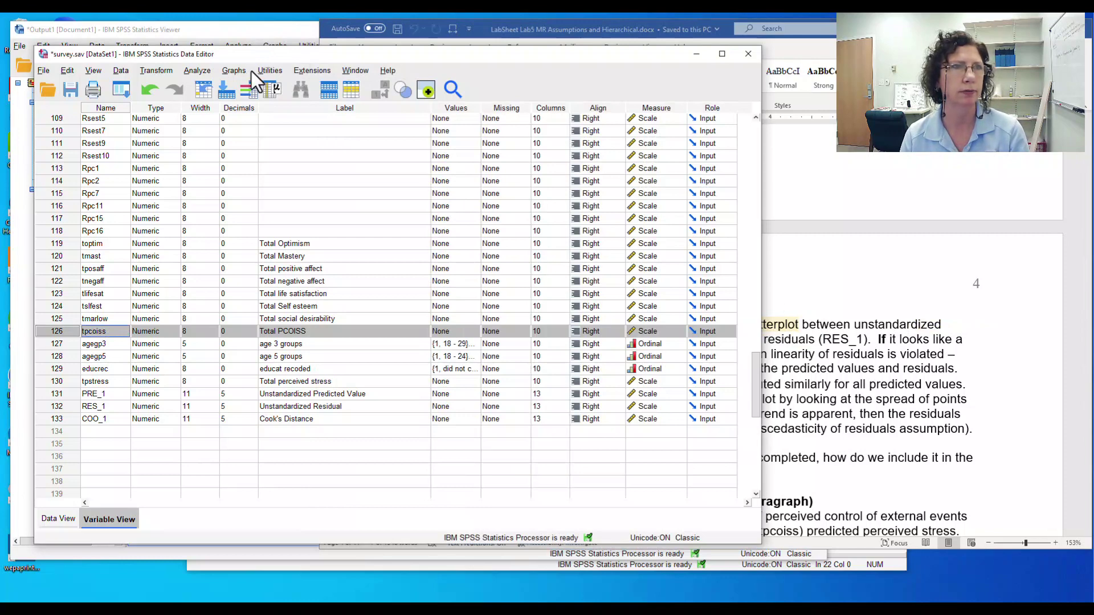
left_click(233, 71)
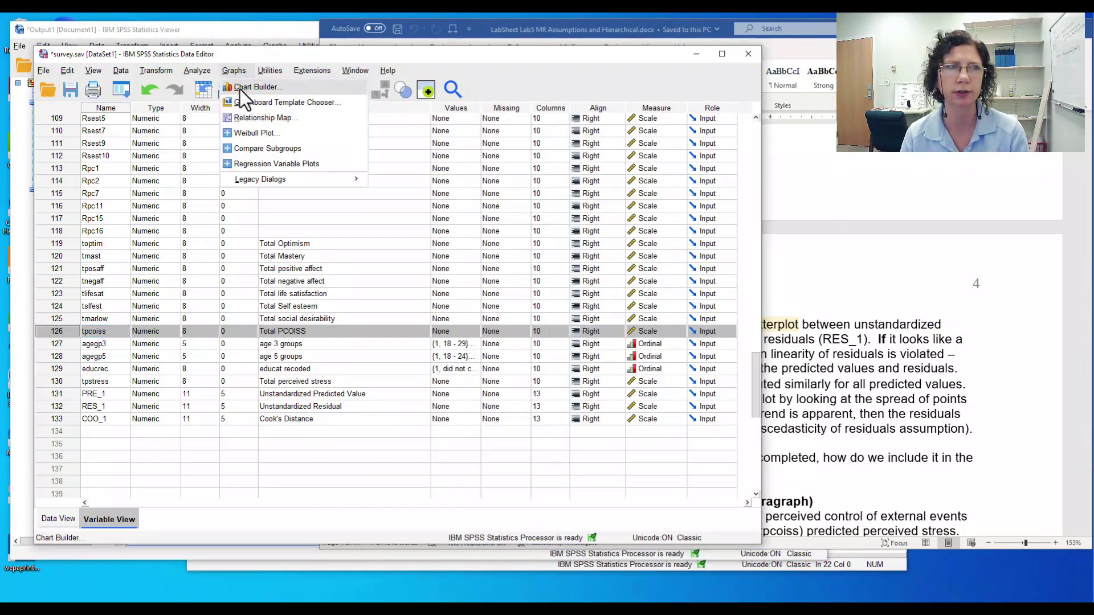
left_click(240, 90)
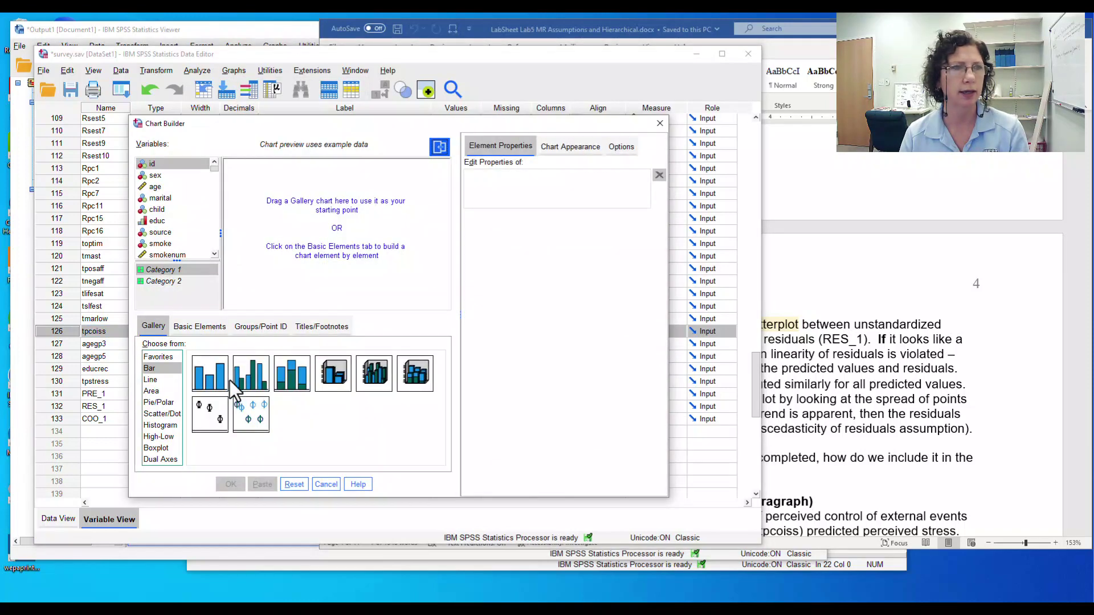
left_click(162, 415)
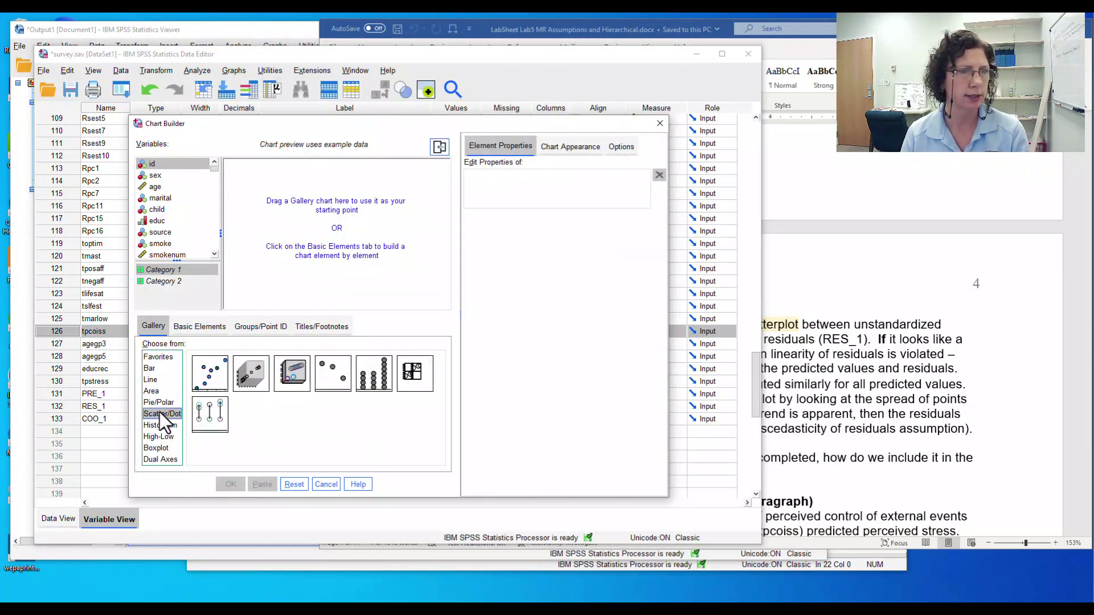
left_click_drag(207, 381, 332, 242)
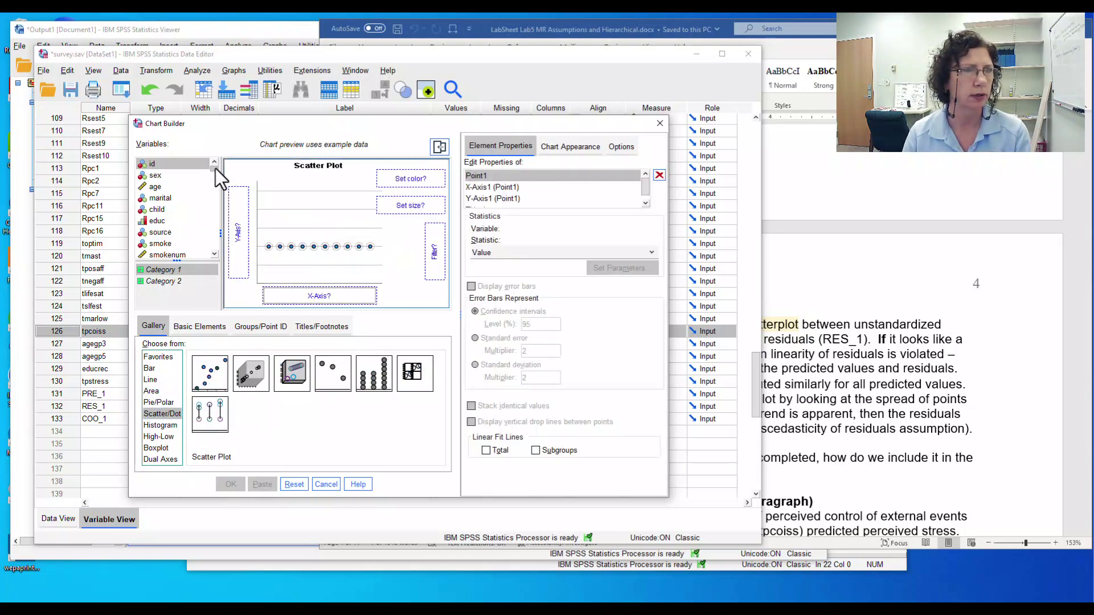
Step: Assign PRE_1 to the X-axis and RES_1 to the Y-axis of the scatter plot and generate the chart
left_click_drag(215, 168, 220, 257)
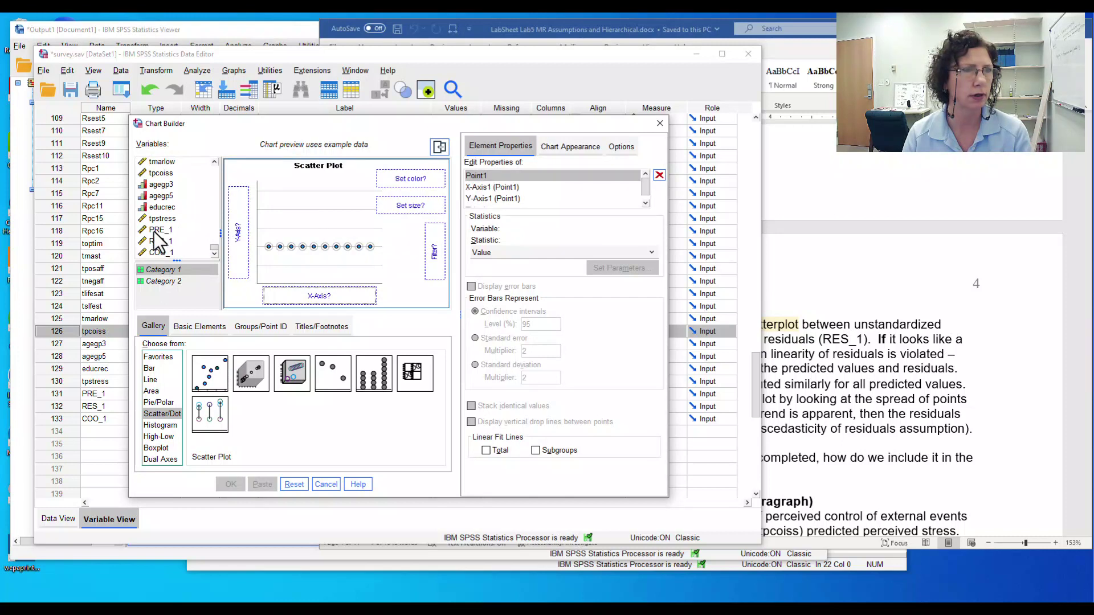
left_click_drag(160, 230, 313, 295)
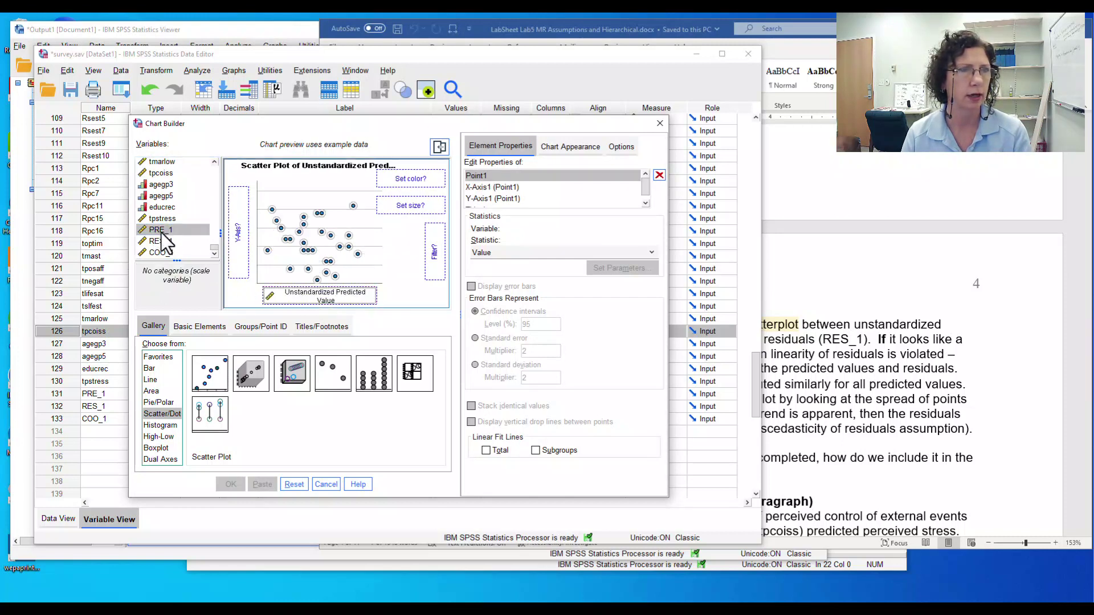
left_click_drag(159, 241, 240, 229)
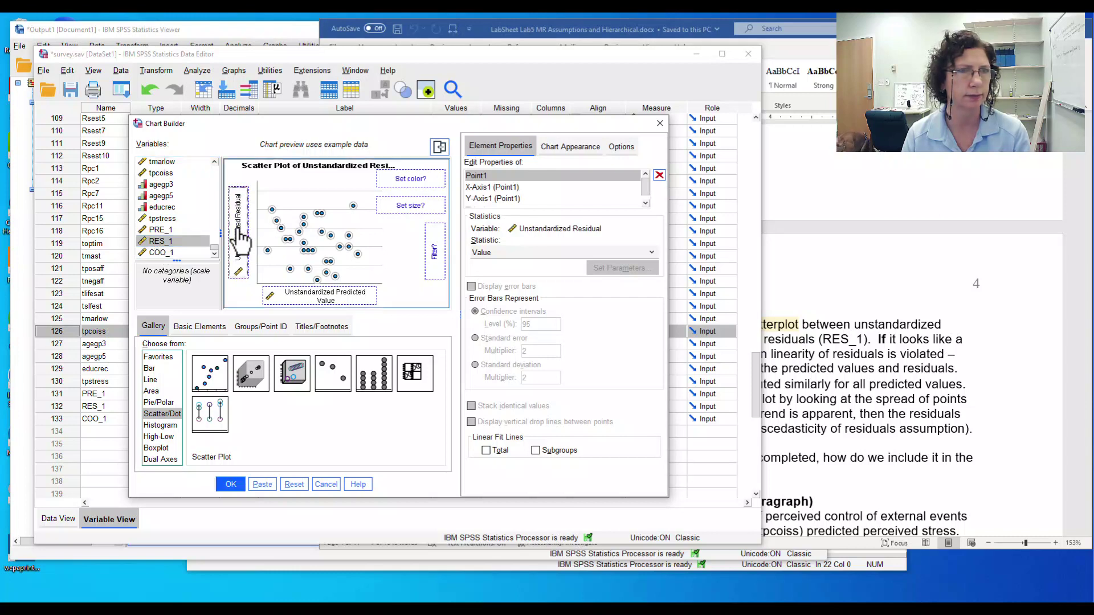
left_click(231, 484)
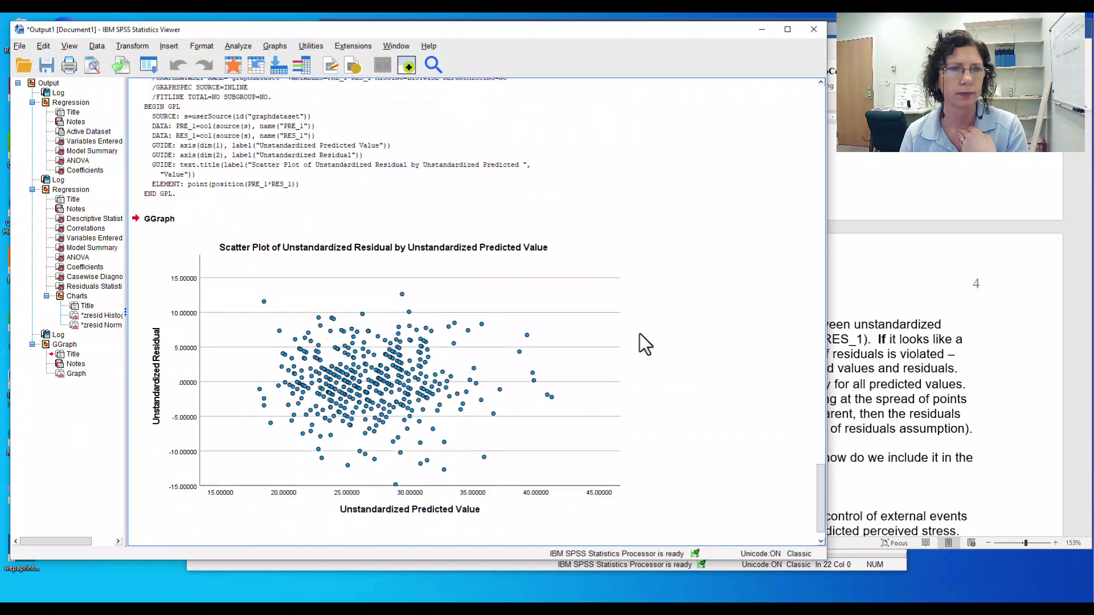
Step: Open the residual-by-predicted scatter plot in the Chart Editor, move its window to a clearer spot, and activate Data Label Mode
left_click(253, 248)
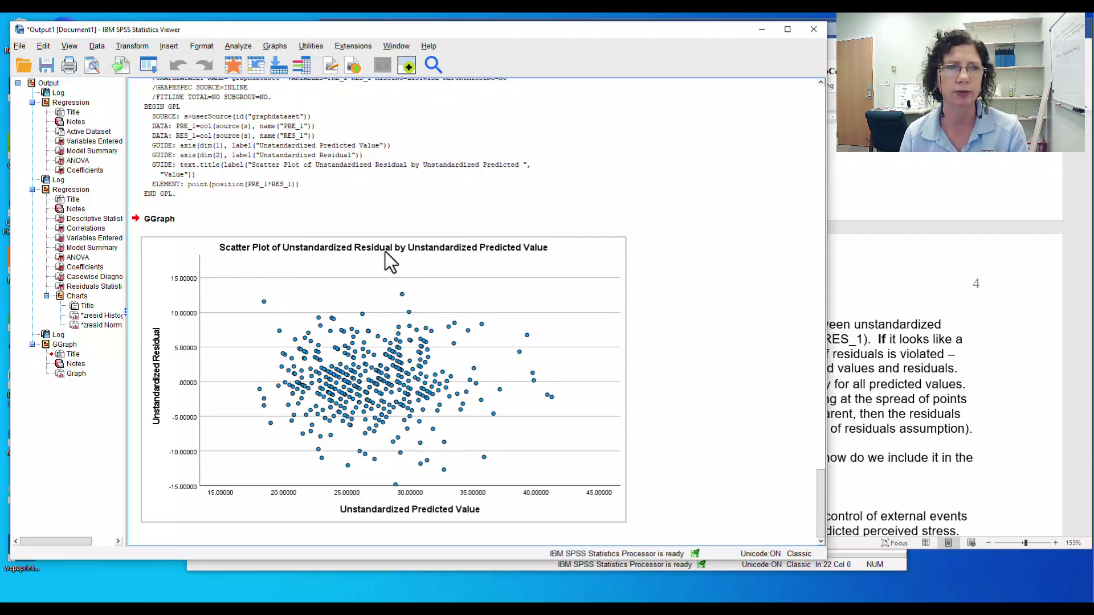
left_click(507, 254)
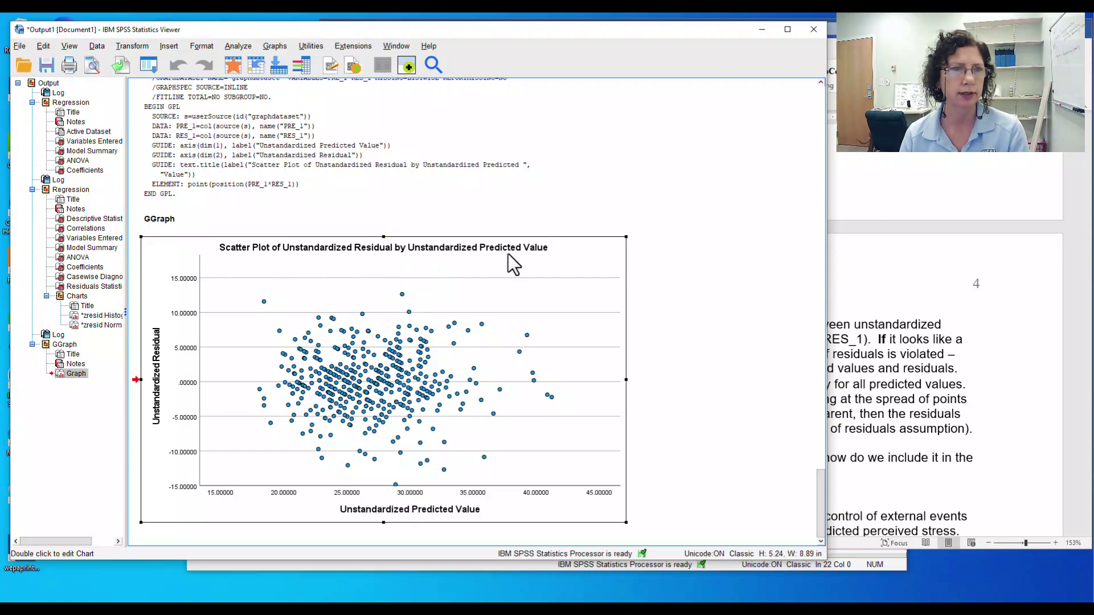
double_click(508, 254)
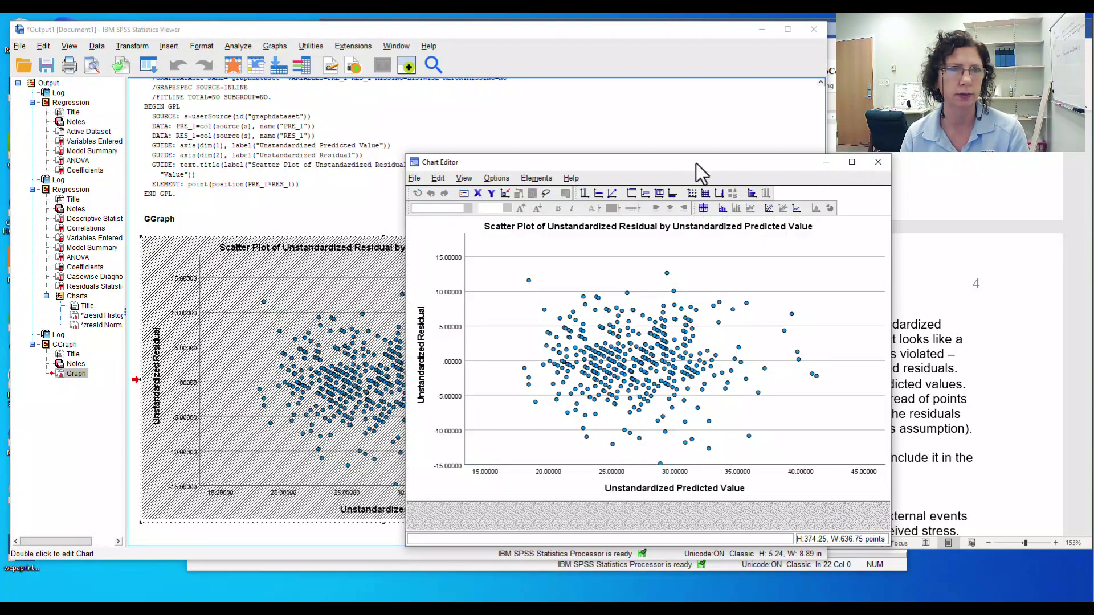
left_click_drag(696, 163, 541, 134)
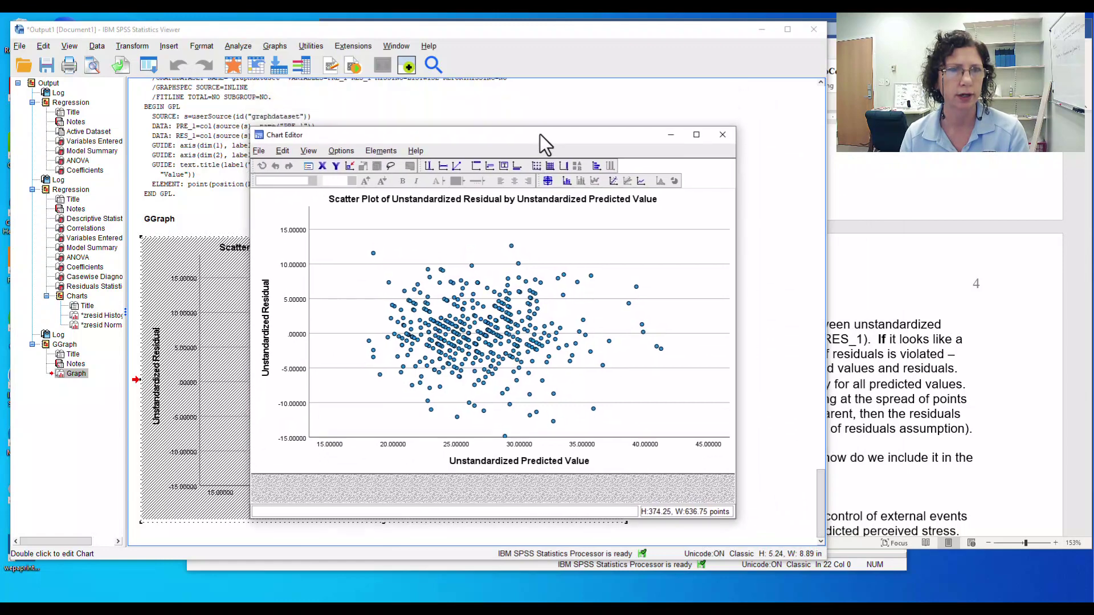
left_click(549, 180)
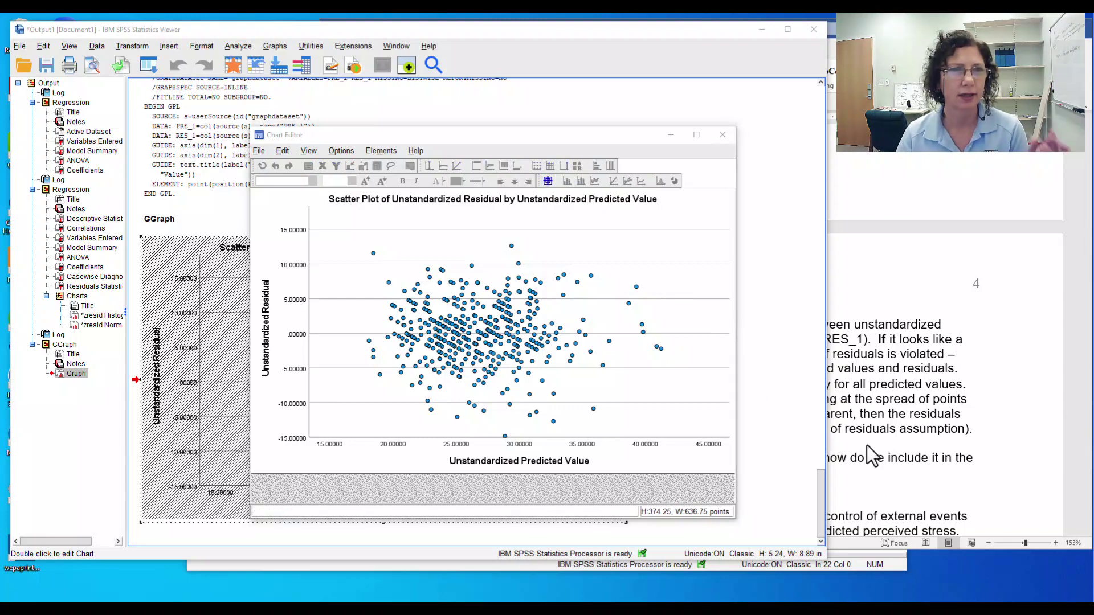
left_click(548, 182)
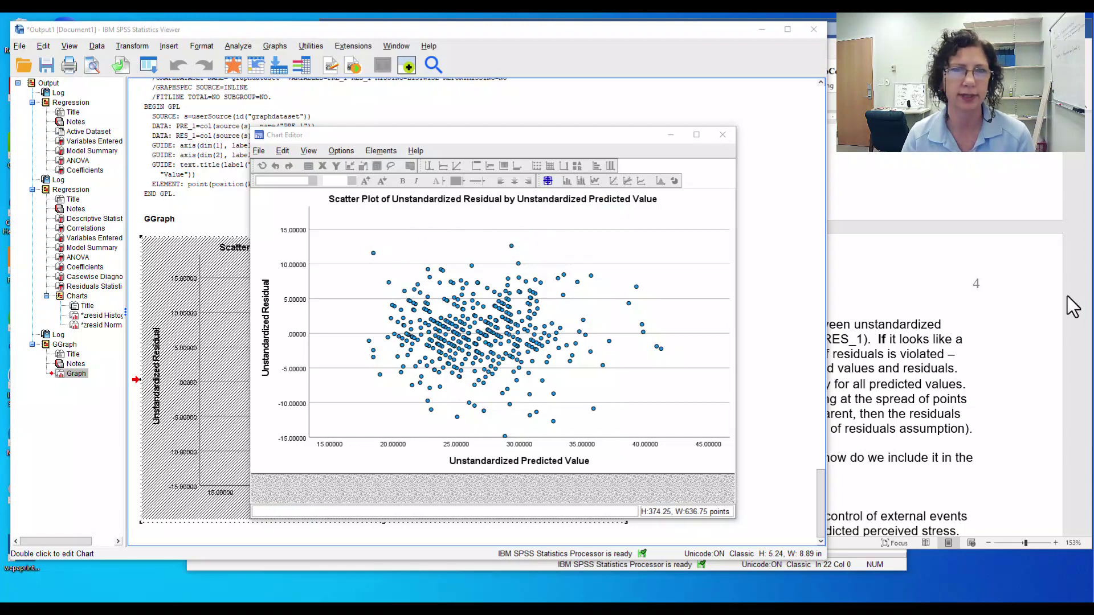
Step: Return to the Word lab sheet and go back to the Outliers section's instruction on showing the identified case on the scatterplot
left_click(1001, 308)
scroll(746, 338, "up", 3)
scroll(741, 342, "up", 4)
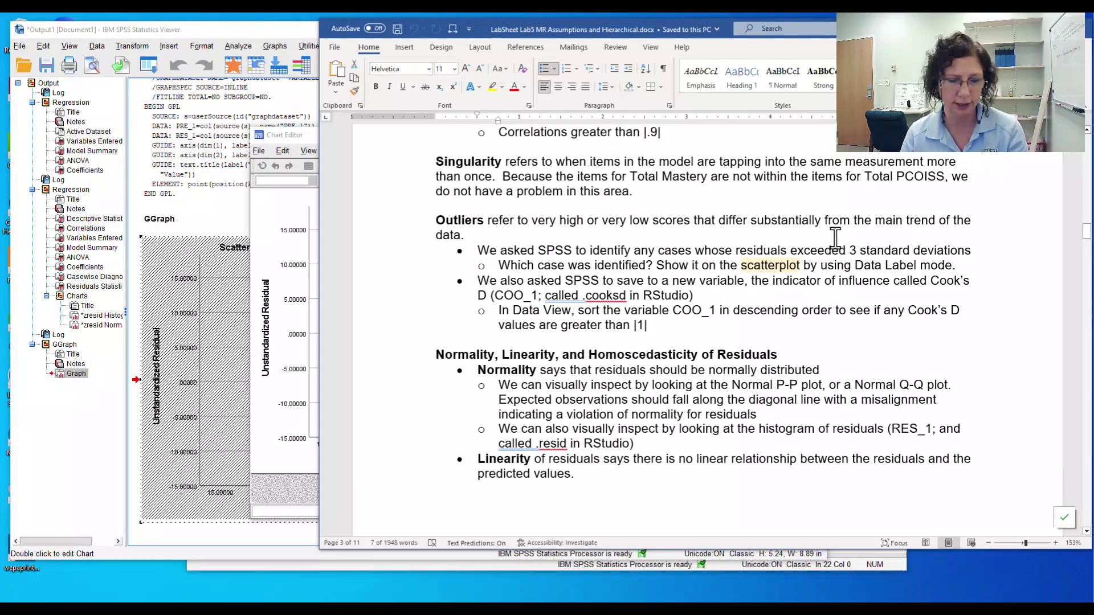
Step: Back in the Chart Editor, label the isolated upper-left point, the highest point and the lowest point with their case numbers
key("alt+Tab")
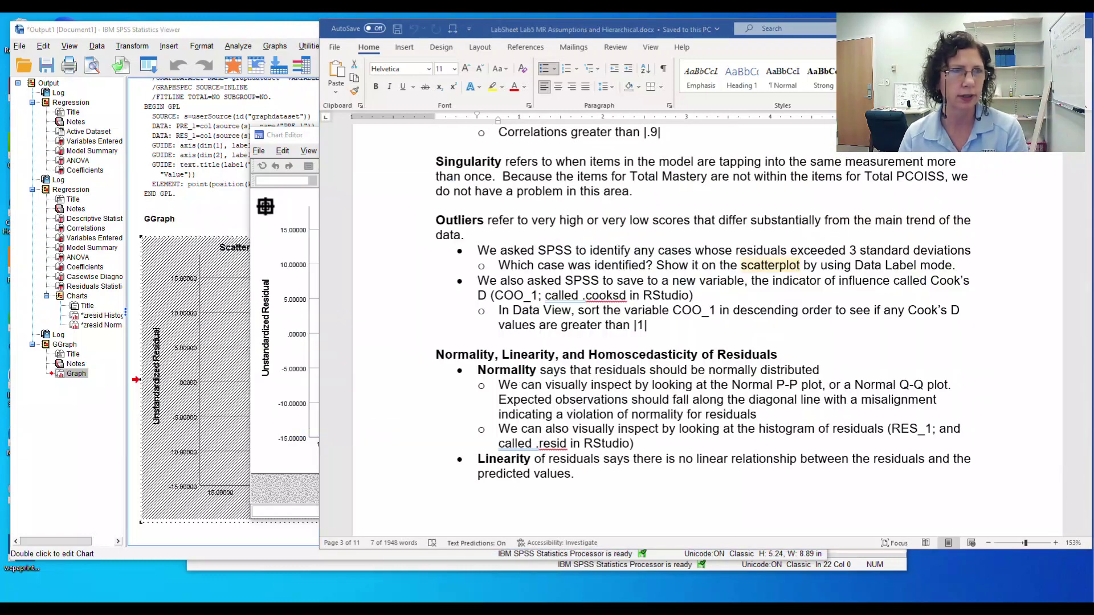
left_click(288, 200)
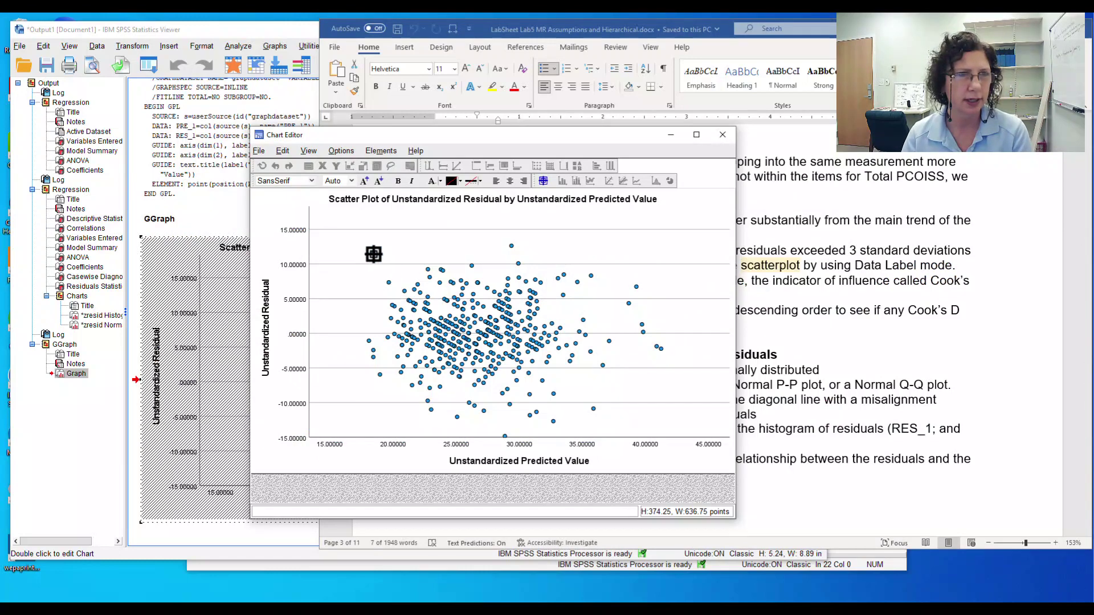
left_click(378, 257)
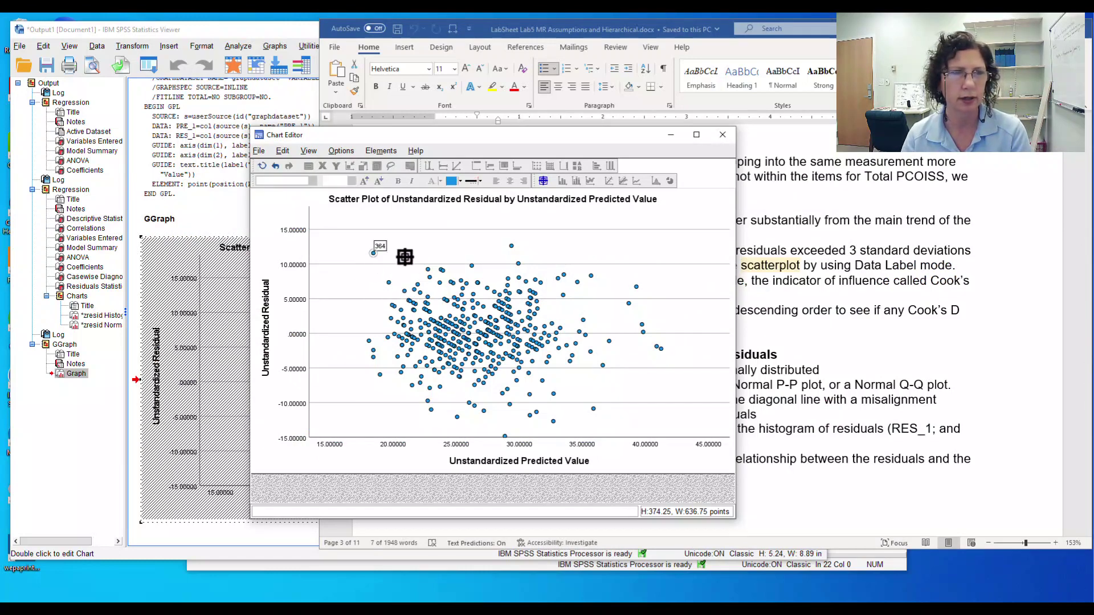
left_click(512, 247)
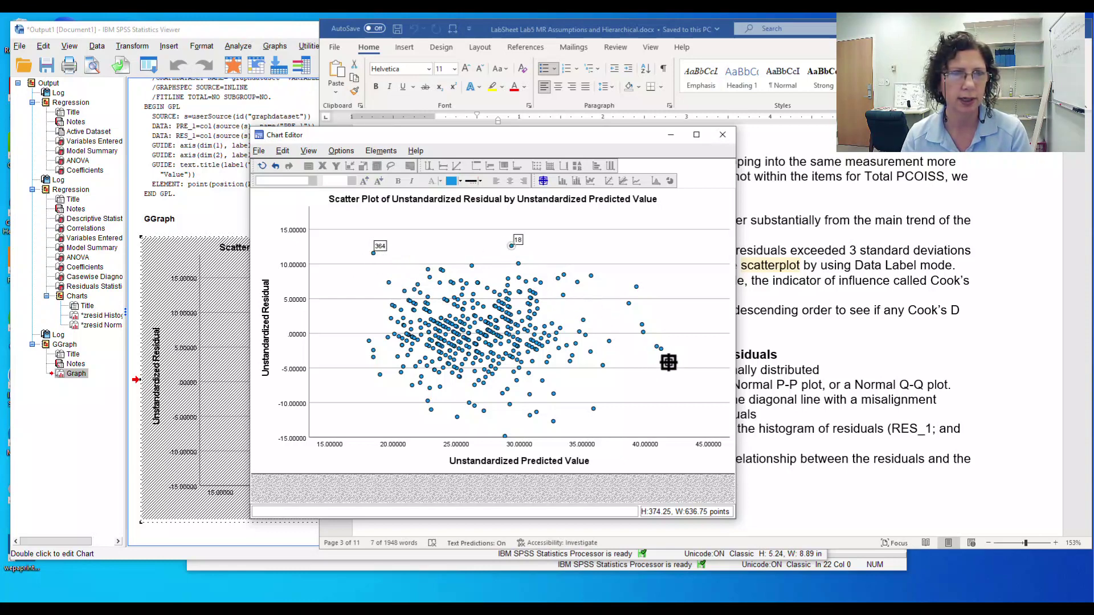
left_click(505, 435)
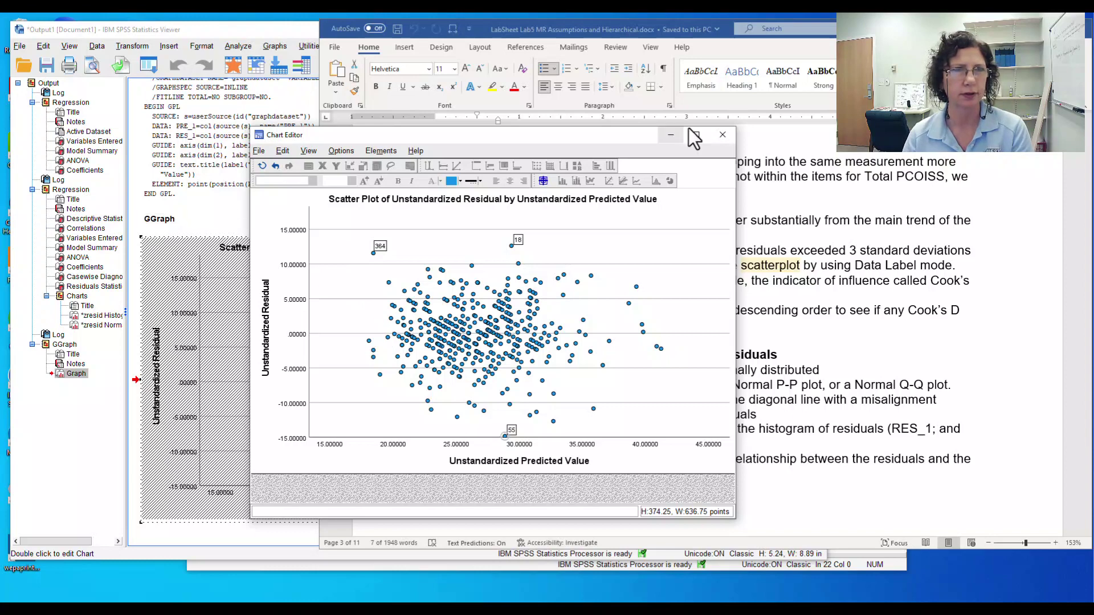
Step: Recheck the Outliers instructions in the lab sheet, then close the Chart Editor to apply the case labels to the output chart
left_click(938, 318)
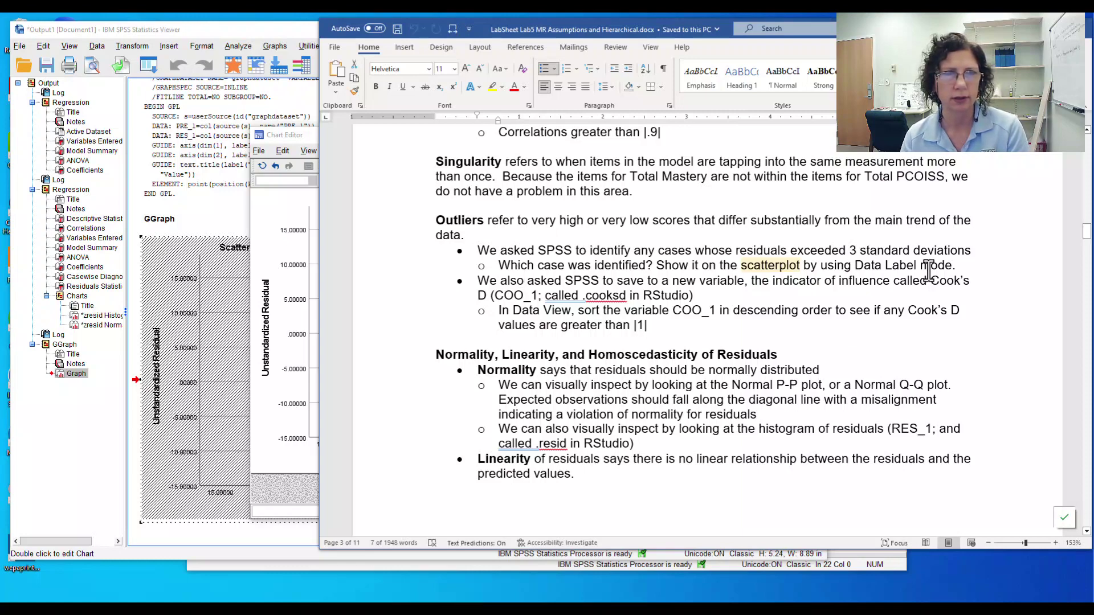
left_click(310, 138)
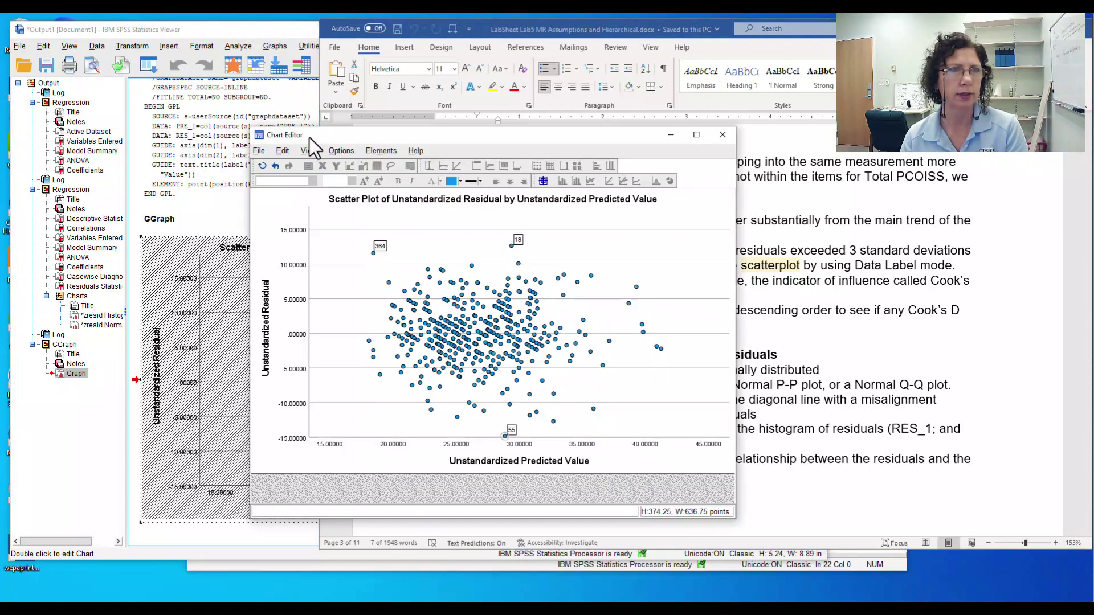
left_click(722, 135)
left_click(228, 326)
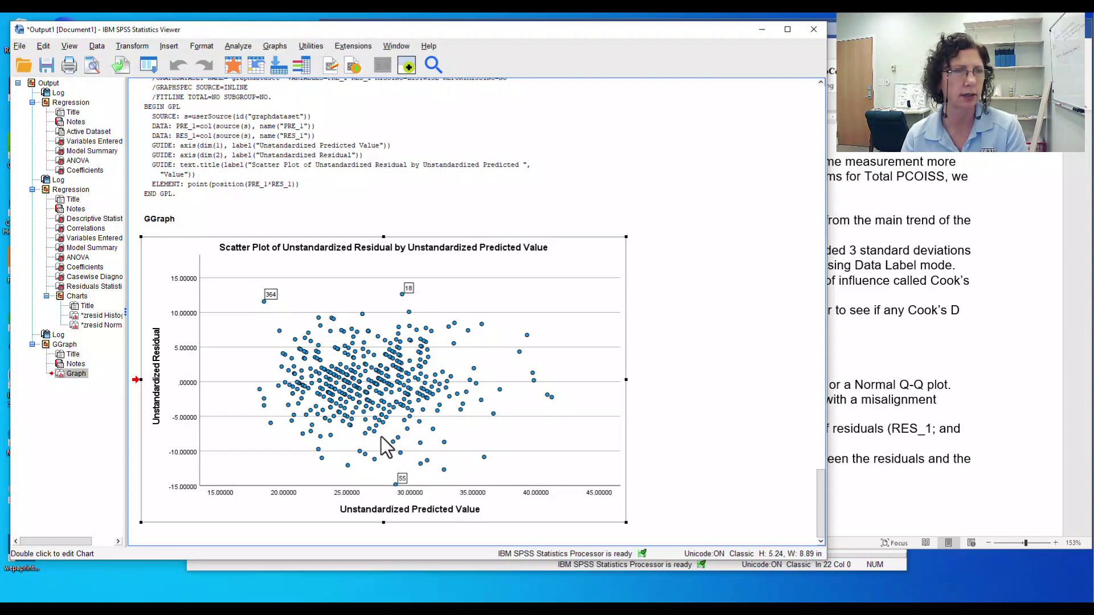
Step: Review the Casewise Diagnostics table, residual histogram and labelled scatter plot in the SPSS output, then return to the Word lab sheet
scroll(393, 444, "up", 3)
scroll(383, 407, "up", 15)
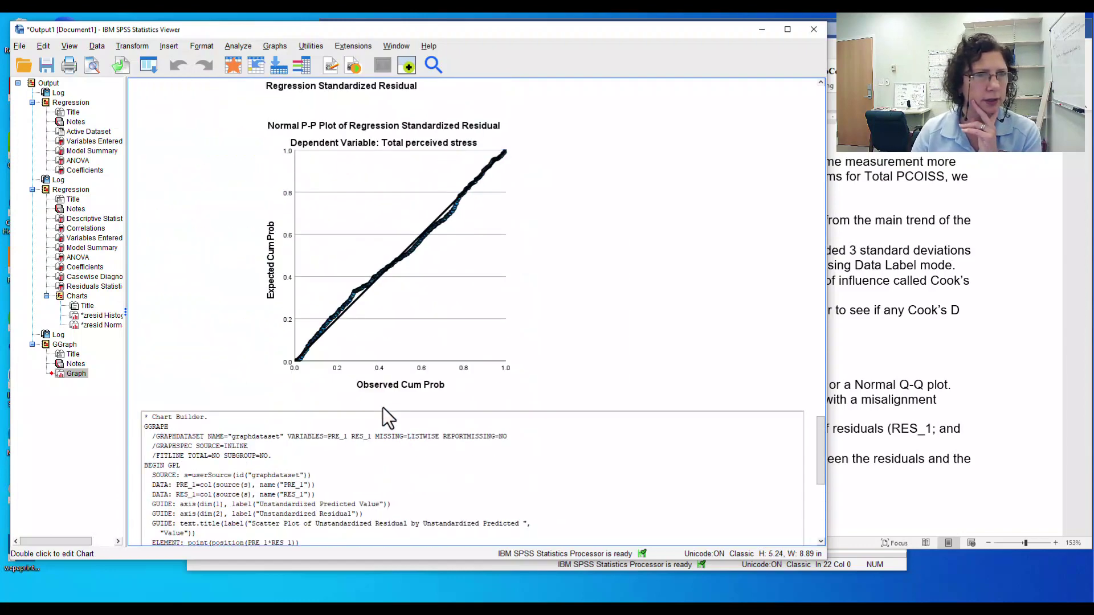
scroll(383, 408, "up", 2)
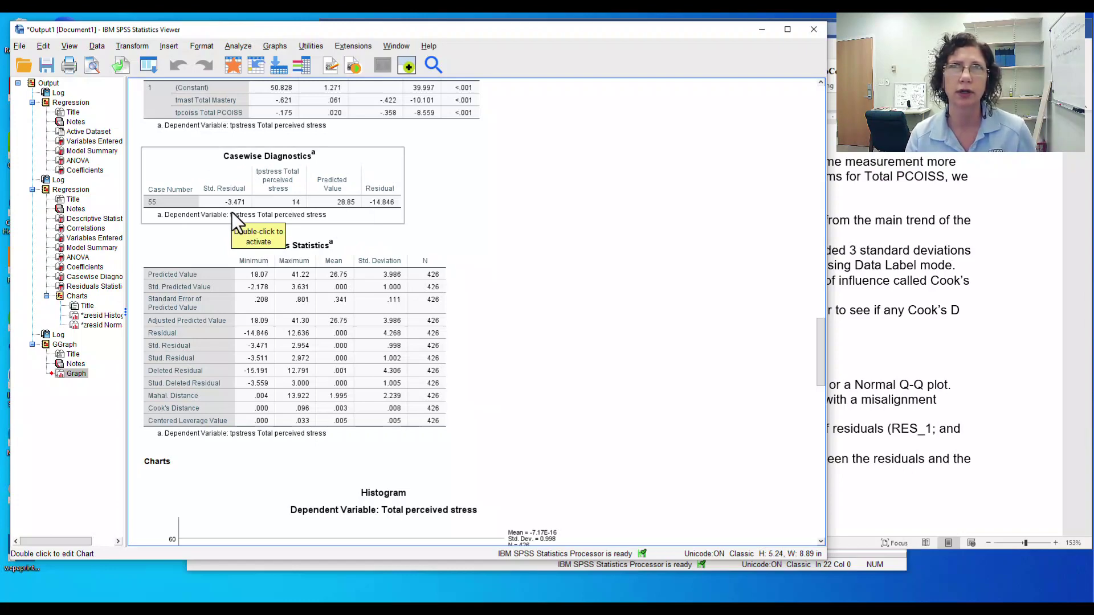
scroll(630, 229, "down", 10)
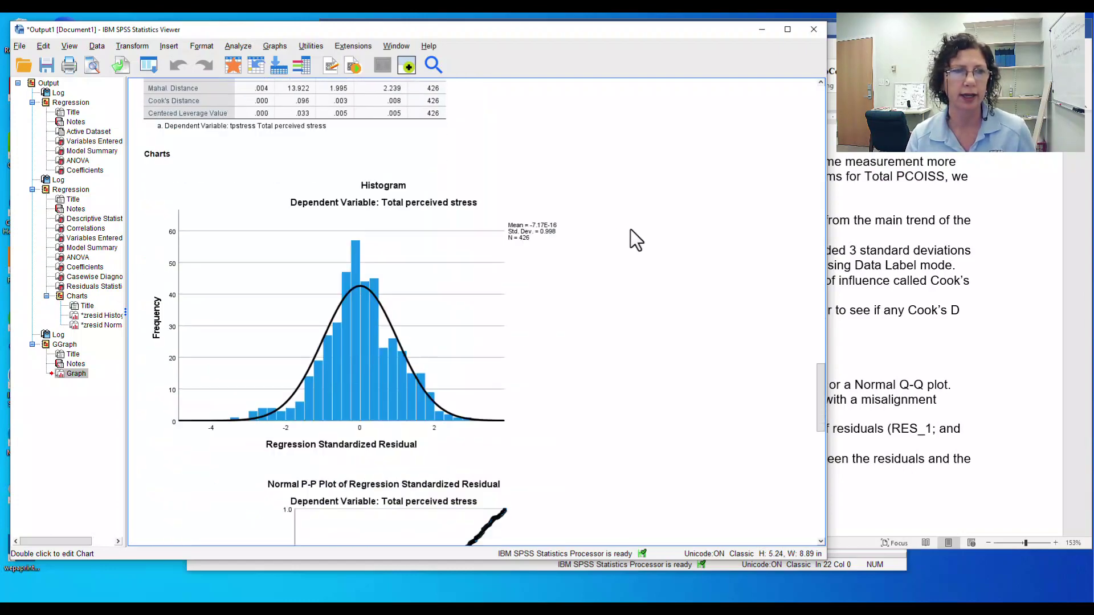
scroll(630, 229, "down", 10)
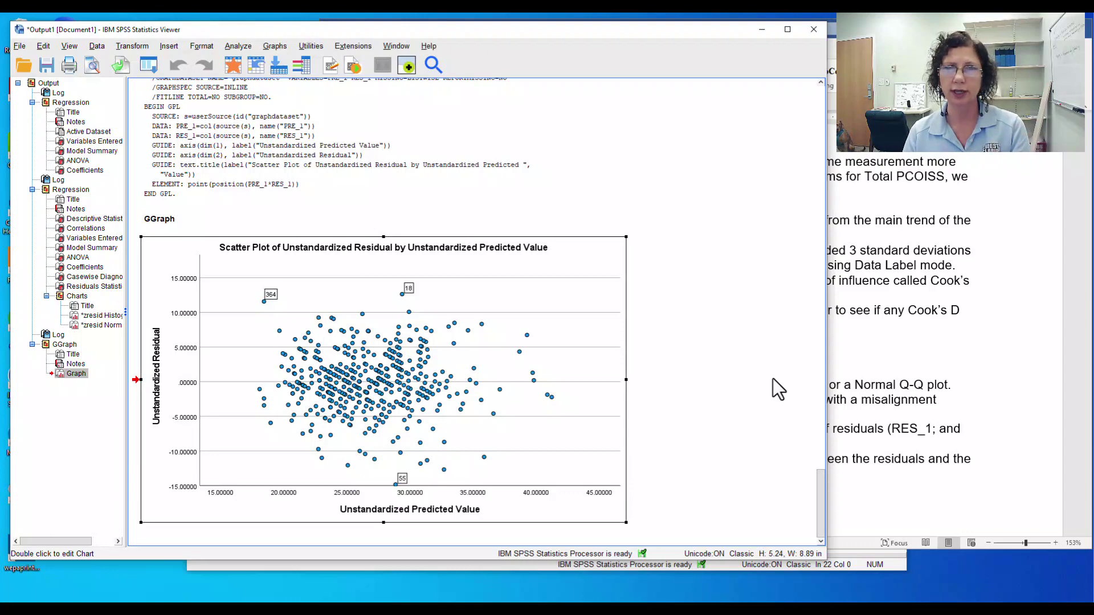
left_click(923, 353)
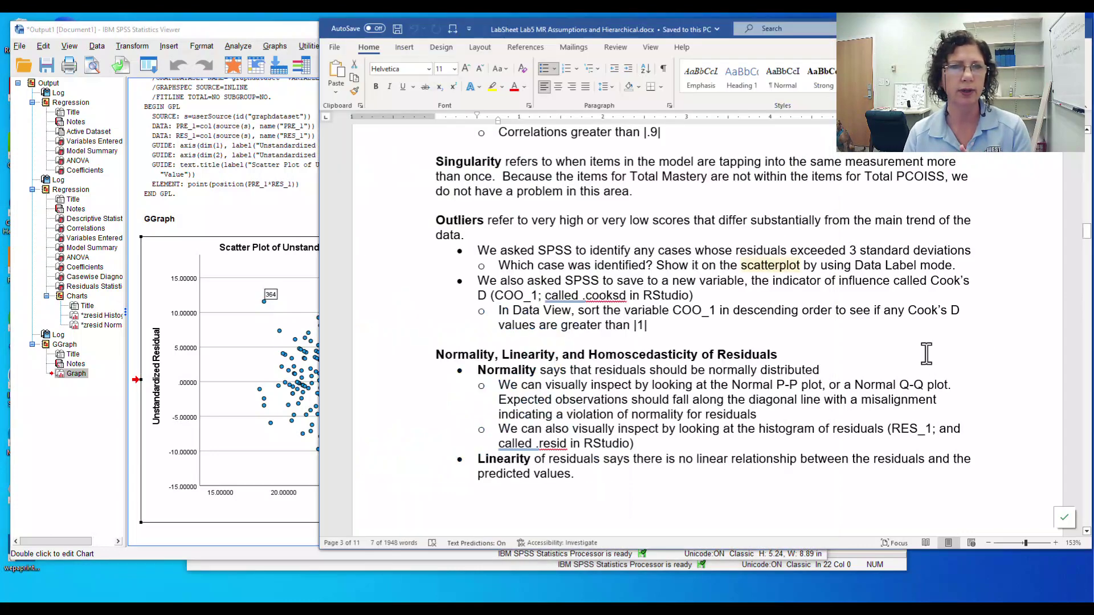
Step: Read the Cook's D instruction in the lab sheet, then switch to the SPSS Data Editor and go to the COO_1 column's data
left_click_drag(512, 280, 892, 281)
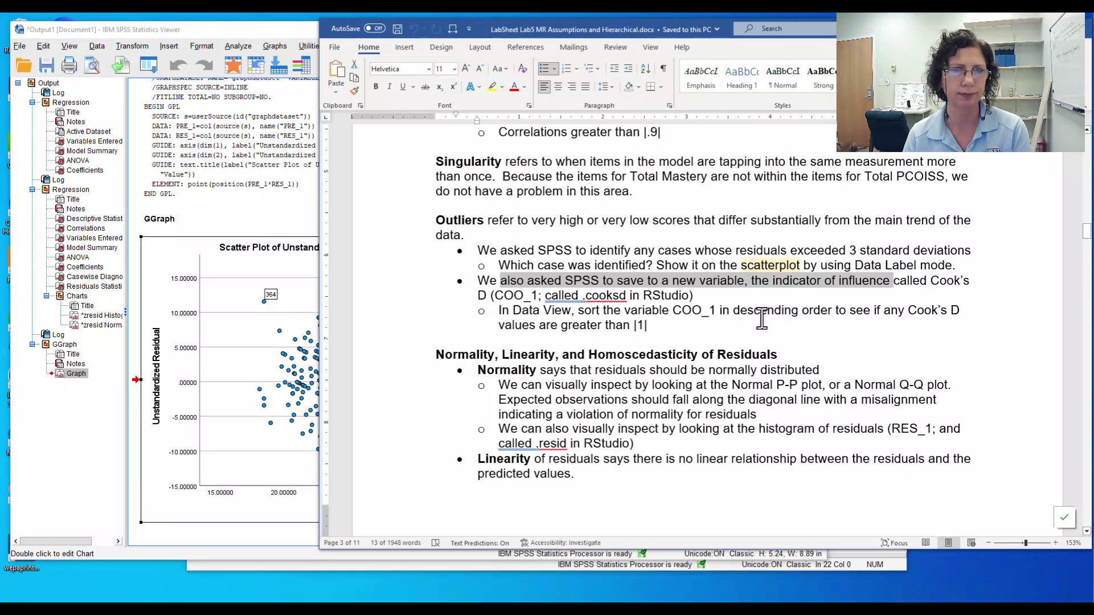
key("alt+Tab")
key("alt+Tab")
key("alt+Tab")
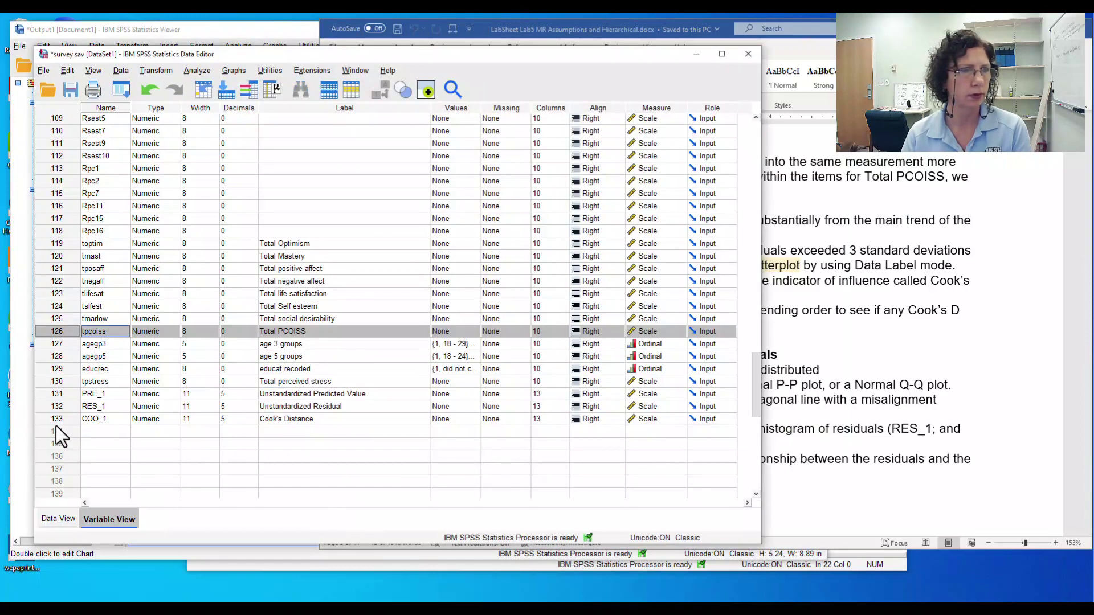
double_click(56, 422)
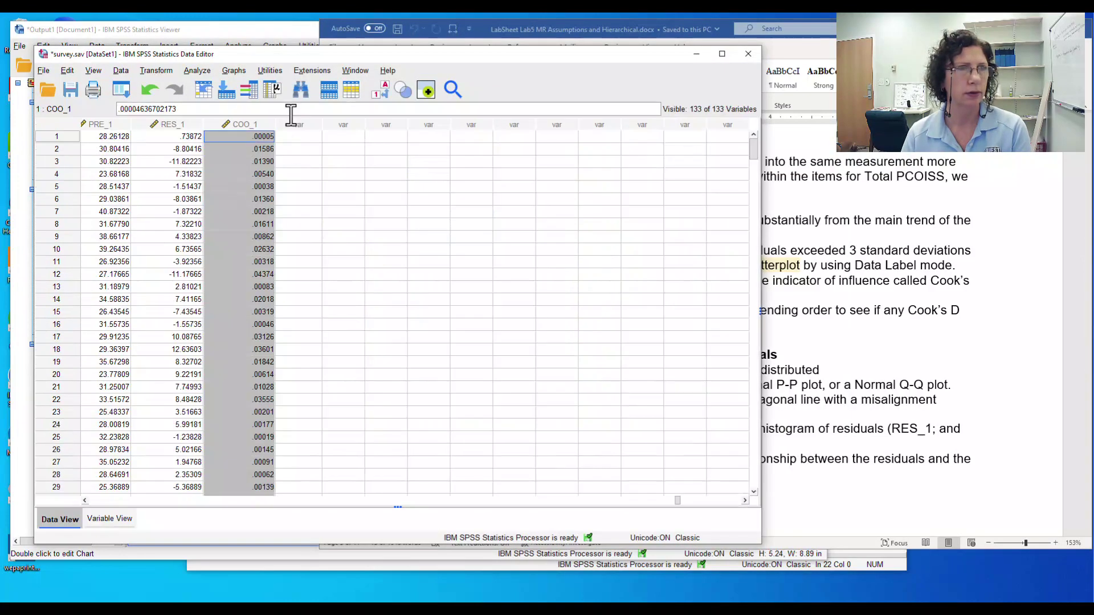
Step: Sort the cases by COO_1 in ascending order and look through the sorted Cook's distance values
right_click(254, 135)
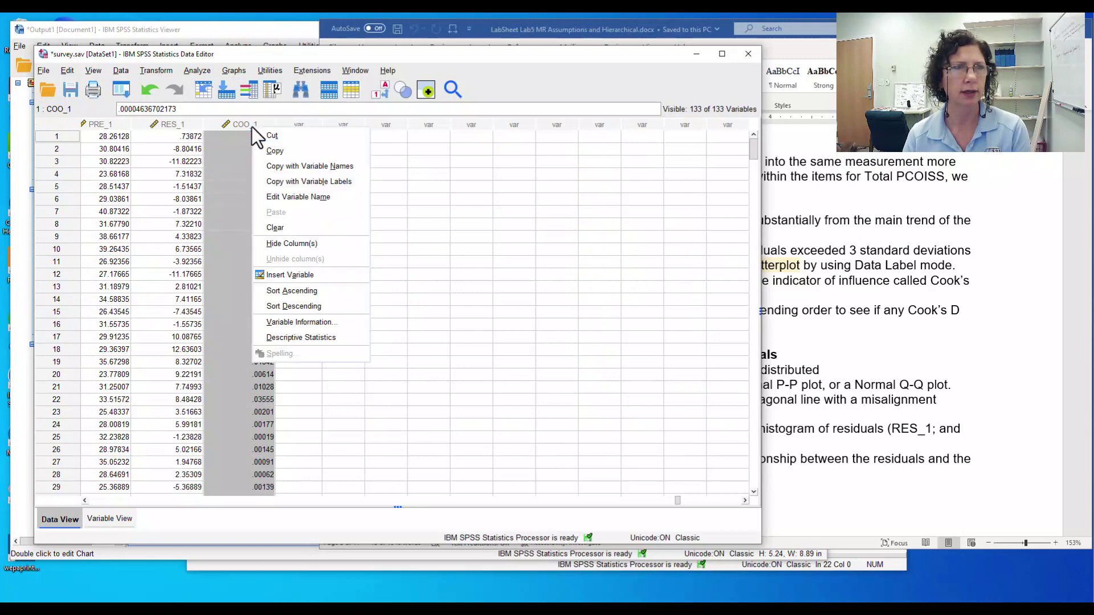
left_click(311, 291)
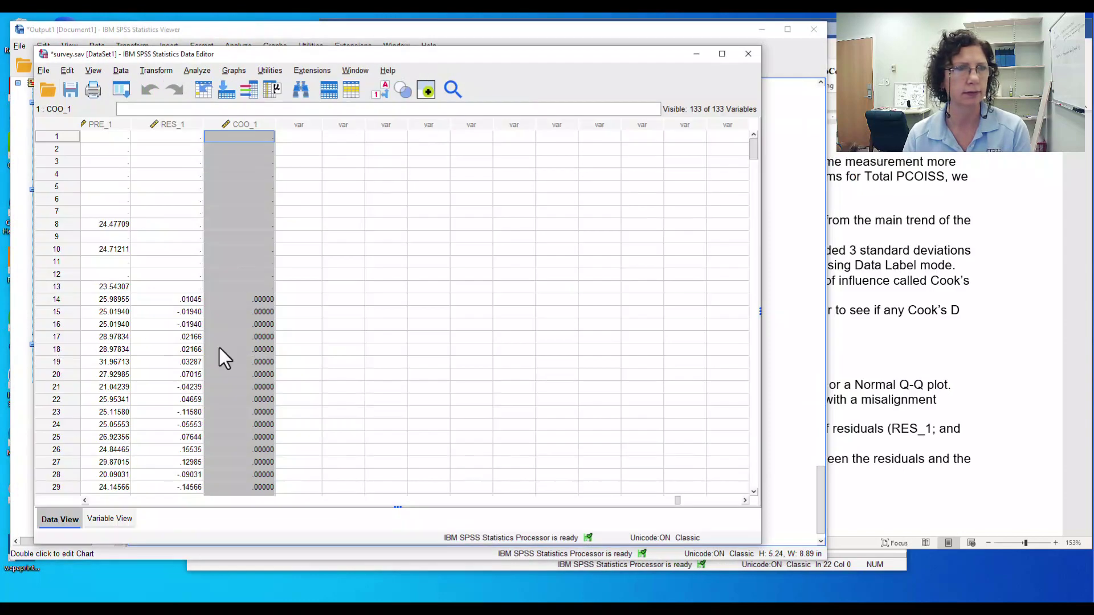
scroll(259, 320, "down", 10)
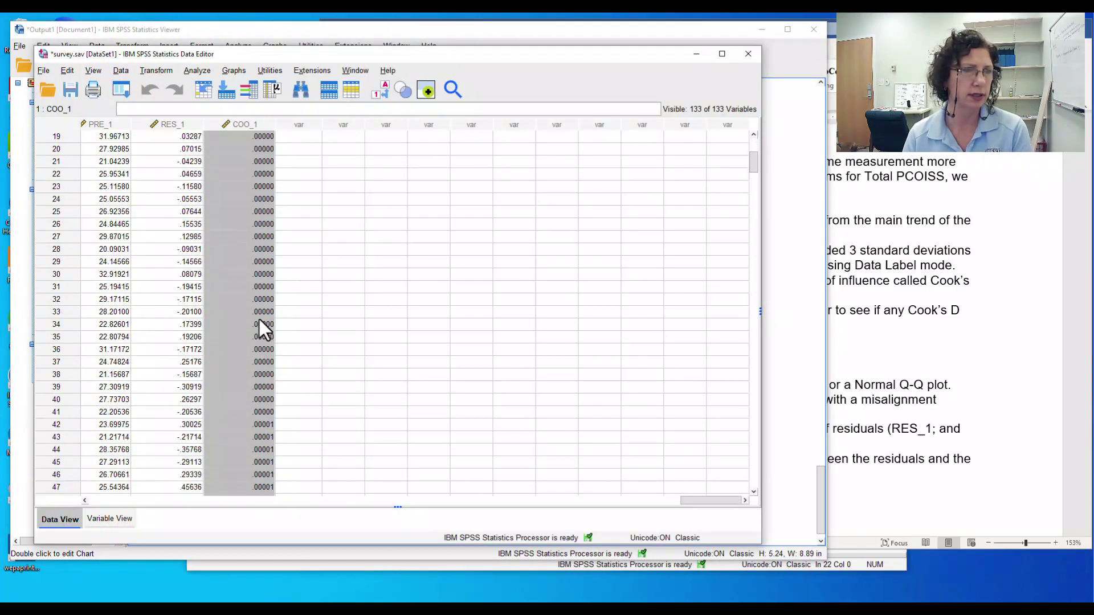
scroll(258, 322, "up", 10)
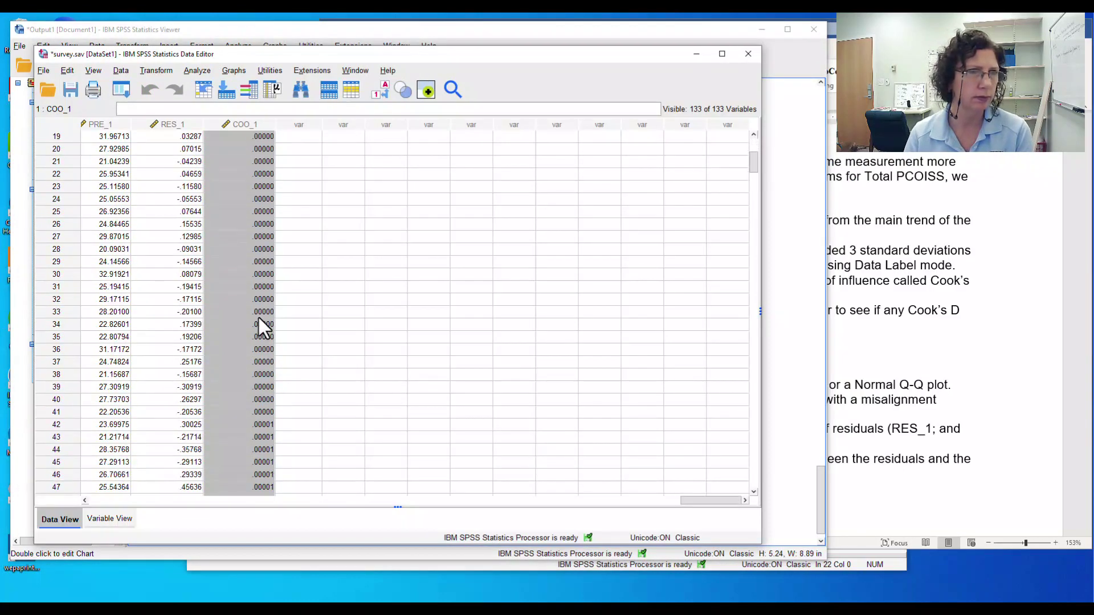
Step: Sort the cases by COO_1 in descending order and compare the largest values with the lab sheet's |1| cutoff in Word
right_click(245, 122)
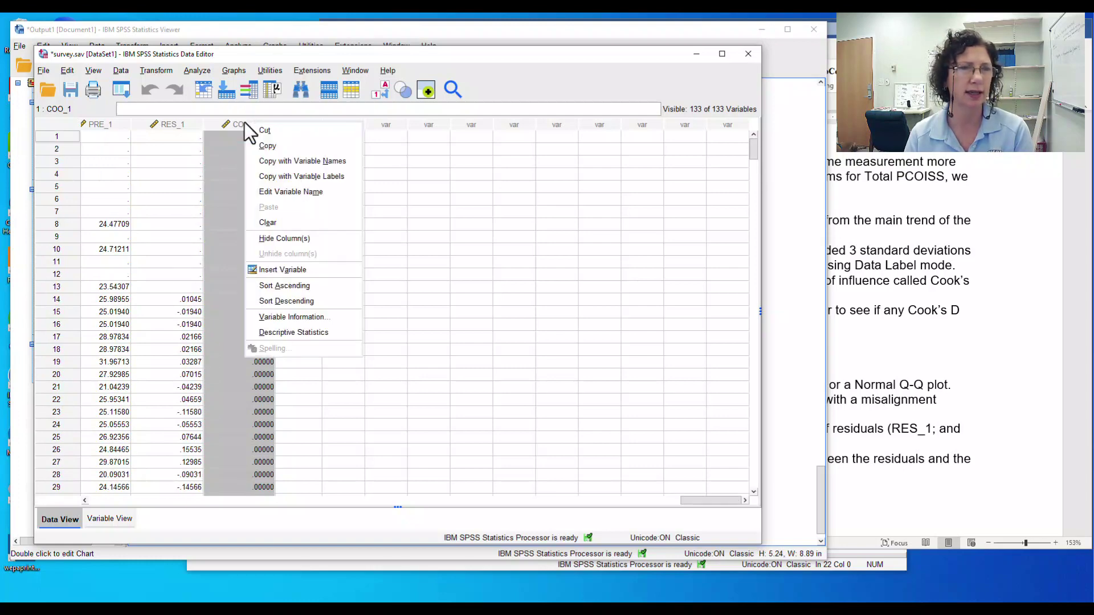
left_click(293, 302)
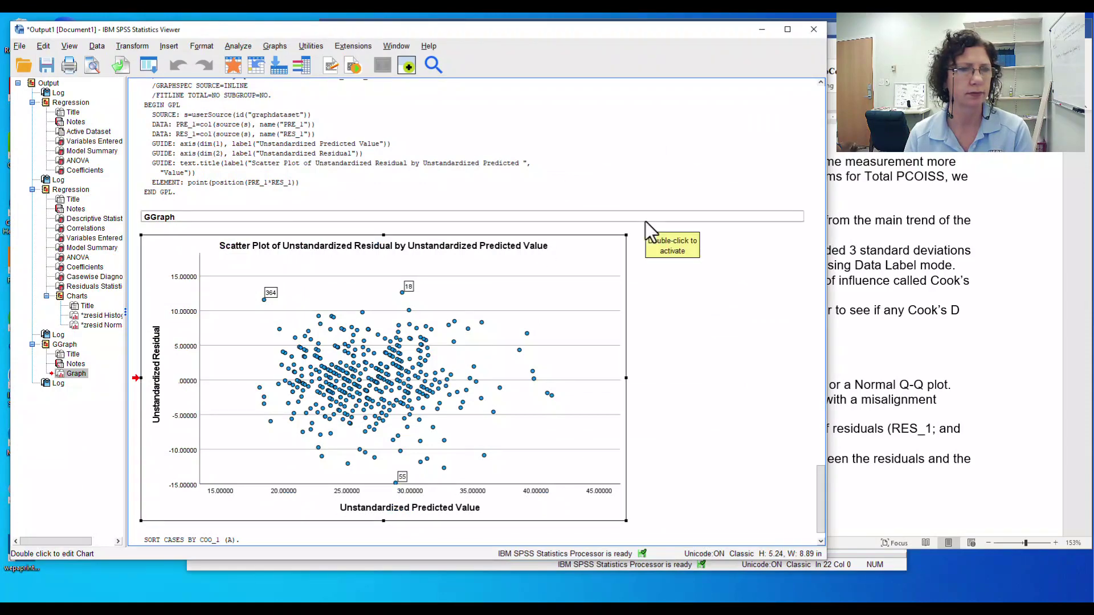
key("alt+Tab")
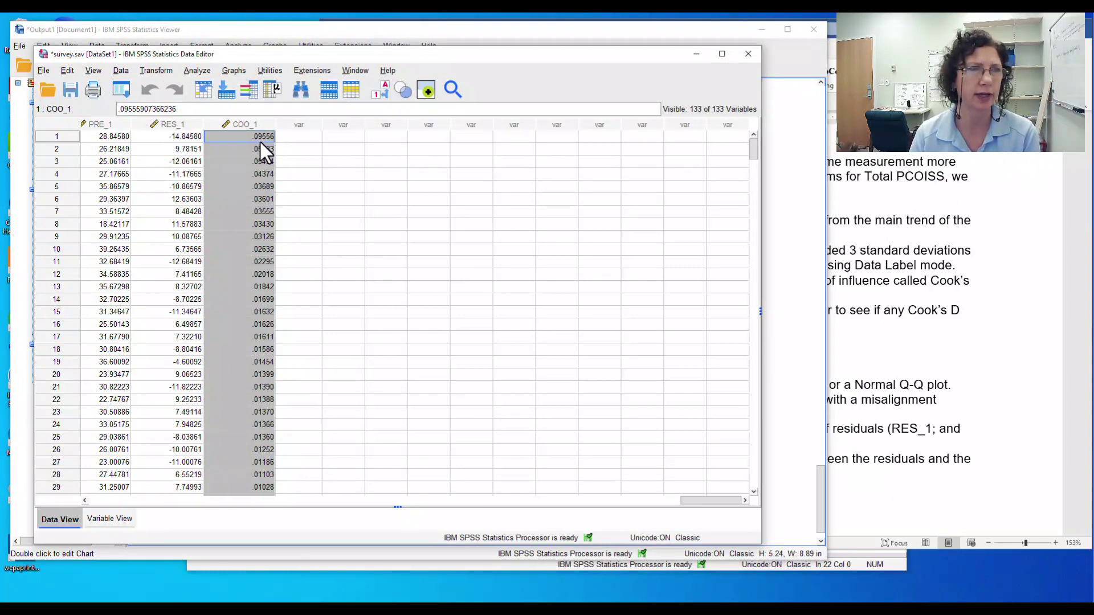
left_click(907, 285)
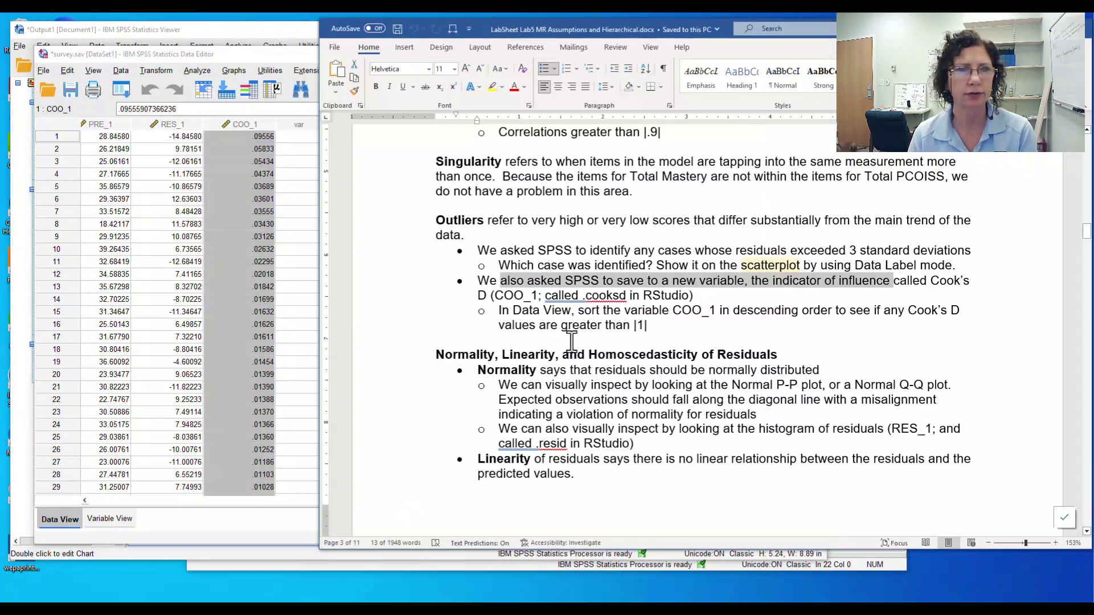
left_click_drag(500, 327, 661, 330)
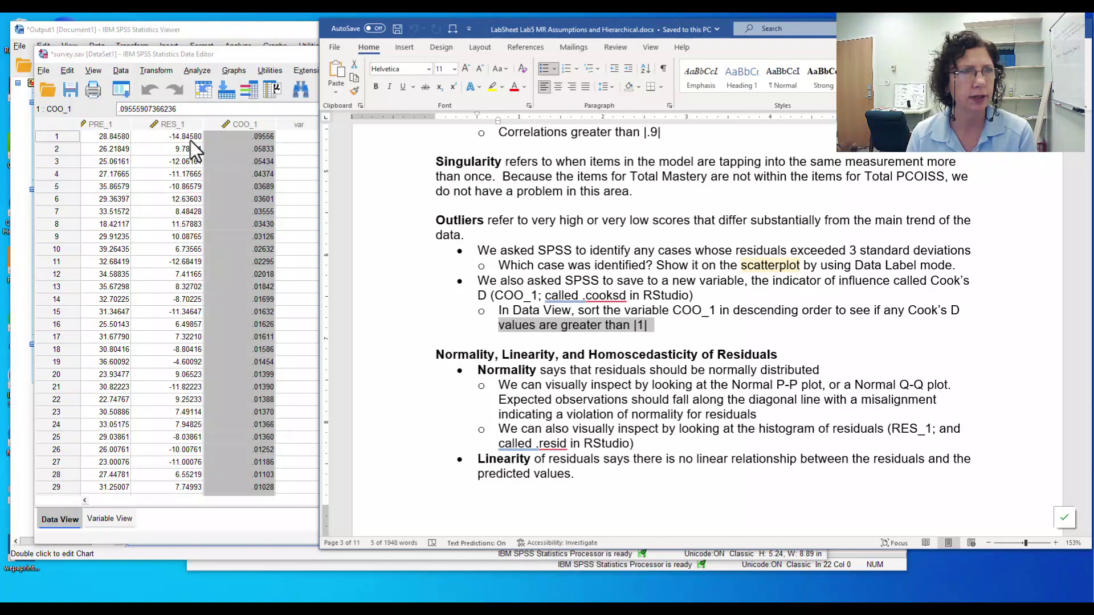
Step: Compare the first sorted case's RES_1 value in SPSS with the Casewise Diagnostics residual in the output, then check its COO_1 value
left_click(169, 140)
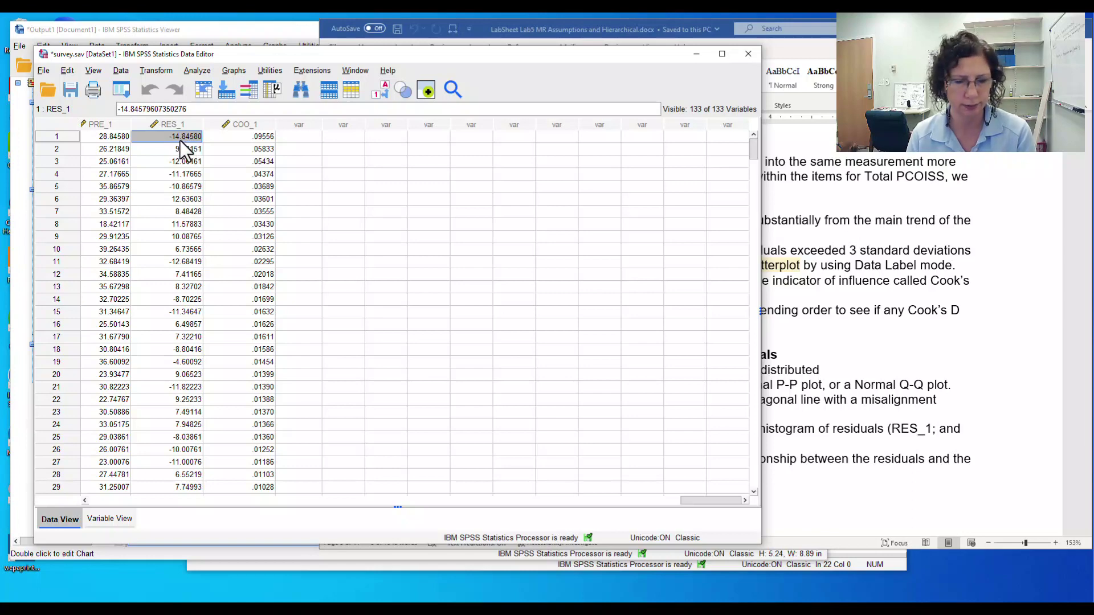
key("alt+Tab")
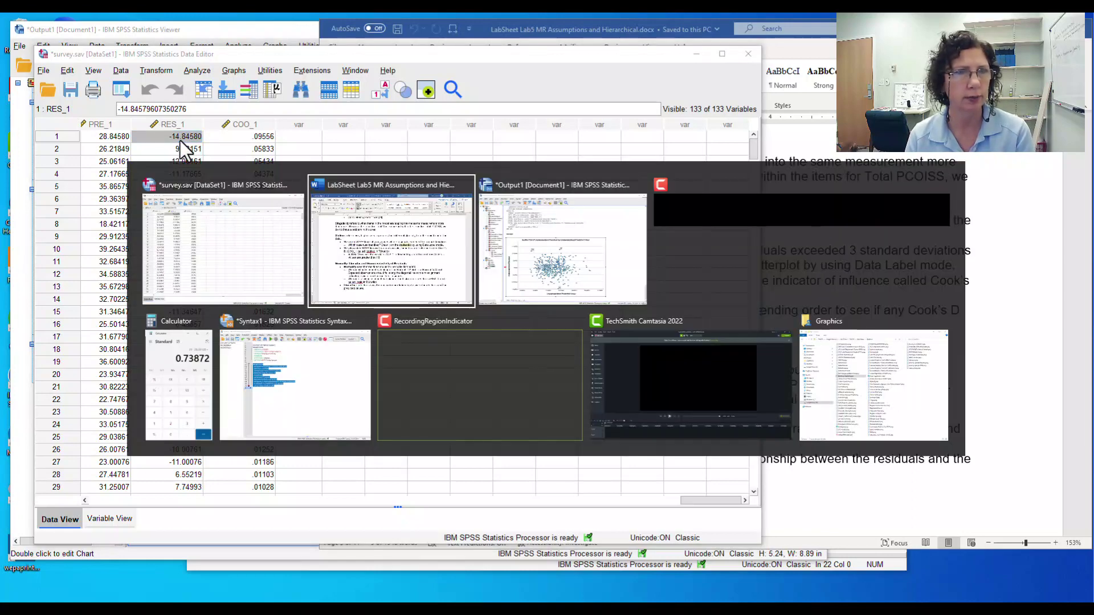
key("Tab")
scroll(322, 303, "up", 10)
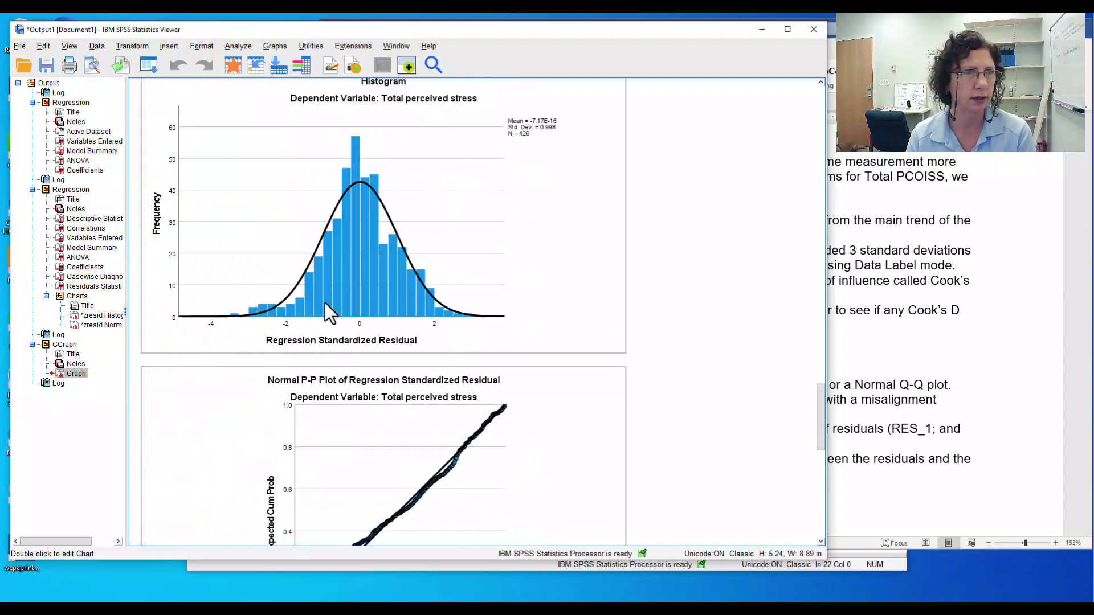
scroll(326, 302, "up", 10)
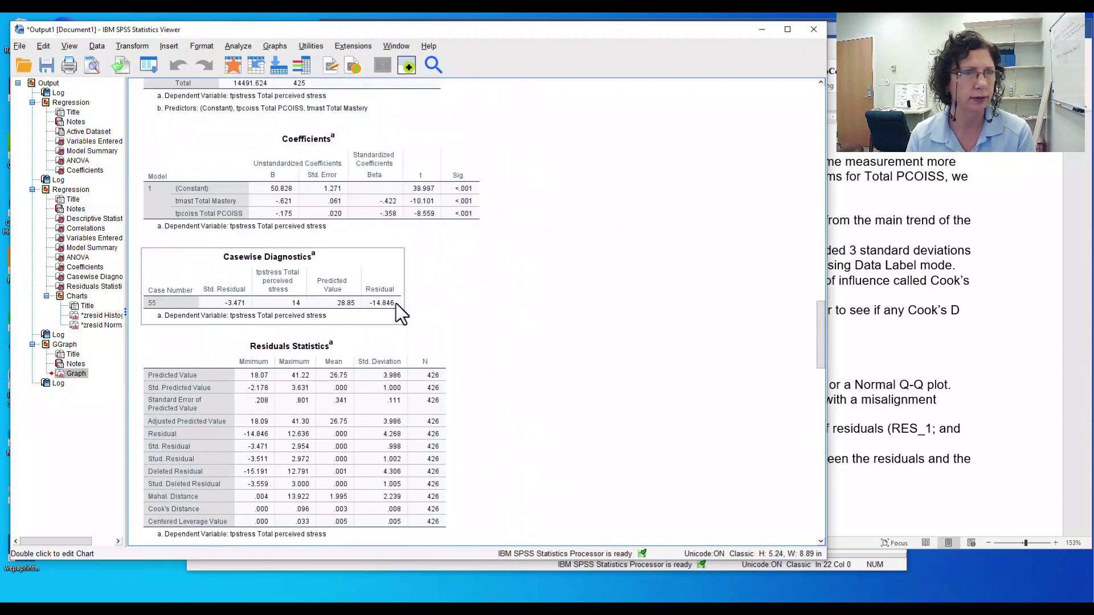
left_click(386, 307)
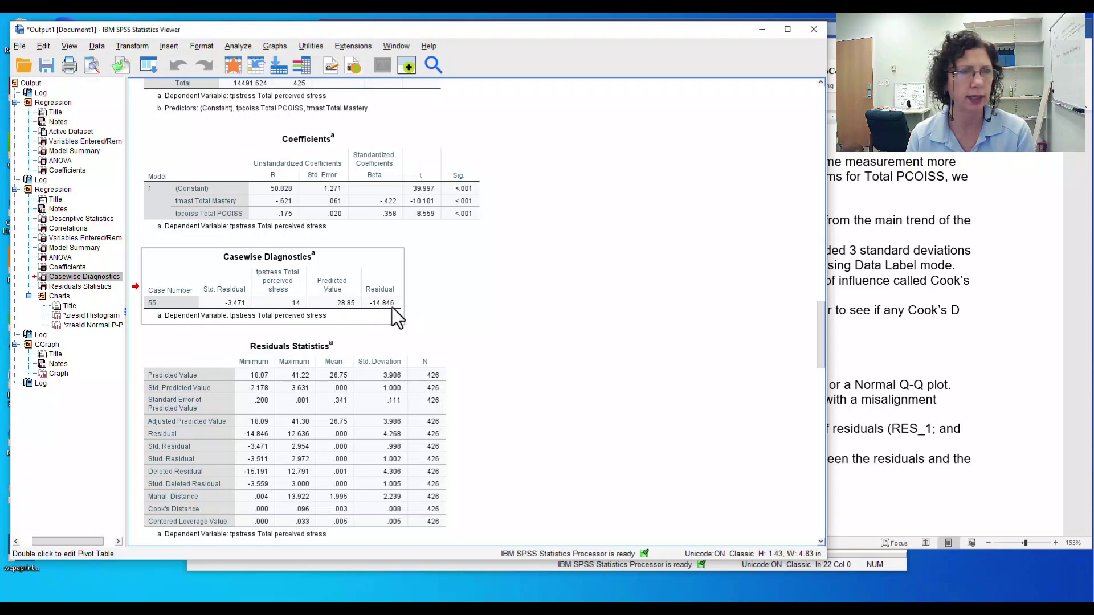
key("alt+Tab")
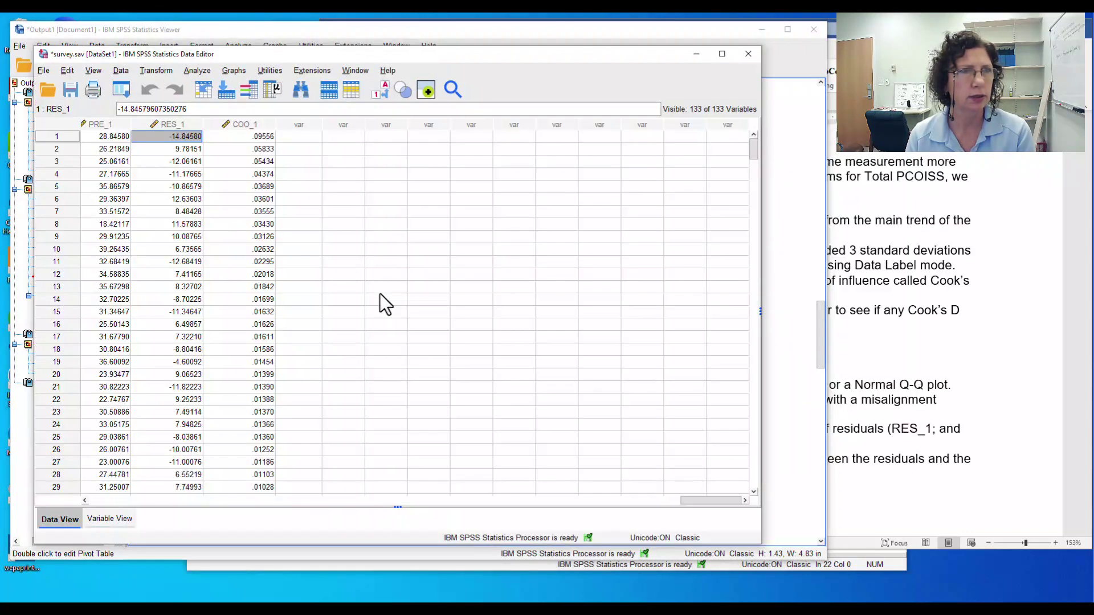
left_click(264, 139)
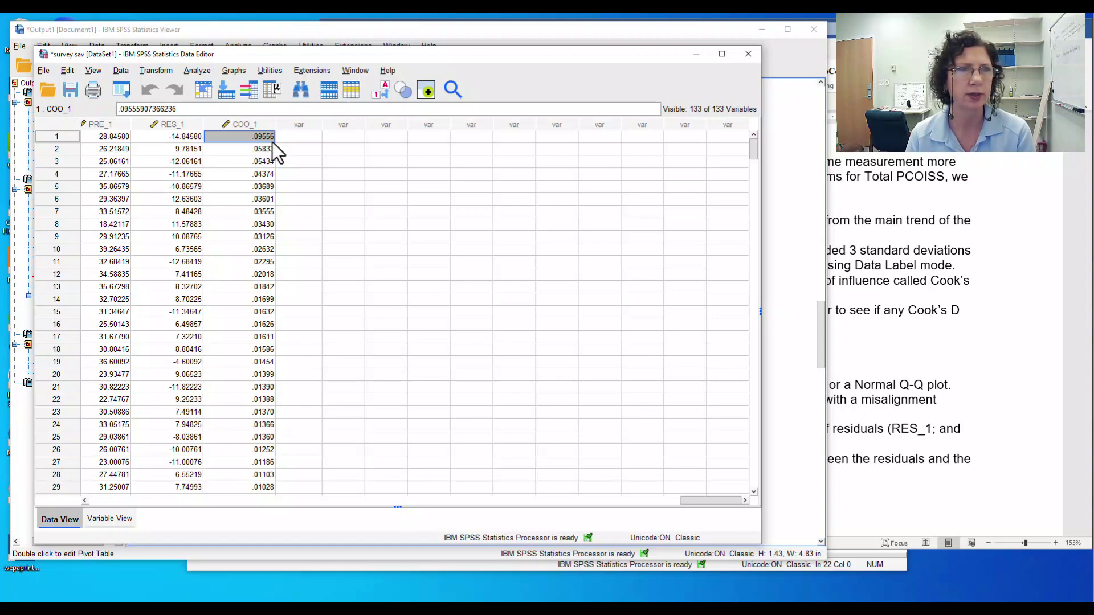
Step: Return to the Word lab sheet and review the Outliers criteria on 3 standard deviations and Cook's D values above |1|
left_click(903, 261)
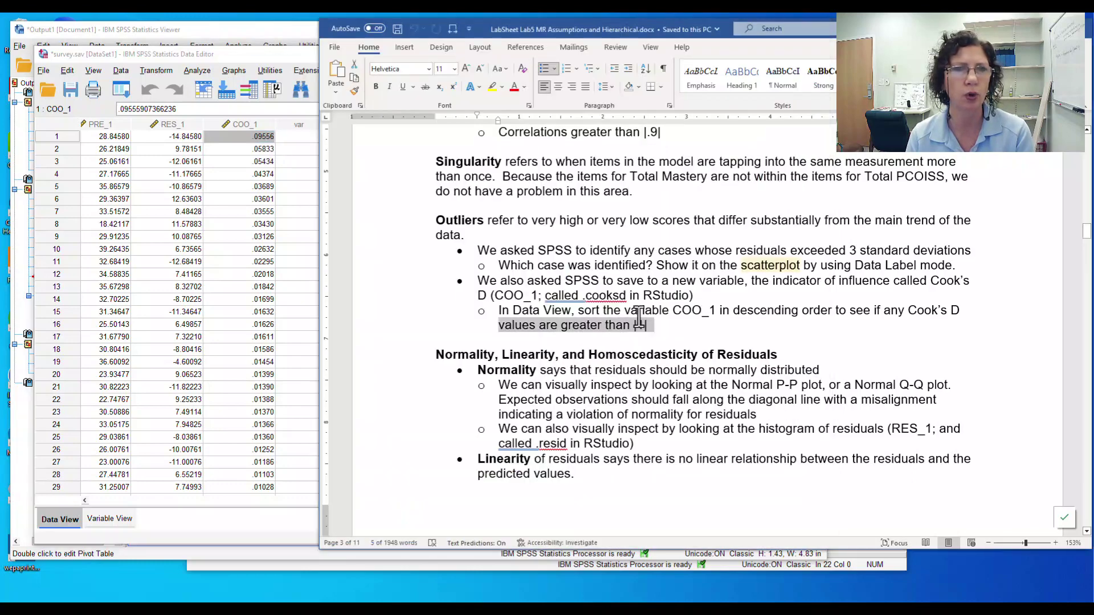
left_click(601, 325)
triple_click(561, 319)
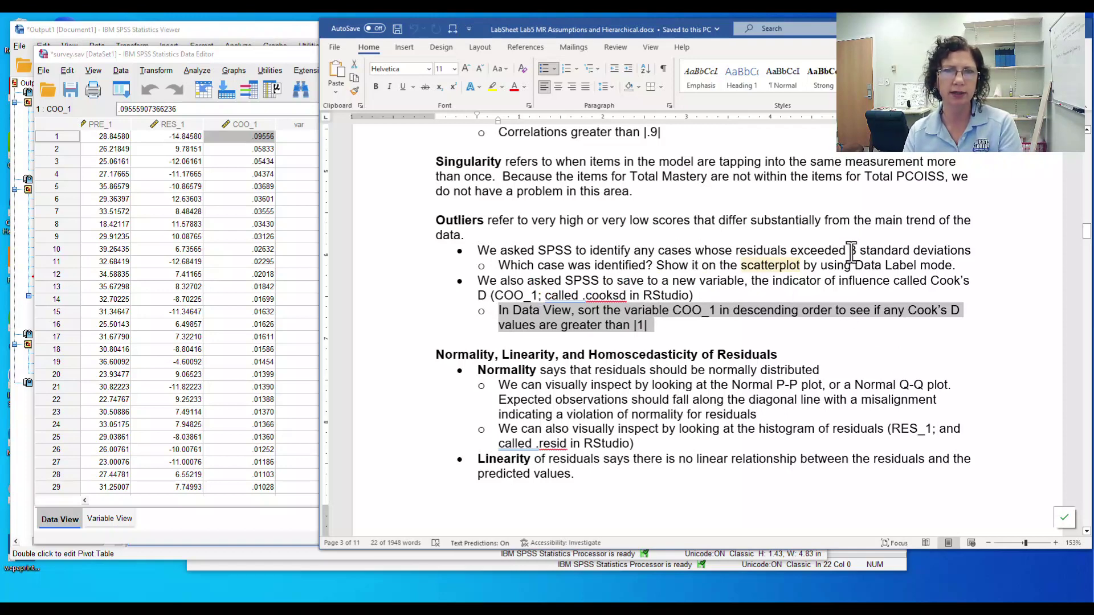
left_click_drag(848, 251, 967, 252)
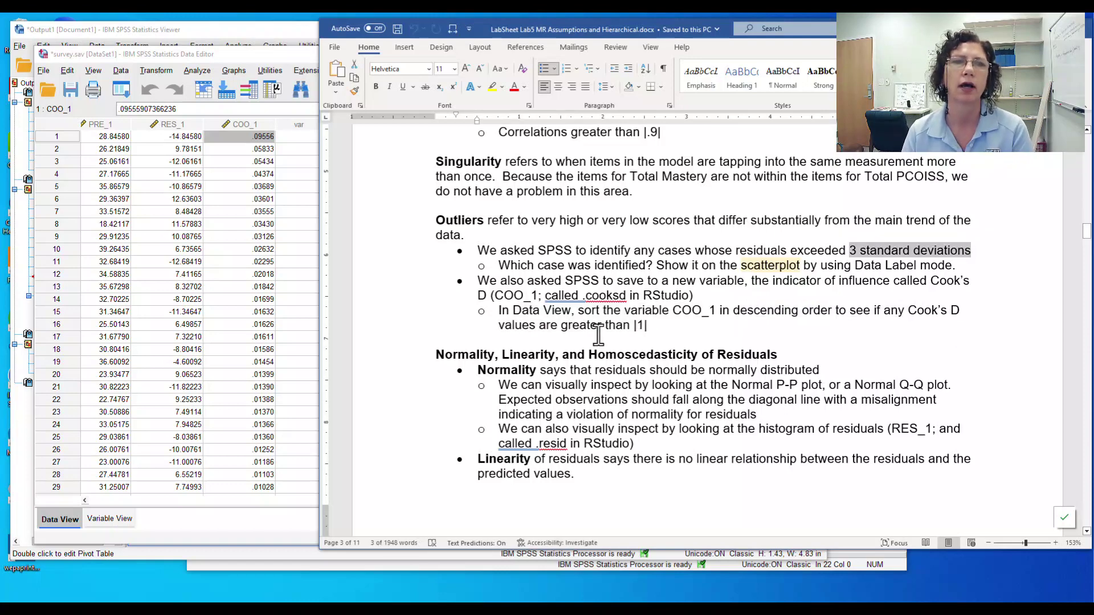
left_click_drag(589, 311, 652, 326)
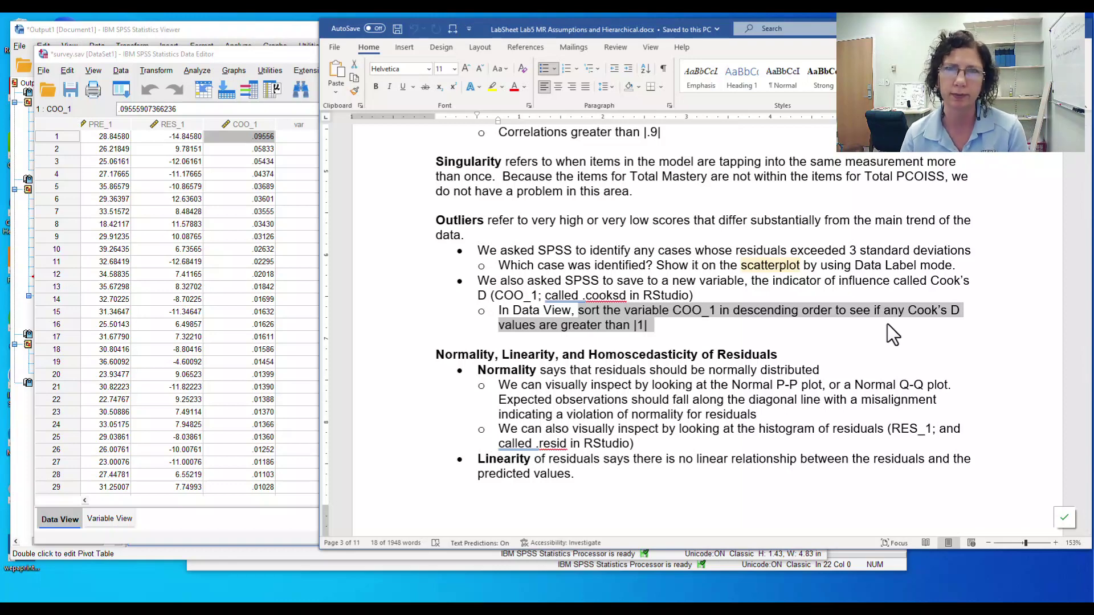
Step: Read the lab sheet's Normality guidance under Normality, Linearity, and Homoscedasticity of Residuals, including the histogram-of-residuals instruction
scroll(676, 379, "down", 5)
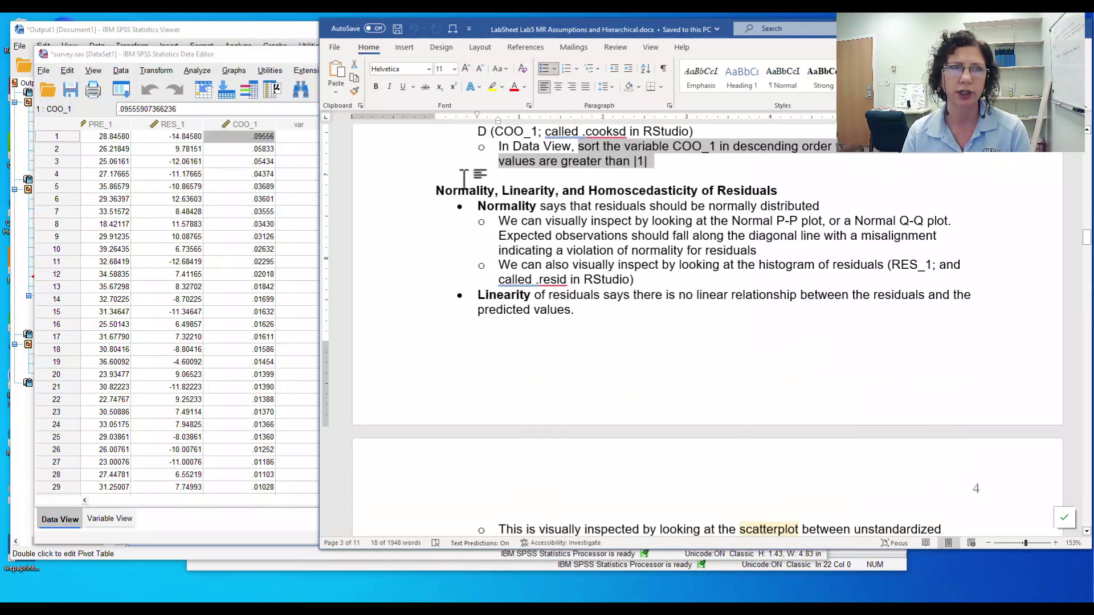
left_click_drag(437, 190, 780, 190)
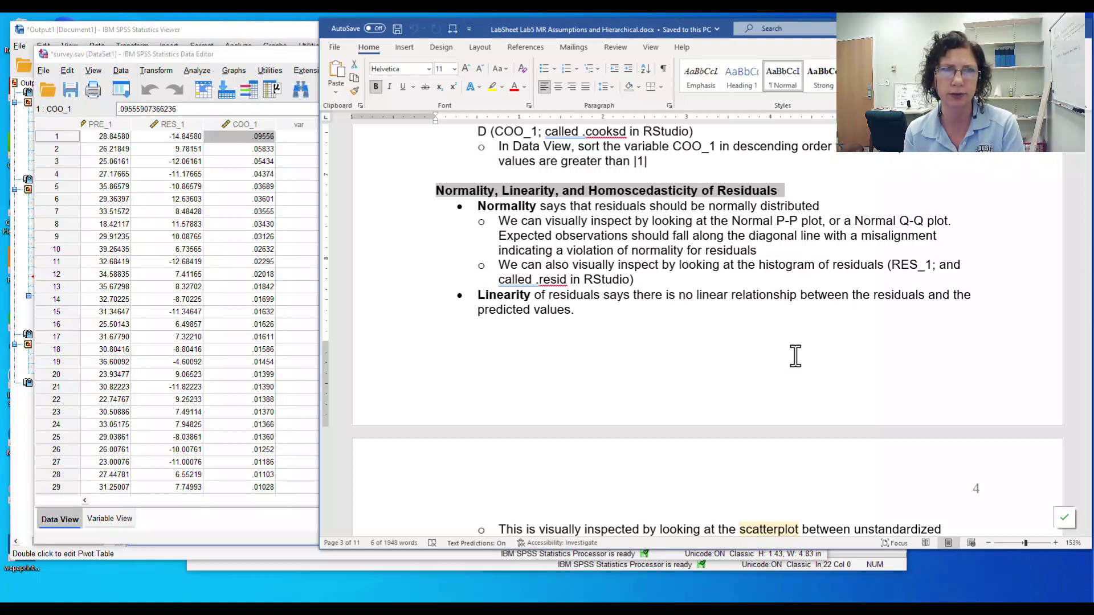
double_click(498, 208)
left_click_drag(842, 195, 829, 209)
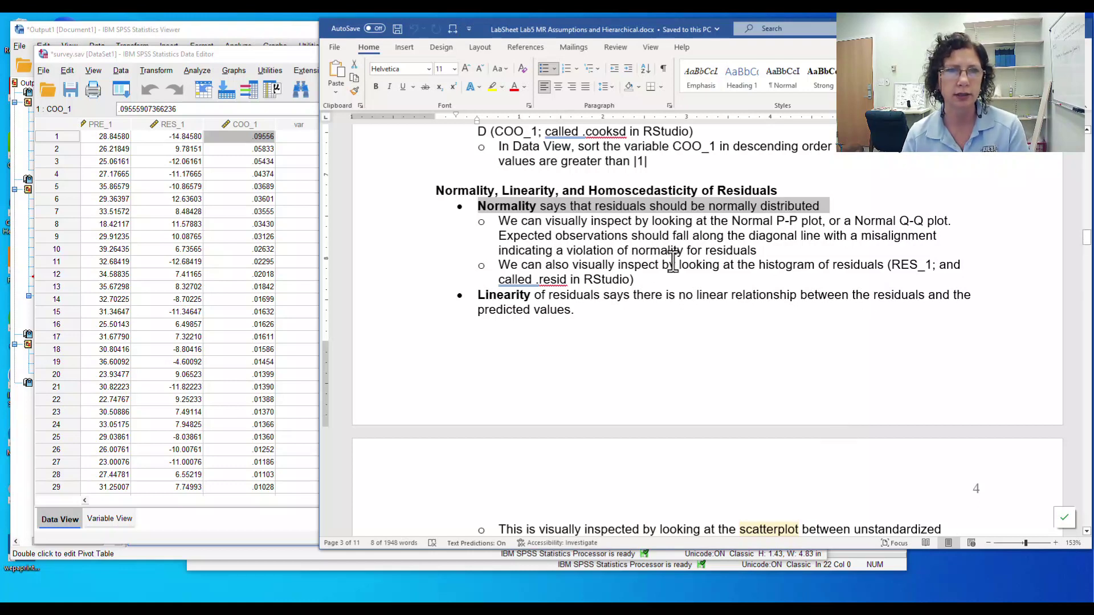
left_click_drag(564, 266, 818, 265)
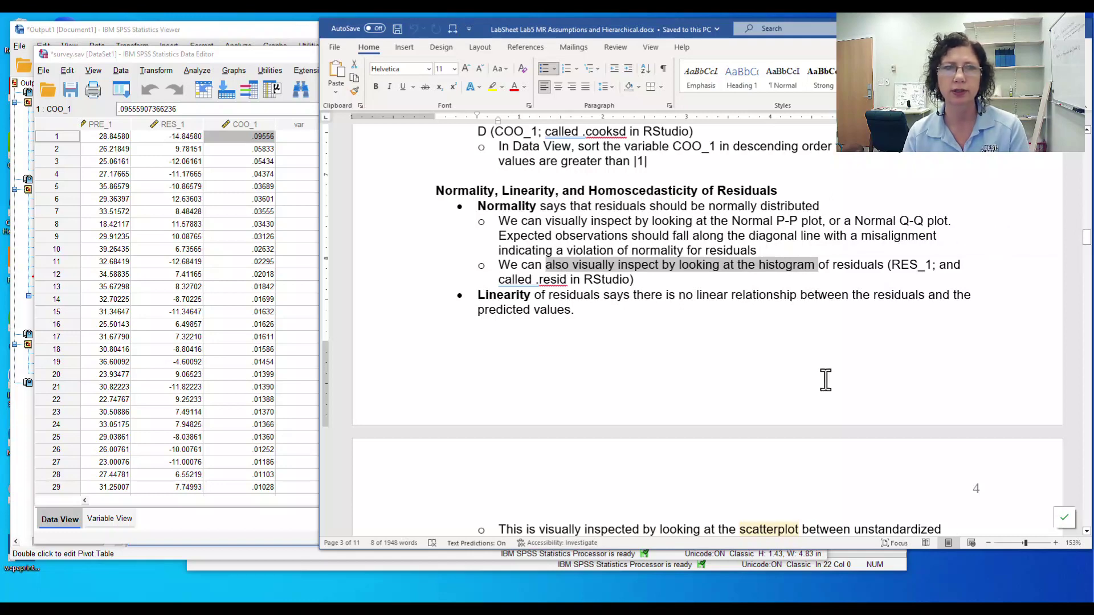
Step: Switch to the SPSS Data Editor, locate RES_1 in the variable definitions, then open the Chart Builder and reset it
left_click(262, 55)
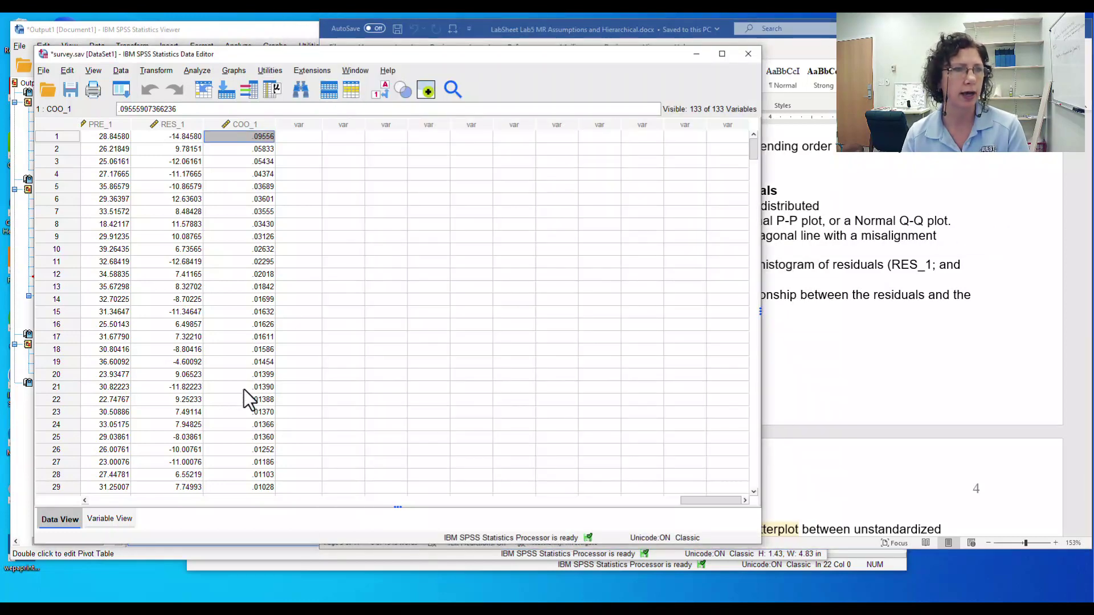
left_click(108, 519)
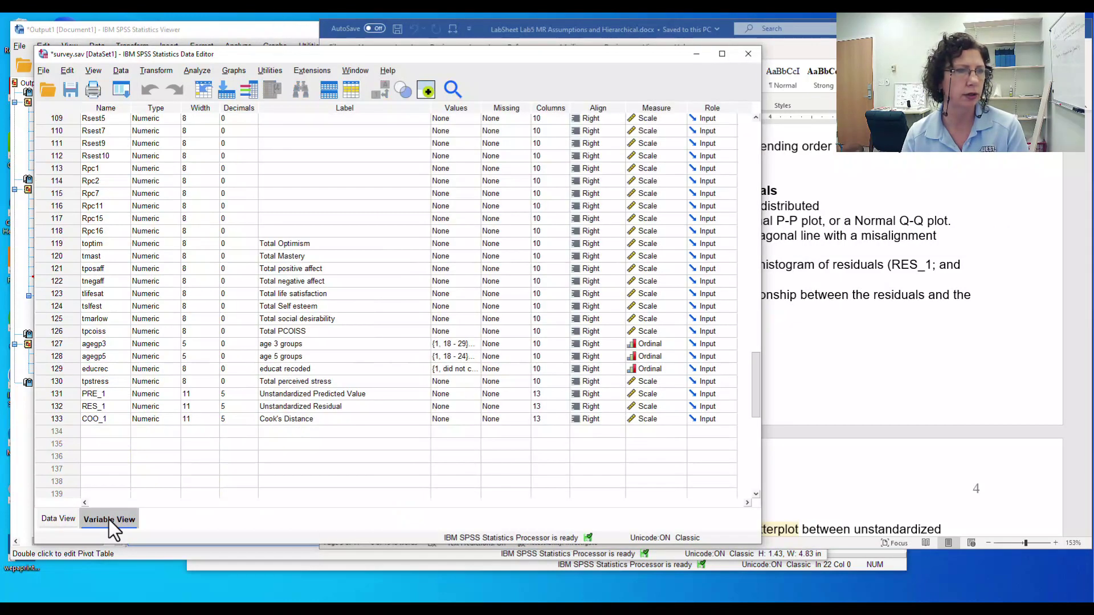
left_click(66, 408)
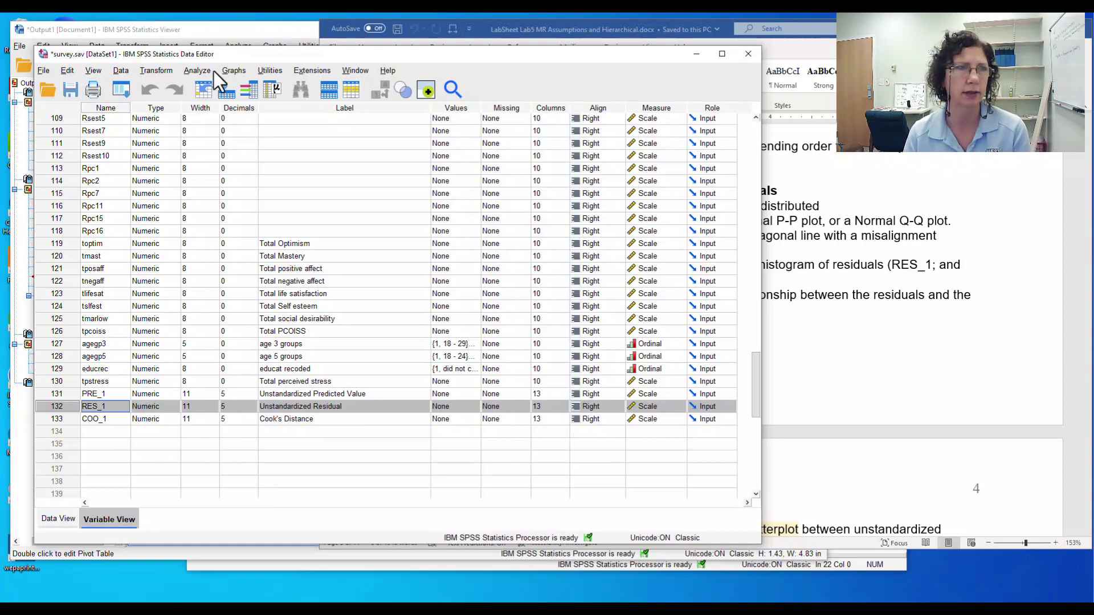
left_click(234, 71)
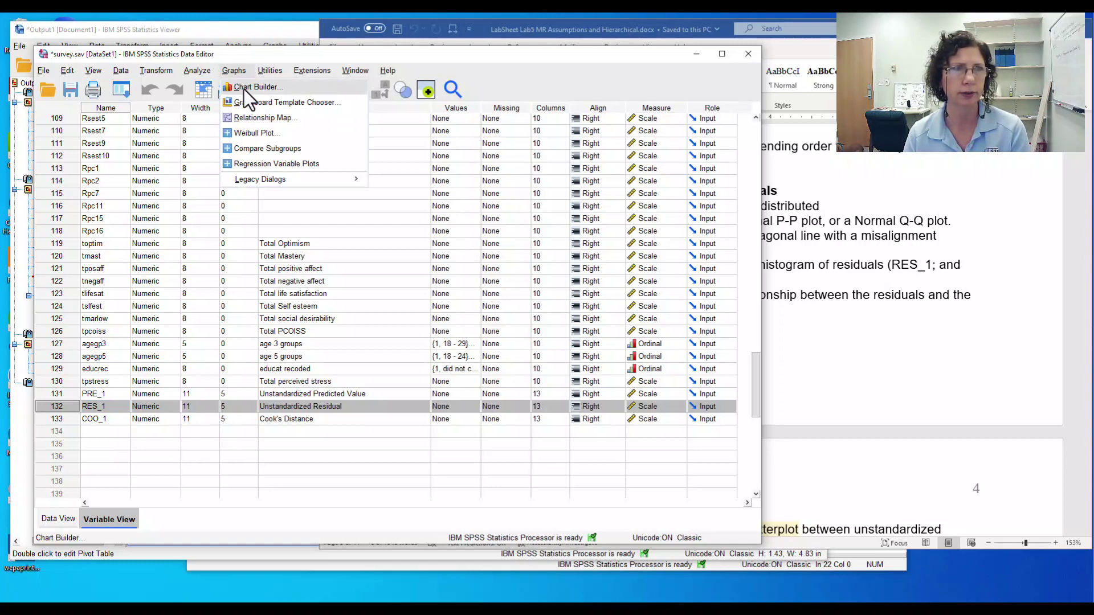
left_click(244, 90)
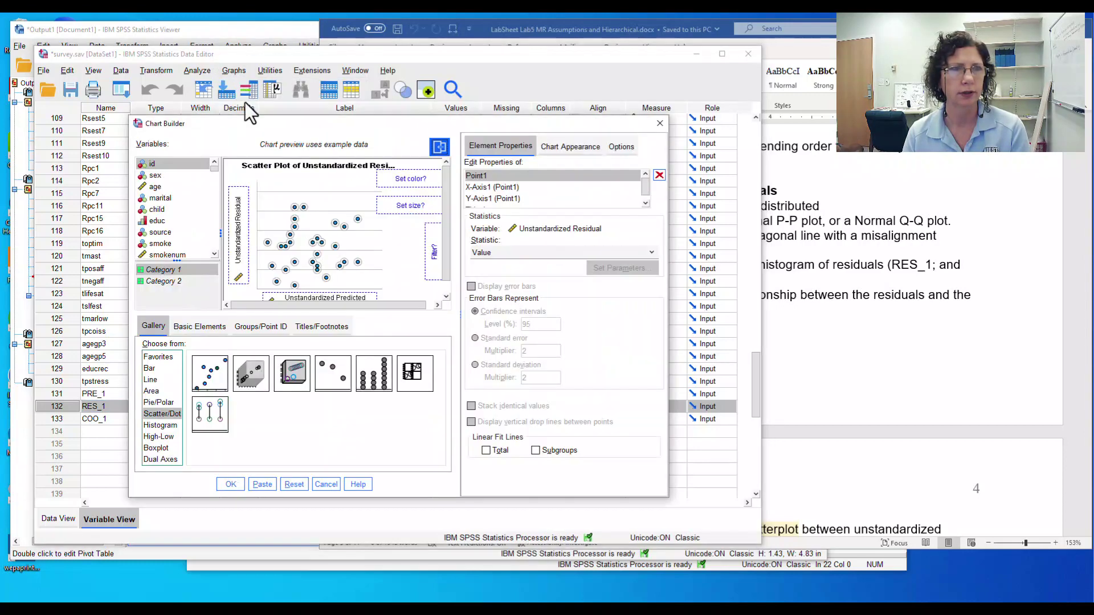
left_click(294, 484)
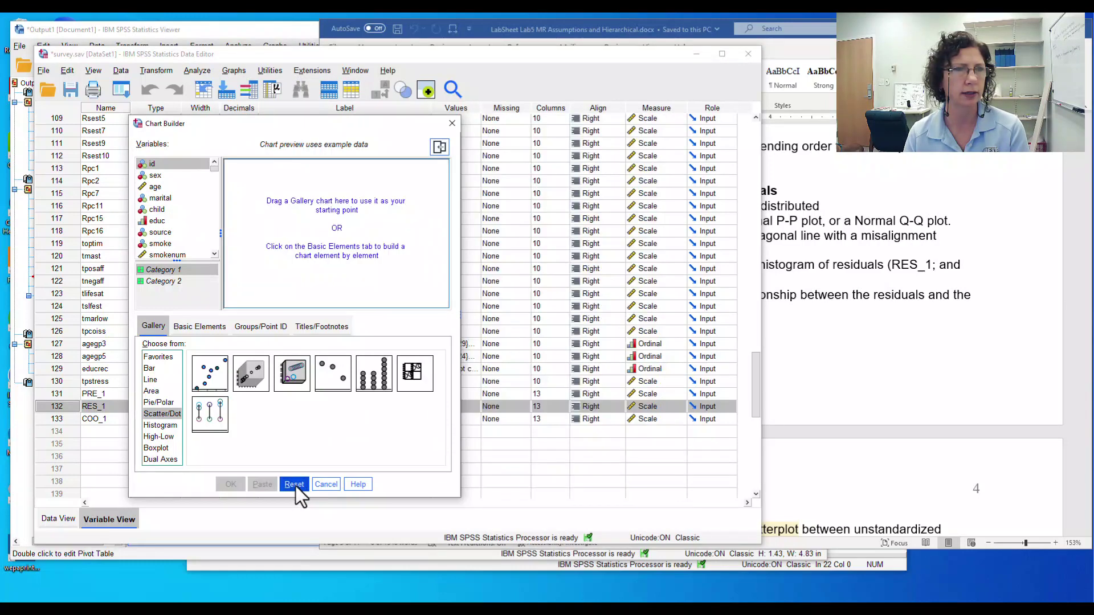
Step: Set up a simple histogram in the Chart Builder with the unstandardized residual RES_1 on the x-axis
left_click(160, 426)
left_click_drag(210, 381, 312, 233)
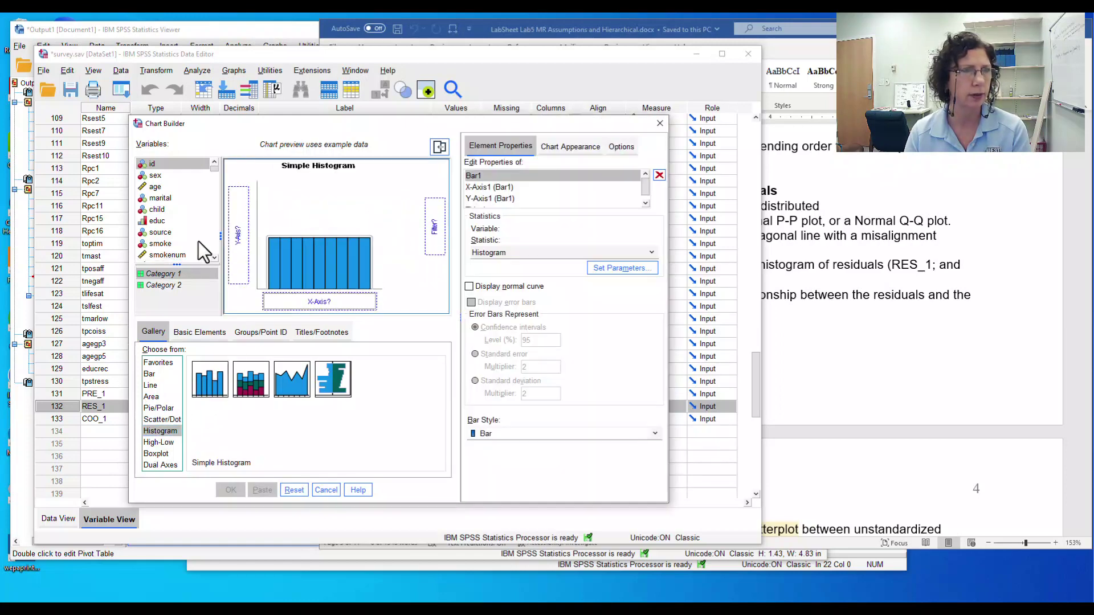
left_click_drag(213, 169, 313, 310)
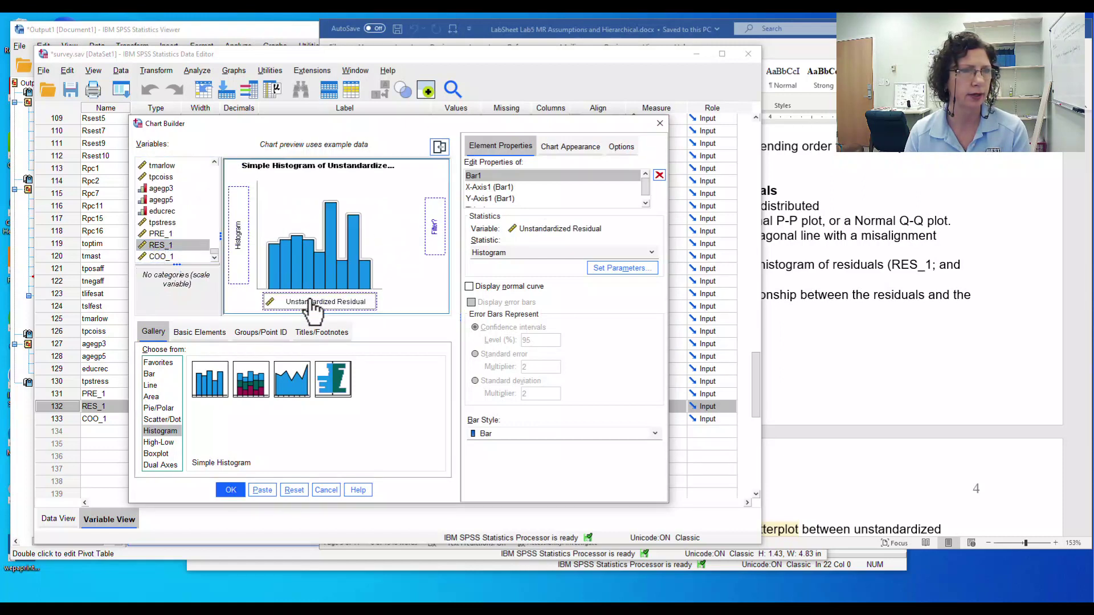
Step: Generate the simple histogram of the unstandardized residual and inspect its shape in the output
left_click(230, 490)
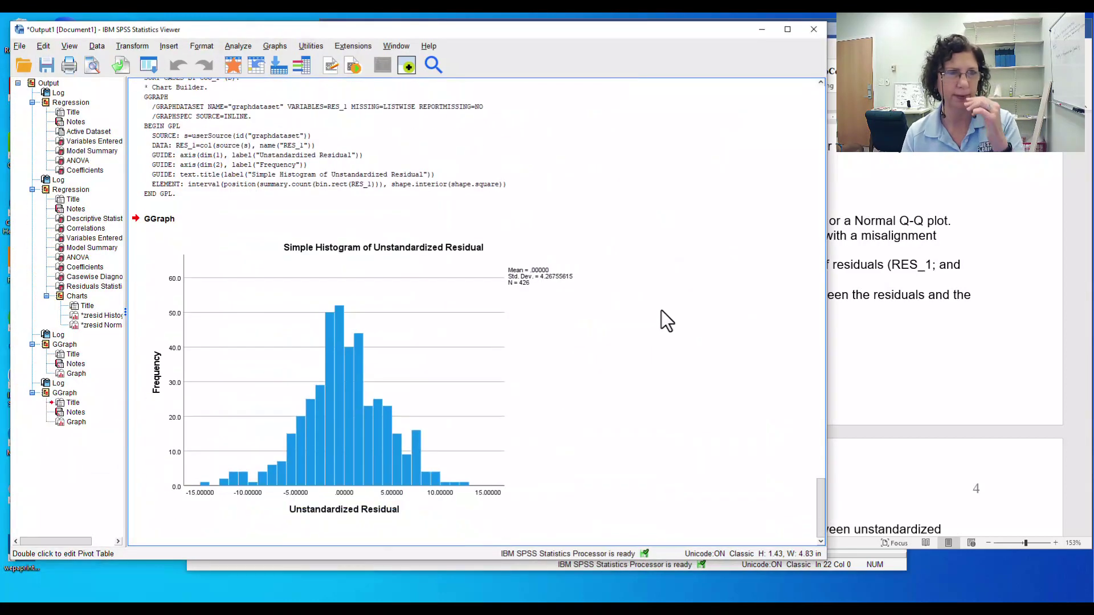
left_click(371, 387)
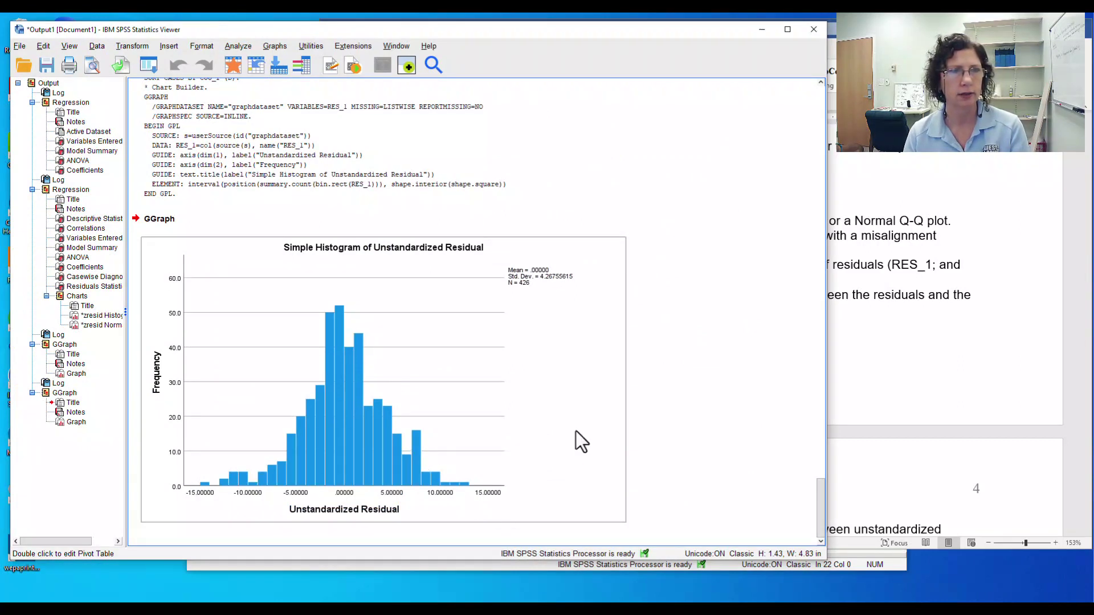
left_click(683, 393)
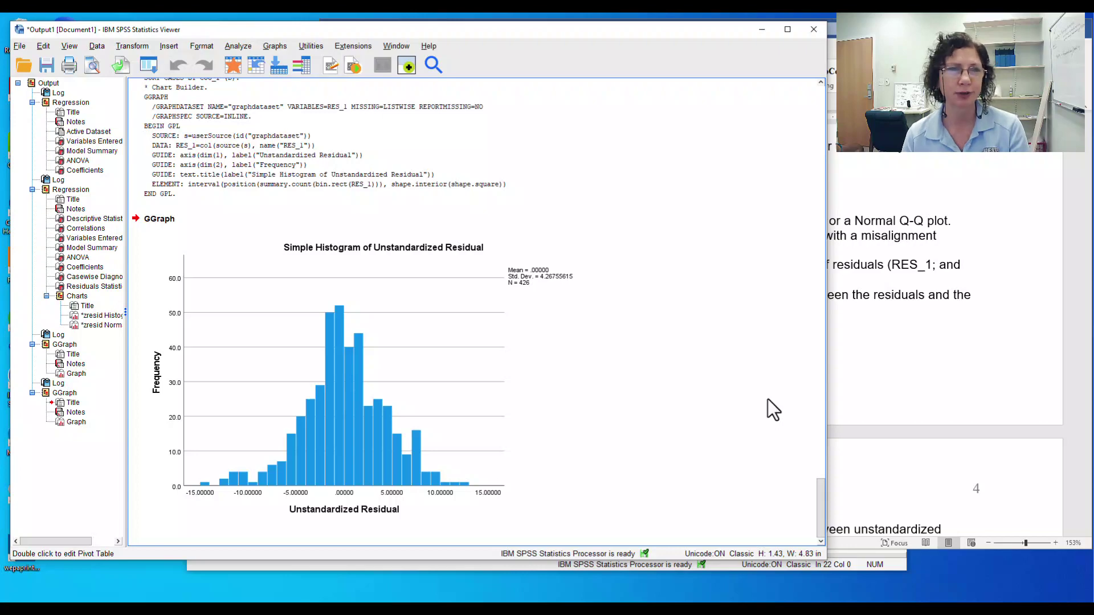
Step: Reread the lab sheet's Normal P-P or Q-Q plot guidance in Word, then examine the regression's Normal P-P Plot in the SPSS output
left_click(908, 241)
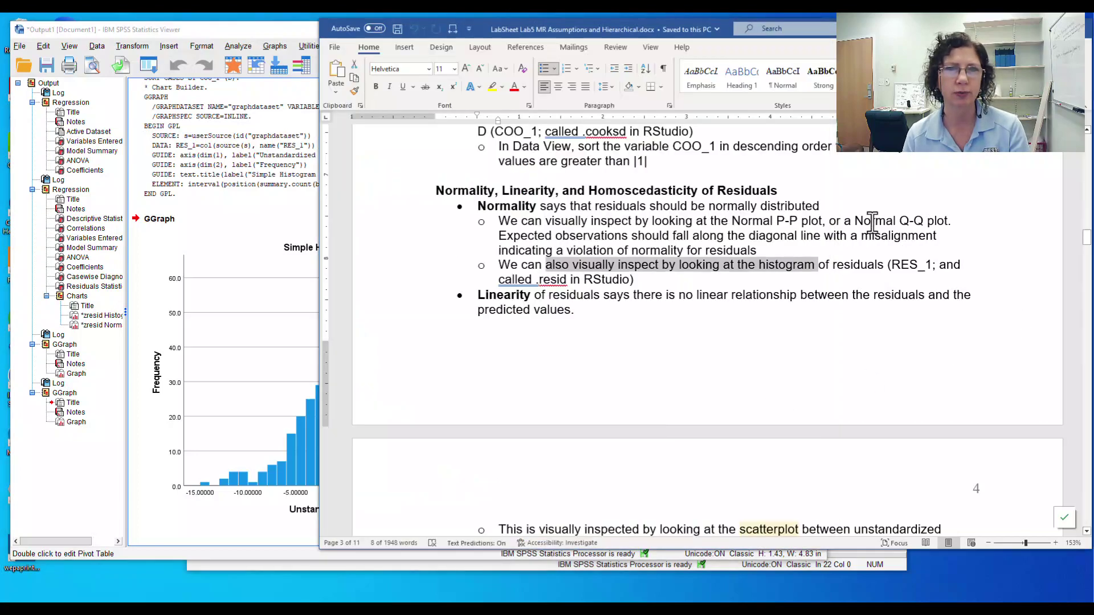
left_click_drag(730, 220, 960, 223)
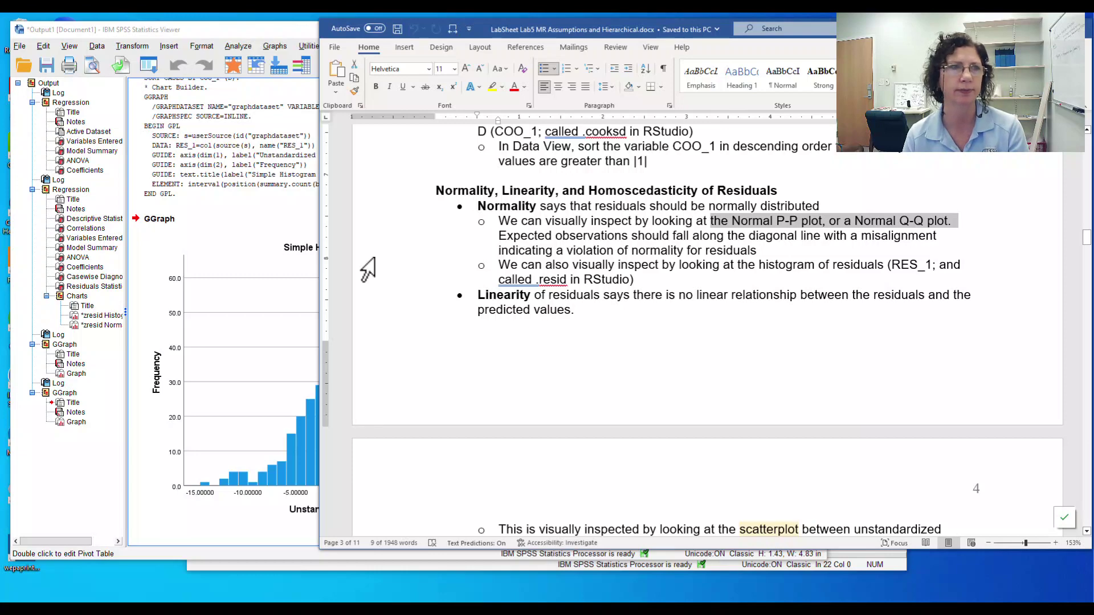
left_click(284, 191)
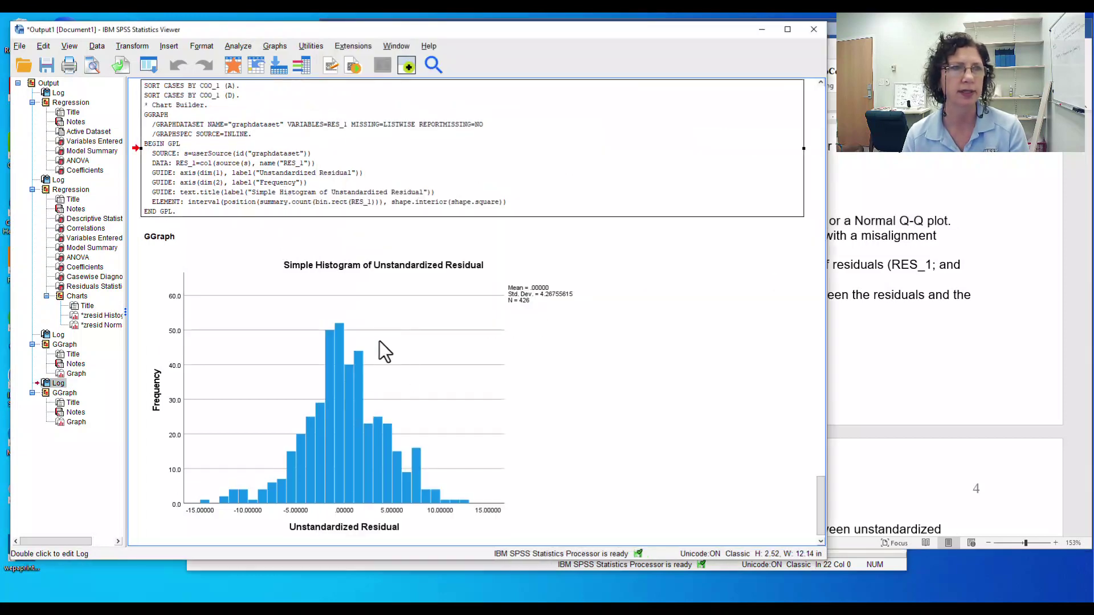
scroll(379, 341, "up", 6)
scroll(406, 364, "up", 8)
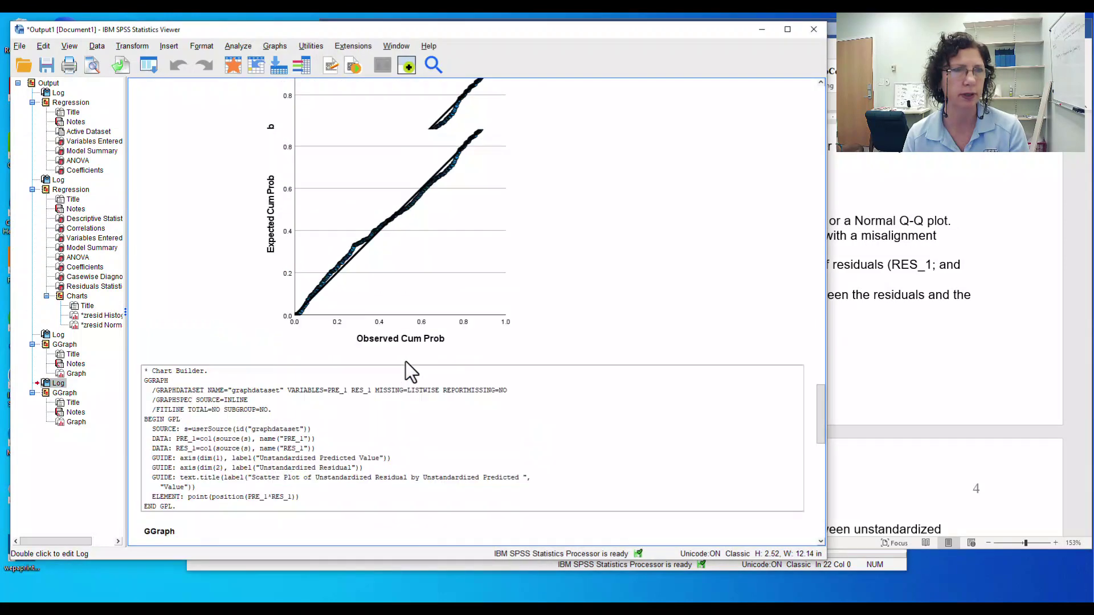
scroll(411, 369, "down", 5)
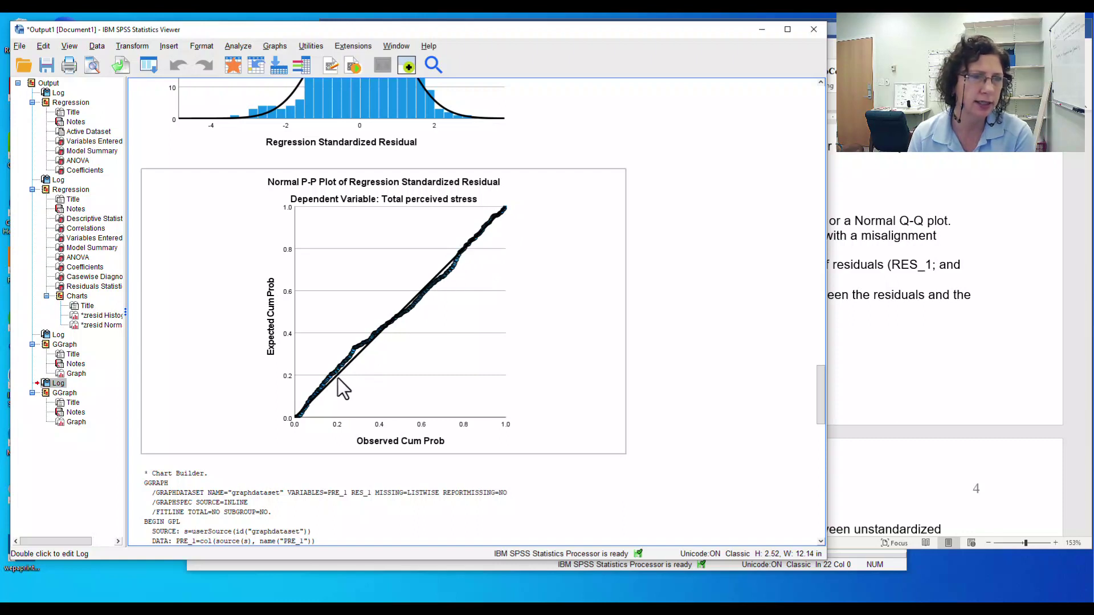
scroll(328, 388, "down", 2)
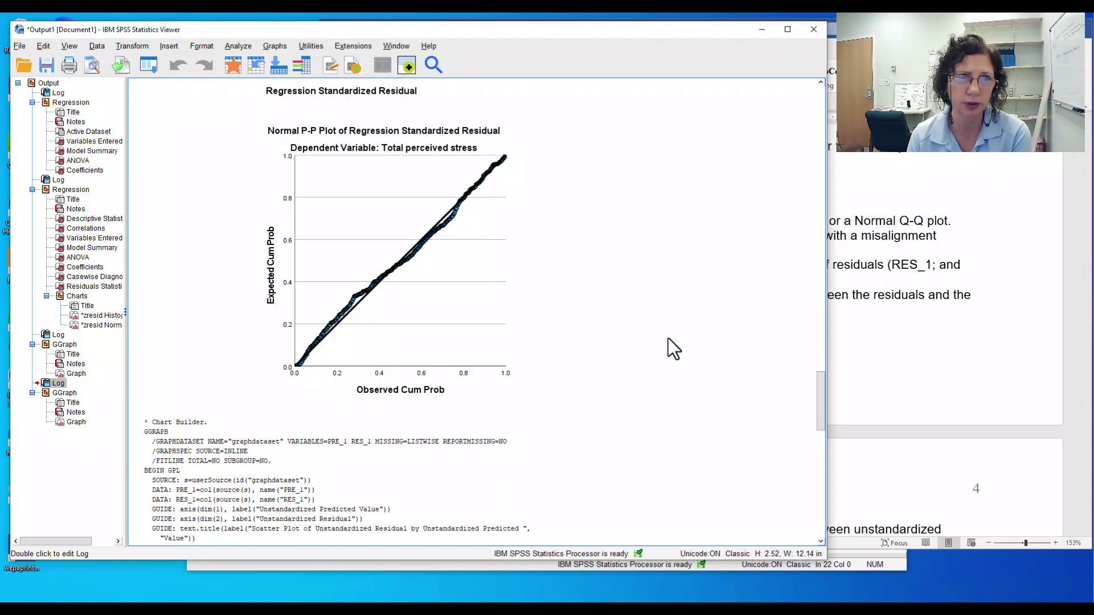
left_click(531, 198)
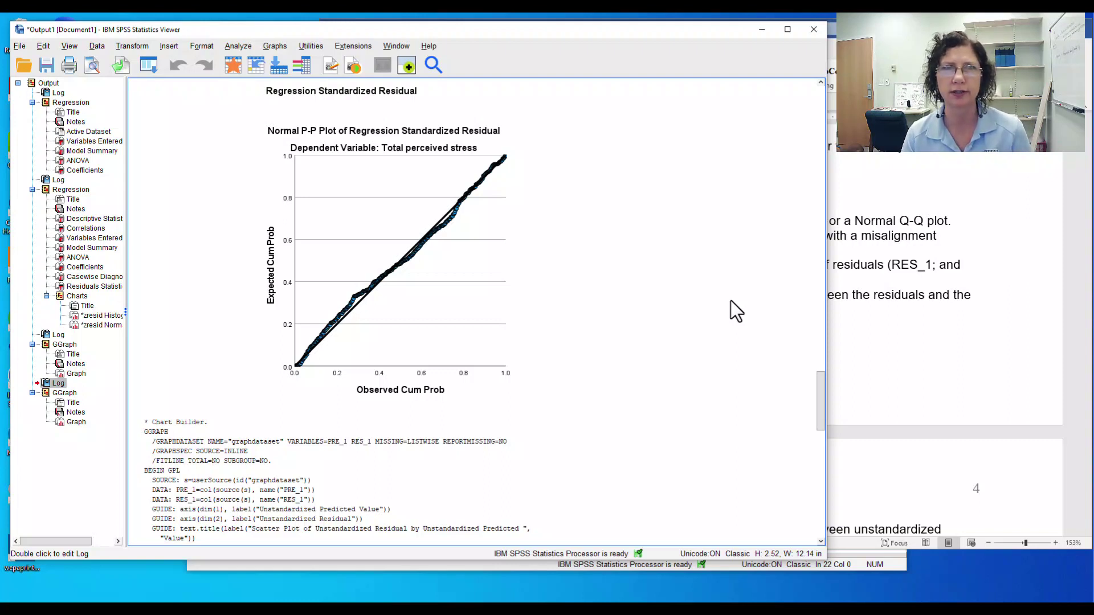
Step: Start an Explore analysis of descriptive statistics with RES_1 as the dependent variable
left_click(236, 48)
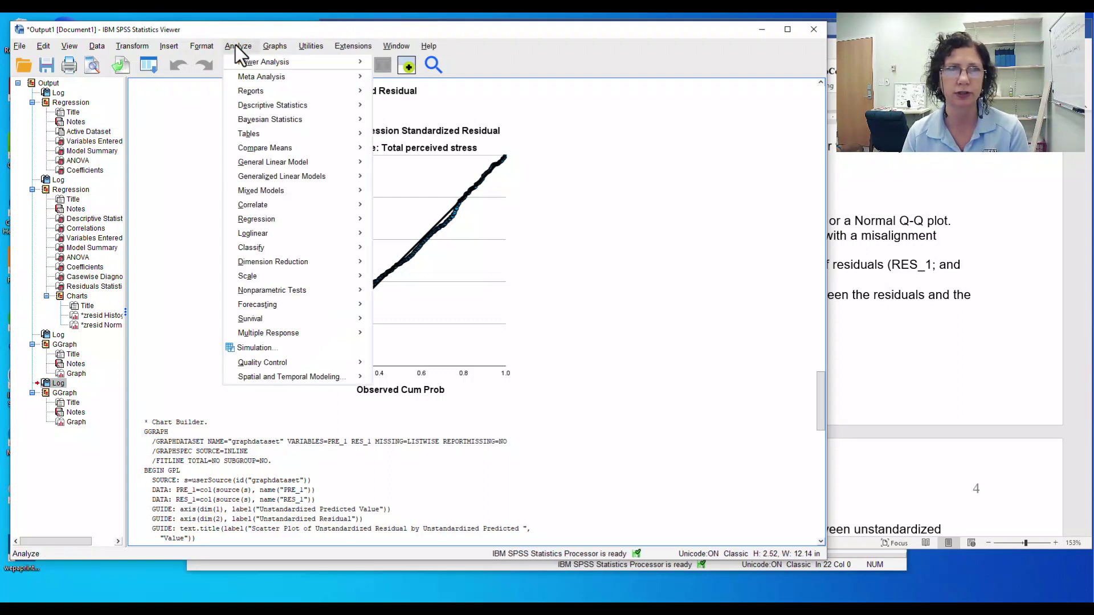
mouse_move(259, 108)
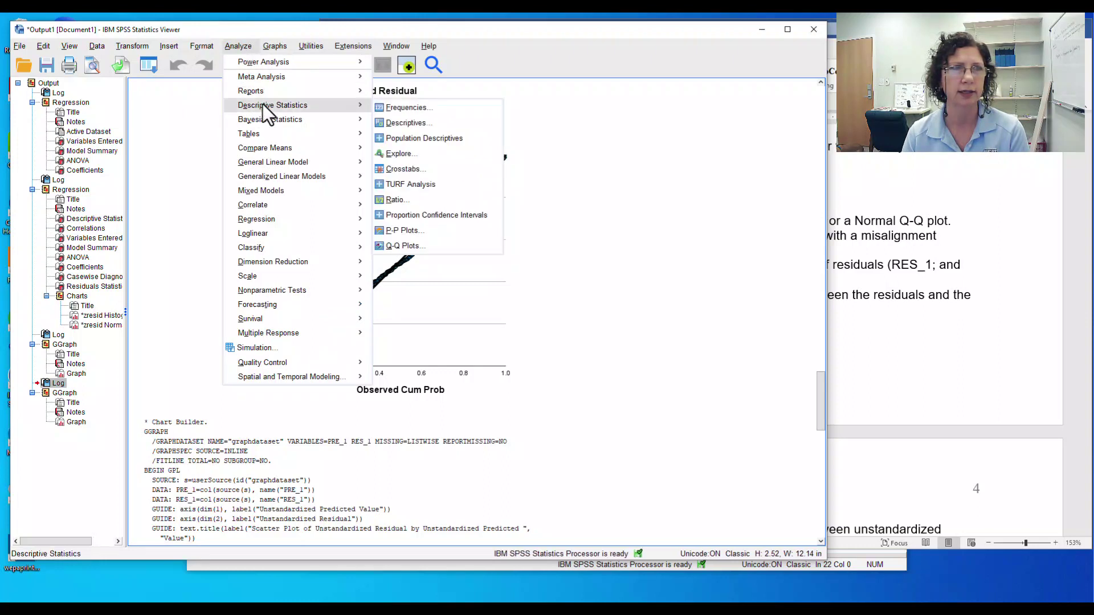
left_click(401, 153)
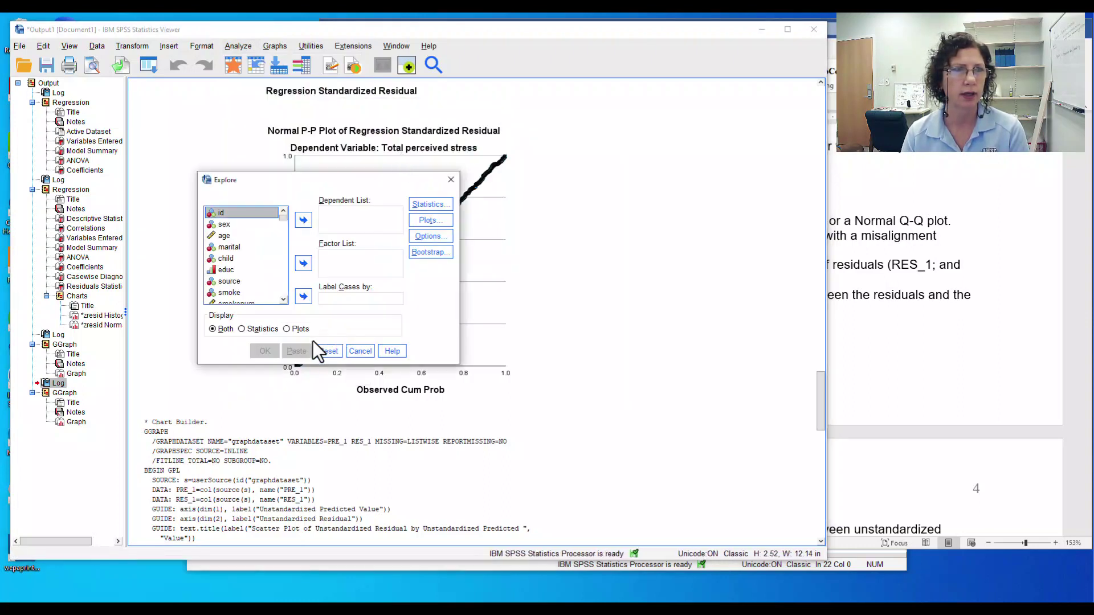
left_click_drag(286, 219, 287, 302)
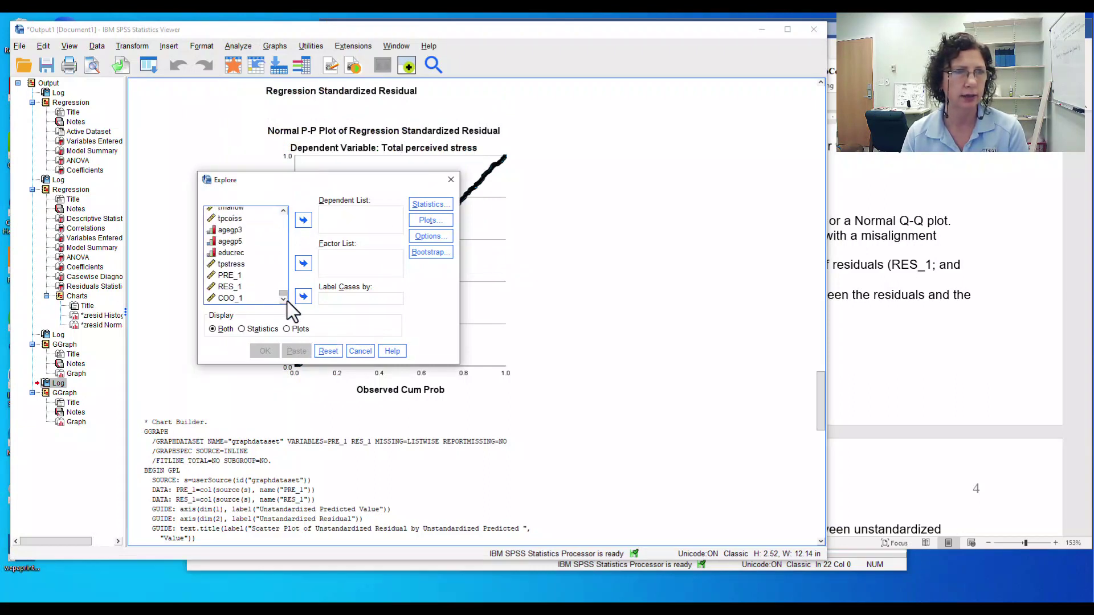
left_click(228, 287)
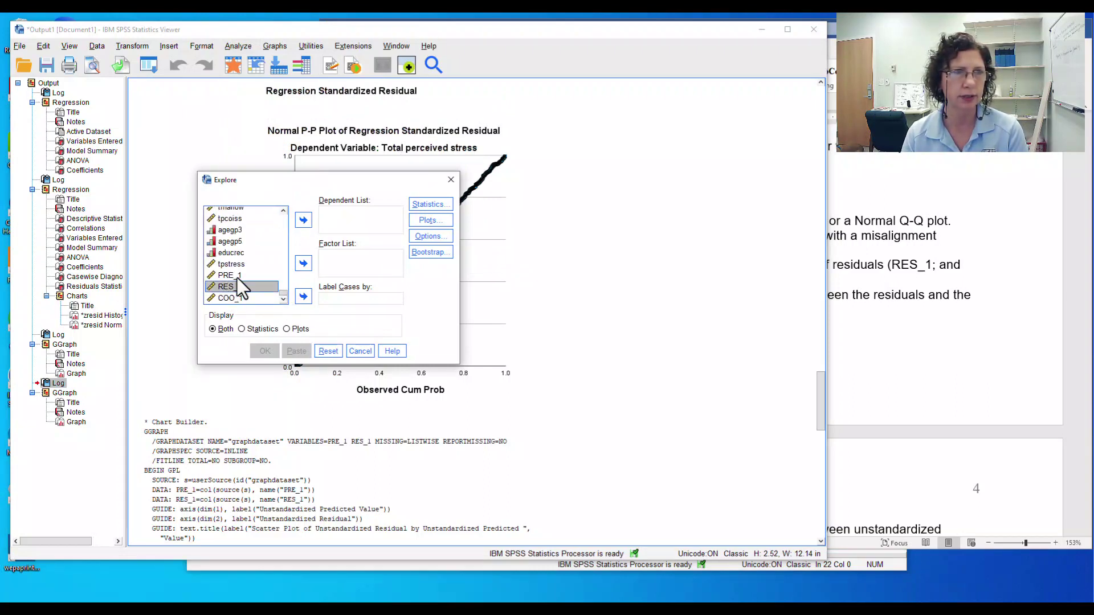
left_click(303, 220)
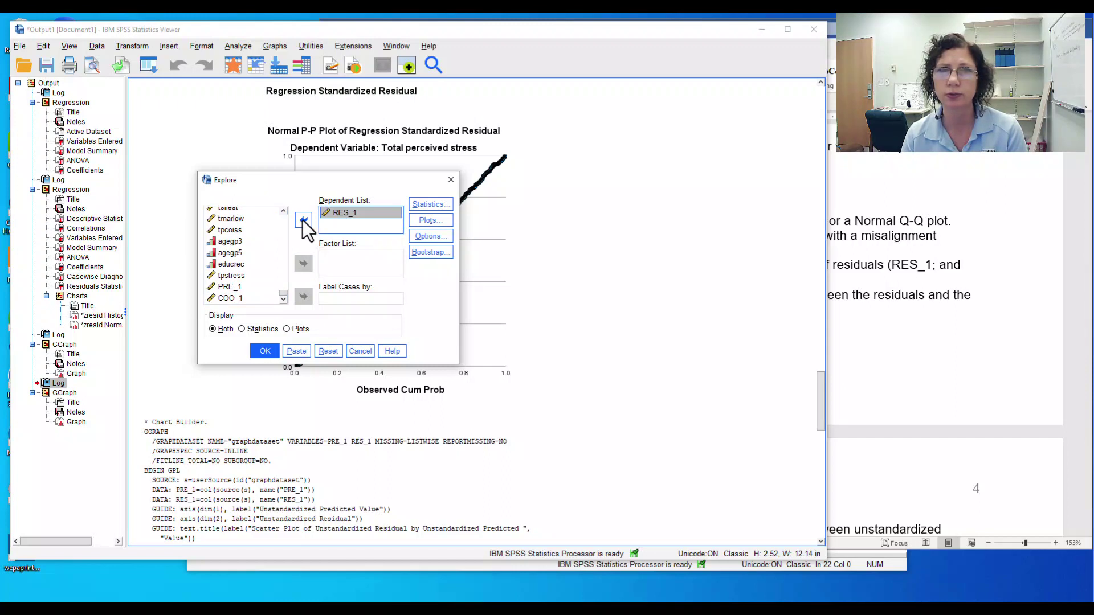
Step: Review Explore's statistics and missing-value options, leaving both sets of options unchanged
left_click(426, 203)
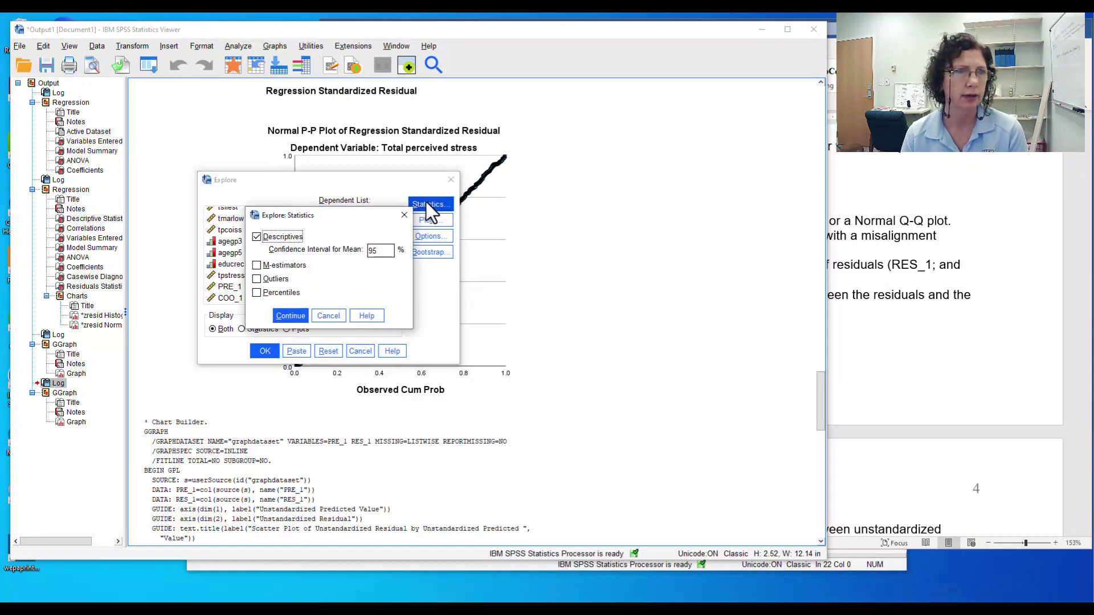
left_click(333, 317)
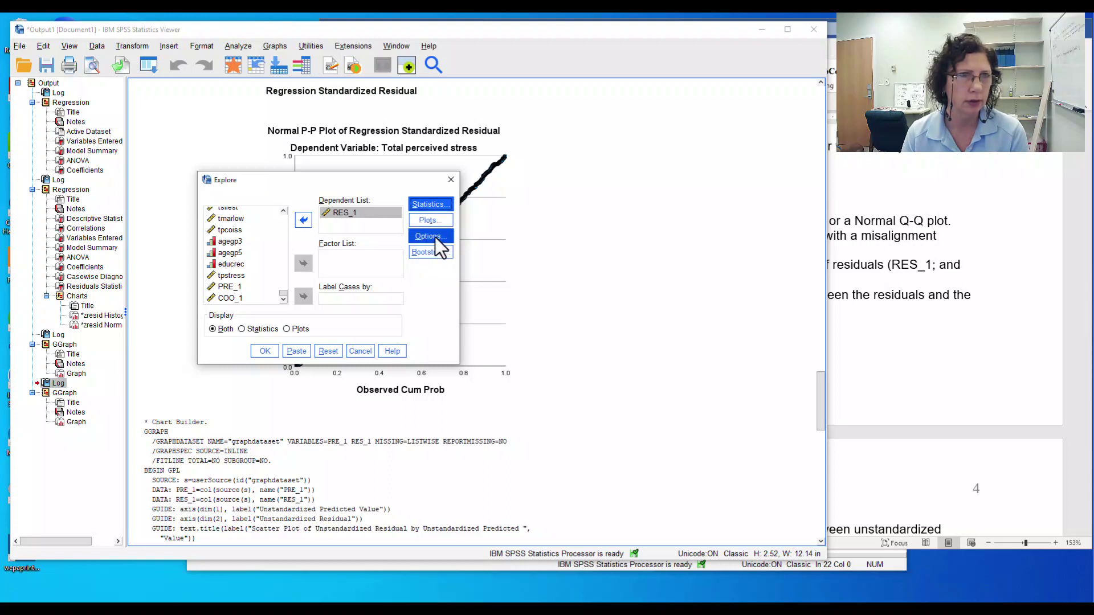
left_click(436, 237)
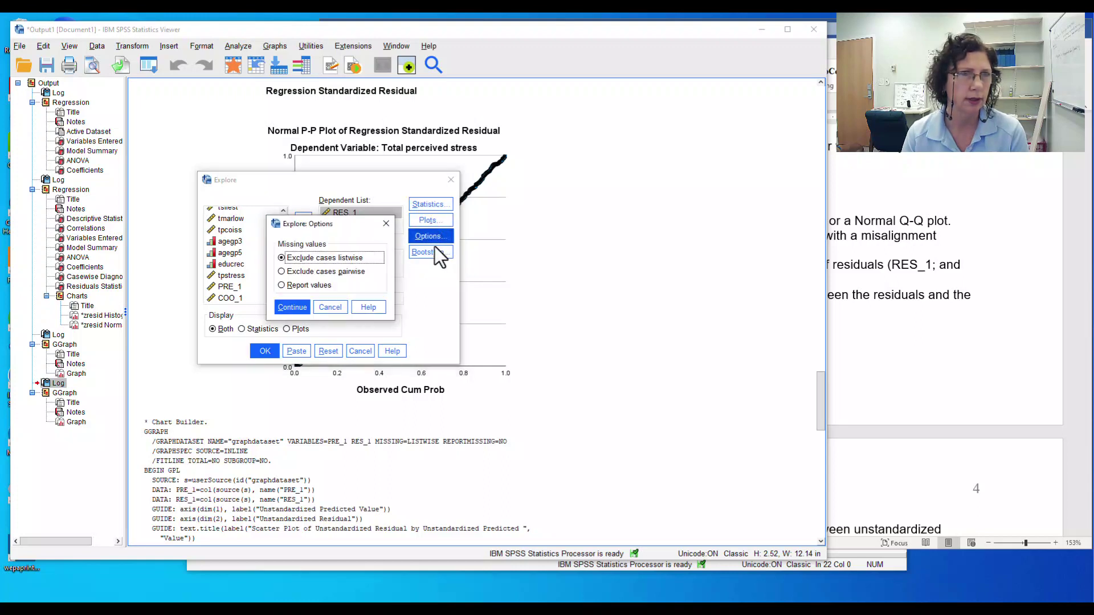
left_click(330, 306)
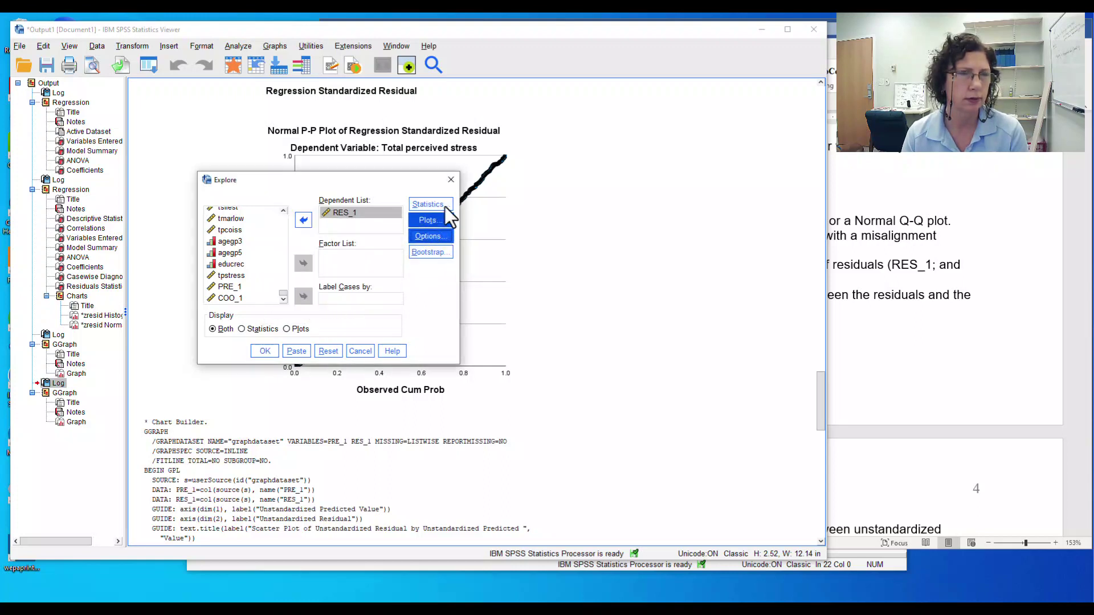
Step: Request normality plots with tests, exclude the stem-and-leaf plot, and paste the Explore command as syntax
left_click(438, 220)
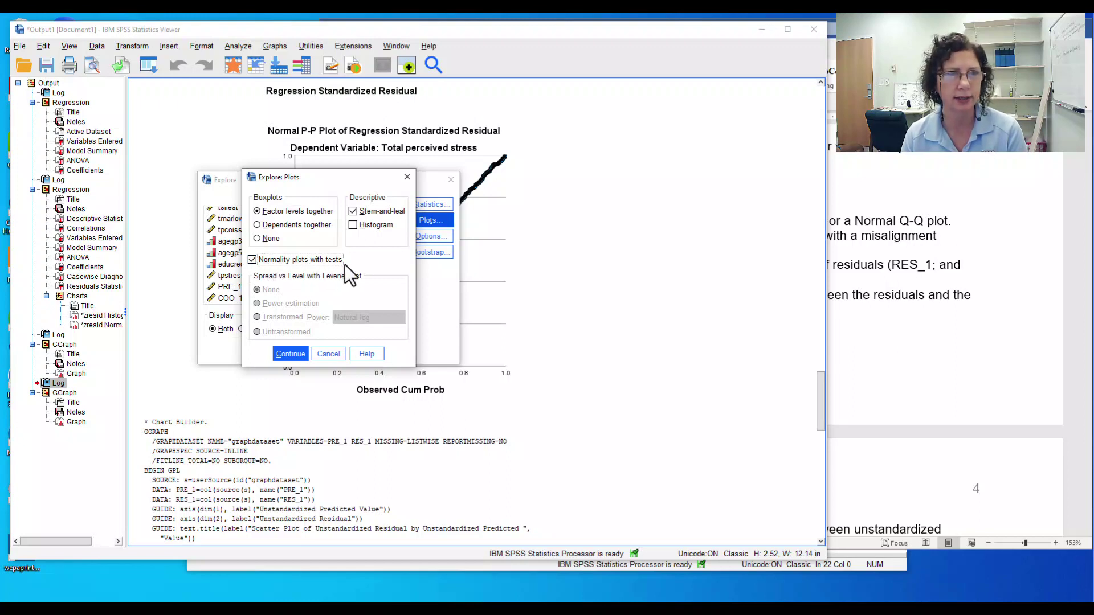
left_click(359, 214)
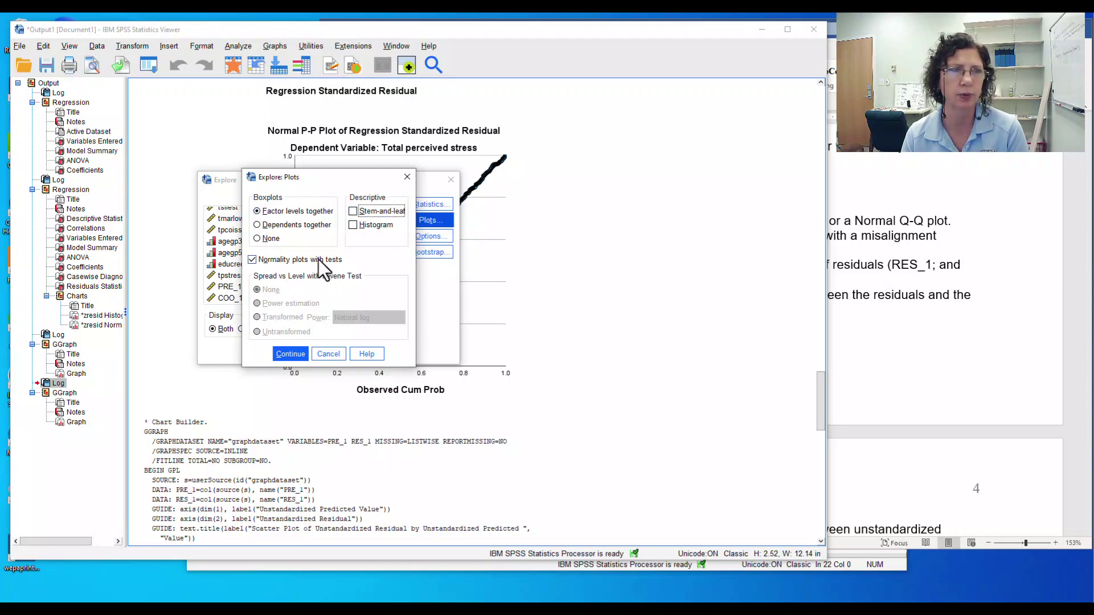
left_click(296, 353)
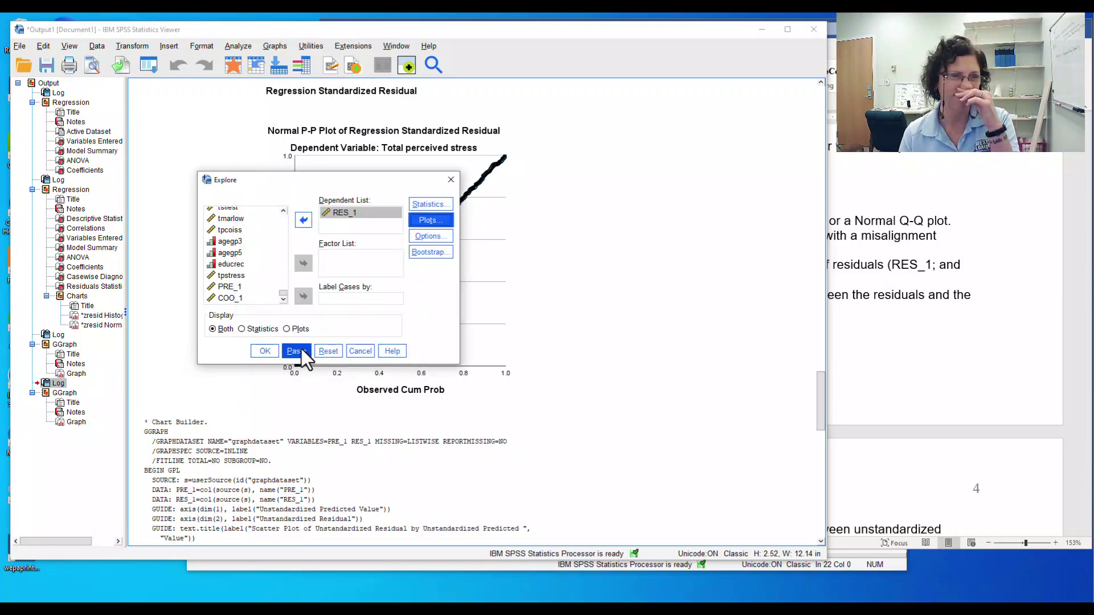
left_click(295, 354)
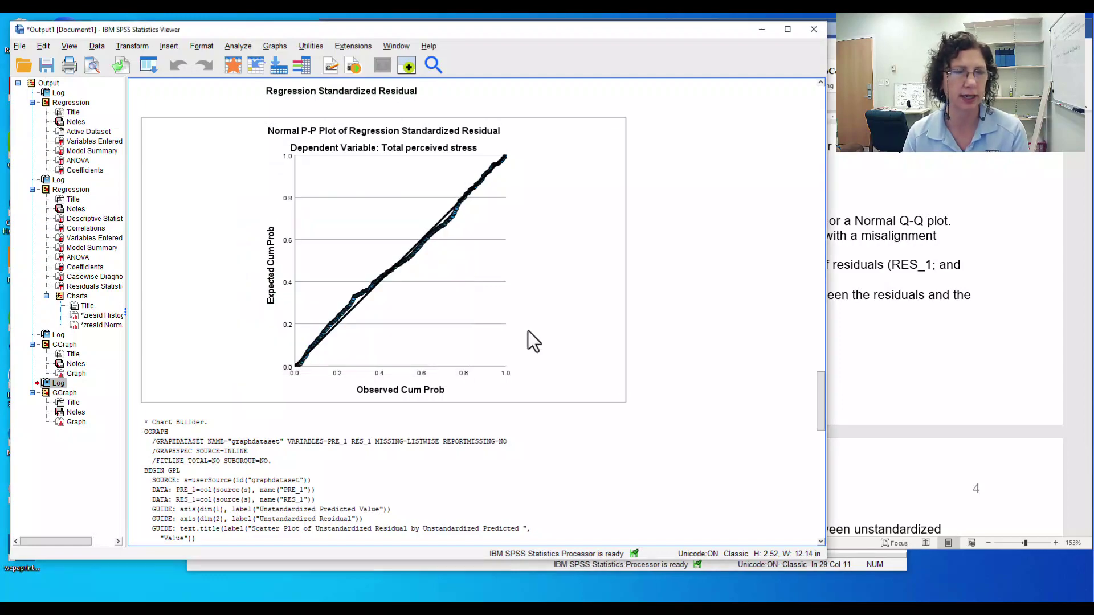
Step: Switch to the SPSS Syntax Editor containing the pasted EXAMINE command for RES_1
key("alt+Tab")
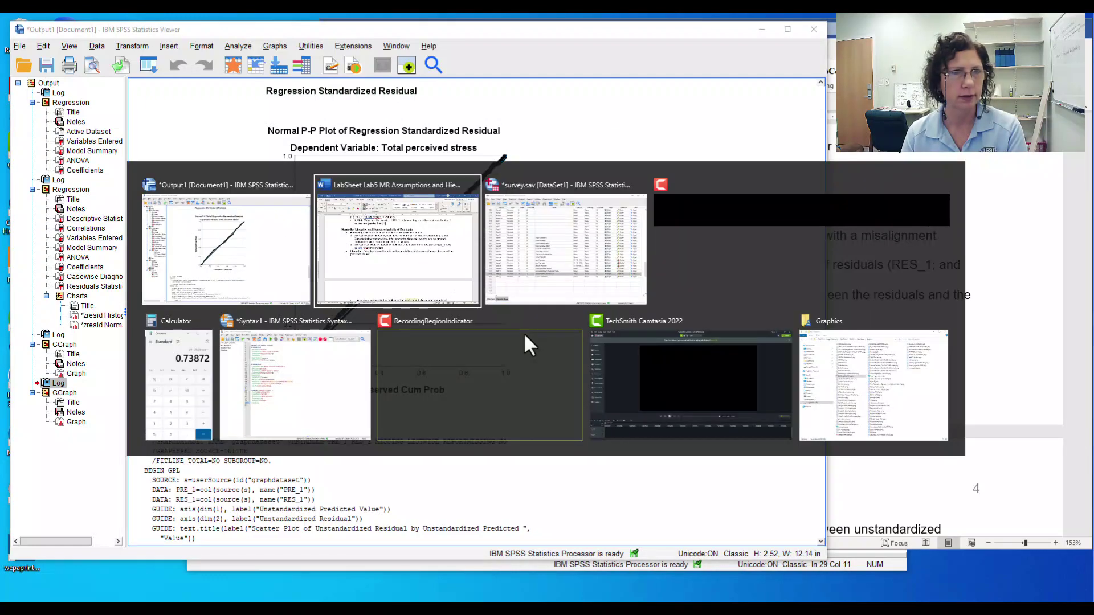
key("alt+Tab")
key("Tab")
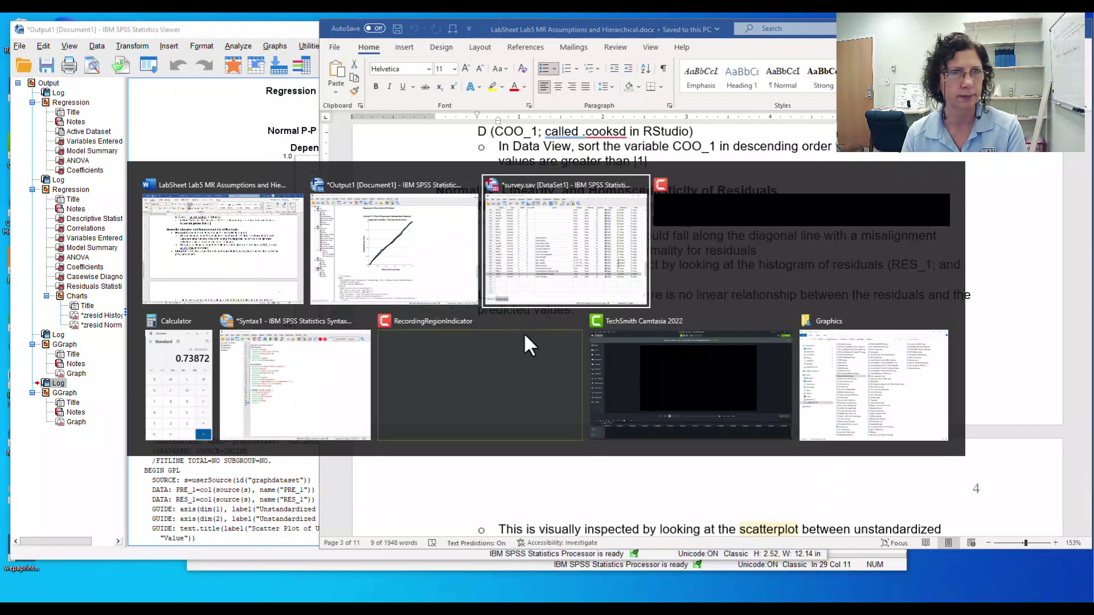
key("alt+Tab")
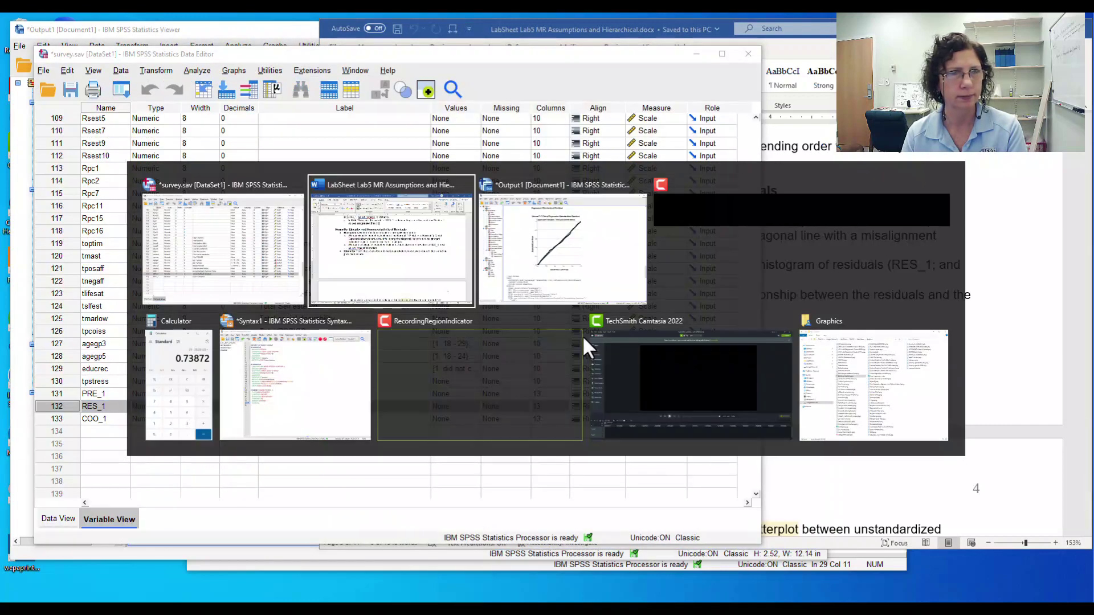
key("Tab")
key("Tab")
key("Tab")
key("Tab")
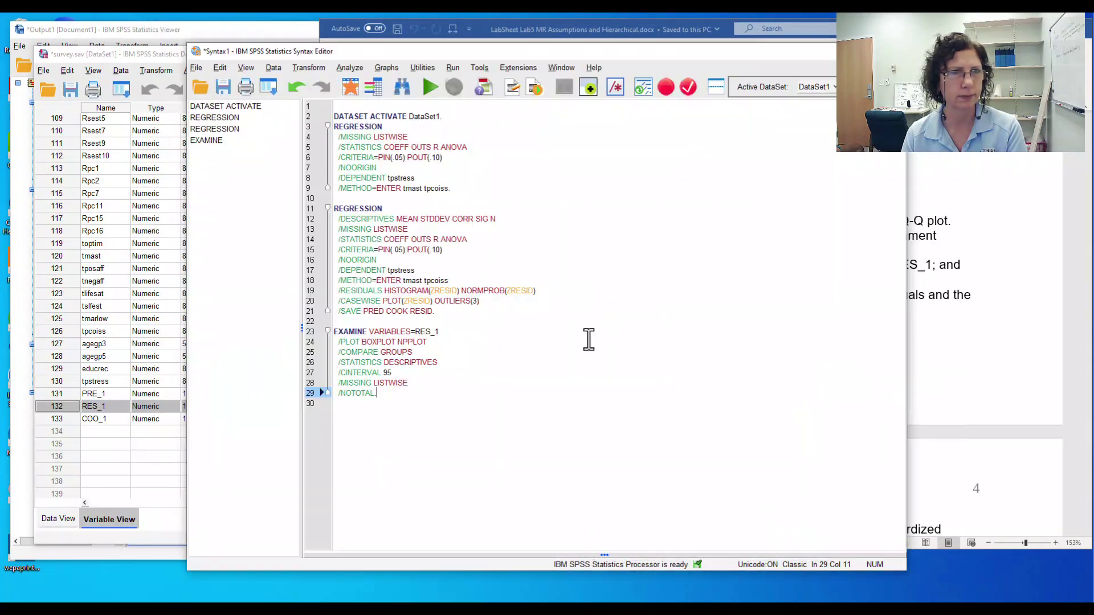
Step: Run the EXAMINE syntax for RES_1 and check the Tests of Normality table and the histogram of unstandardized residuals
left_click_drag(393, 393, 331, 331)
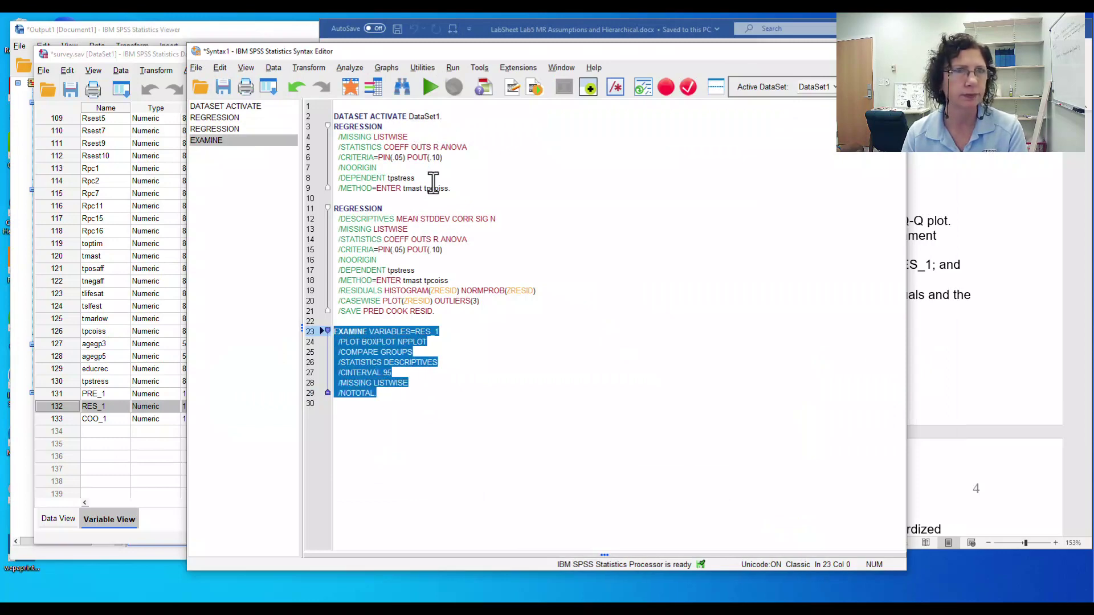
left_click(431, 86)
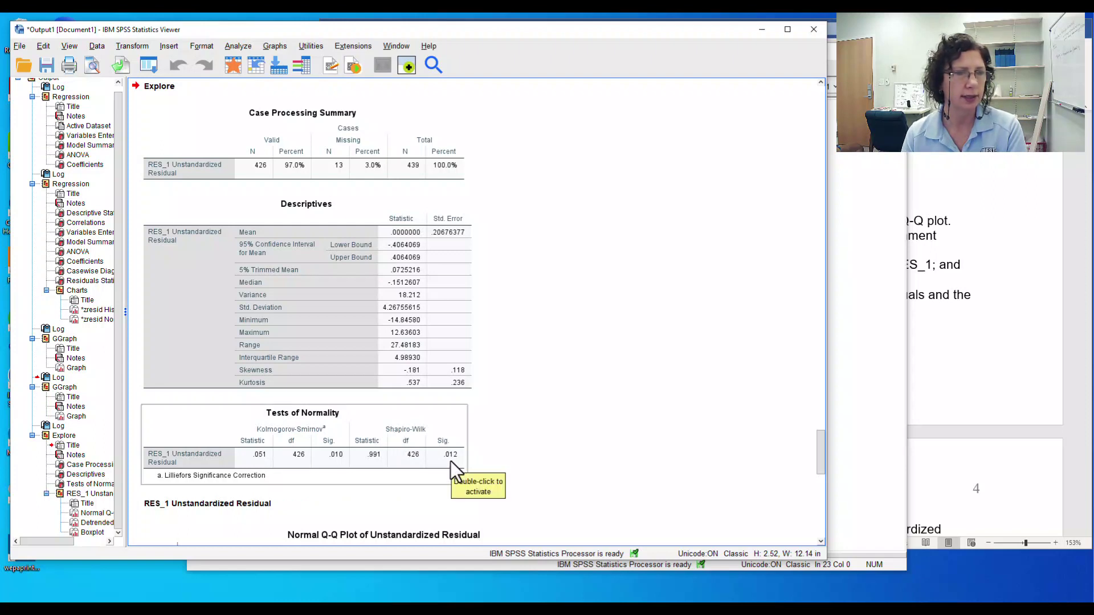
left_click(507, 456)
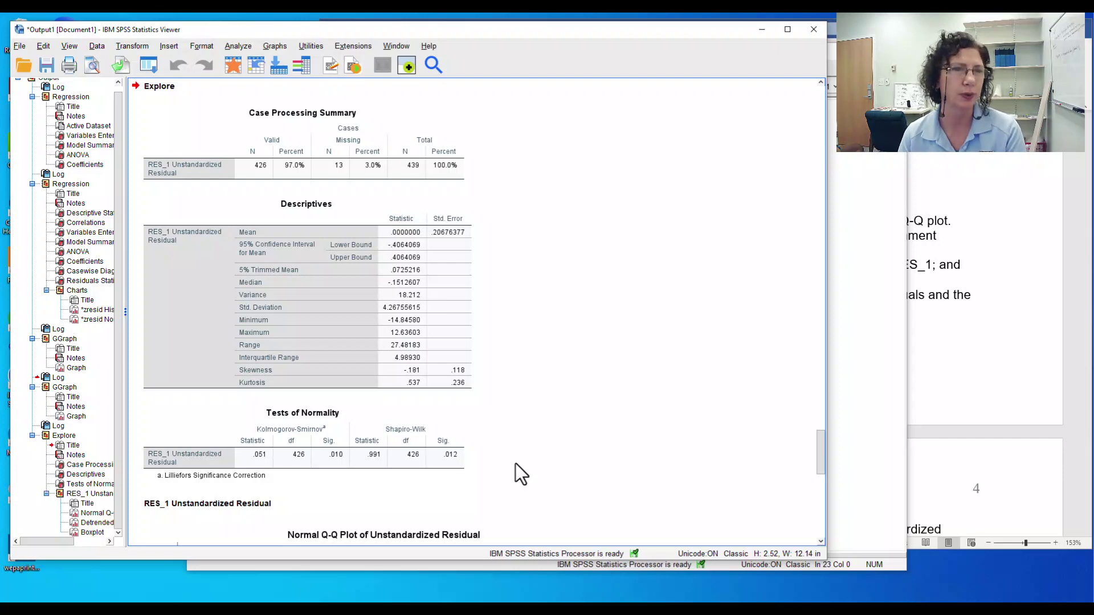
scroll(603, 352, "up", 10)
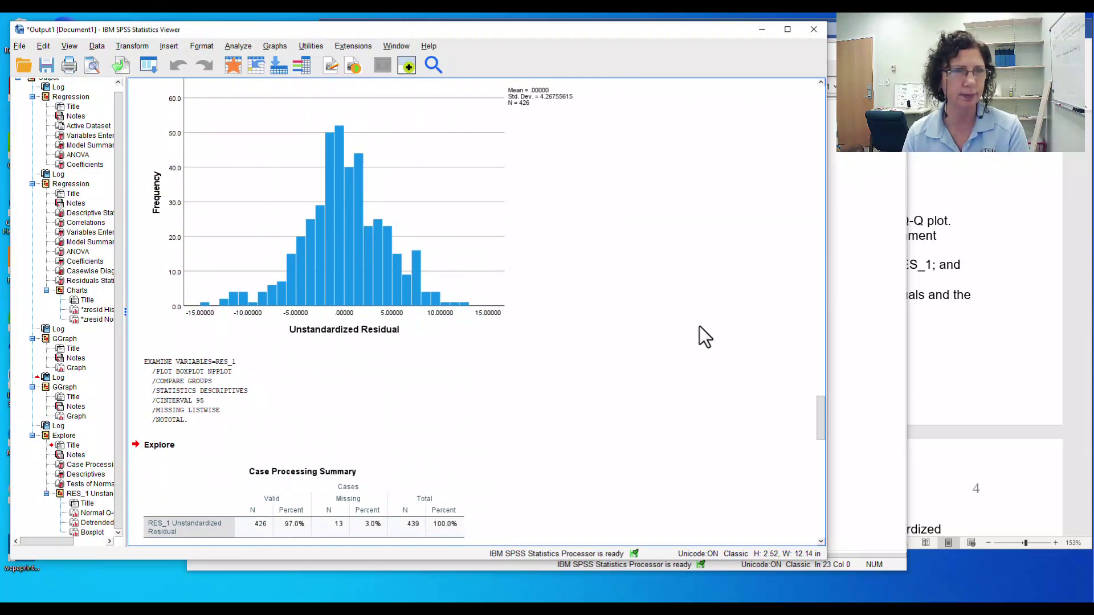
scroll(699, 337, "up", 2)
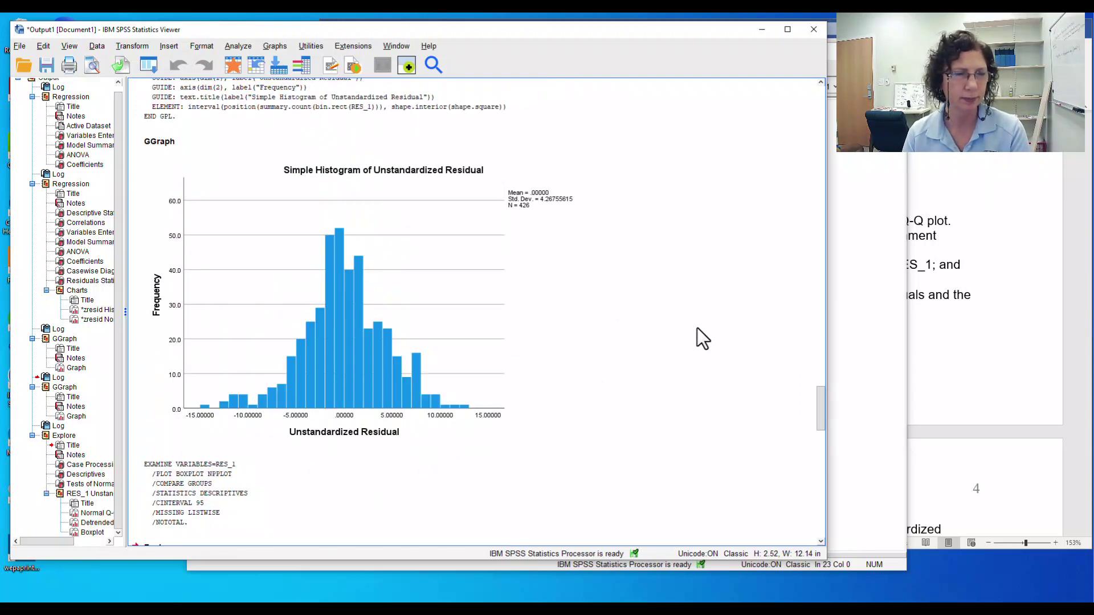
scroll(670, 329, "down", 4)
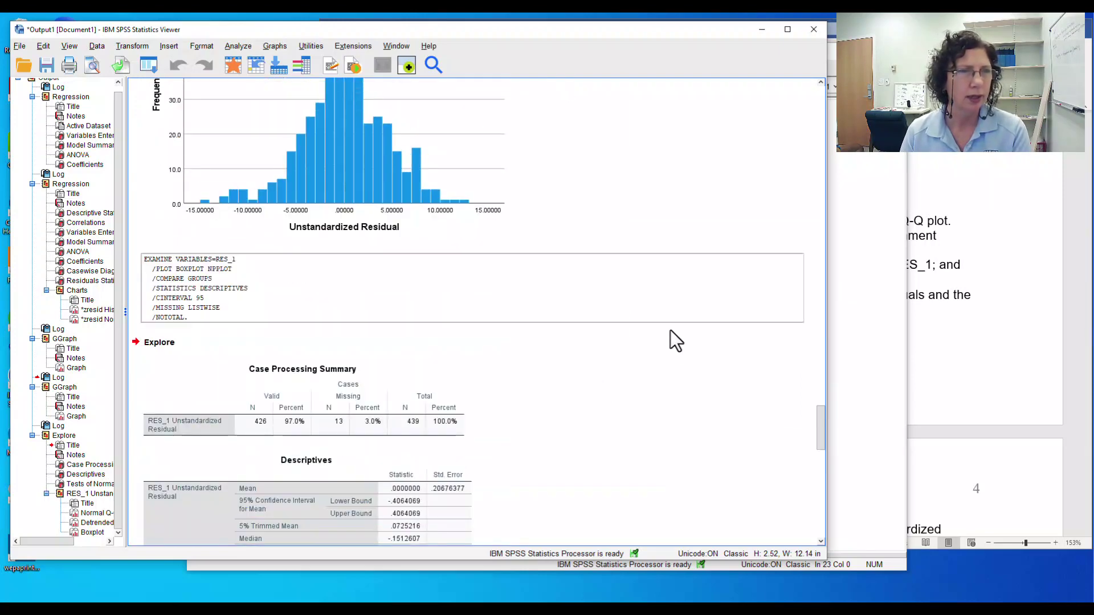
Step: Switch to the Word lab sheet and review the notes on normality (P-P plot, histogram) and linearity of residuals
left_click(981, 318)
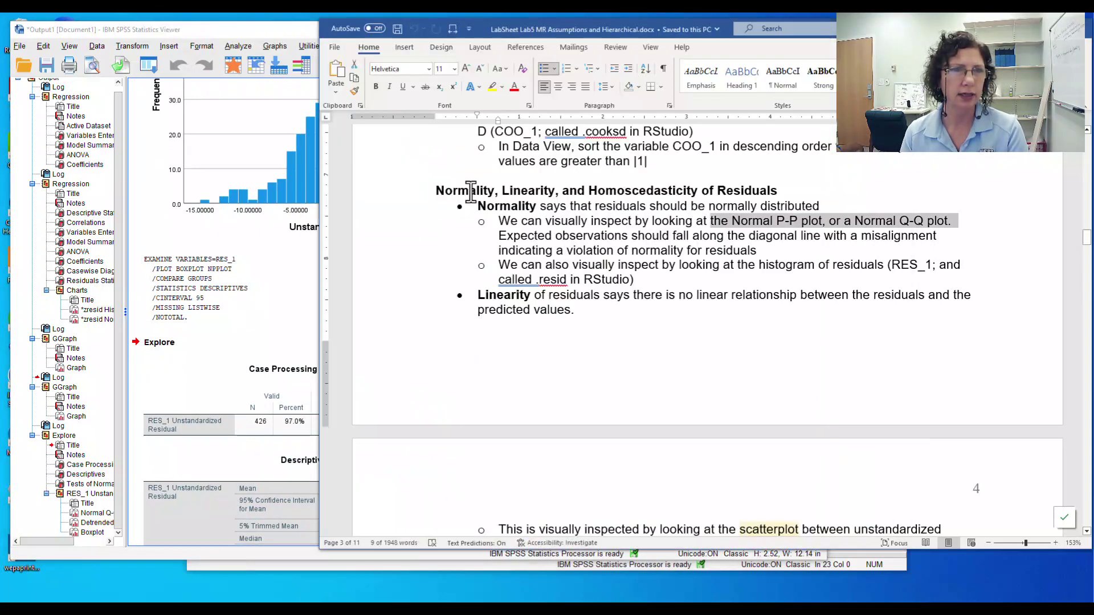
left_click_drag(571, 207, 819, 207)
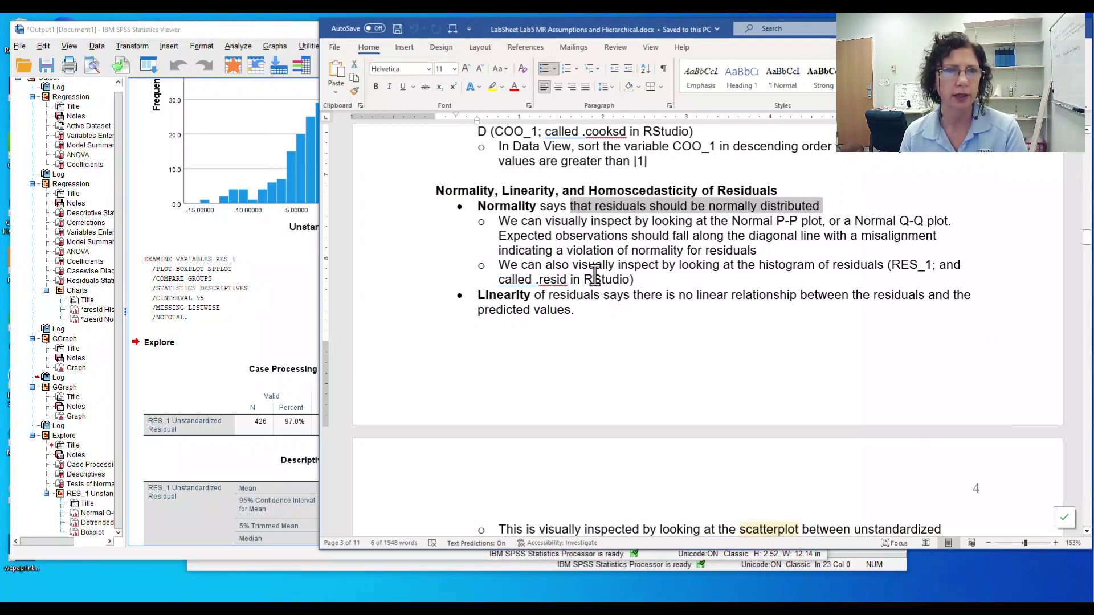
left_click_drag(691, 269, 817, 267)
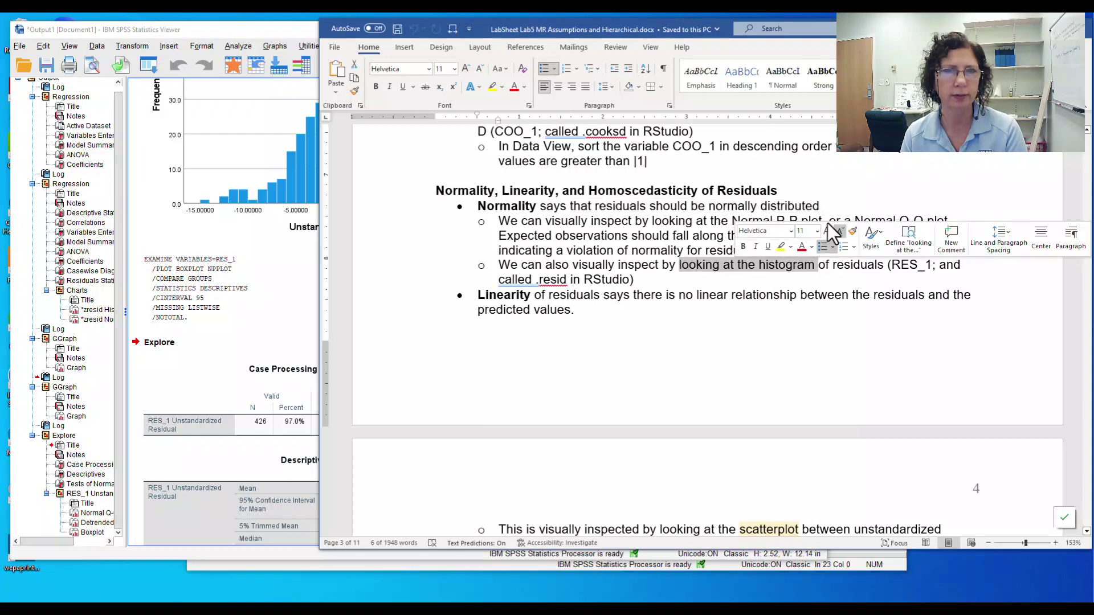
left_click_drag(733, 216, 832, 222)
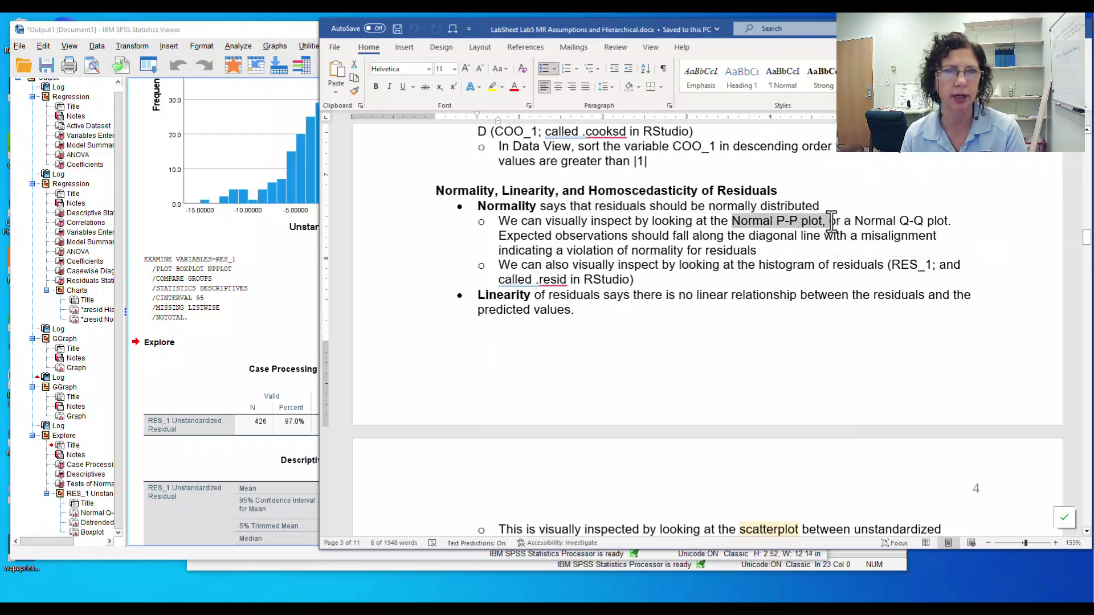
left_click(976, 358)
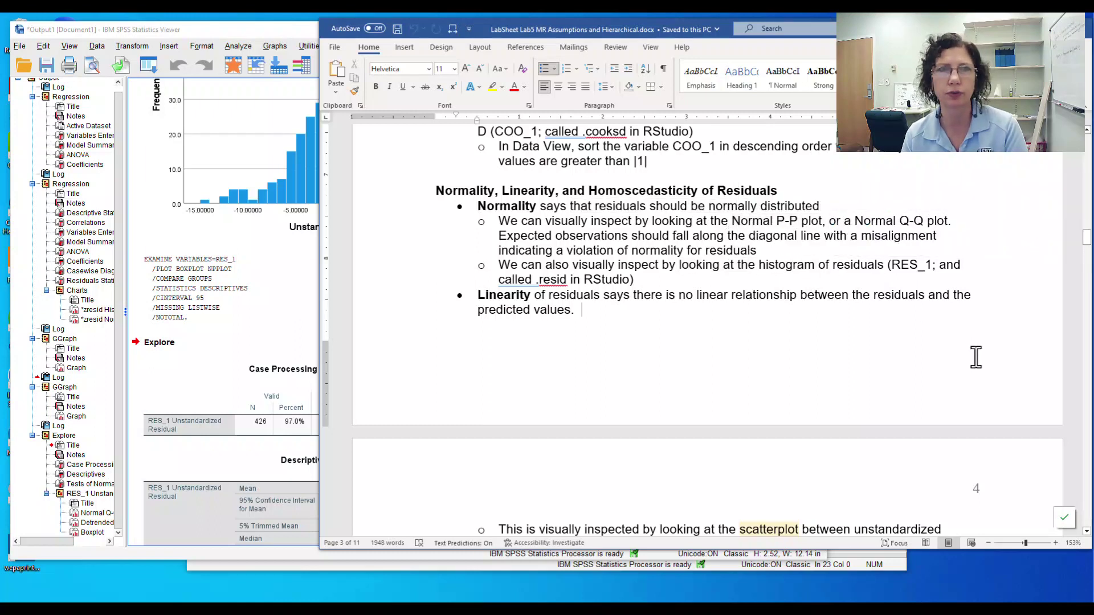
scroll(716, 308, "down", 3)
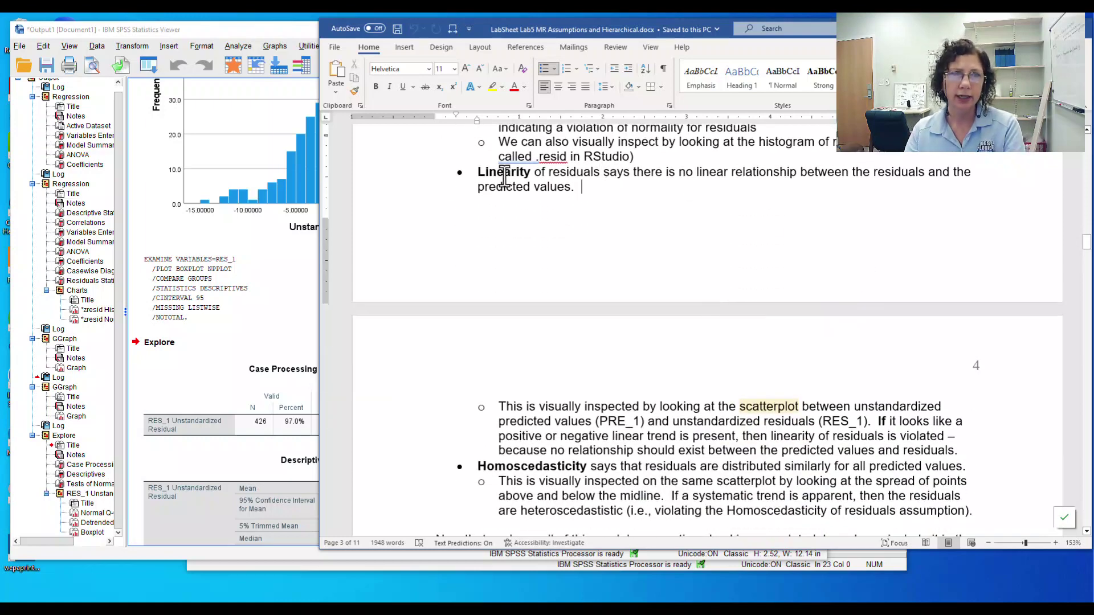
left_click_drag(480, 171, 814, 183)
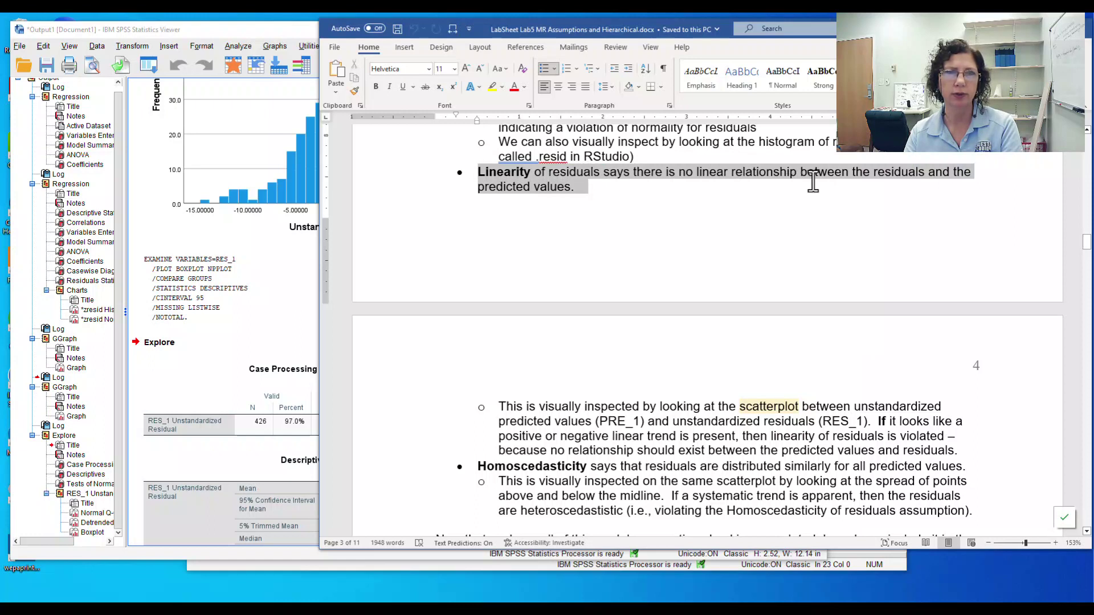
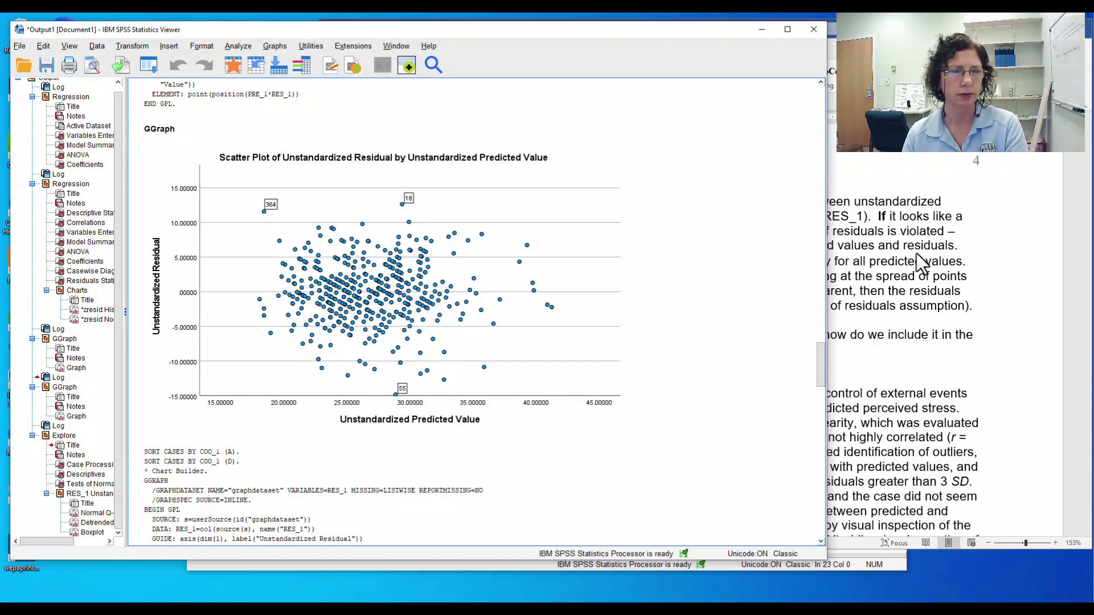
Step: Set up a two-tailed Pearson bivariate correlation between PRE_1 and RES_1 and paste its command into the syntax file
left_click(239, 45)
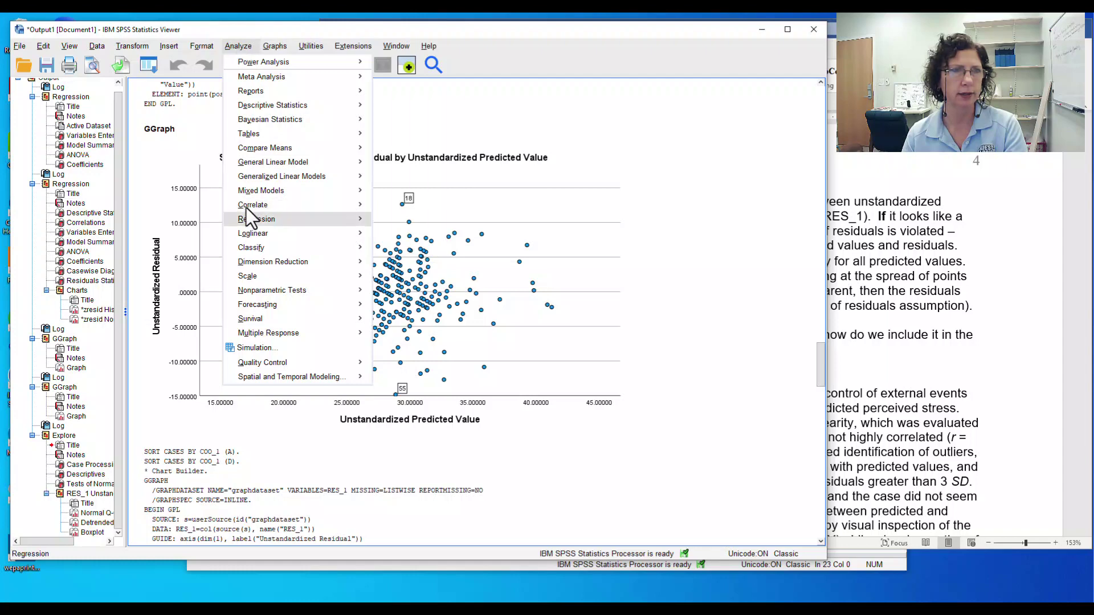
mouse_move(245, 204)
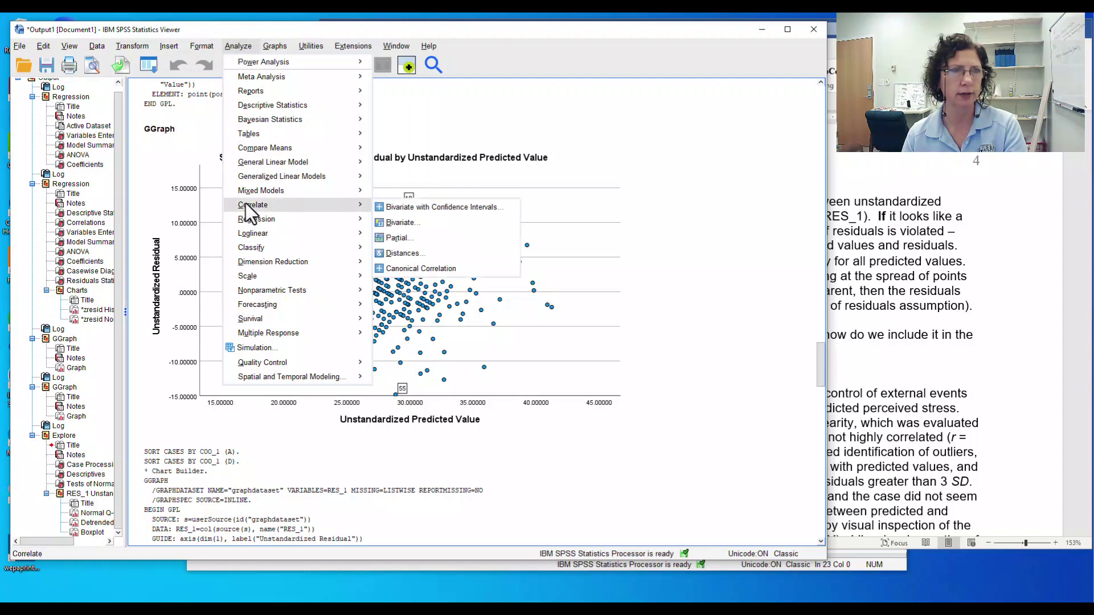
left_click(401, 222)
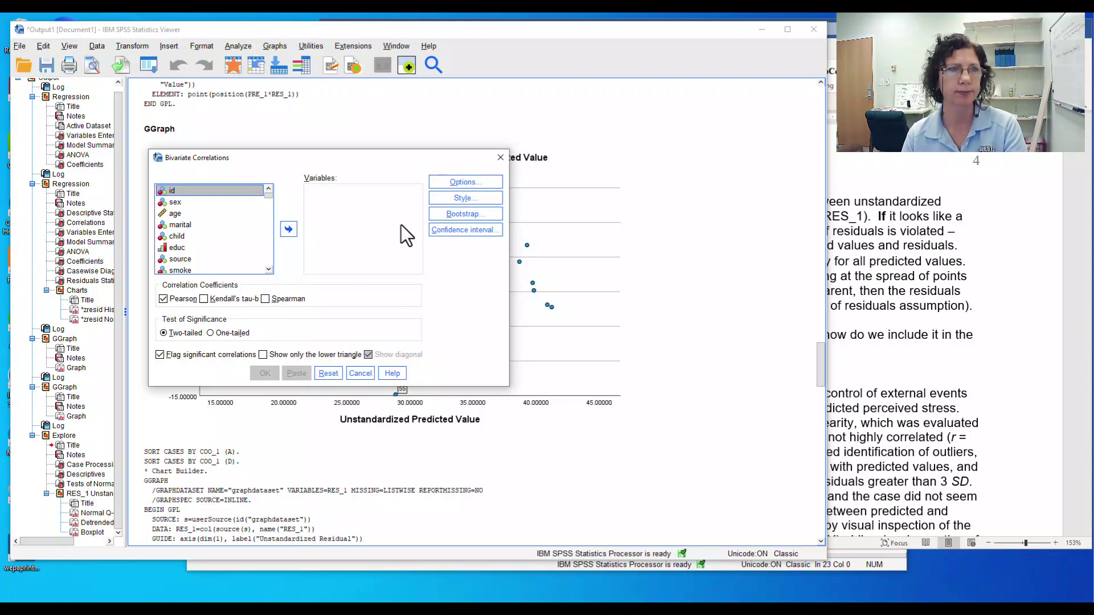
left_click_drag(265, 197, 275, 271)
left_click(183, 245)
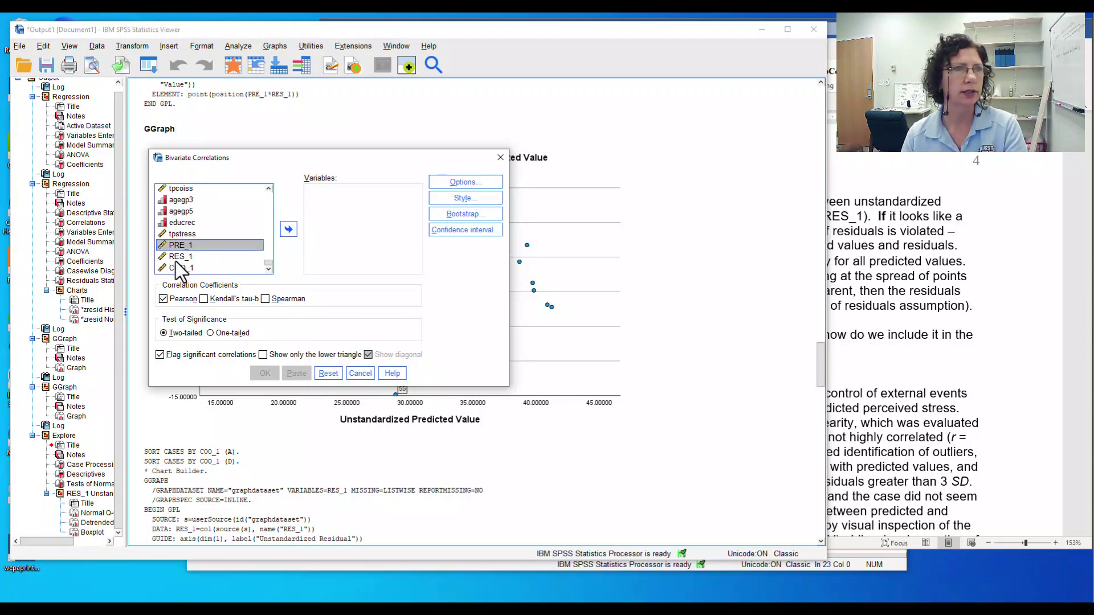
left_click(192, 254, "shift")
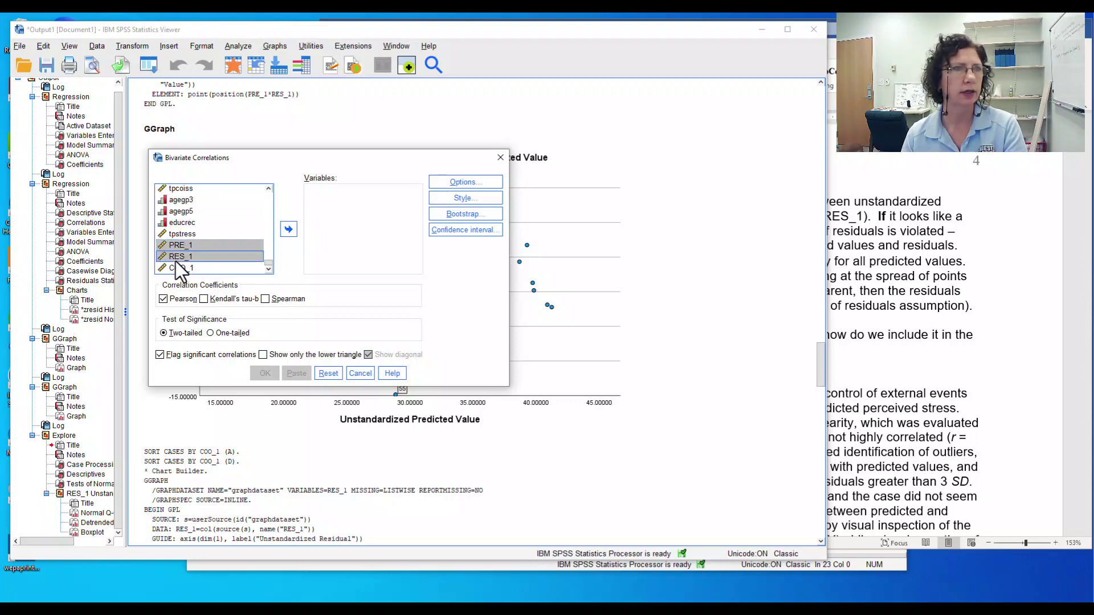
left_click(289, 229)
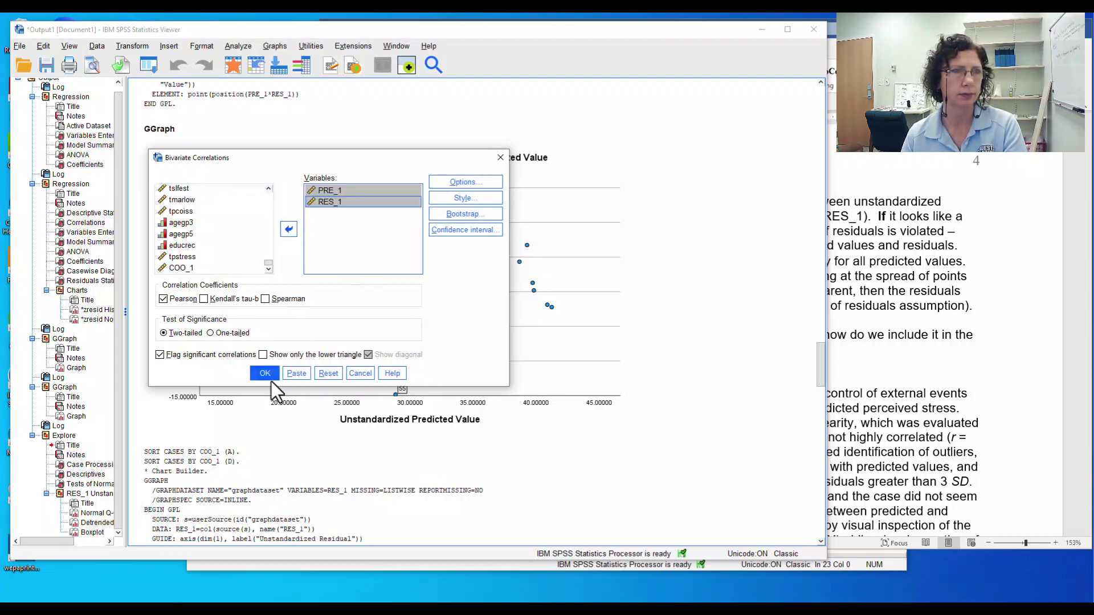
left_click(296, 373)
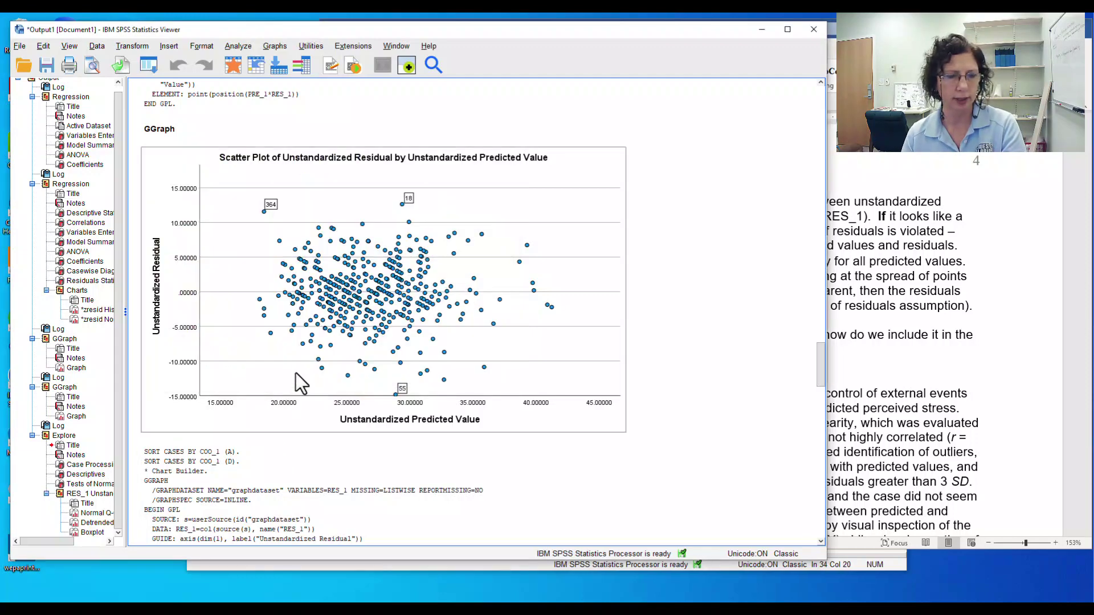
Step: Run only the CORRELATIONS block for PRE_1 and RES_1 from the syntax file
key("alt+Tab")
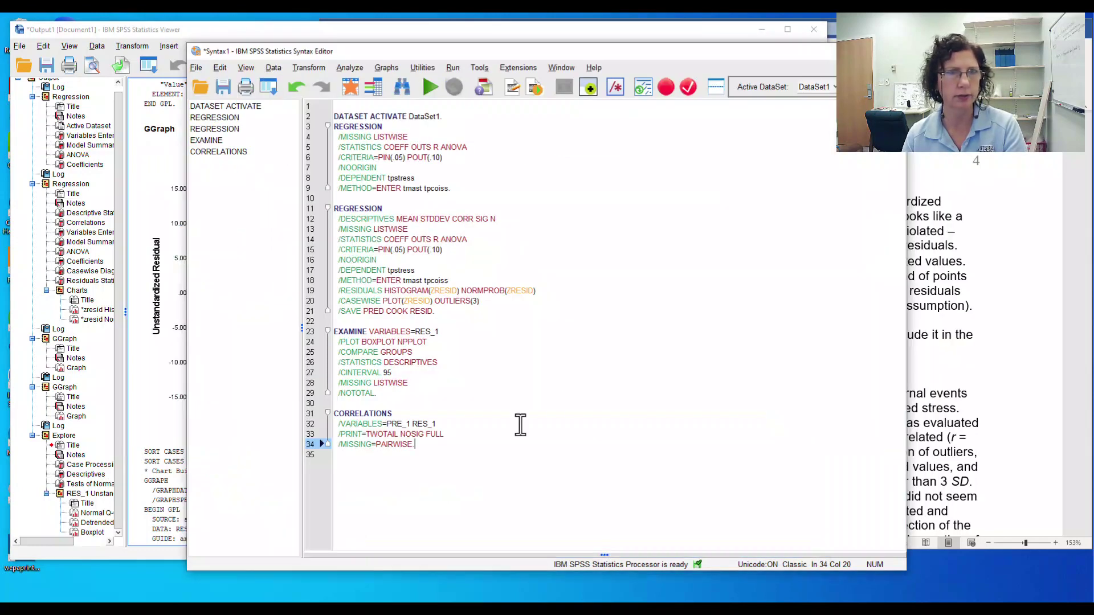
left_click_drag(421, 453, 335, 404)
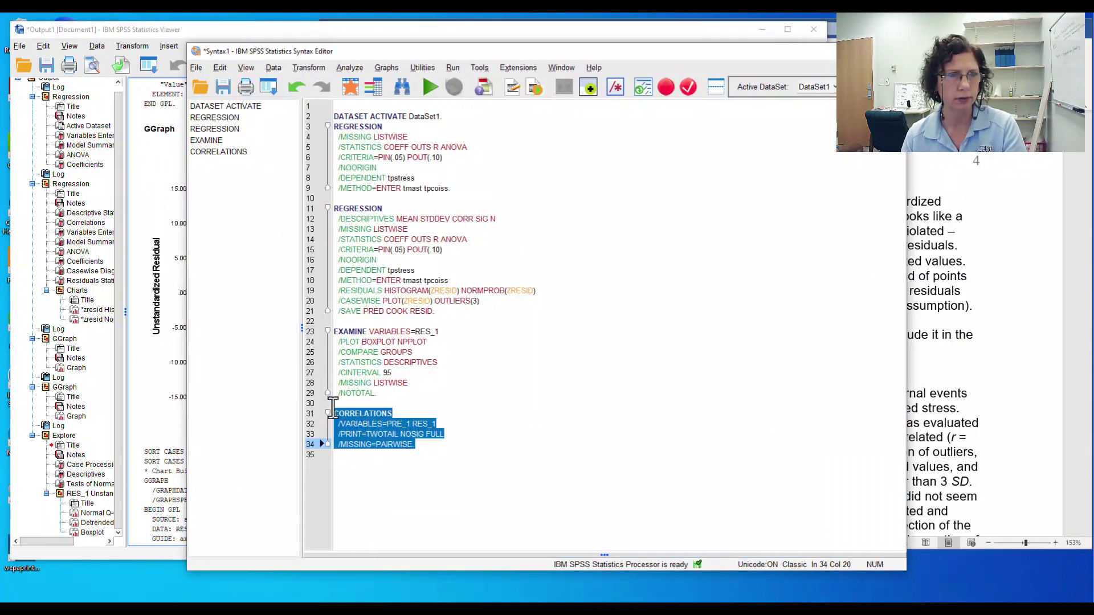
left_click(430, 85)
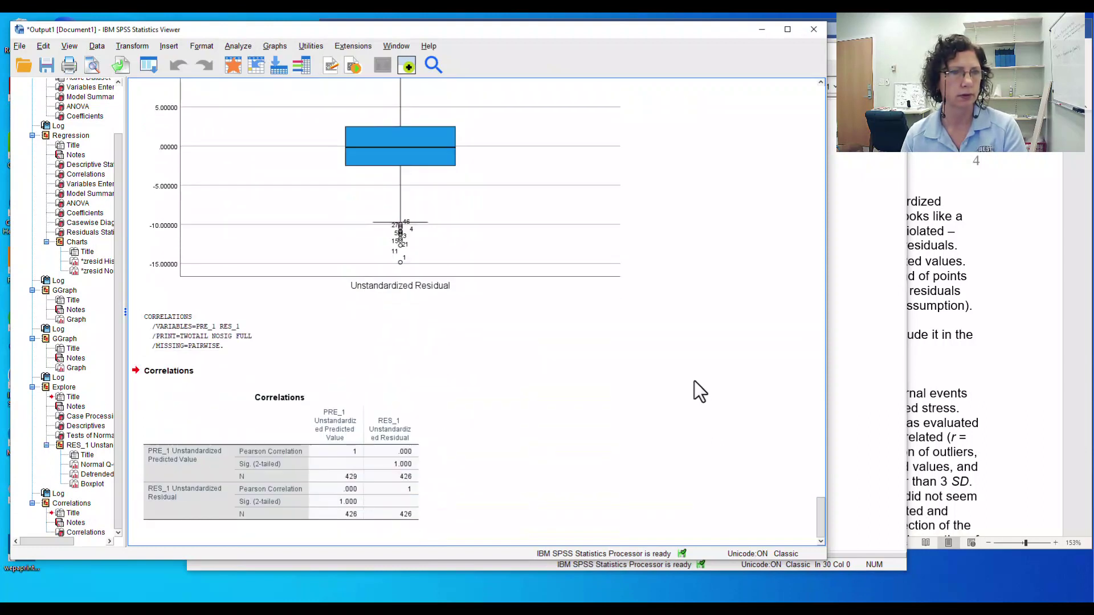
Step: Examine the Pearson correlation between PRE_1 and RES_1, opening the Correlations table for editing to inspect the coefficient cell, and close it again
left_click(407, 500)
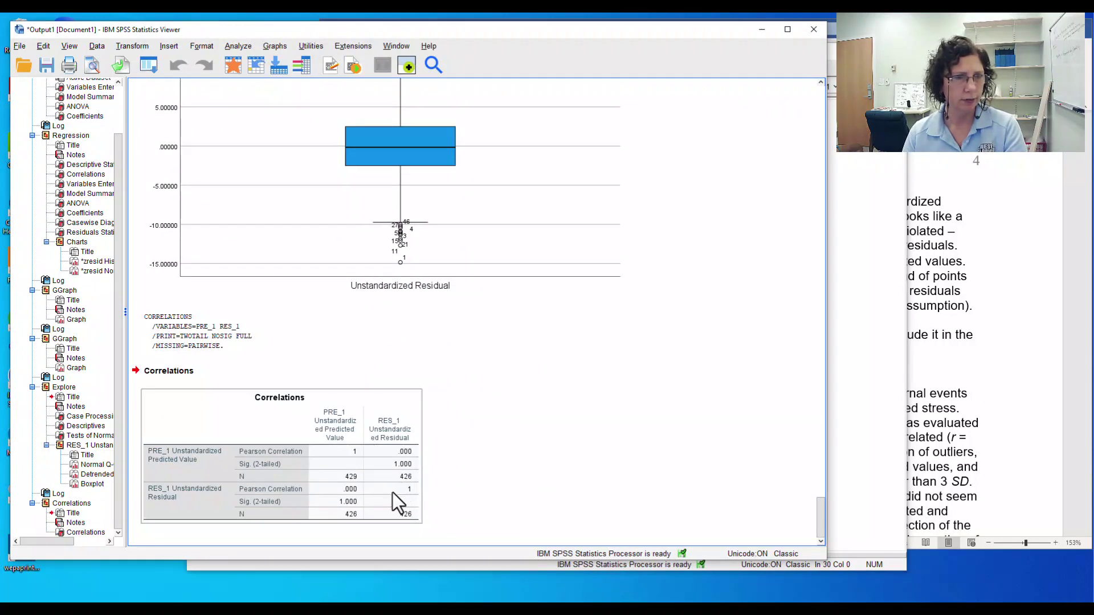
left_click(405, 454)
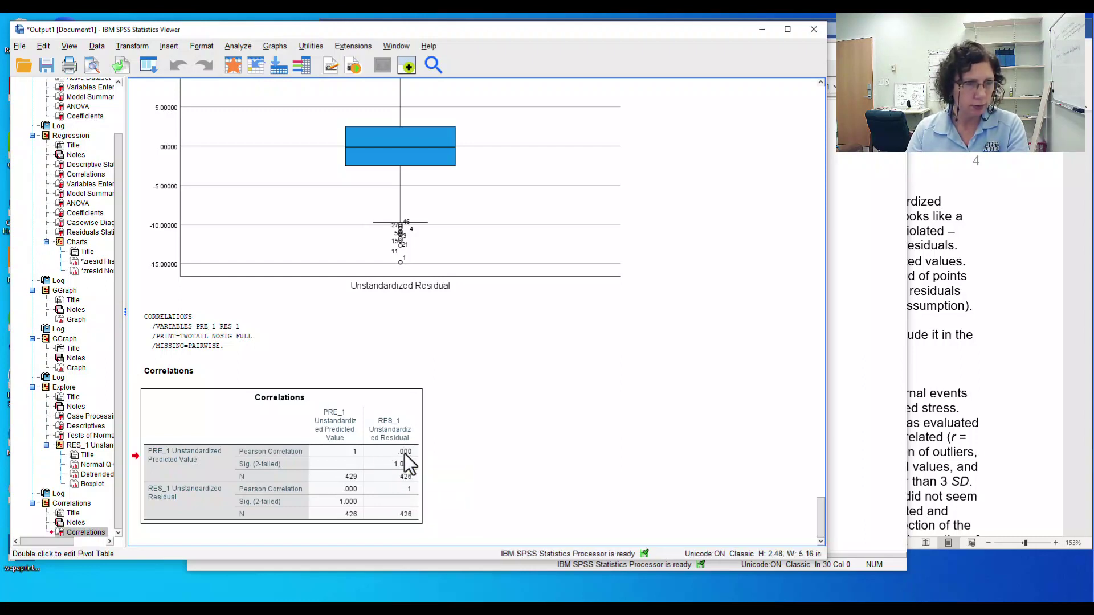
double_click(404, 453)
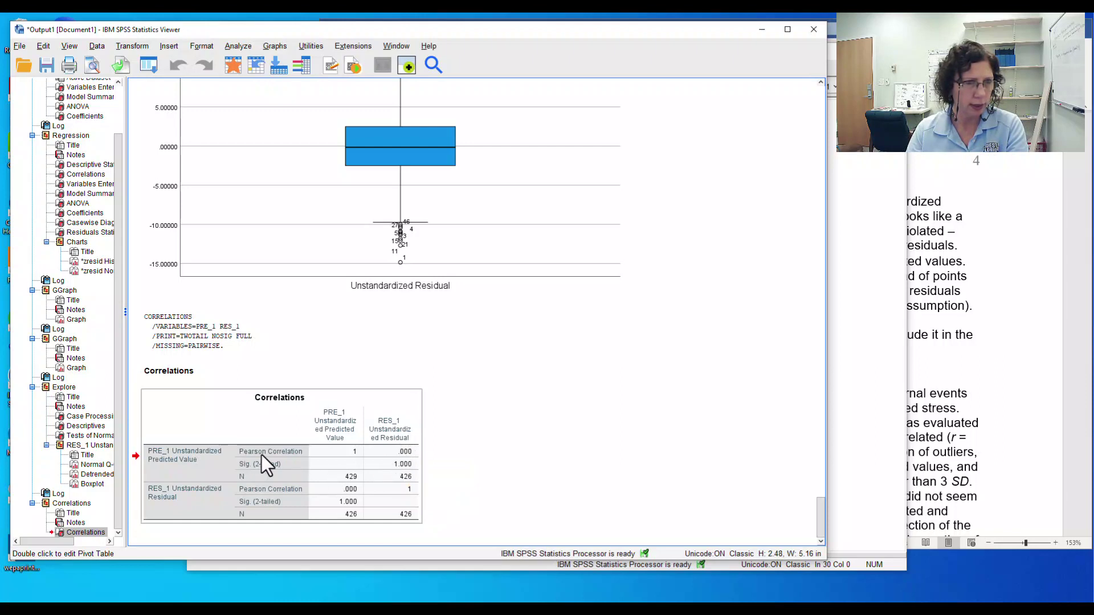
left_click(403, 455)
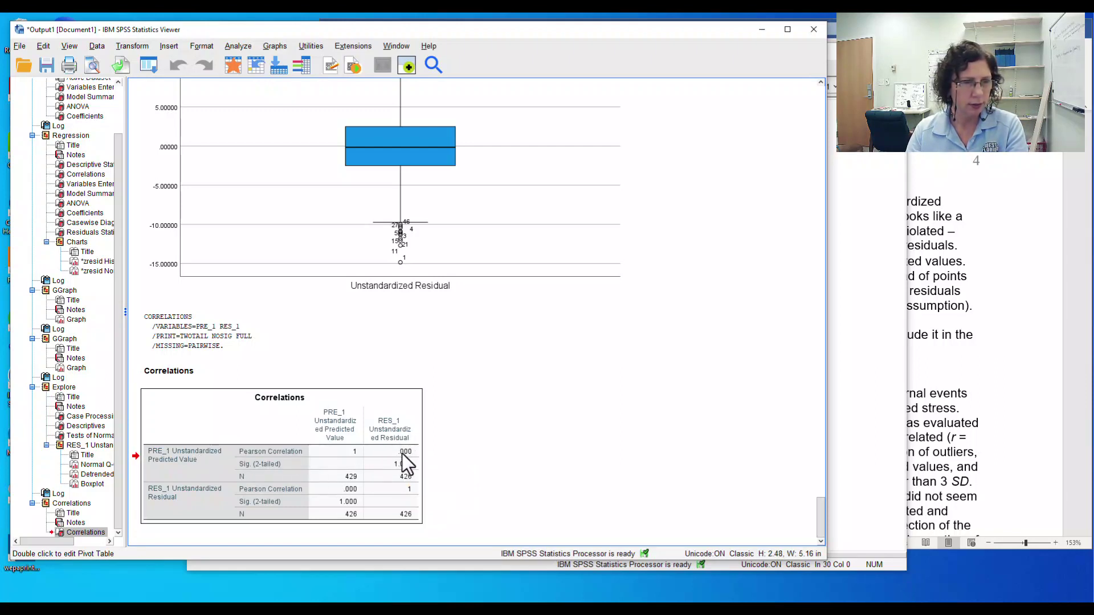
double_click(403, 454)
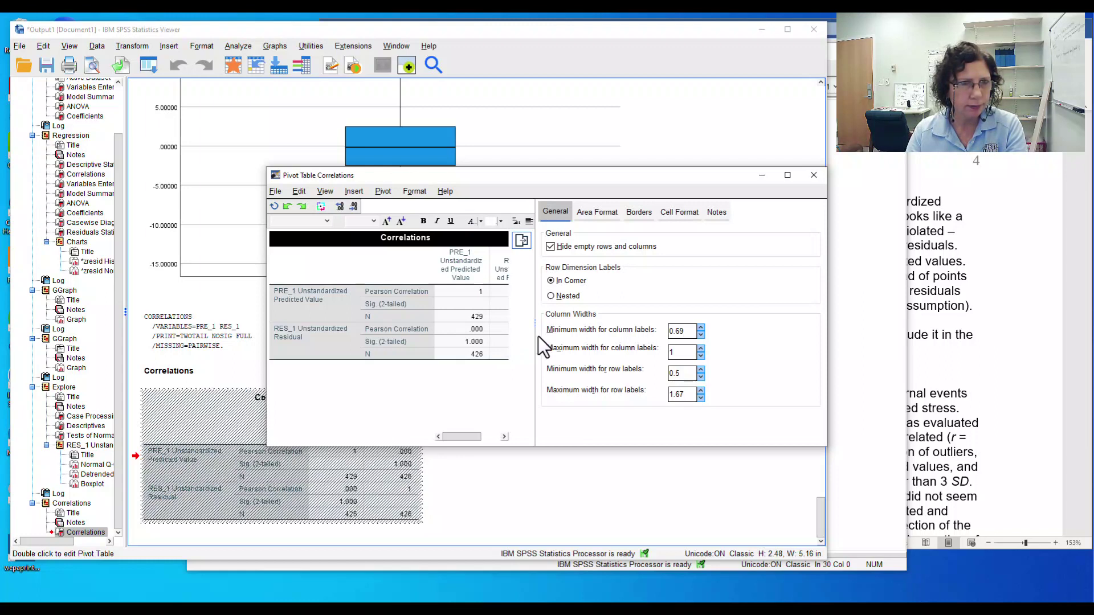
left_click(473, 330)
mouse_move(477, 330)
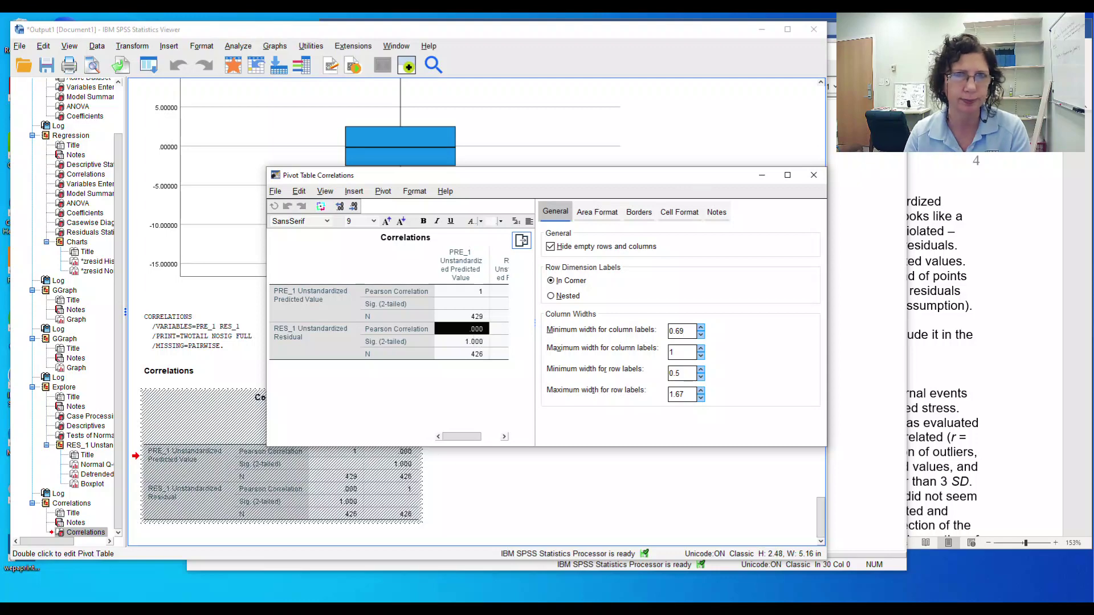
left_click(812, 177)
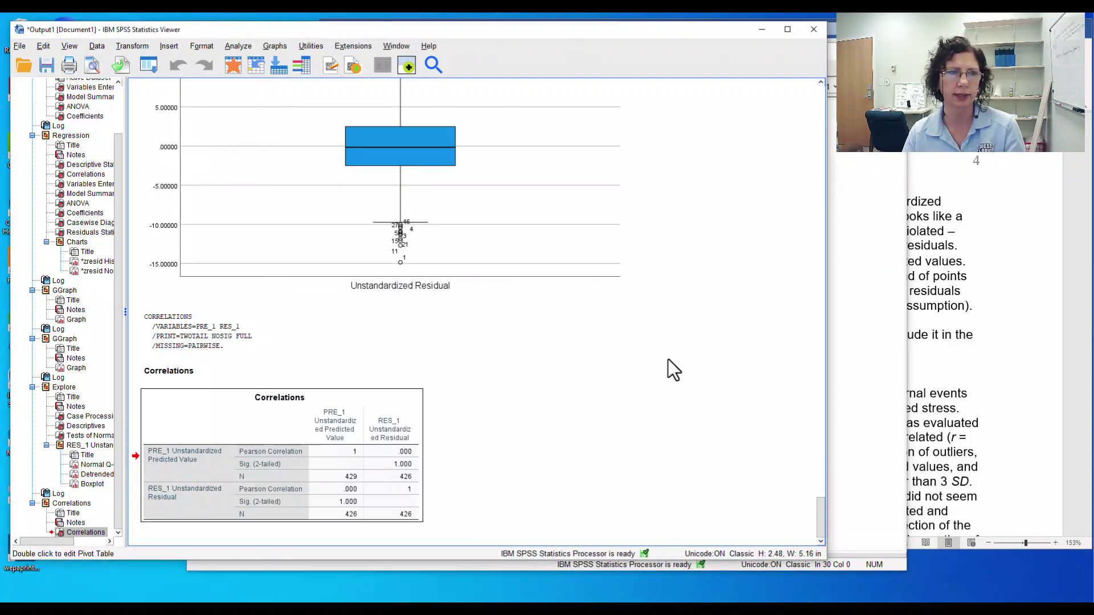
left_click(345, 445)
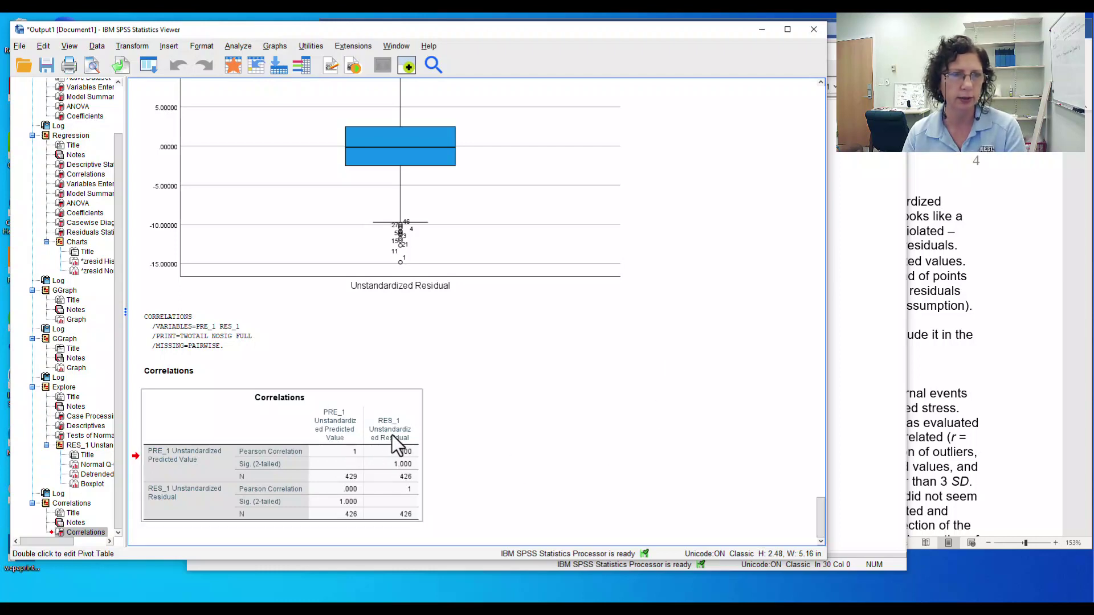
left_click(408, 452)
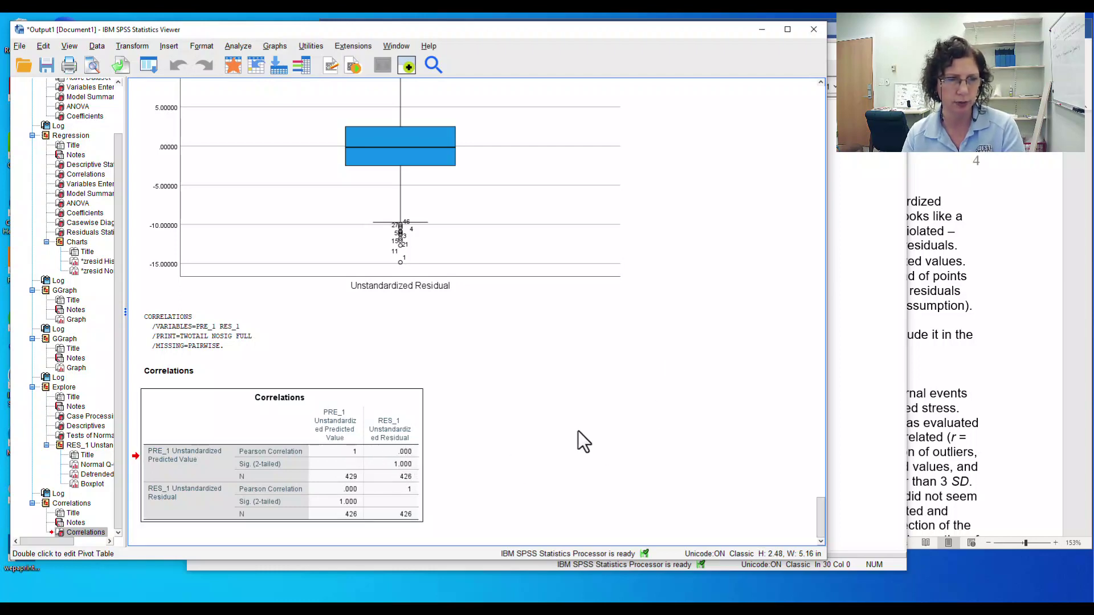
Step: Return to the Word lab sheet and review the linearity note and its scatterplot explanation
left_click(1017, 347)
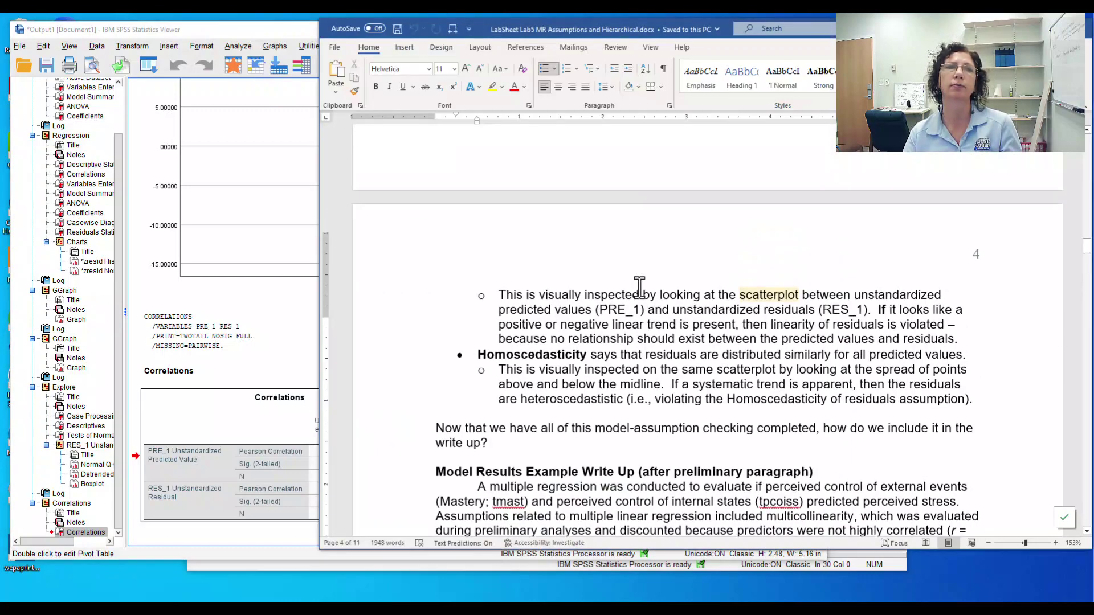
scroll(639, 288, "up", 3)
scroll(640, 288, "down", 1)
scroll(641, 294, "up", 1)
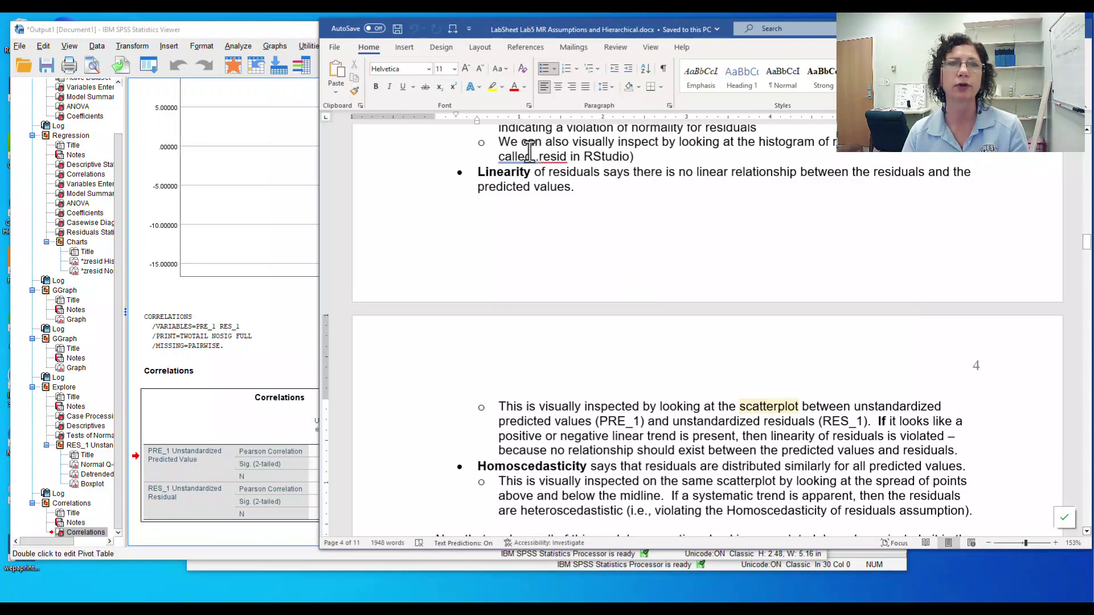
Step: Review the lab sheet's linearity definition and the homoscedasticity note, highlighting the key terms and the instruction to inspect the same scatterplot
left_click_drag(665, 174, 831, 176)
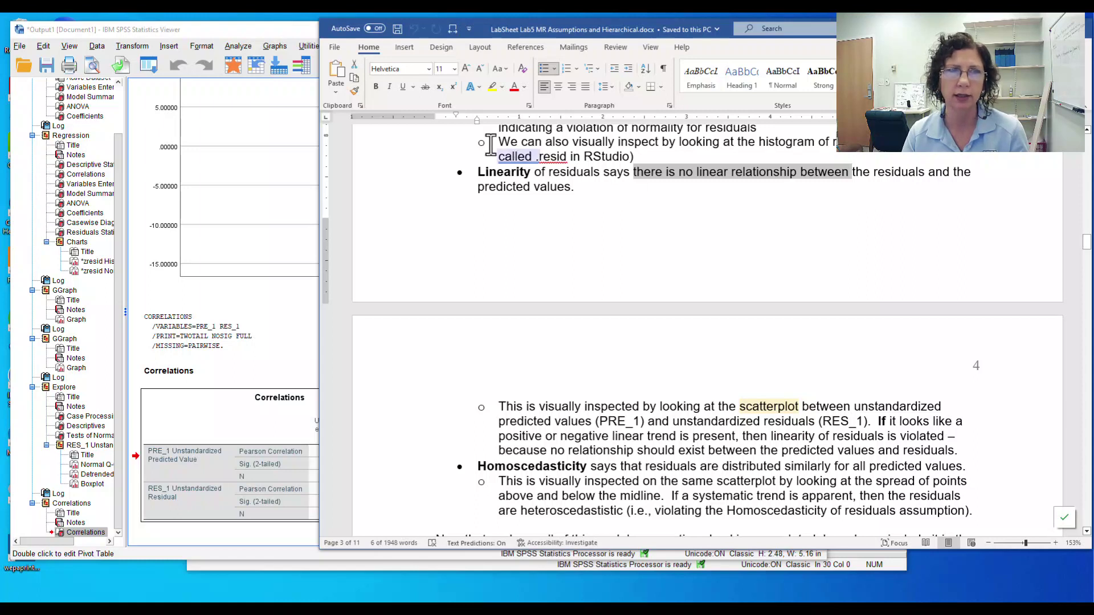
double_click(503, 173)
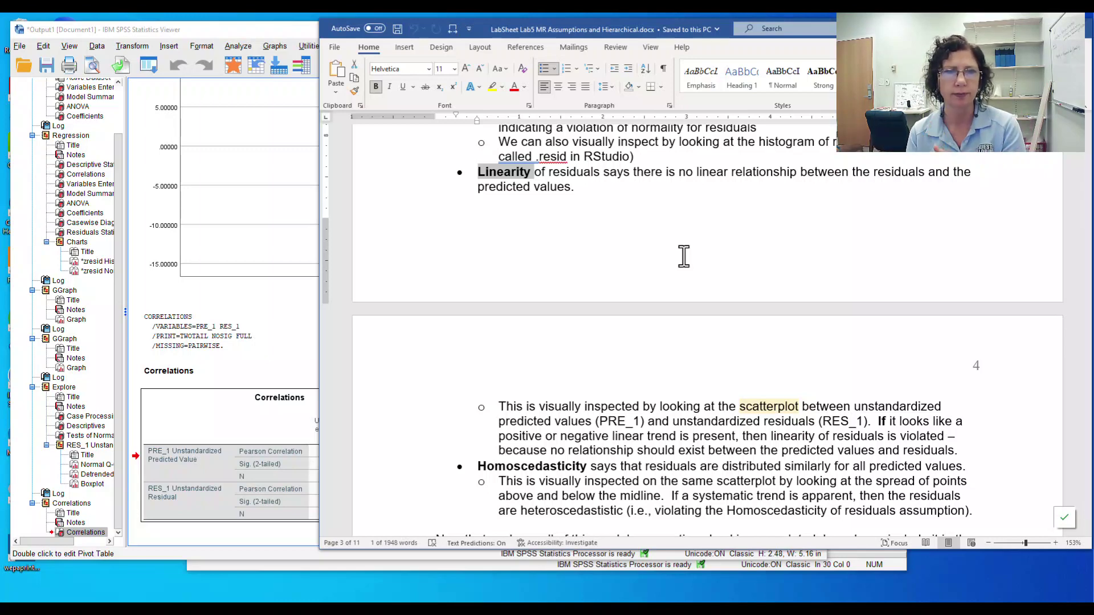
scroll(771, 263, "down", 4)
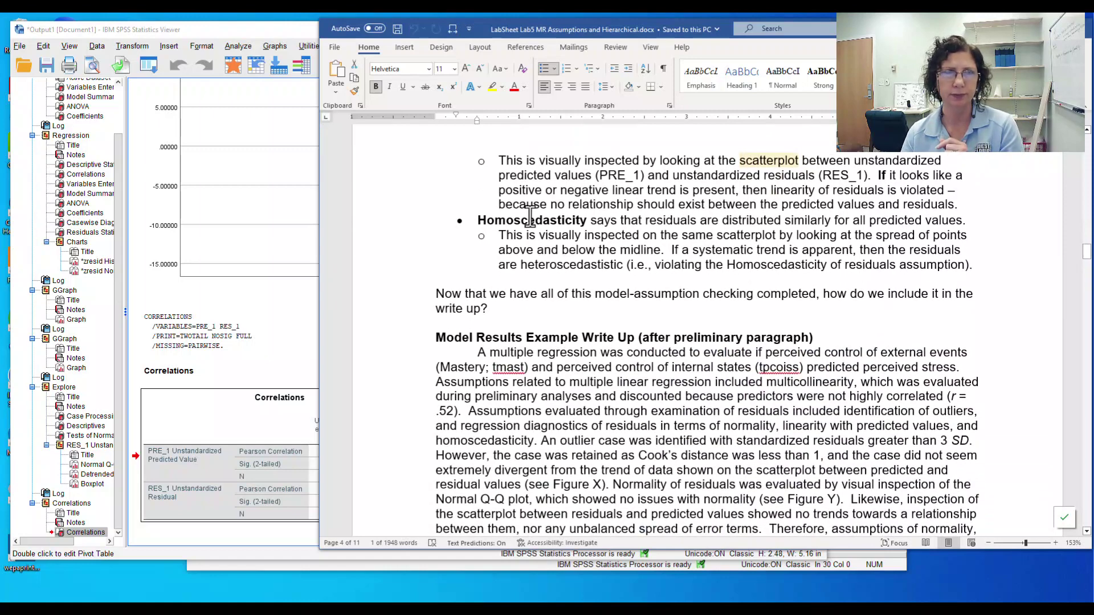
left_click(529, 217)
double_click(529, 217)
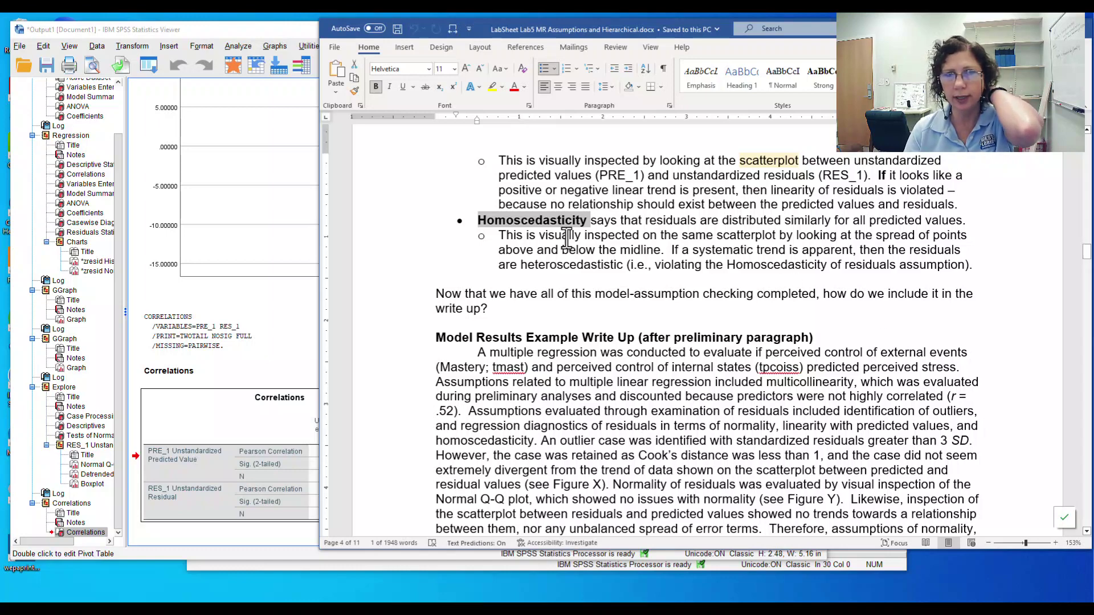
left_click_drag(539, 235, 781, 236)
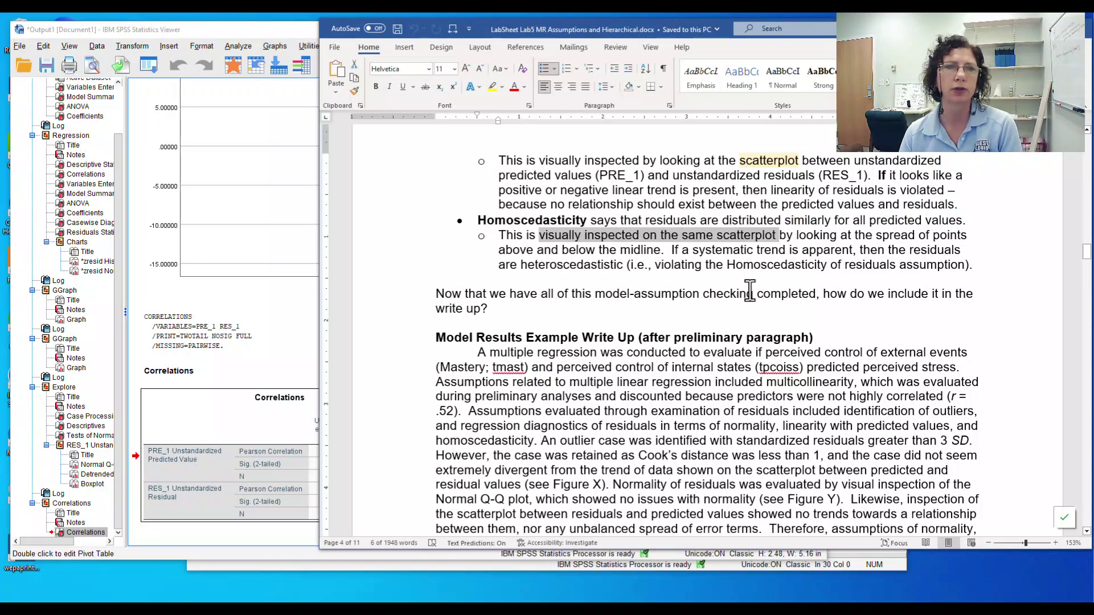
Step: In the SPSS output, open the scatterplot of unstandardized residuals by predicted values for editing and add a horizontal reference line at 0.0
left_click(288, 303)
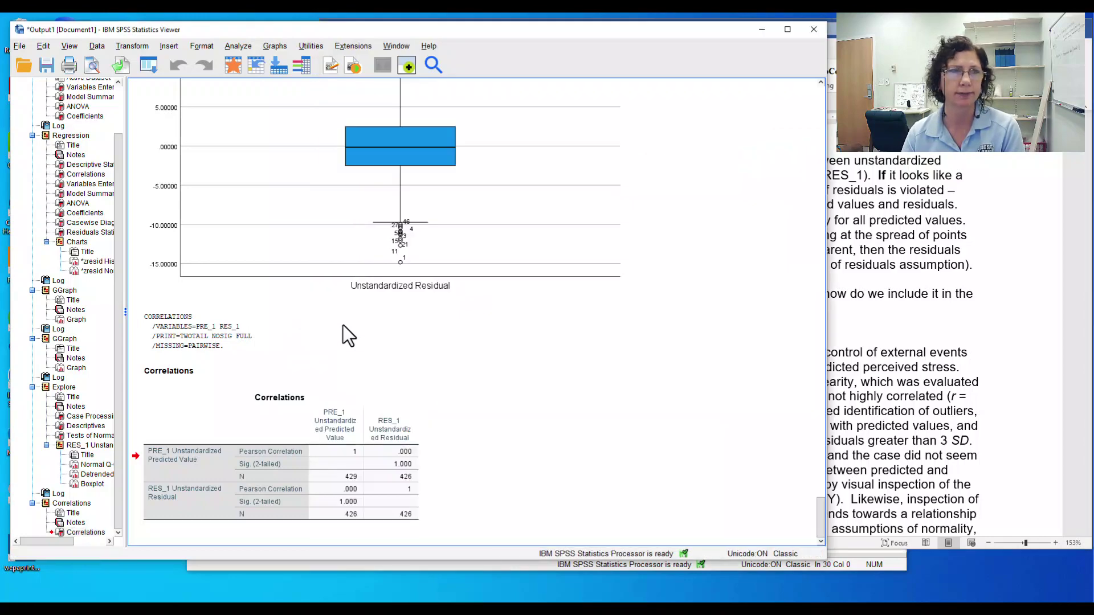
scroll(353, 323, "up", 5)
scroll(364, 321, "up", 15)
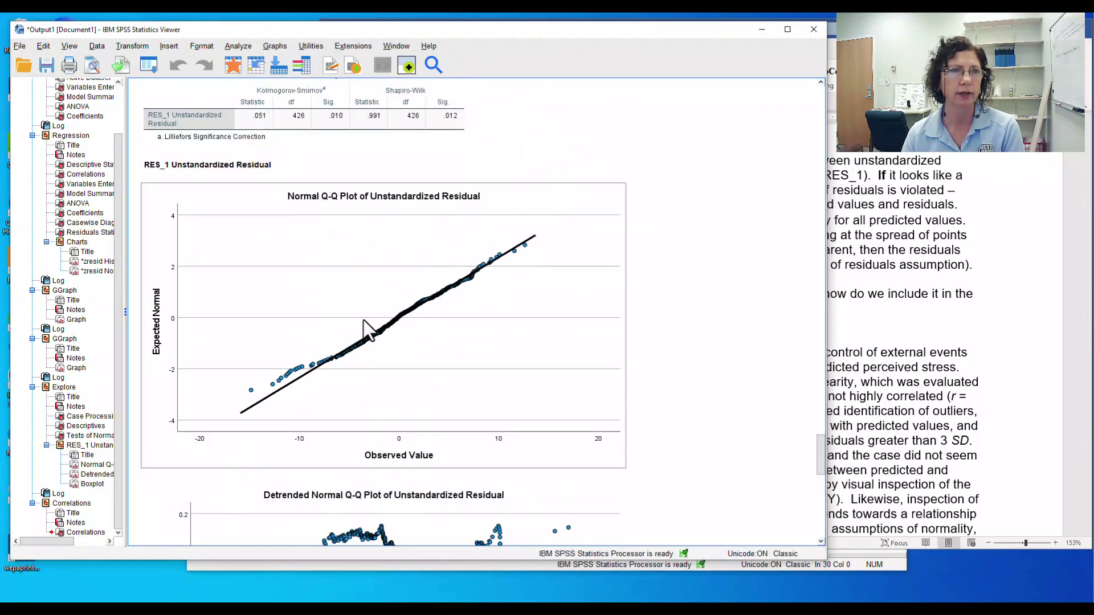
scroll(364, 320, "up", 15)
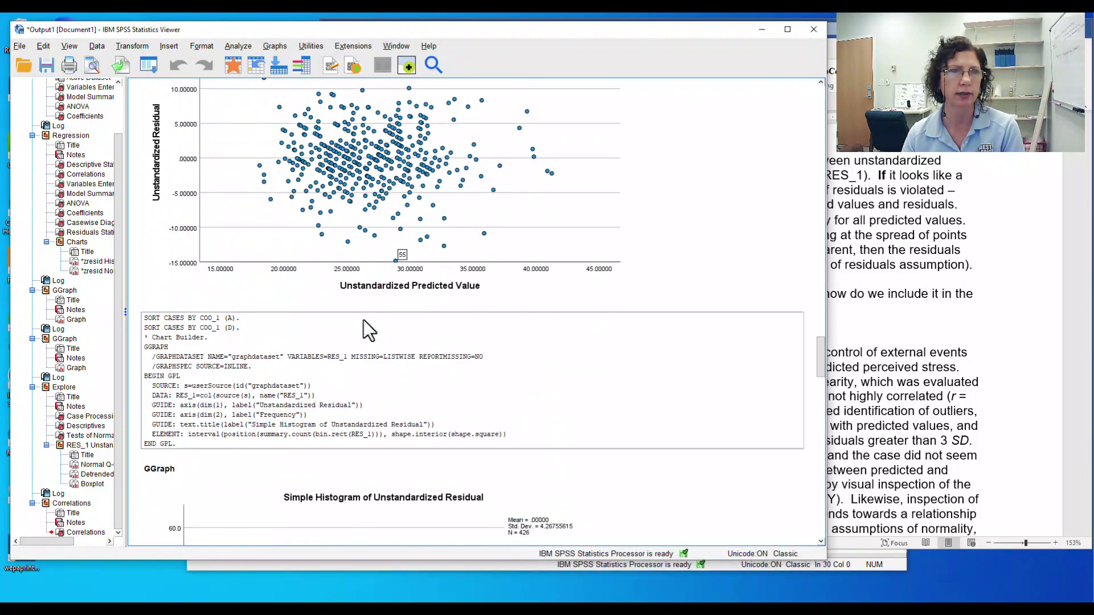
double_click(484, 203)
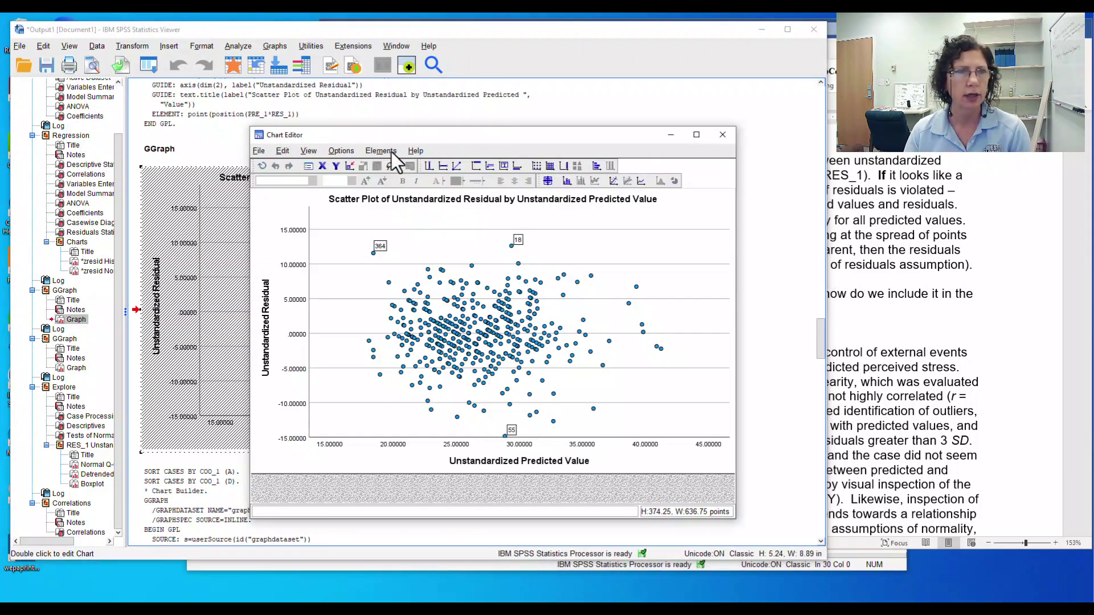
left_click(444, 165)
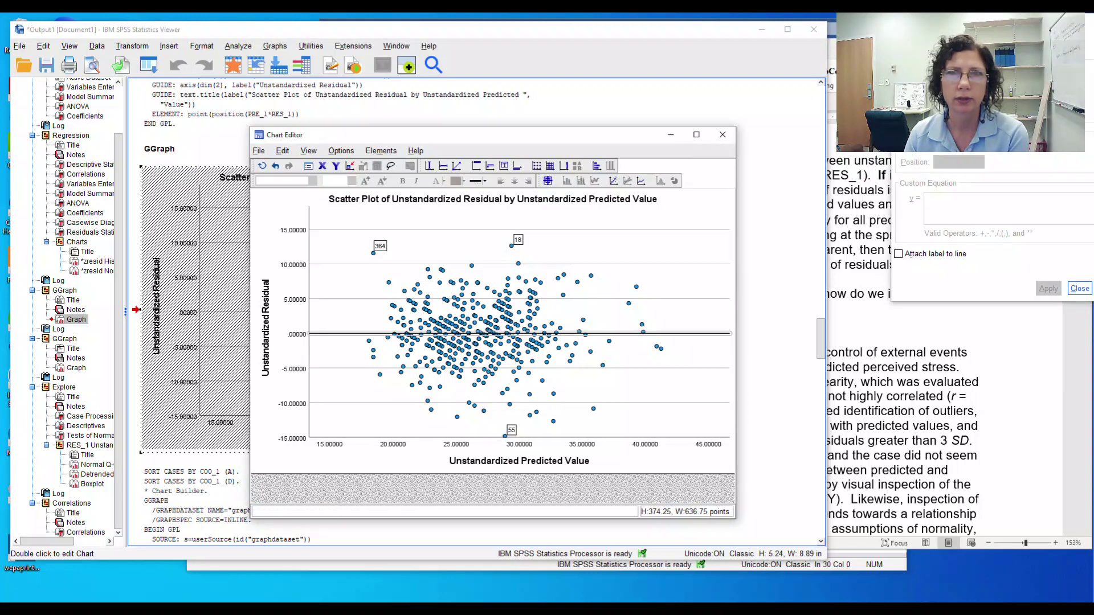
left_click_drag(921, 22, 602, 188)
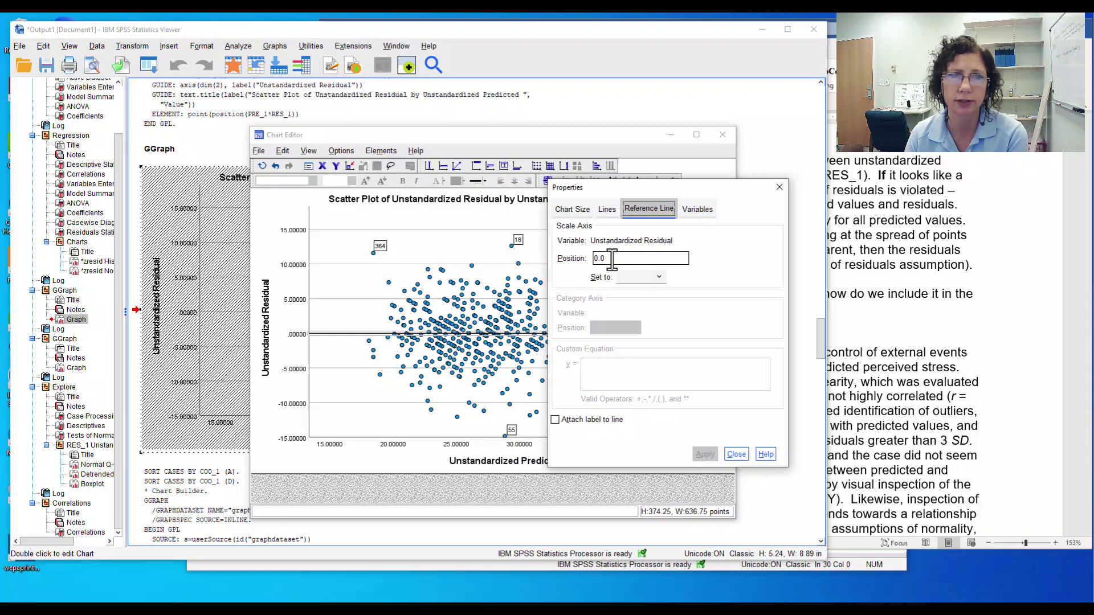
left_click(736, 454)
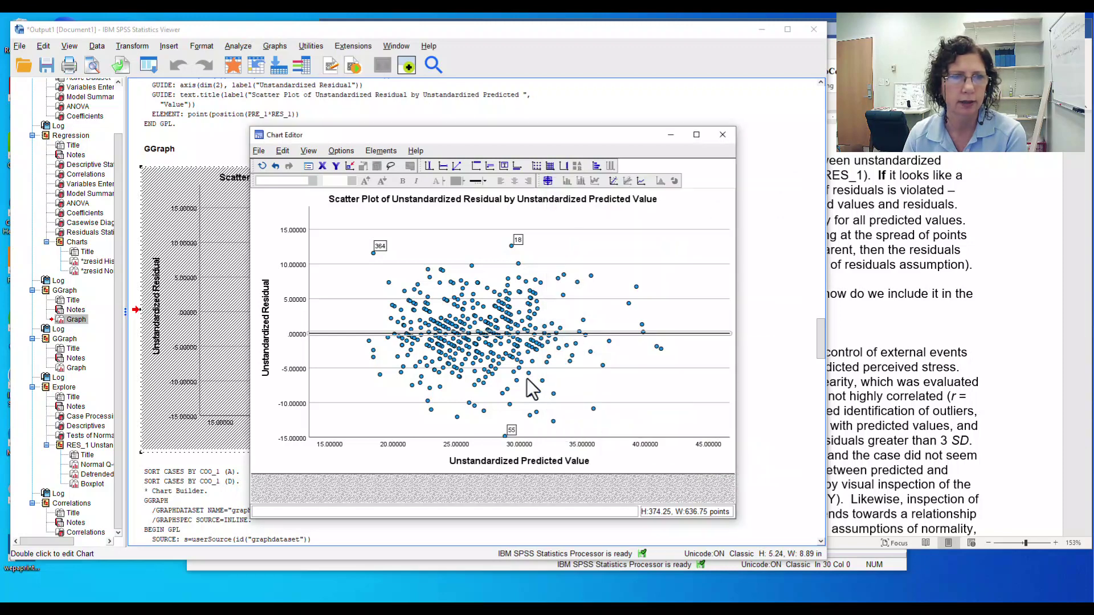
Step: Format the scatterplot's horizontal reference line with the teal color (0, 180, 160) and a weight of 3, and close the chart editor
left_click(353, 327)
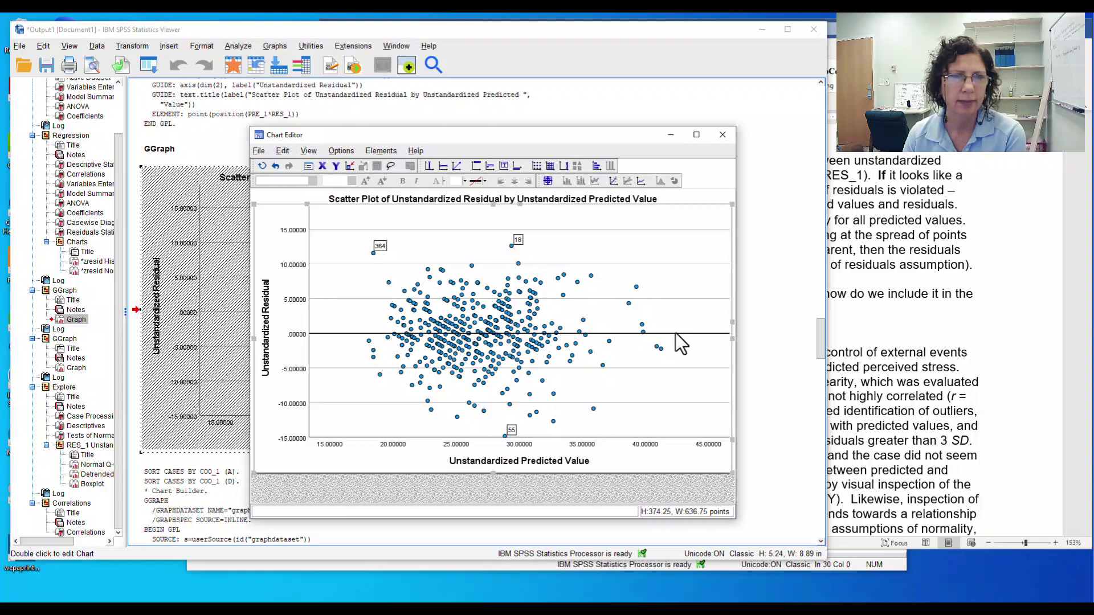
left_click(677, 334)
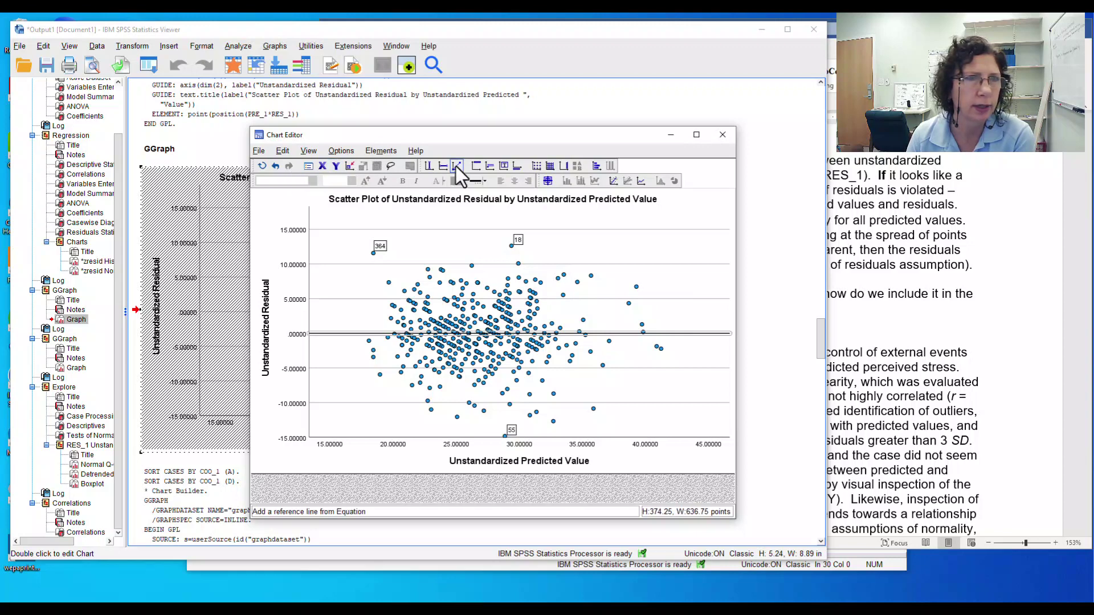
double_click(692, 334)
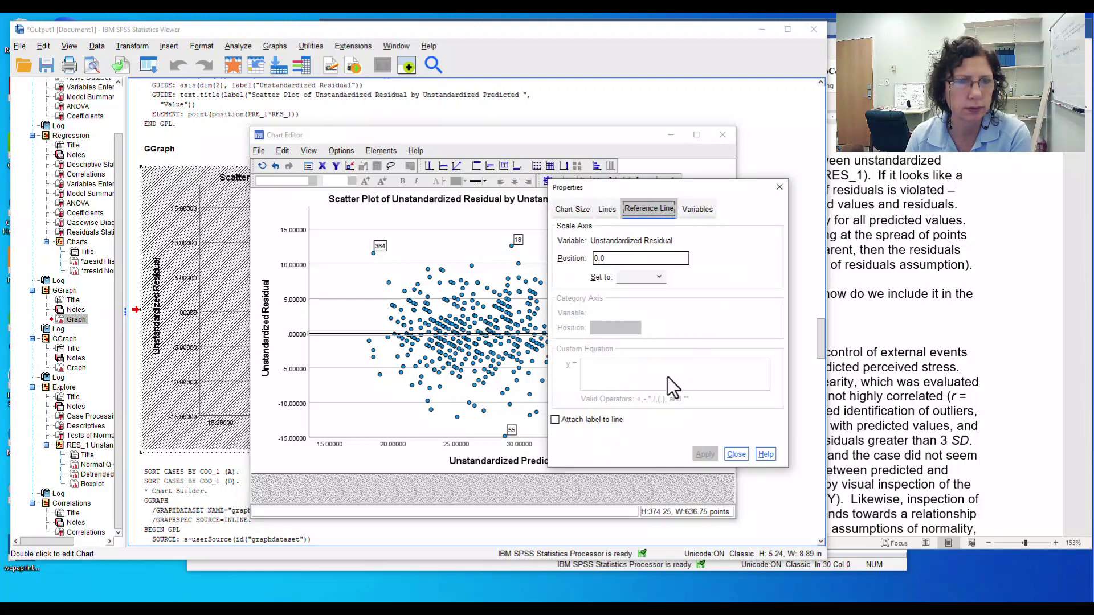
left_click(606, 210)
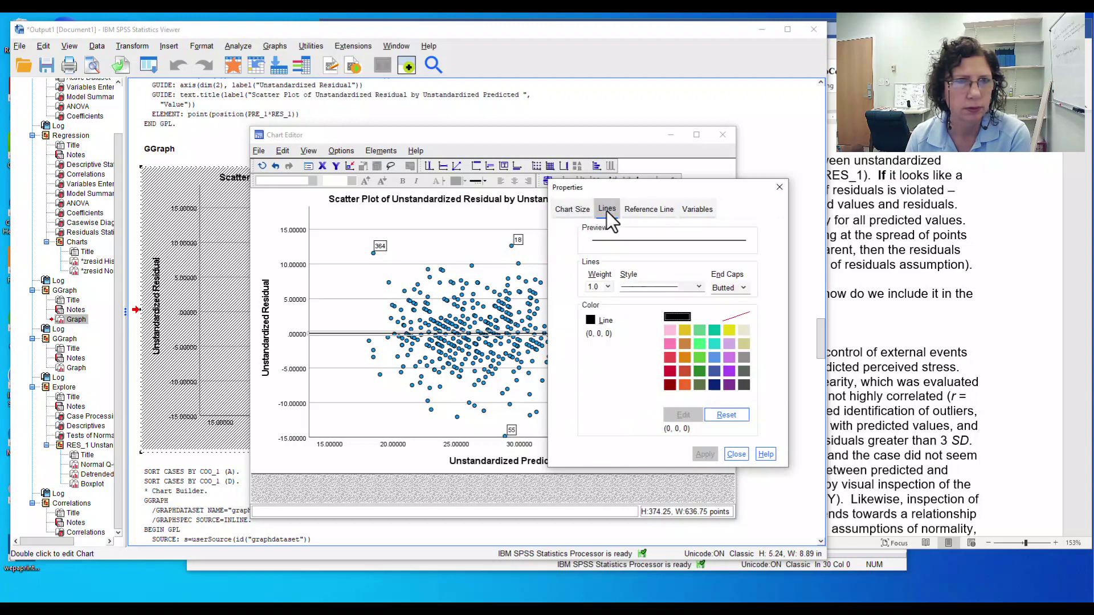
left_click(599, 321)
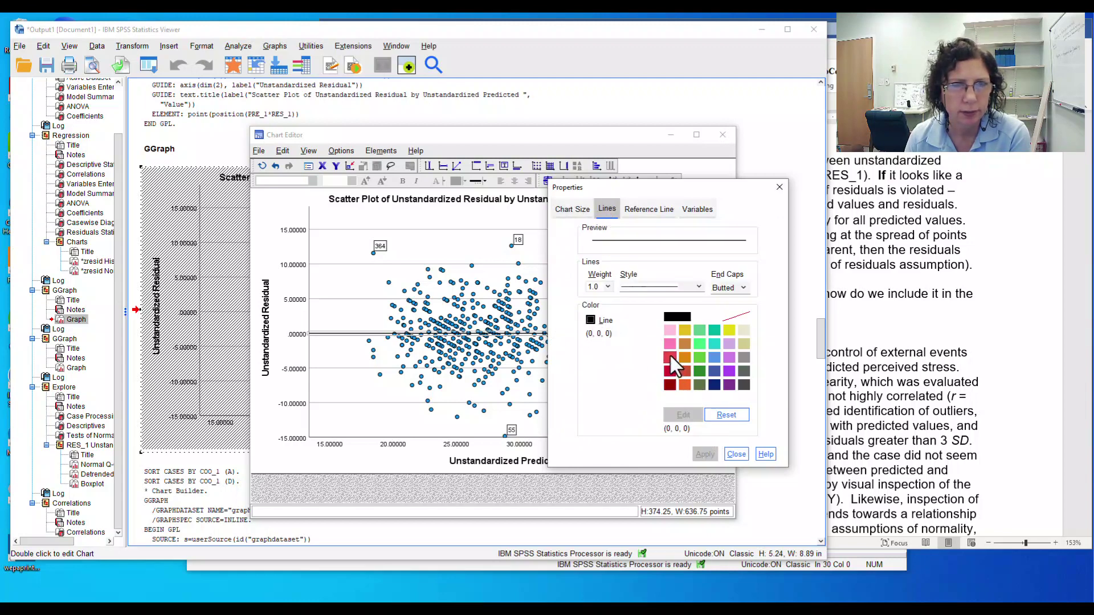
left_click(713, 329)
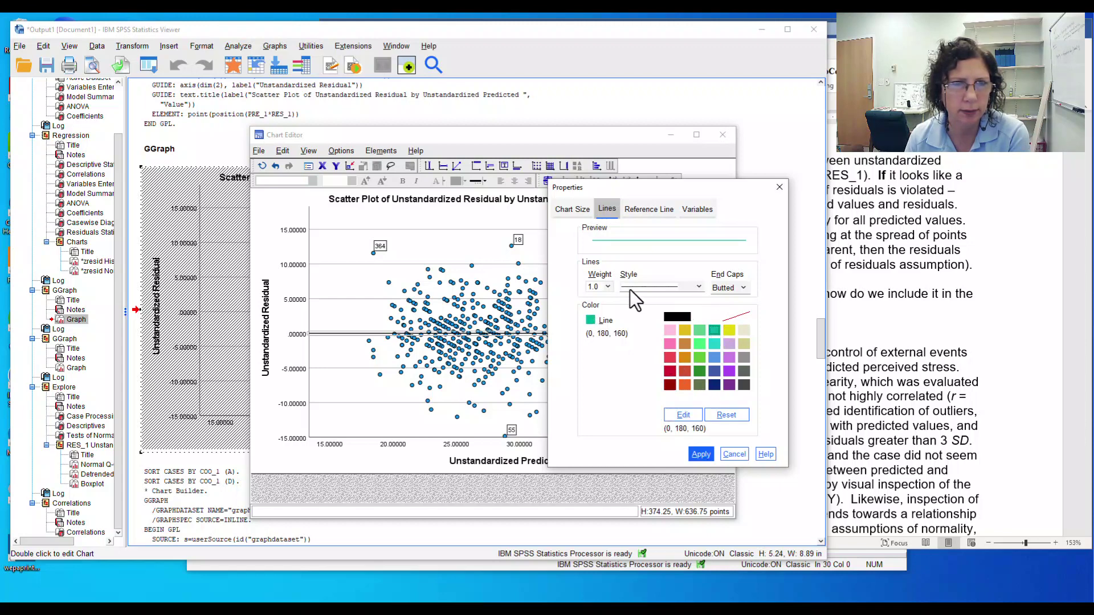
left_click(607, 287)
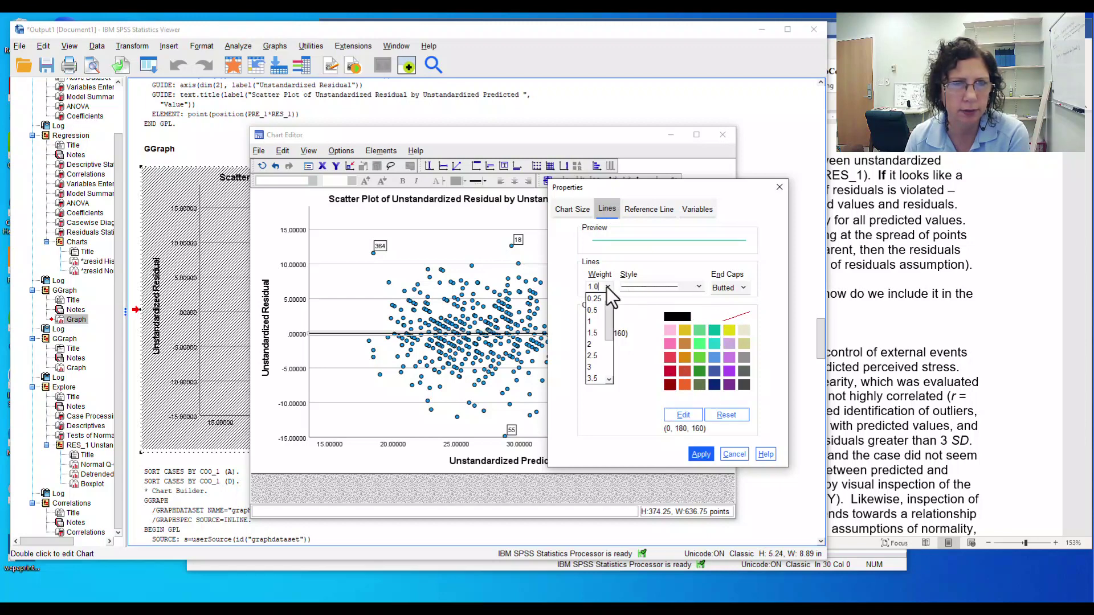
left_click(593, 363)
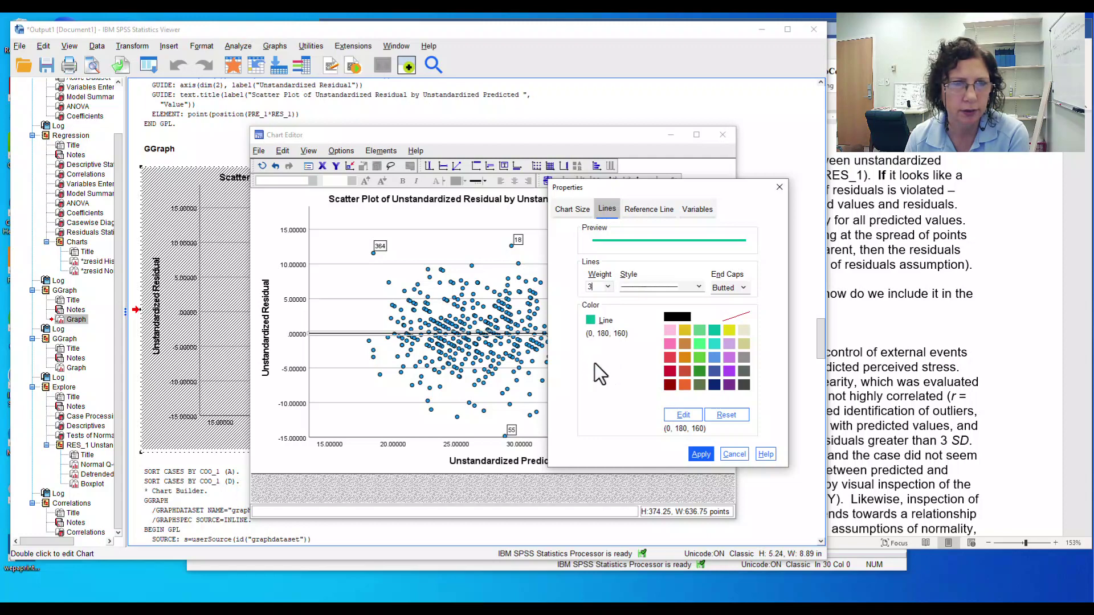
left_click(701, 454)
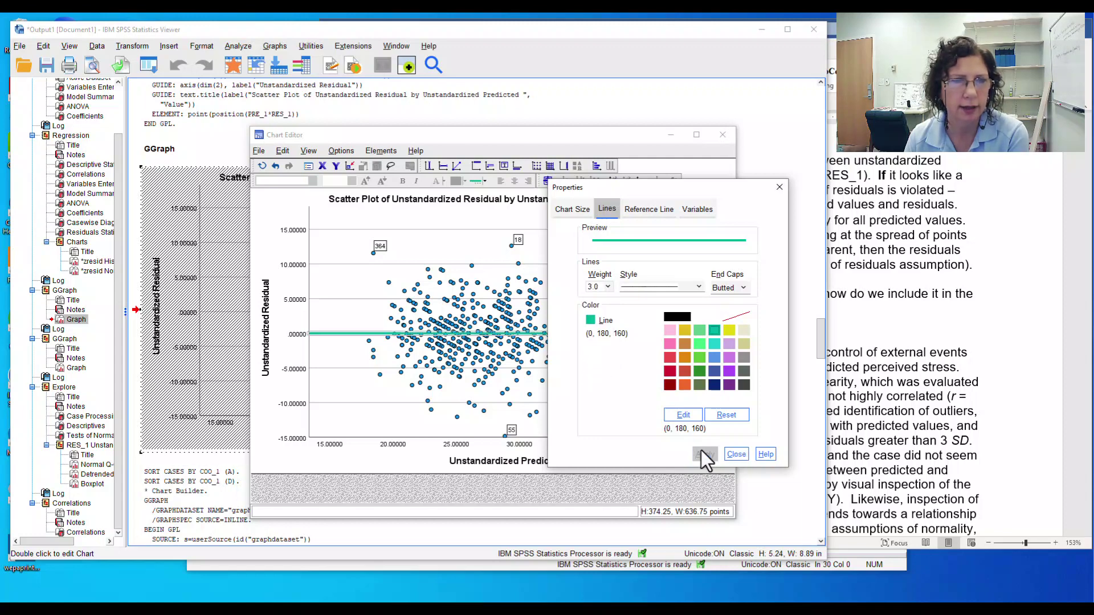
left_click(737, 455)
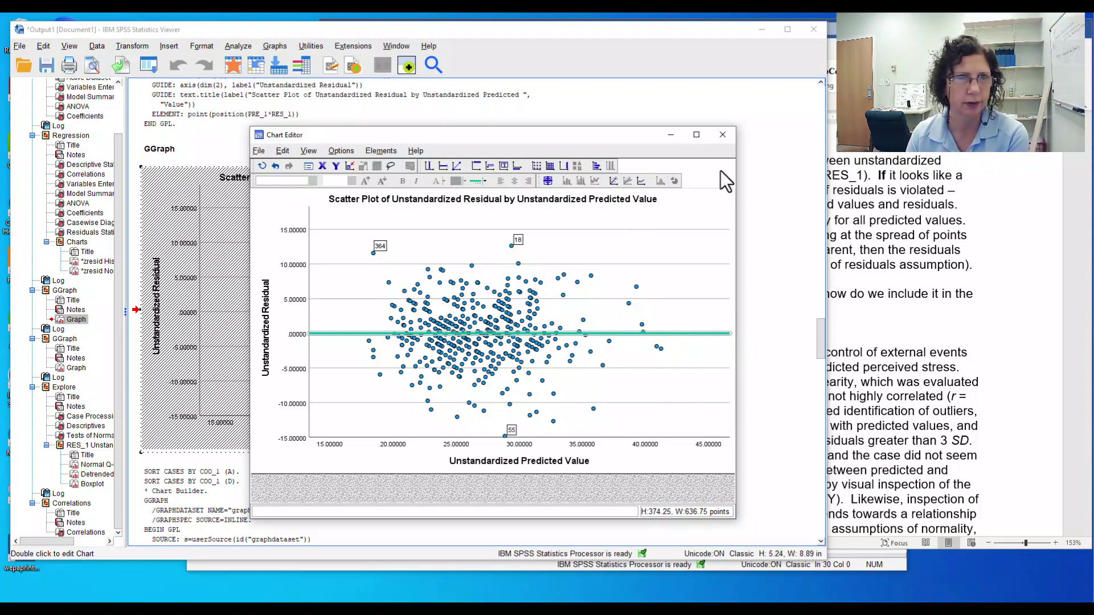
left_click(722, 135)
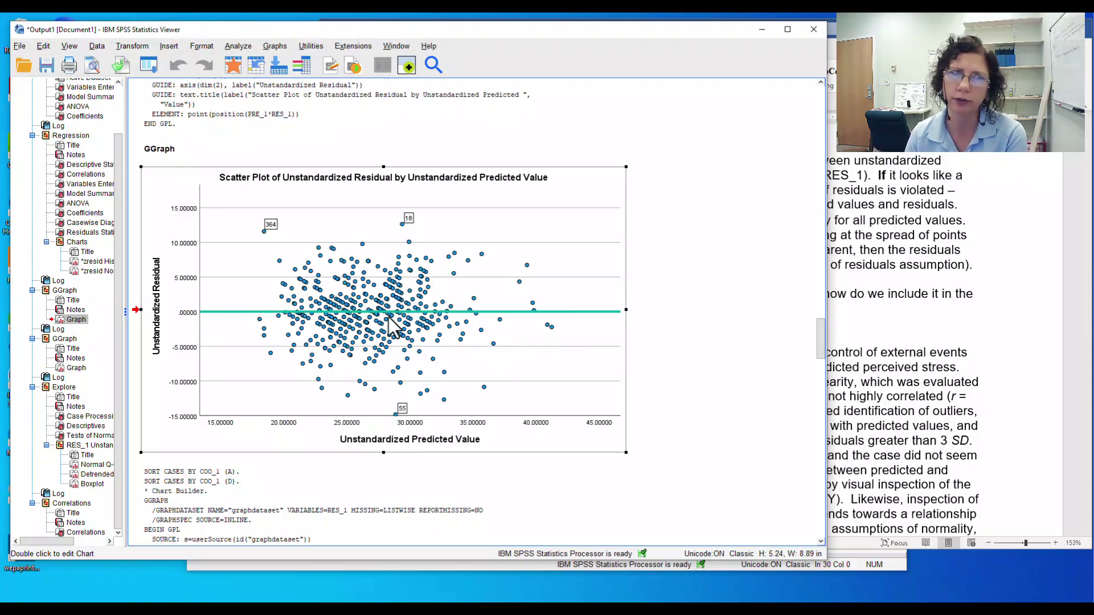
Step: Review the residual histogram, descriptives, normality tests and Q-Q plots in the output below the scatterplot
left_click(700, 354)
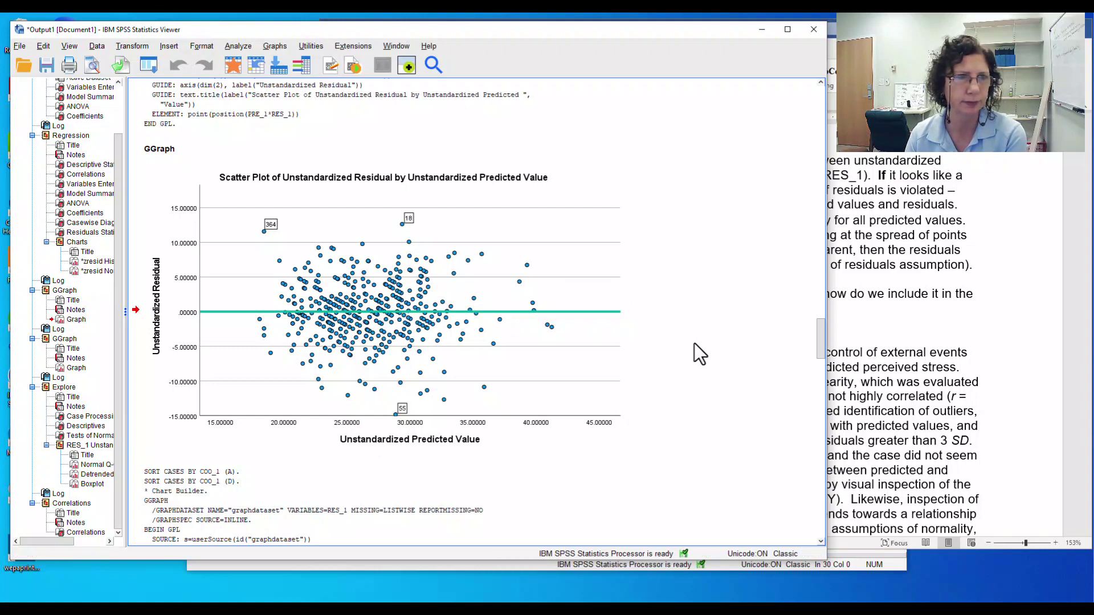
scroll(699, 353, "down", 2)
scroll(694, 344, "down", 8)
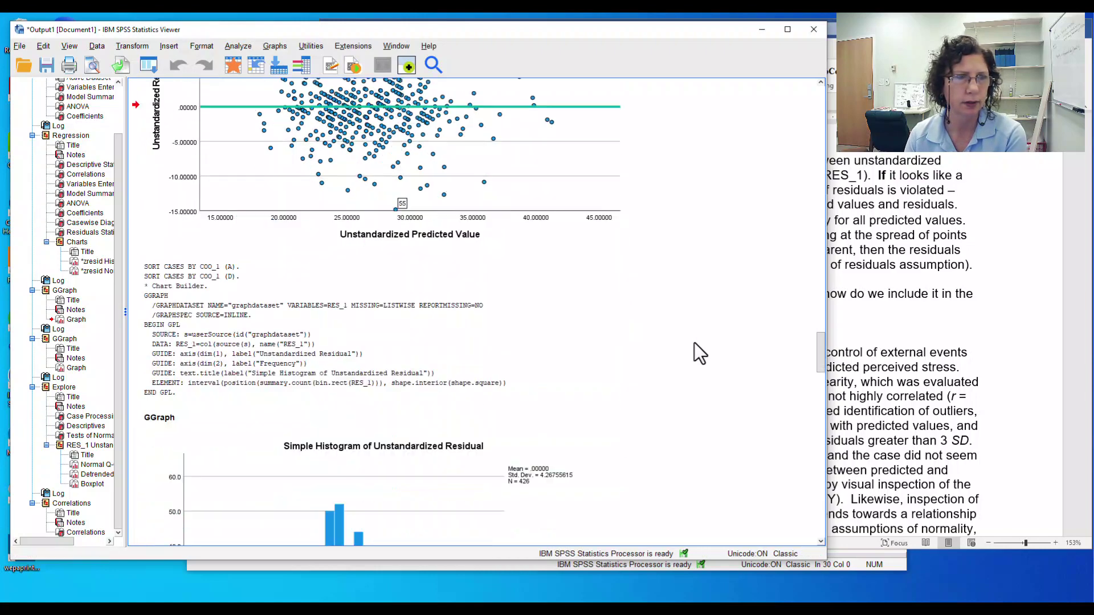
left_click(327, 193)
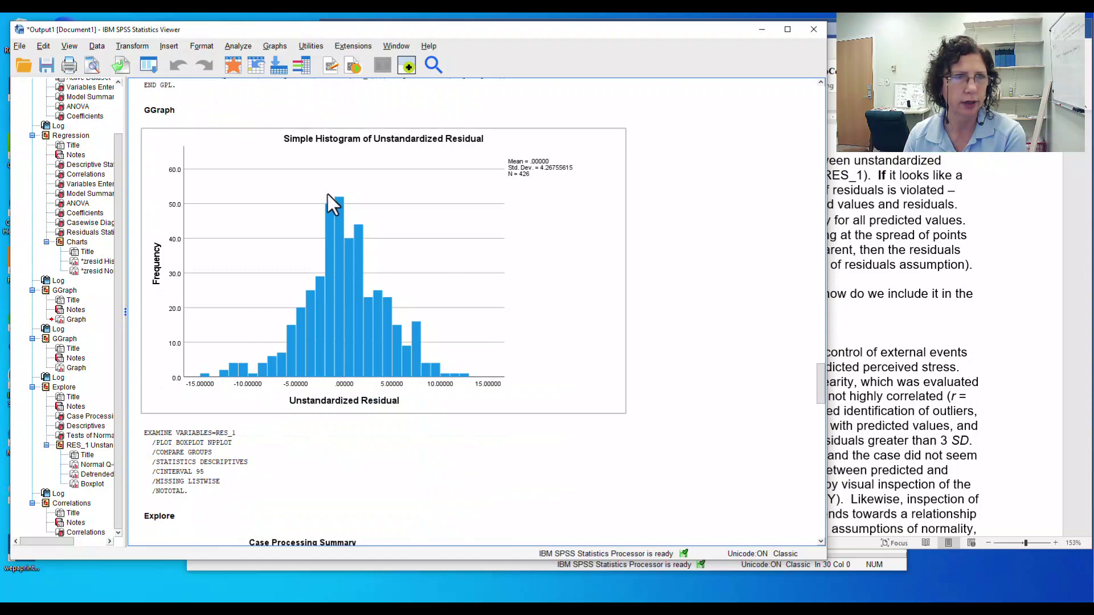
scroll(518, 311, "down", 7)
scroll(521, 314, "down", 9)
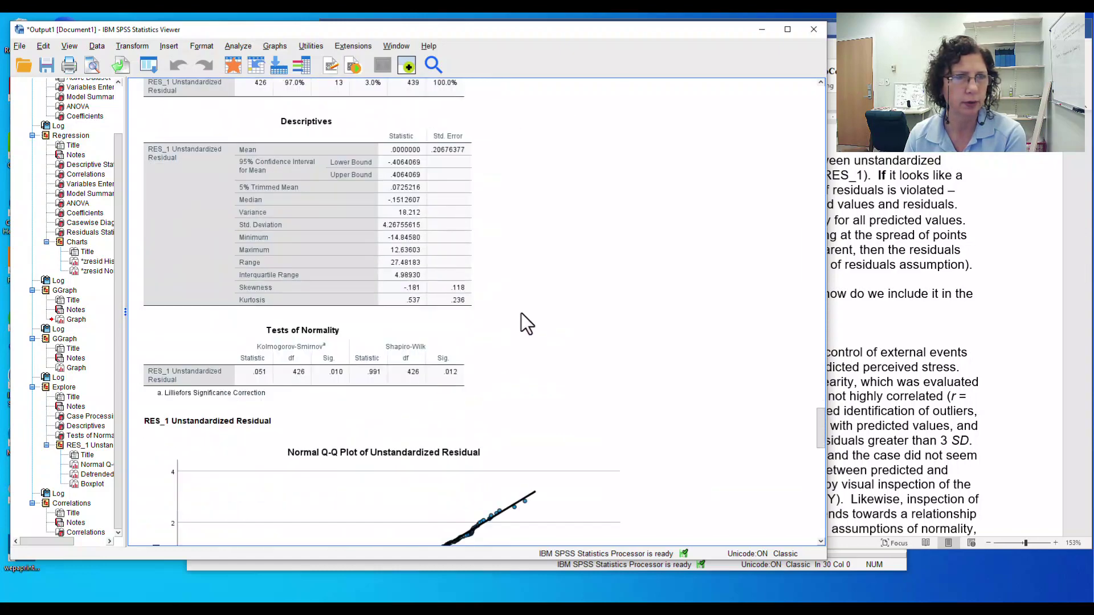
scroll(522, 317, "down", 6)
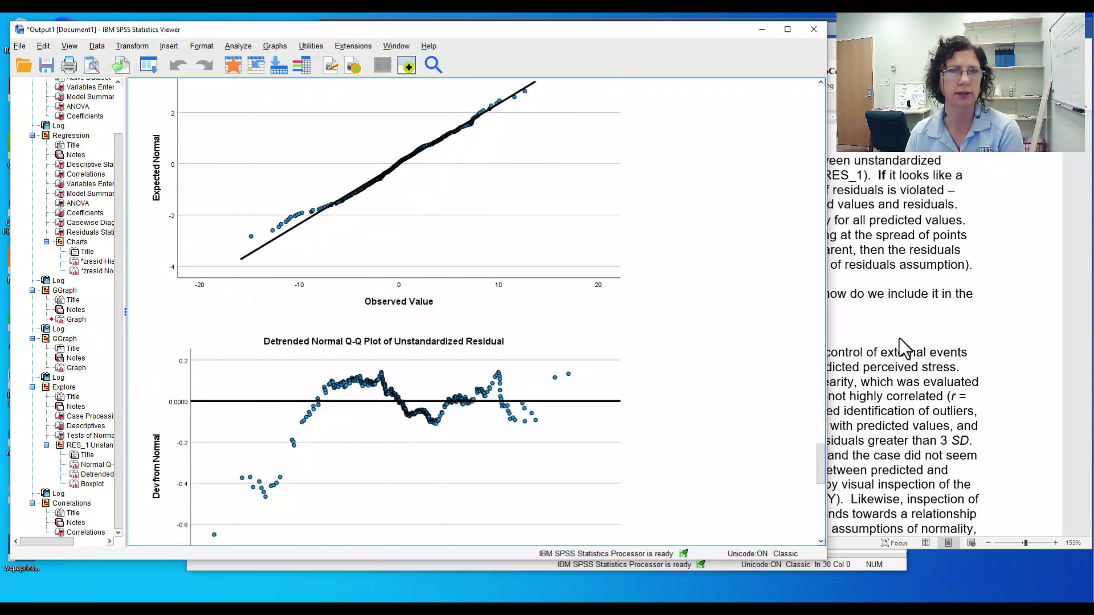
Step: Return to the Word lab sheet and recap the notes on multicollinearity, singularity, outliers and normality of residuals
left_click(922, 337)
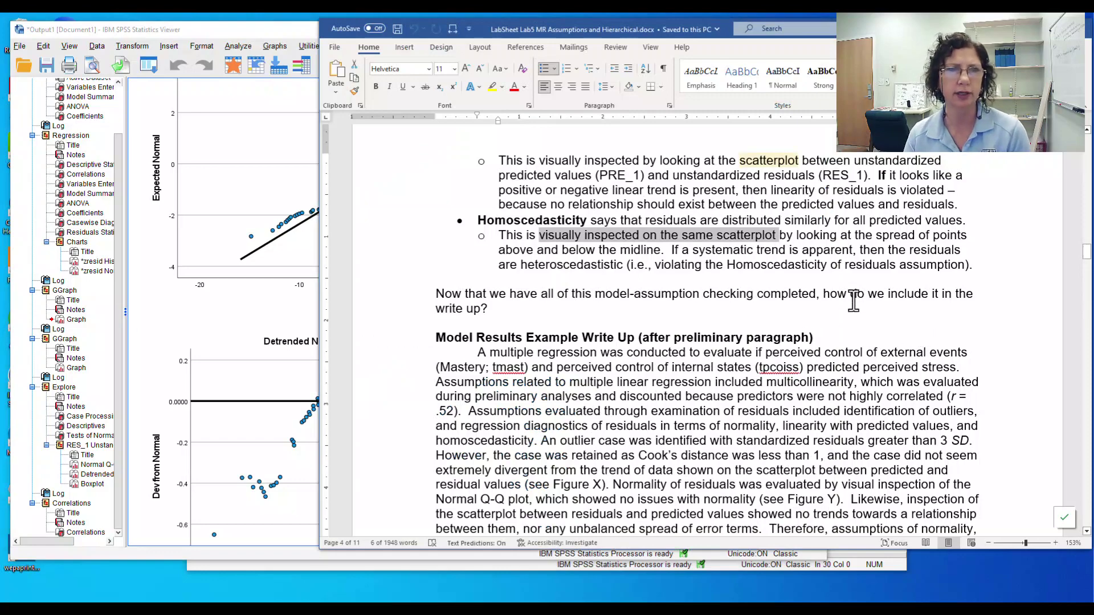
scroll(875, 342, "up", 3)
scroll(875, 342, "up", 7)
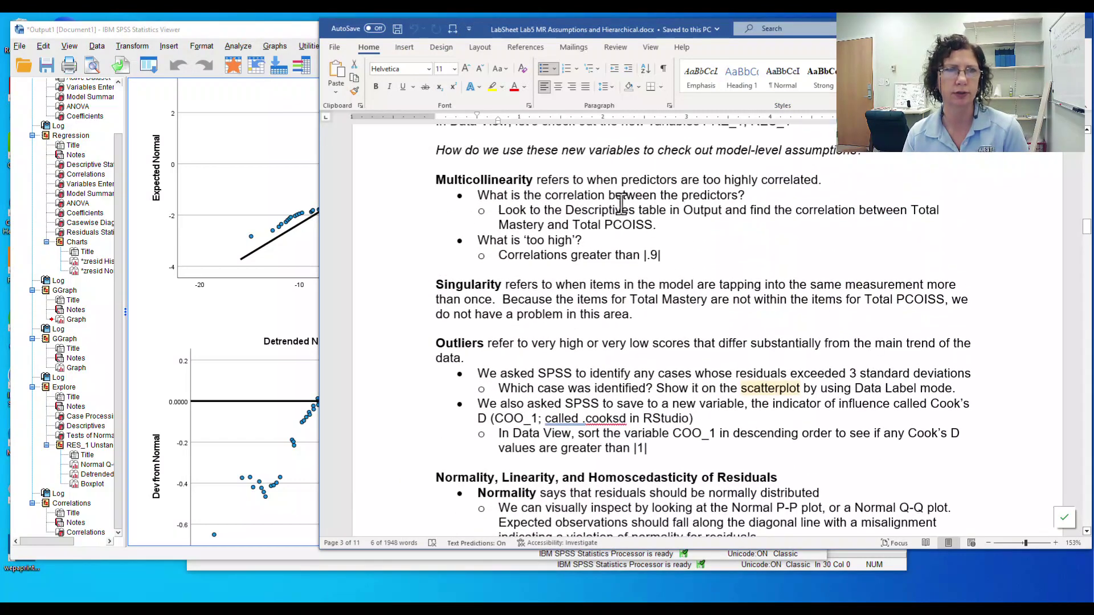
double_click(481, 179)
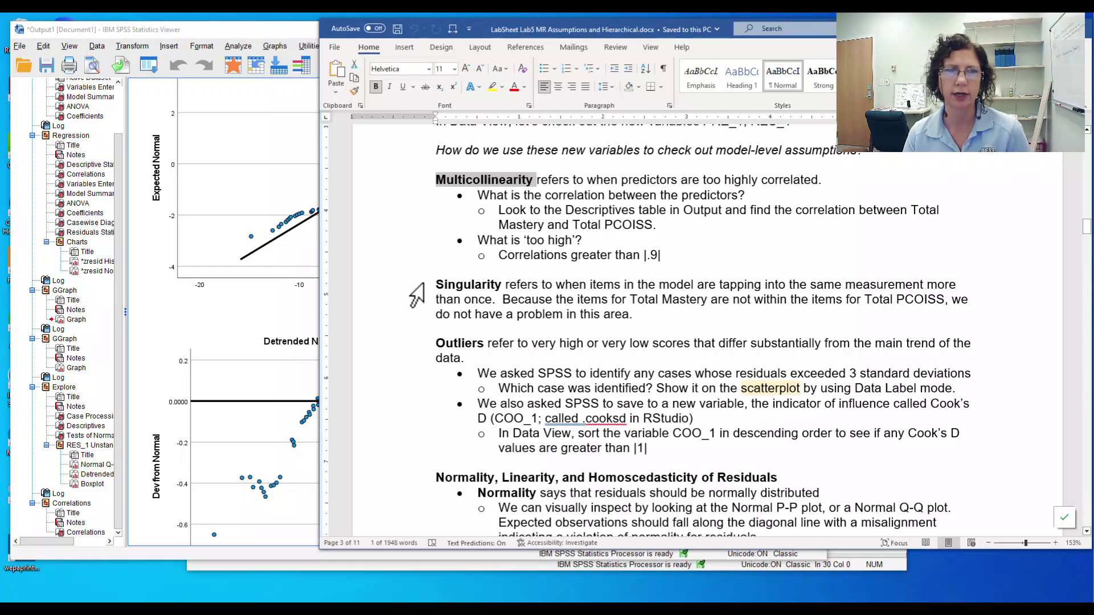
double_click(421, 316)
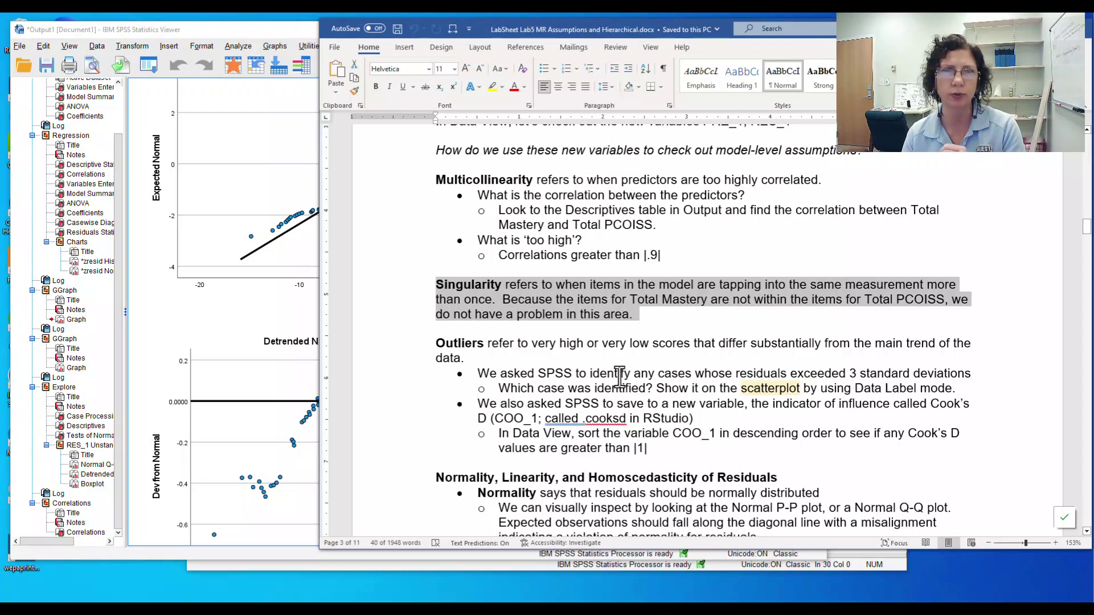
scroll(667, 370, "down", 4)
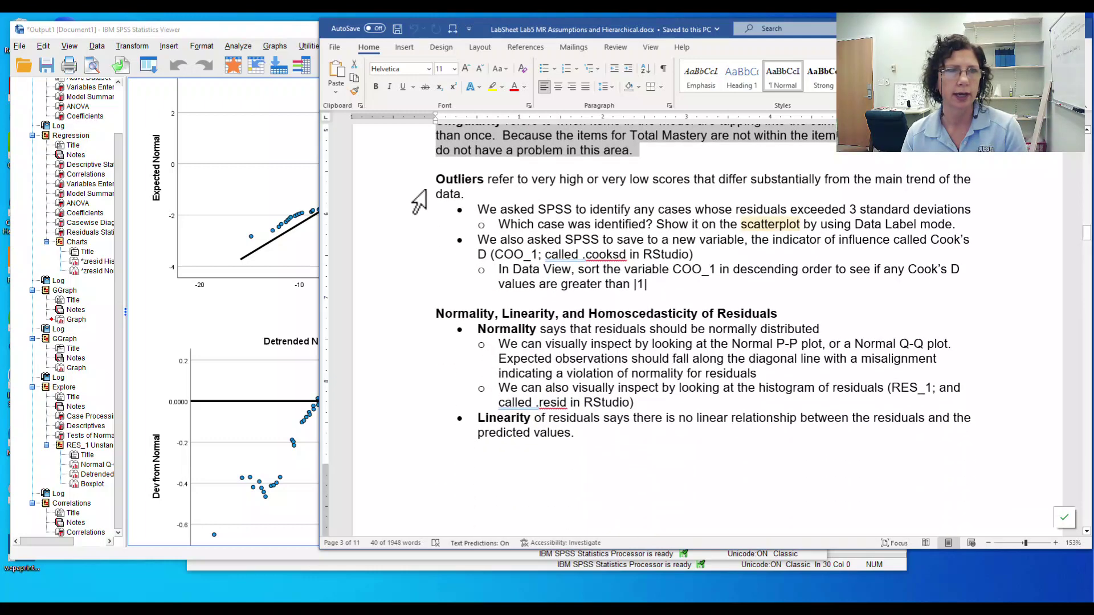
double_click(421, 194)
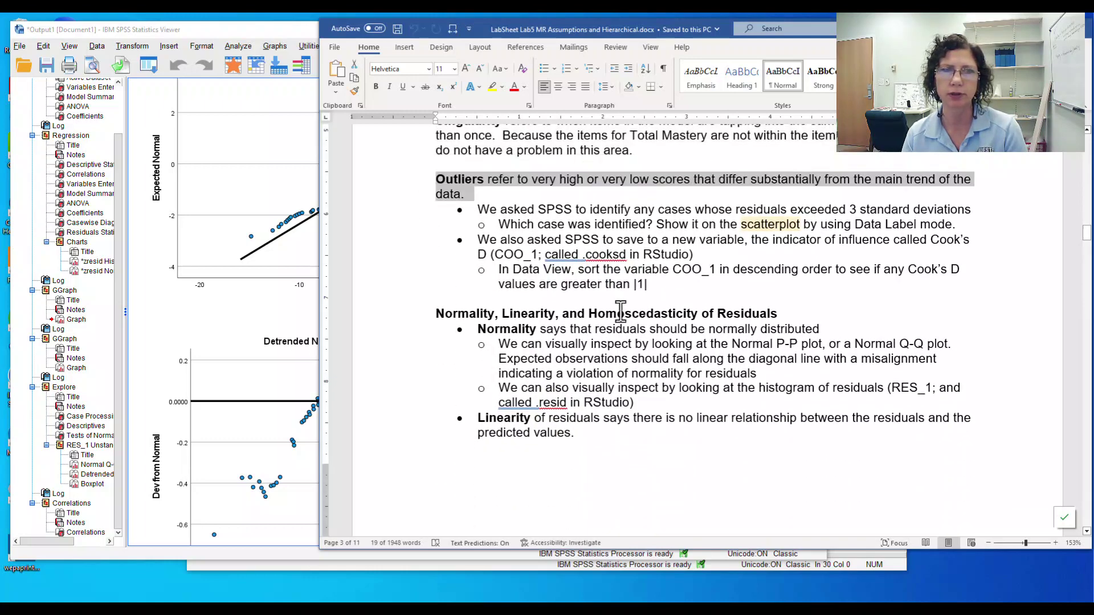
scroll(620, 310, "down", 4)
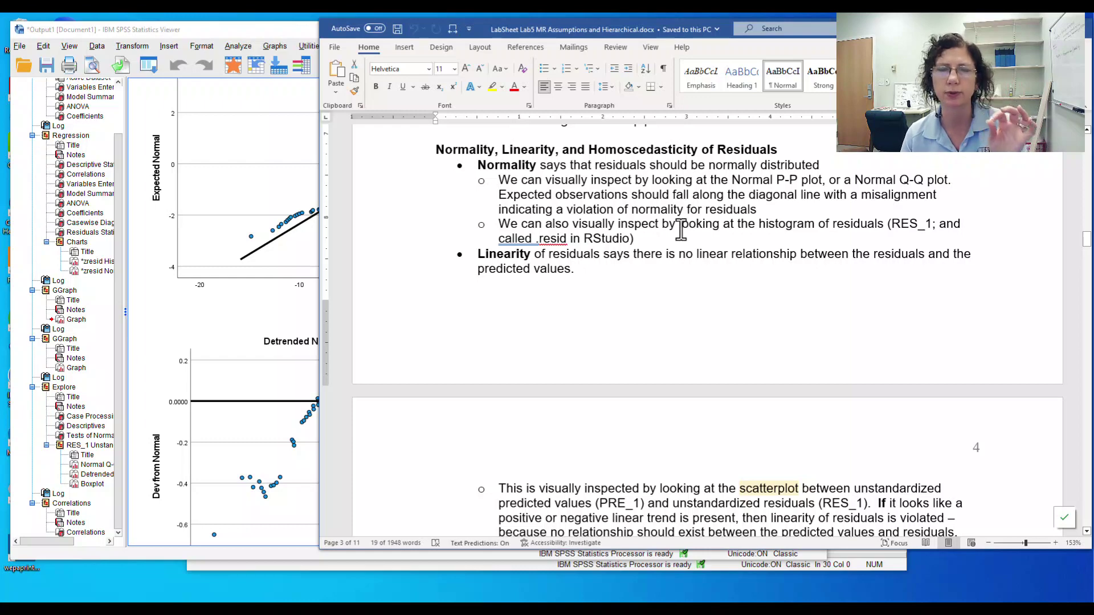
Step: Read the example write-up's paragraph on regression assumptions in the lab sheet, including its references to Figure X and Figure Y
scroll(681, 231, "down", 10)
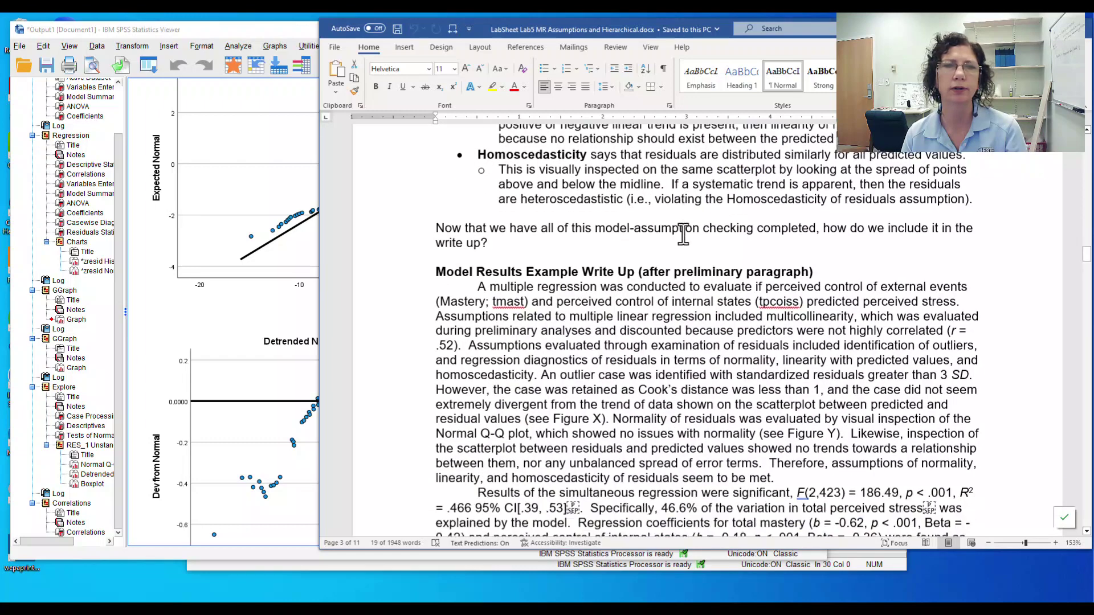
scroll(683, 233, "down", 1)
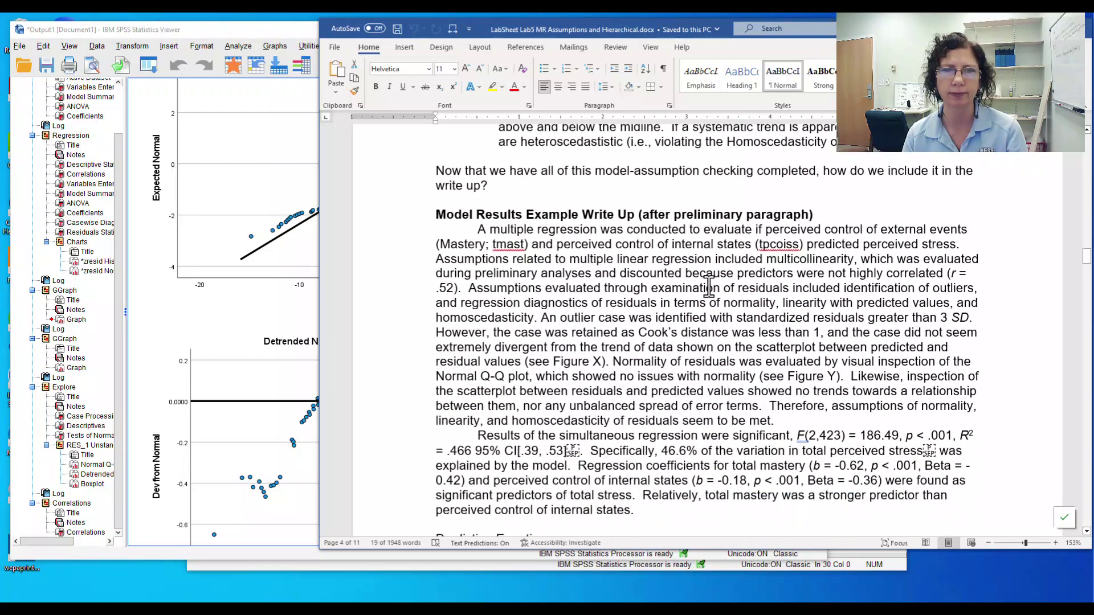
scroll(706, 288, "down", 1)
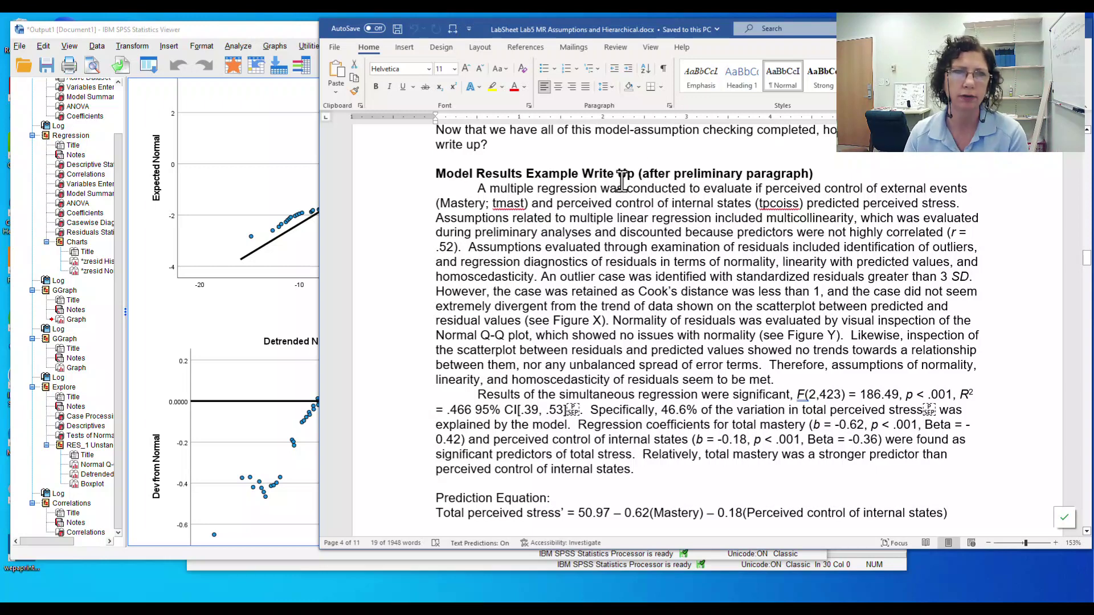
left_click_drag(601, 190, 636, 375)
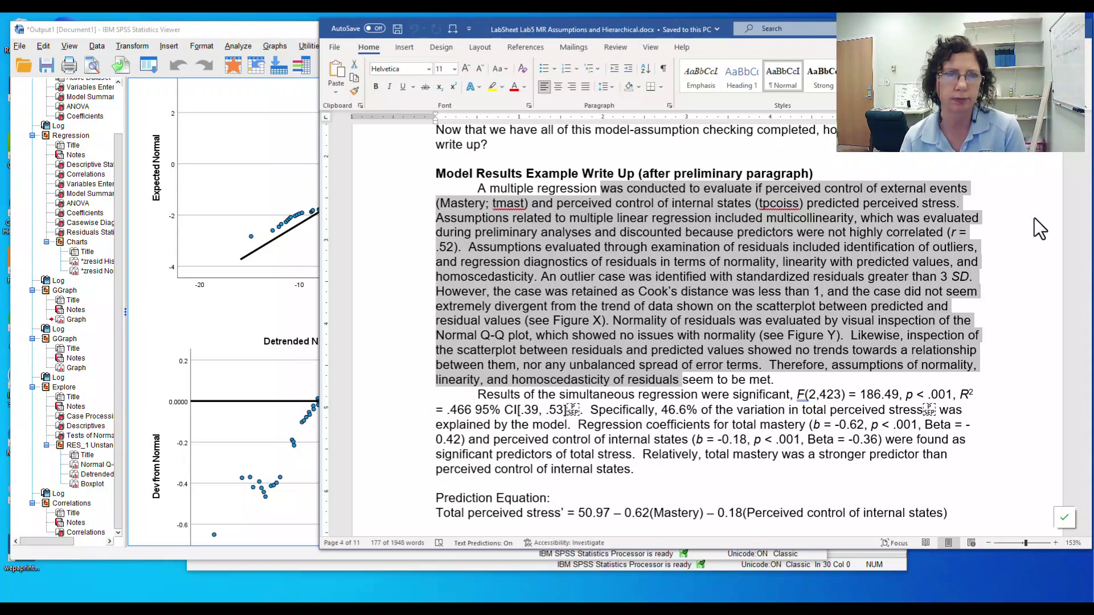
left_click(749, 215)
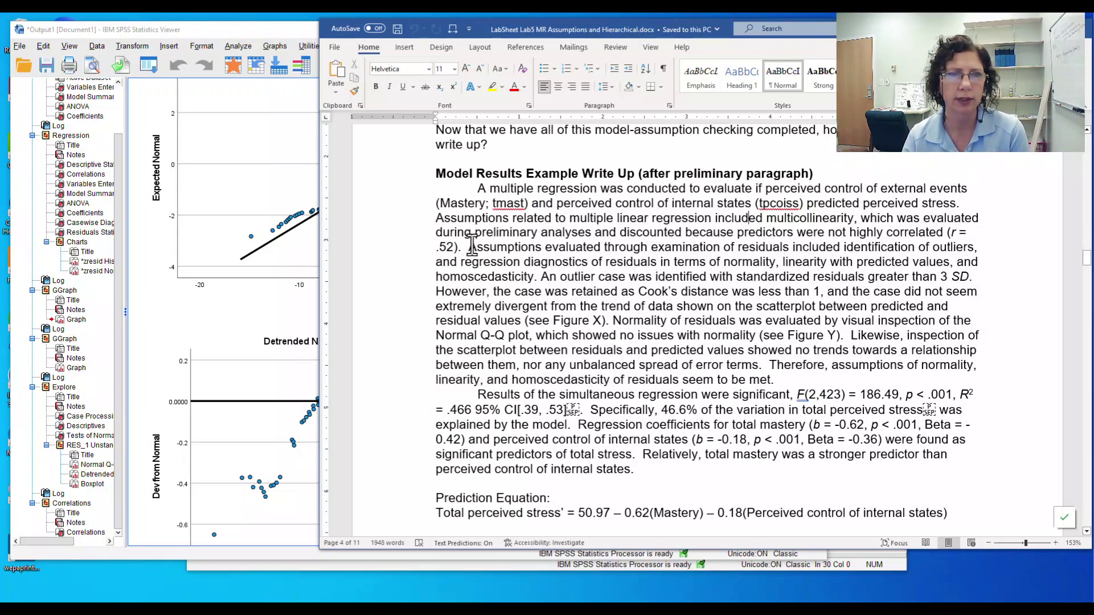
left_click_drag(472, 246, 600, 320)
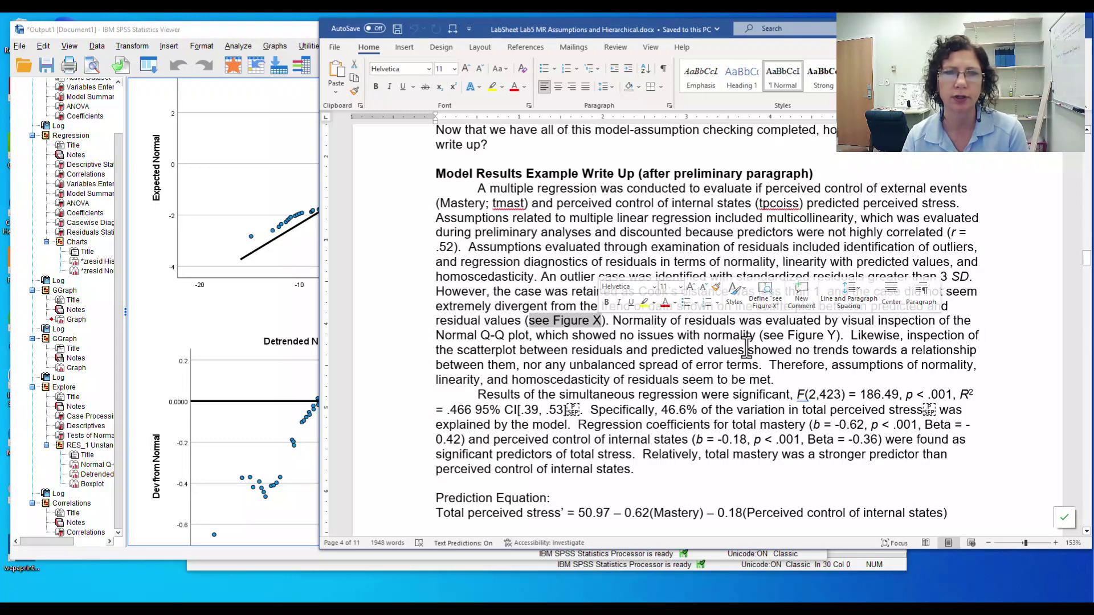
left_click_drag(764, 336, 837, 336)
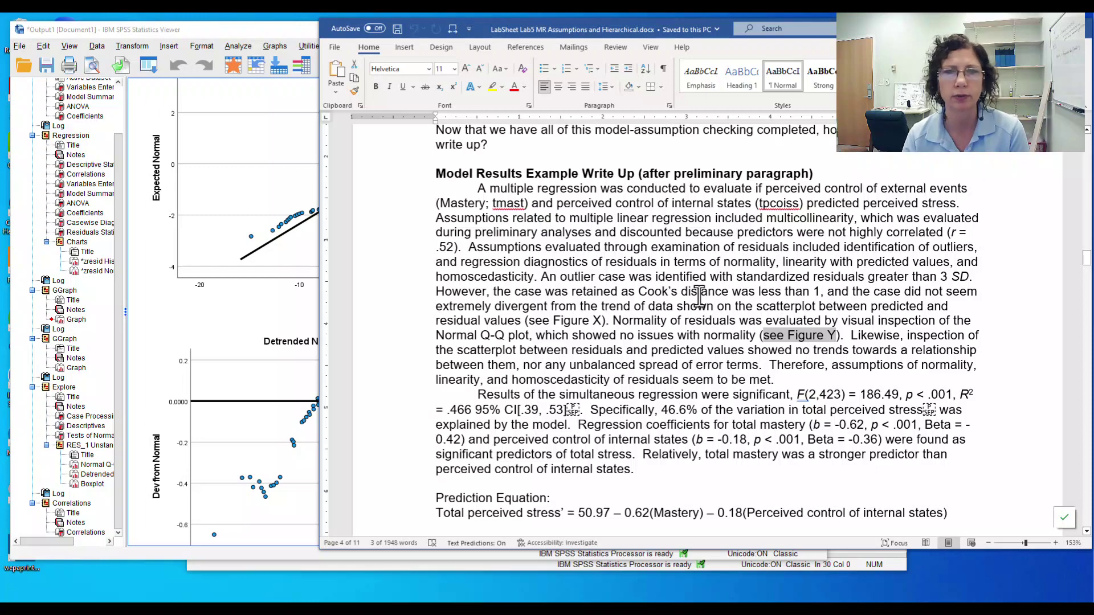
Step: Read the example write-up's simultaneous regression results, the Beta coefficients of both predictors and the prediction equation
scroll(682, 307, "down", 2)
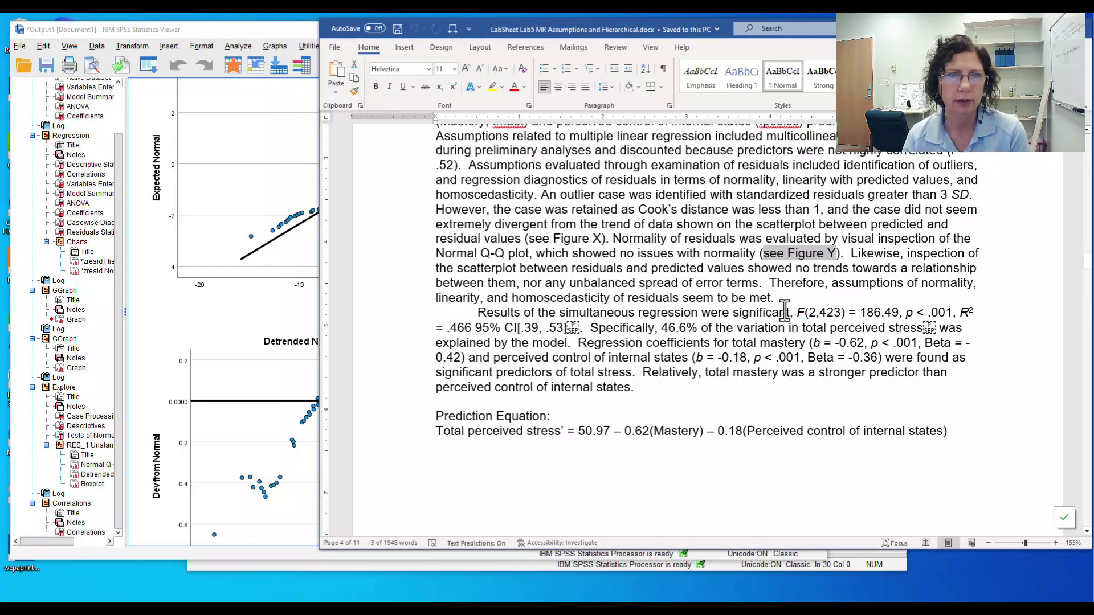
scroll(784, 311, "down", 1)
left_click_drag(510, 272, 561, 343)
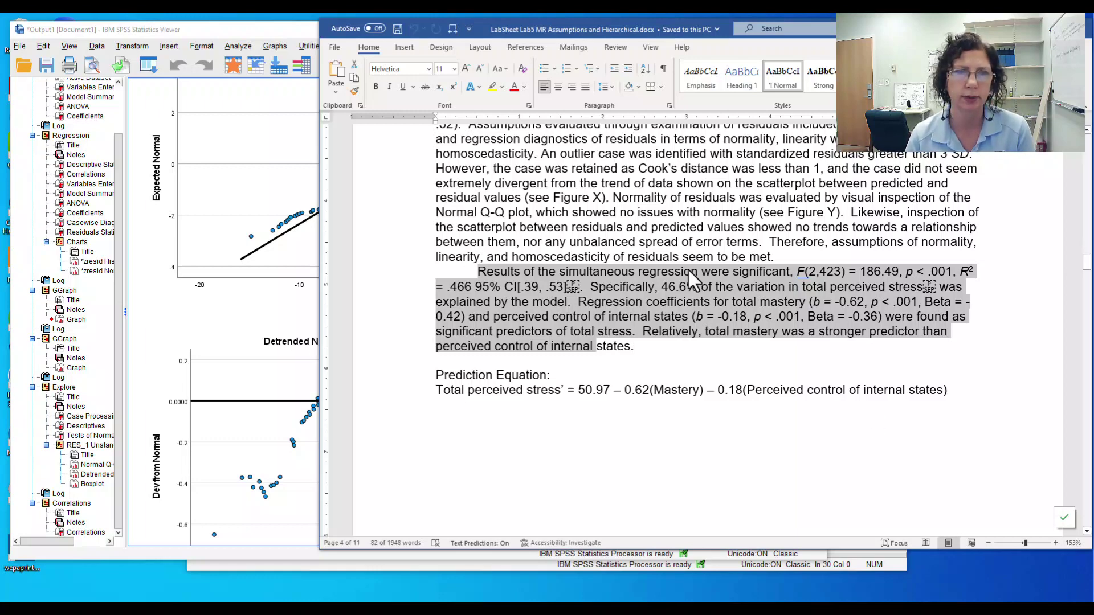
left_click(590, 272)
left_click_drag(589, 272, 847, 288)
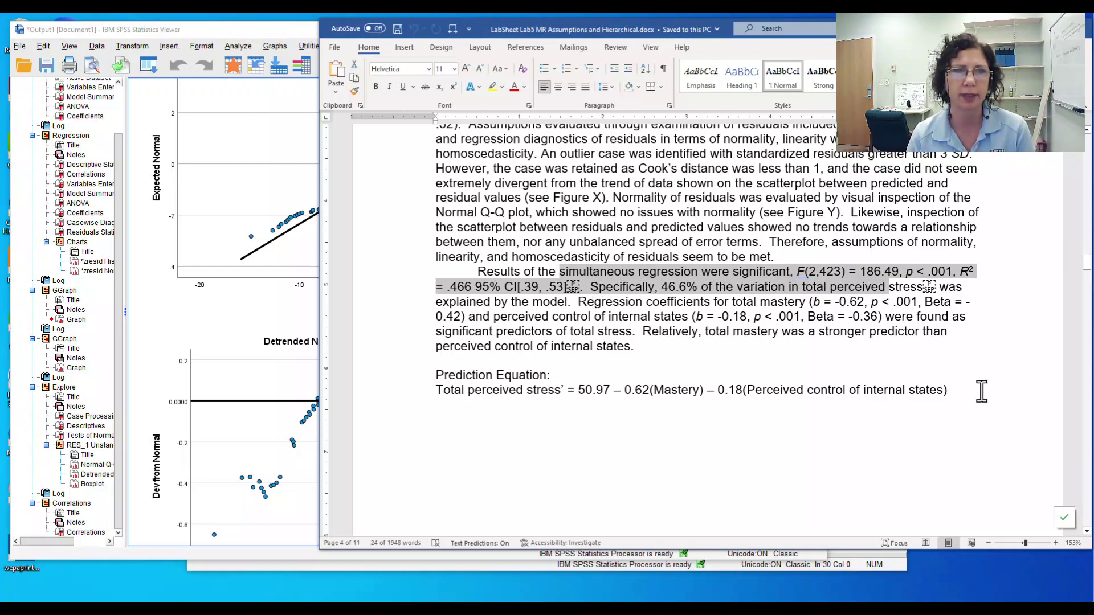
left_click_drag(647, 302, 657, 332)
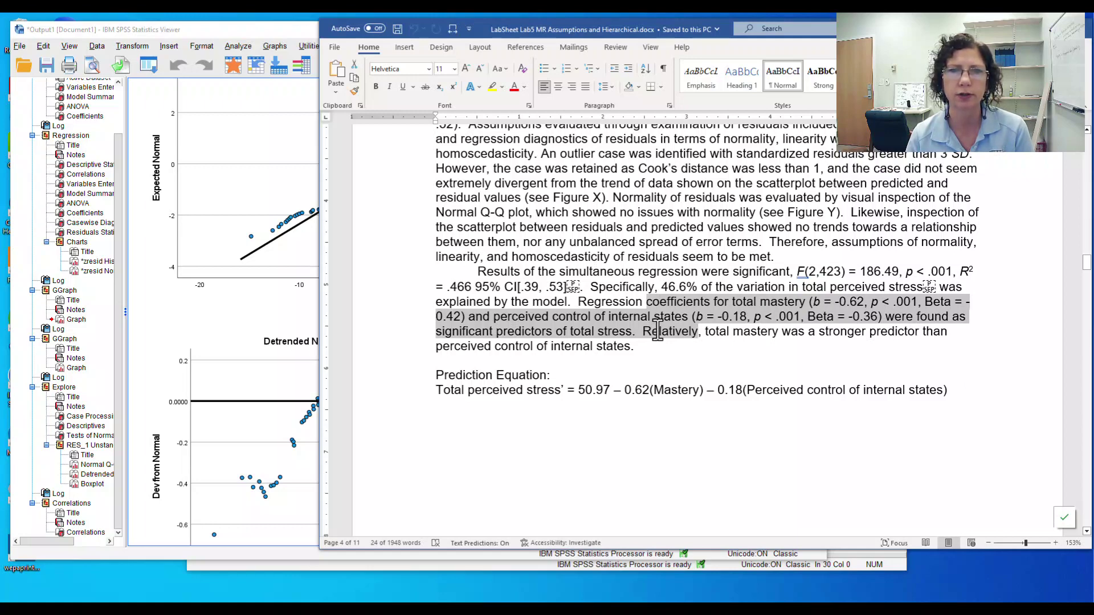
double_click(821, 317)
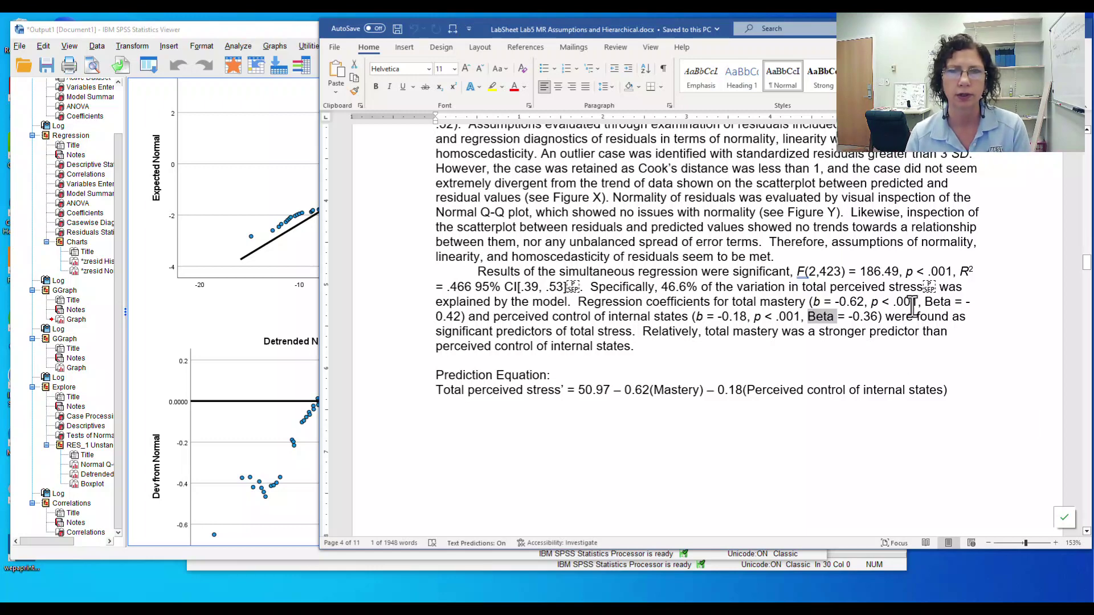
left_click(848, 316)
left_click_drag(848, 317, 807, 317)
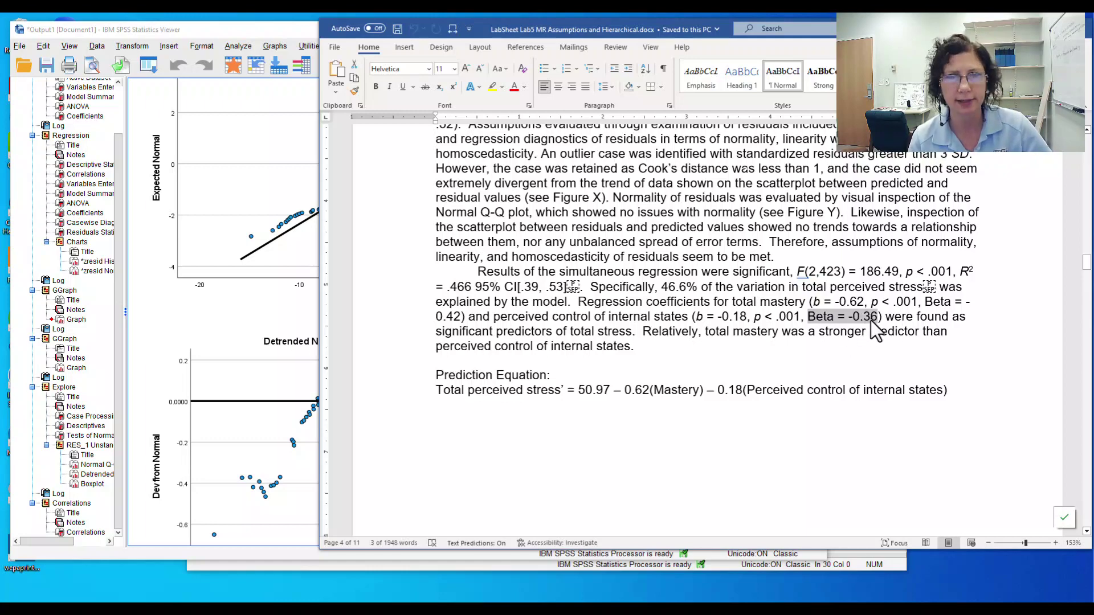
left_click_drag(924, 302, 463, 317)
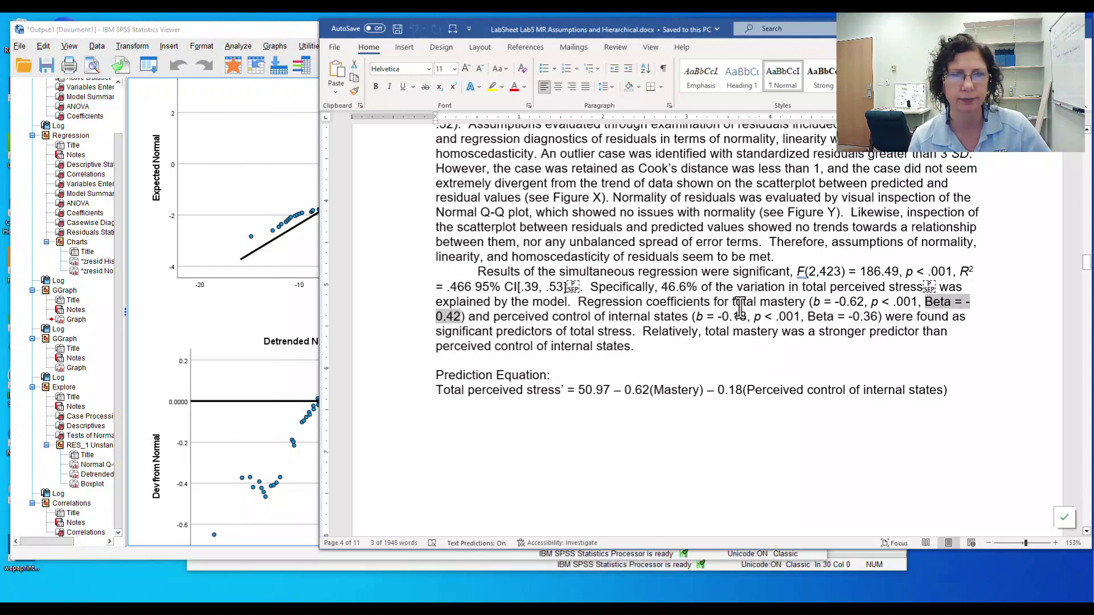
left_click_drag(713, 302, 790, 300)
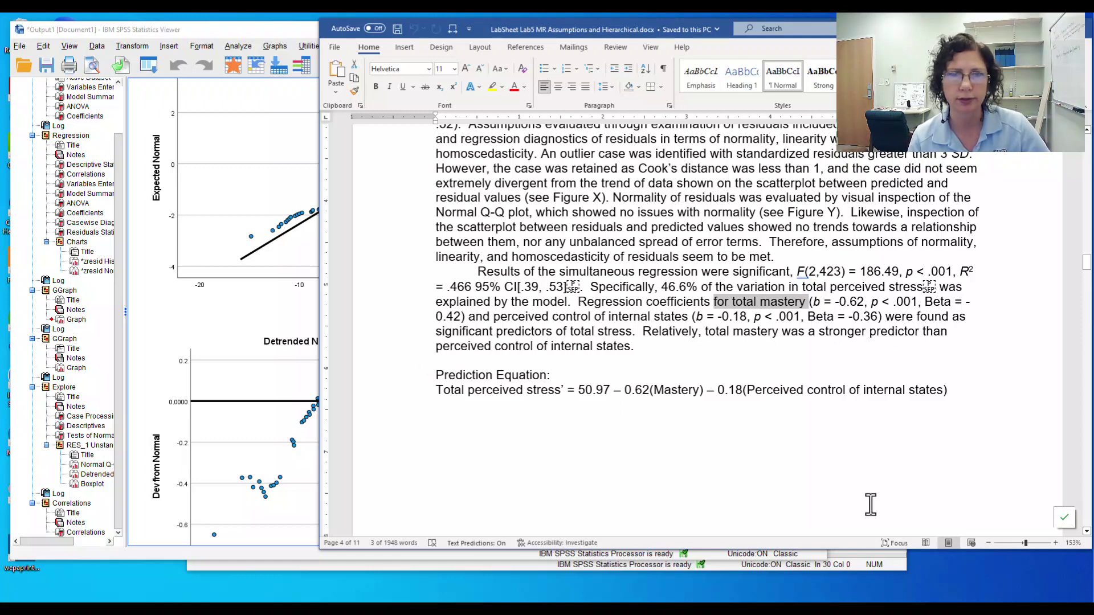
left_click(392, 393)
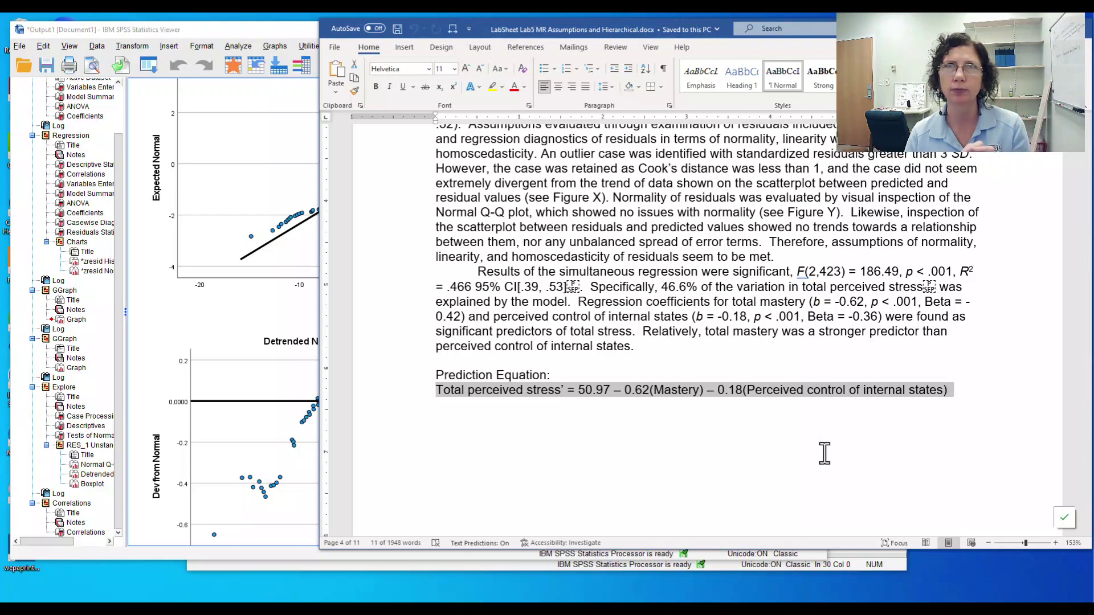
Step: Revisit the lab sheet's notes on outliers, normality, linearity and homoscedasticity and compare them with the example write-up
scroll(825, 454, "up", 4)
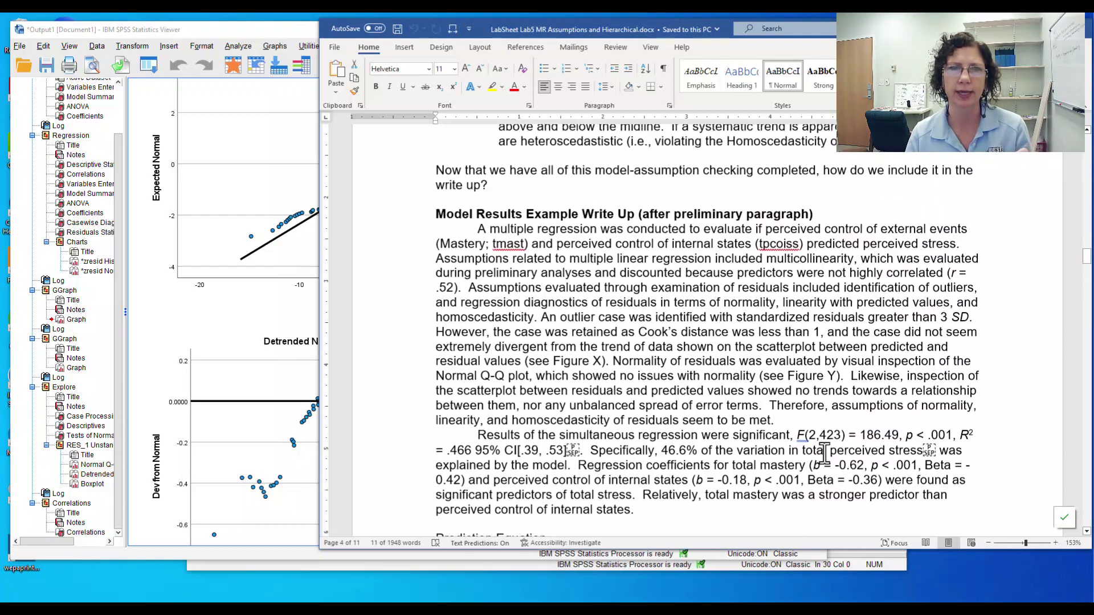
scroll(825, 454, "up", 15)
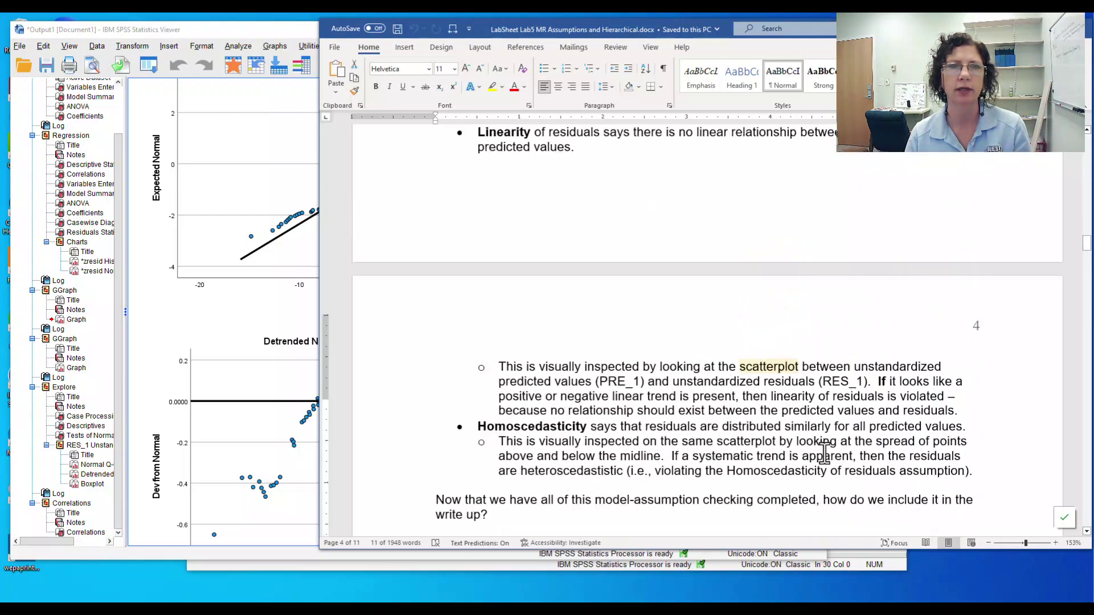
scroll(825, 454, "up", 3)
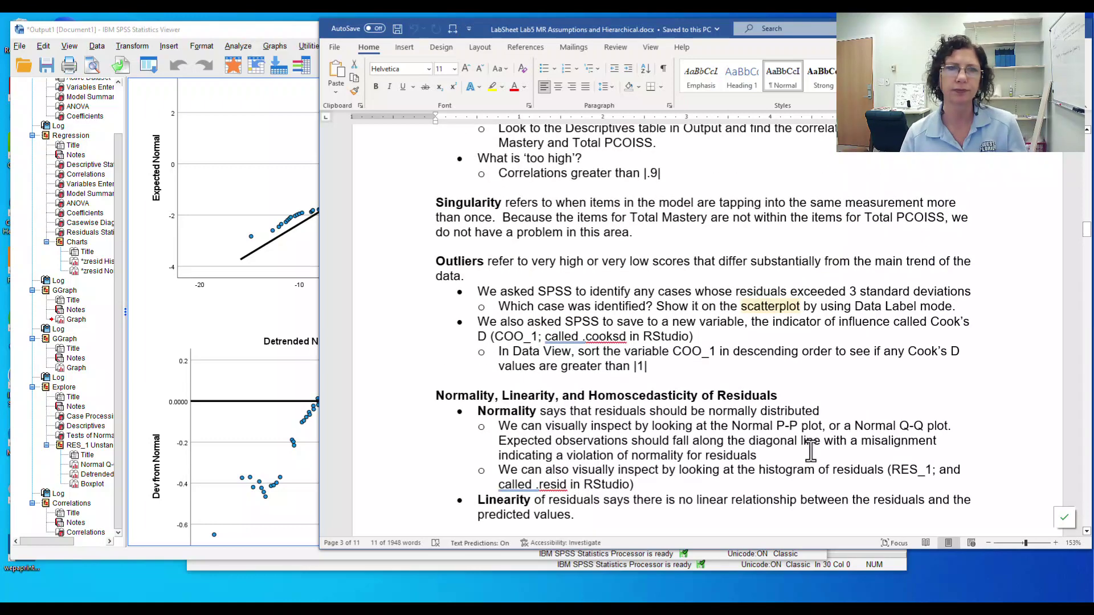
scroll(794, 336, "down", 1)
scroll(794, 336, "down", 20)
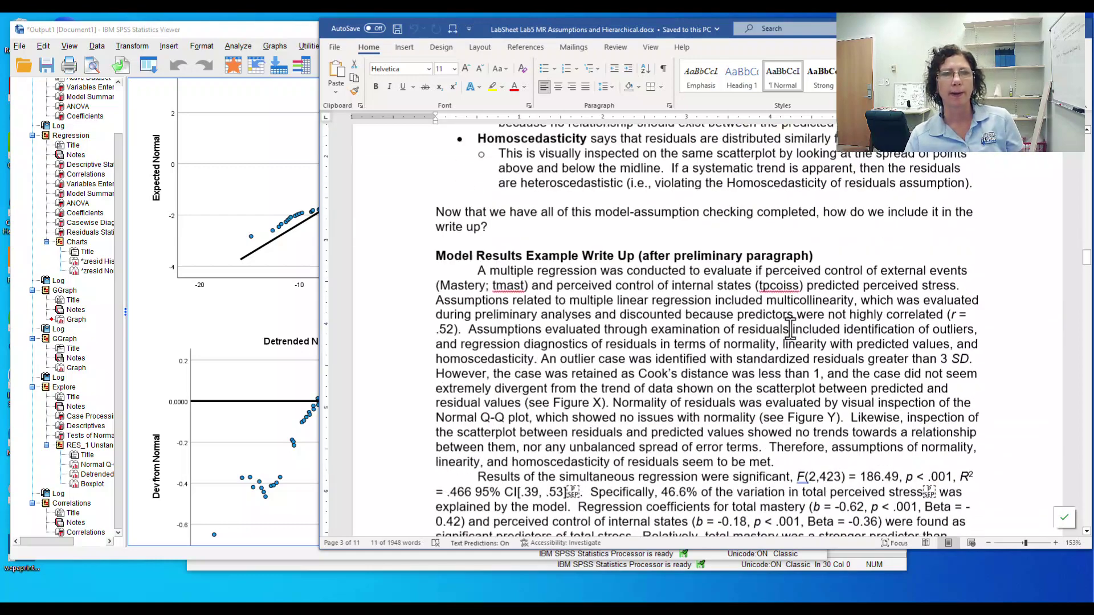
Step: Examine the residual scatterplot and the Figure Y Q-Q plot in the lab sheet, and find the Hierarchical Regression section
scroll(789, 326, "down", 10)
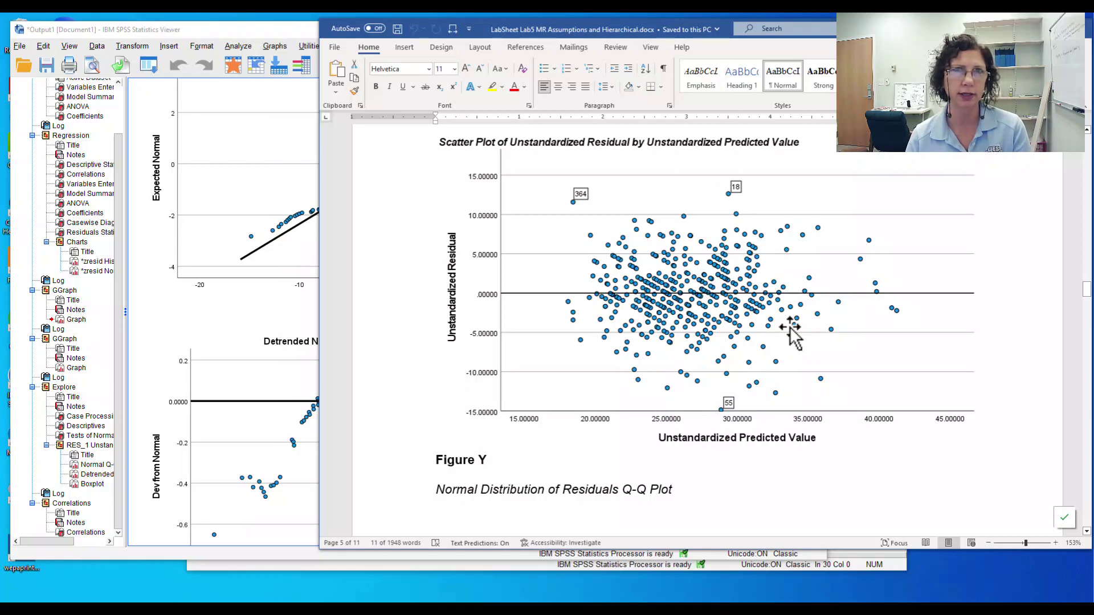
scroll(790, 326, "down", 2)
scroll(790, 326, "up", 2)
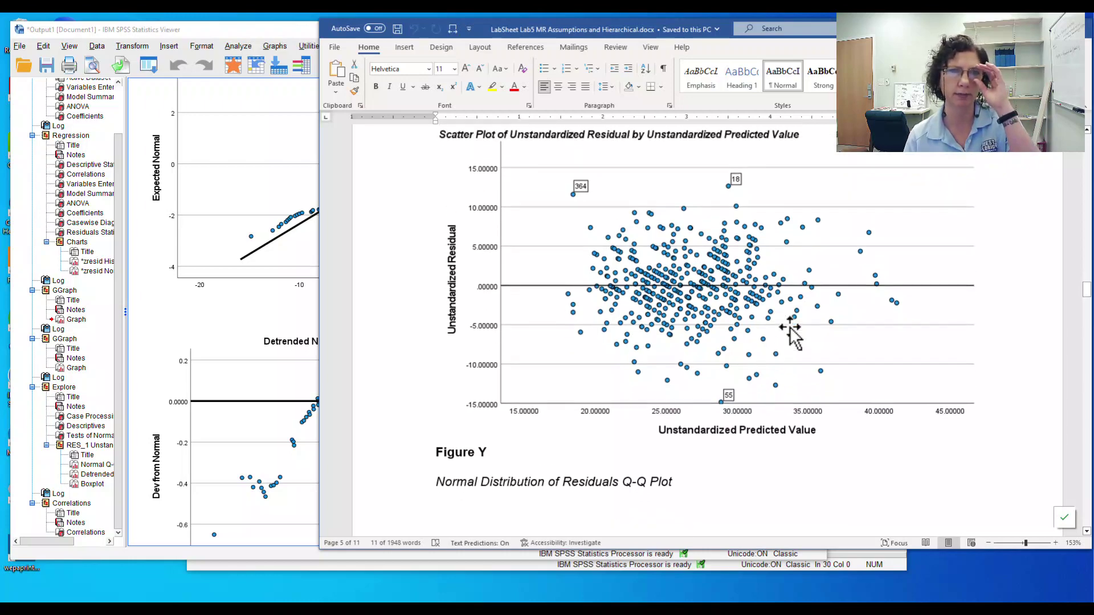
scroll(790, 326, "down", 10)
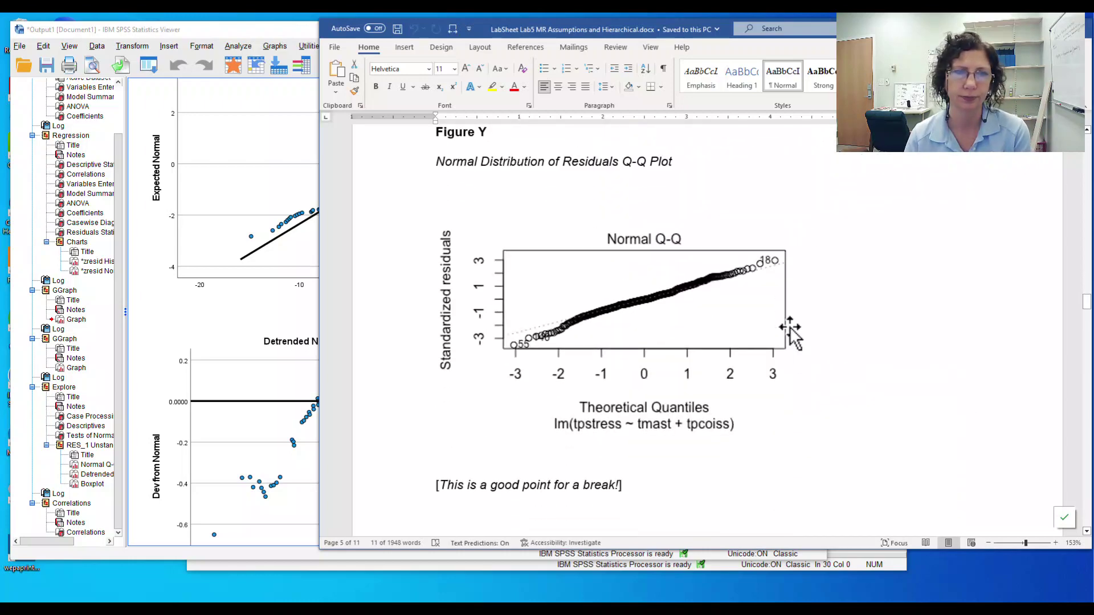
scroll(789, 327, "down", 10)
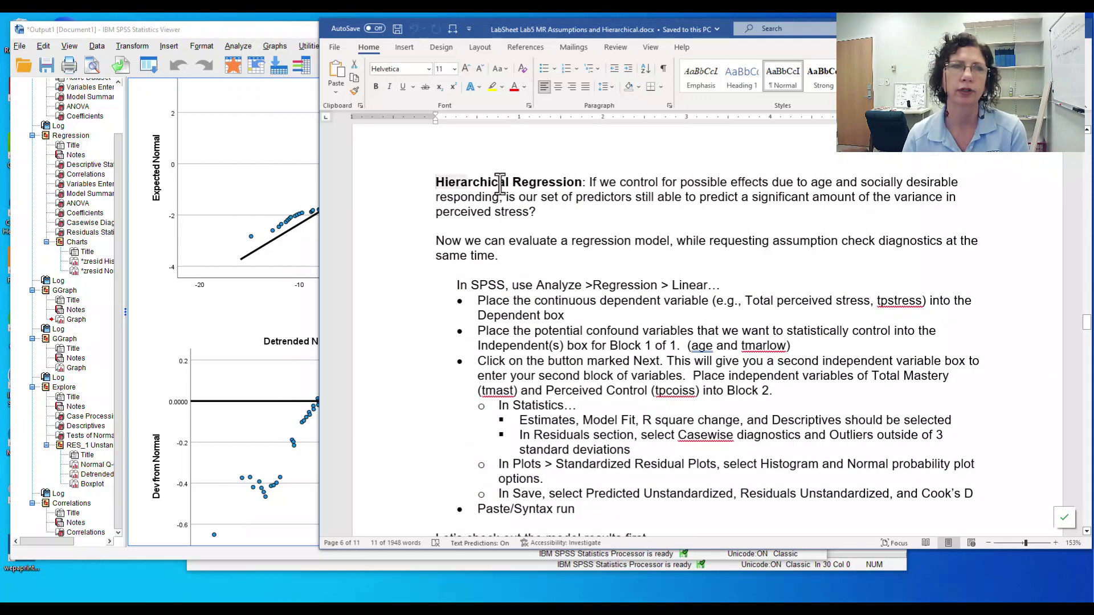
left_click_drag(500, 183, 581, 182)
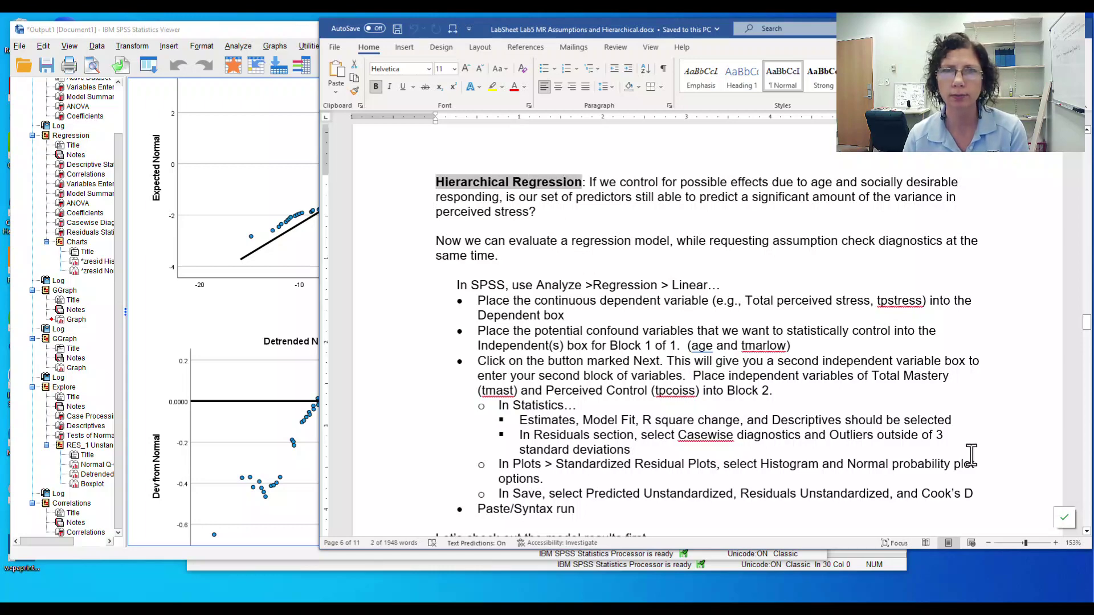
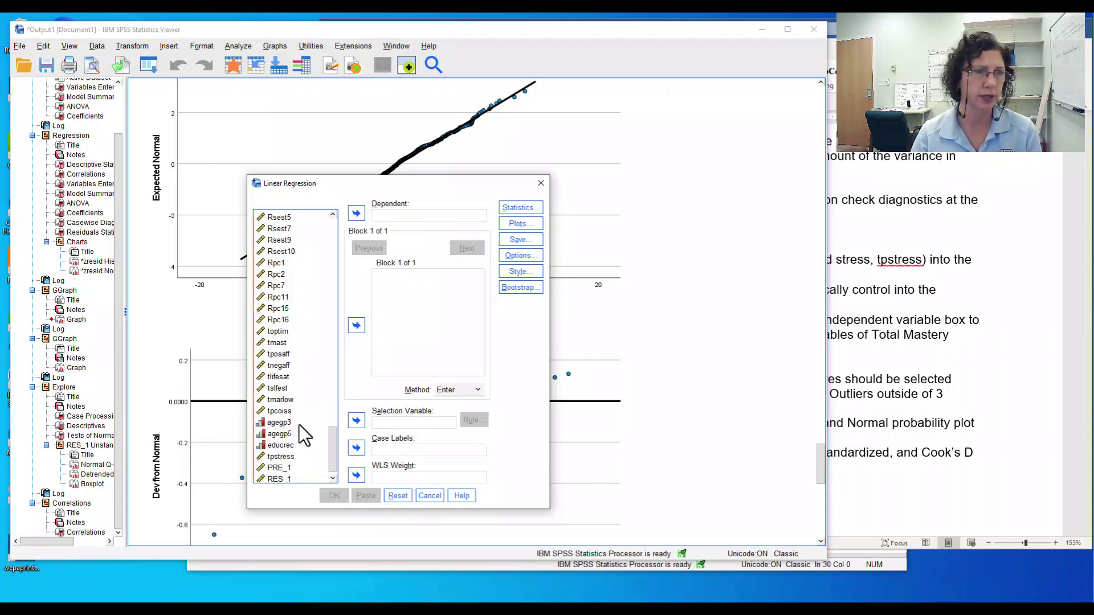
Step: In the SPSS Linear Regression setup, assign tpstress as the dependent variable and add tmarlow and age as Block 1 predictors
left_click(272, 457)
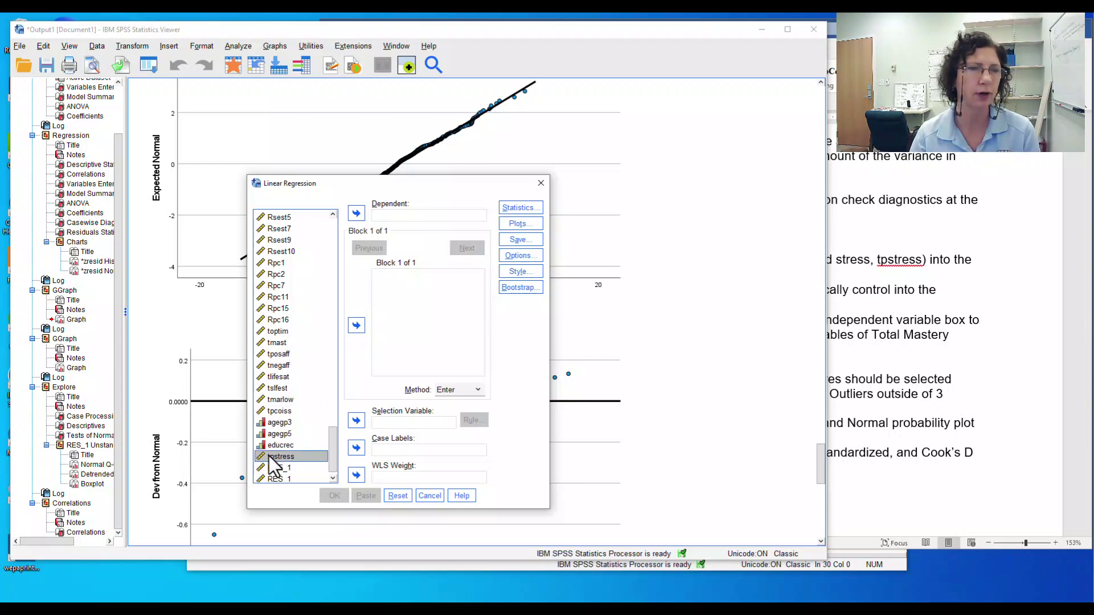
left_click(356, 212)
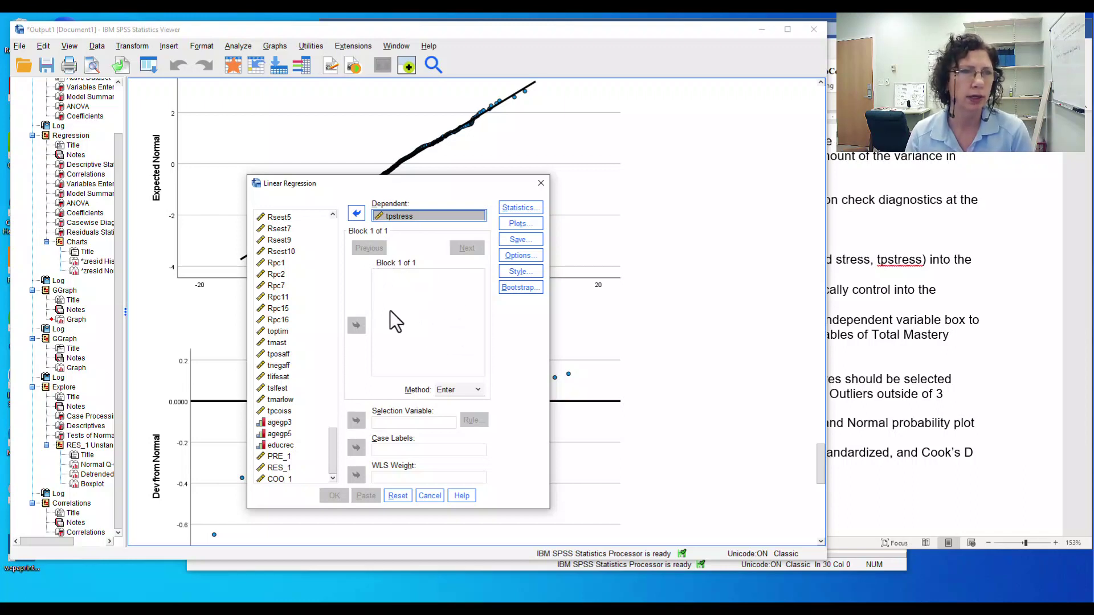
left_click(276, 401)
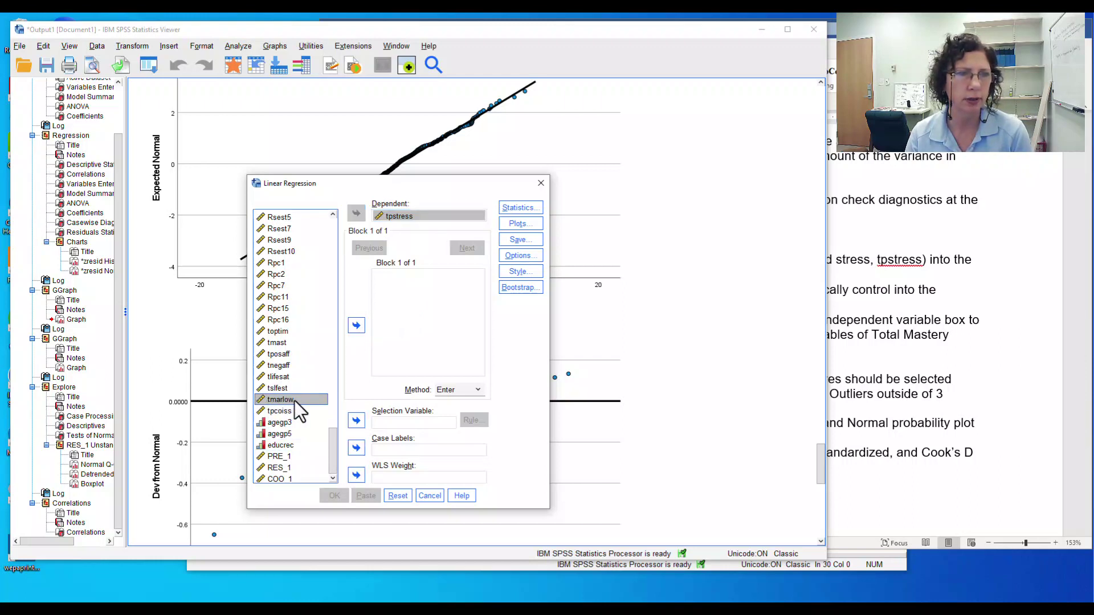
left_click(357, 326)
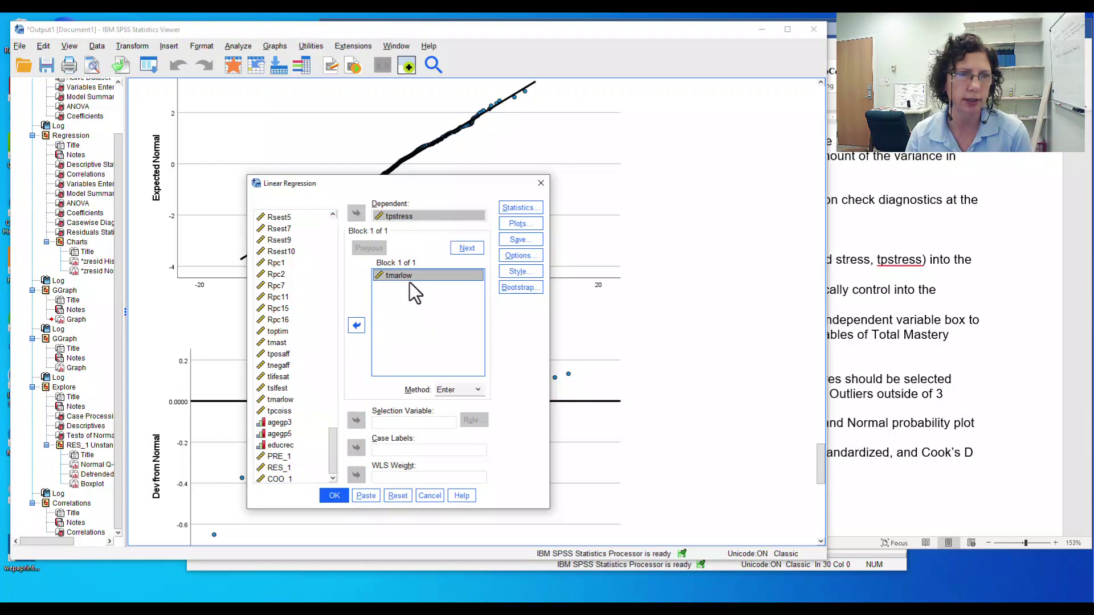
left_click_drag(333, 444, 334, 219)
left_click(274, 239)
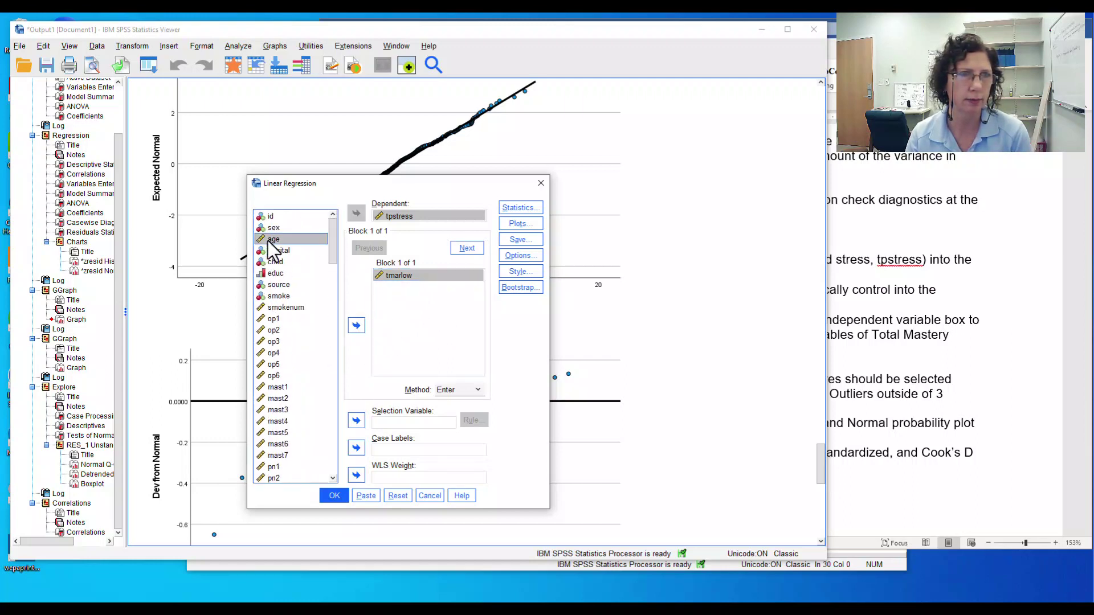
left_click(357, 325)
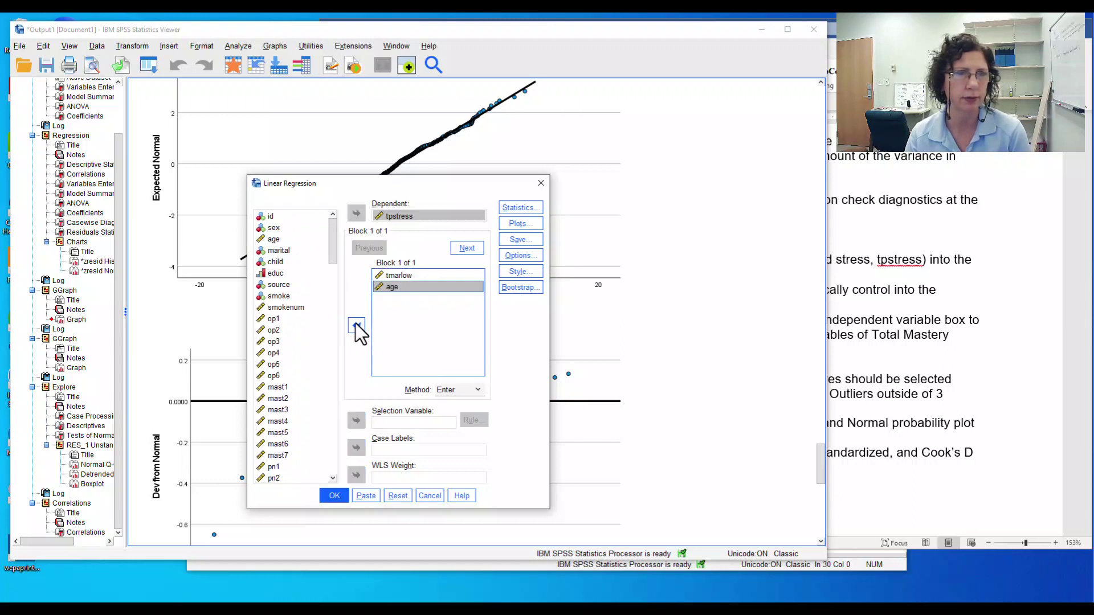
Step: Start a second block of predictors in the linear regression and add tmast and tpcoiss to it
left_click(471, 248)
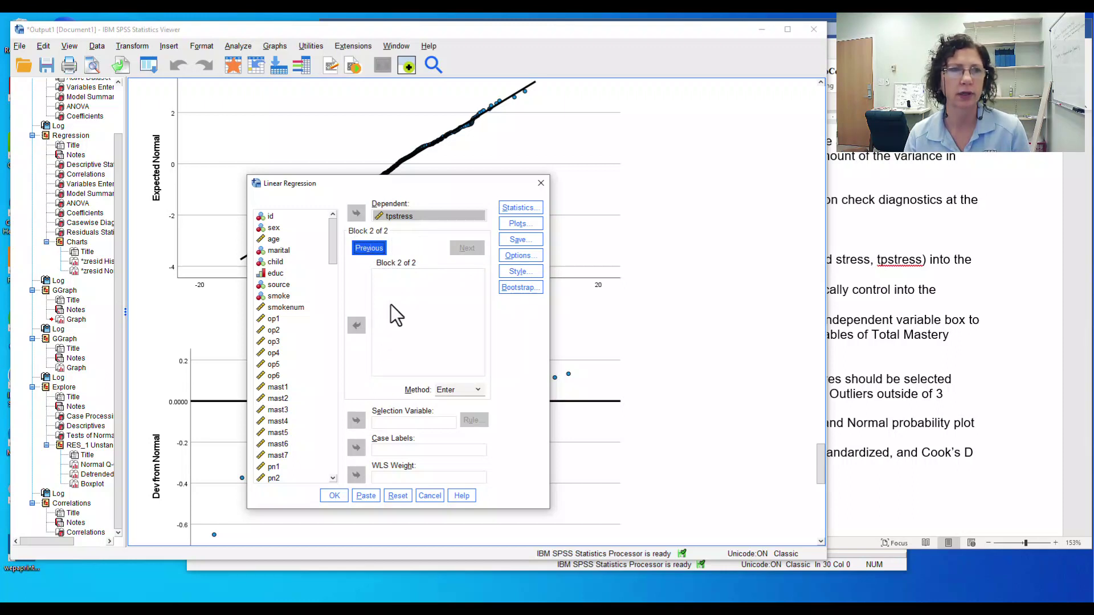
left_click_drag(329, 238, 339, 452)
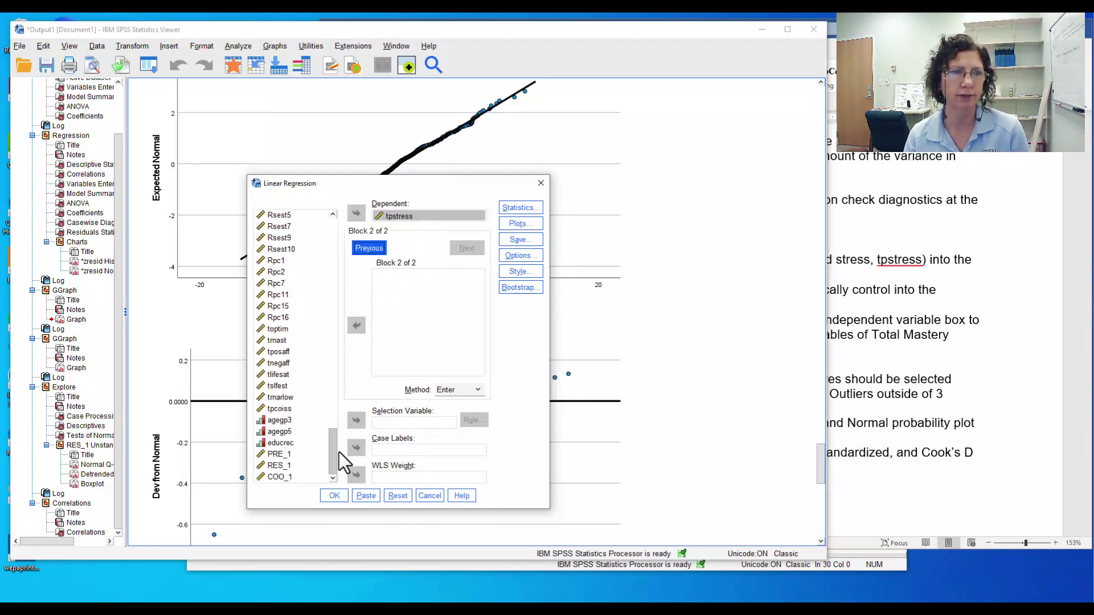
left_click(278, 341)
left_click(356, 325)
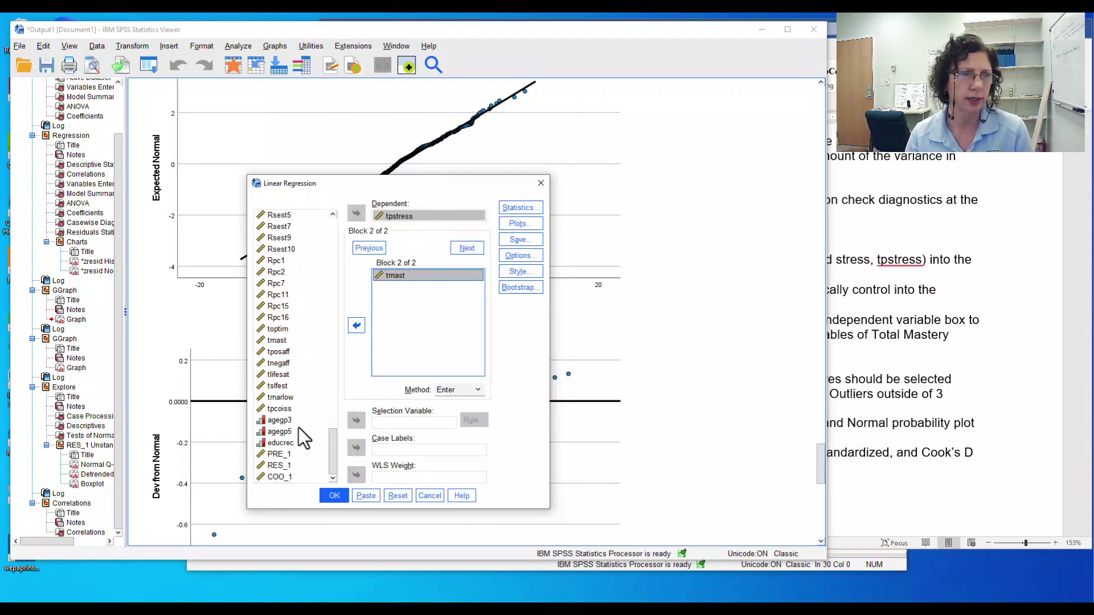
left_click(279, 409)
left_click(356, 325)
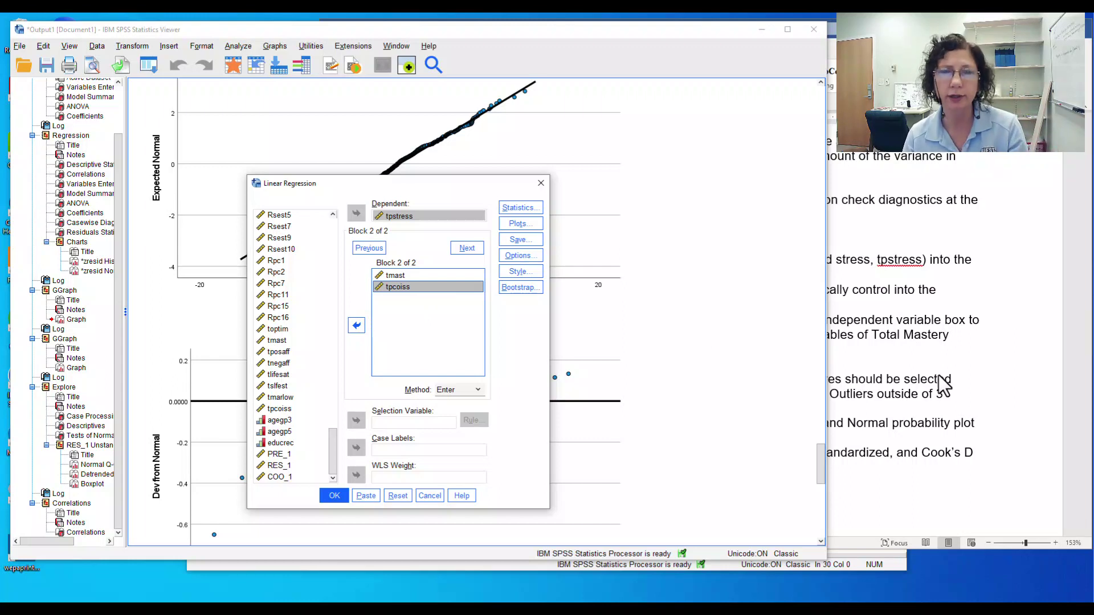
Step: Request descriptives and casewise diagnostics for outliers outside 3 standard deviations in the regression statistics
left_click(532, 208)
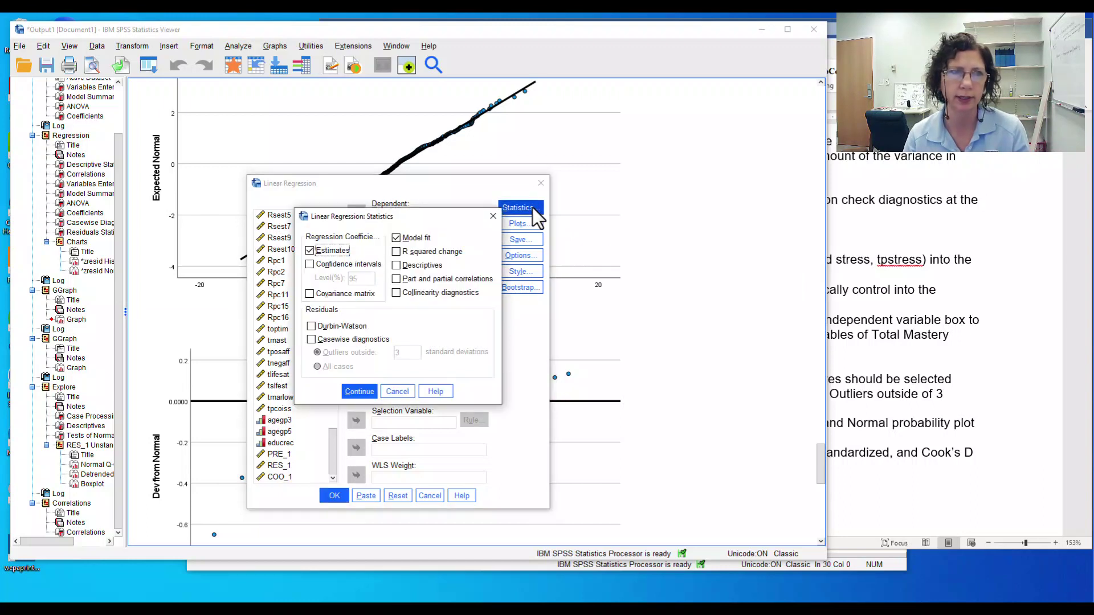
left_click(397, 266)
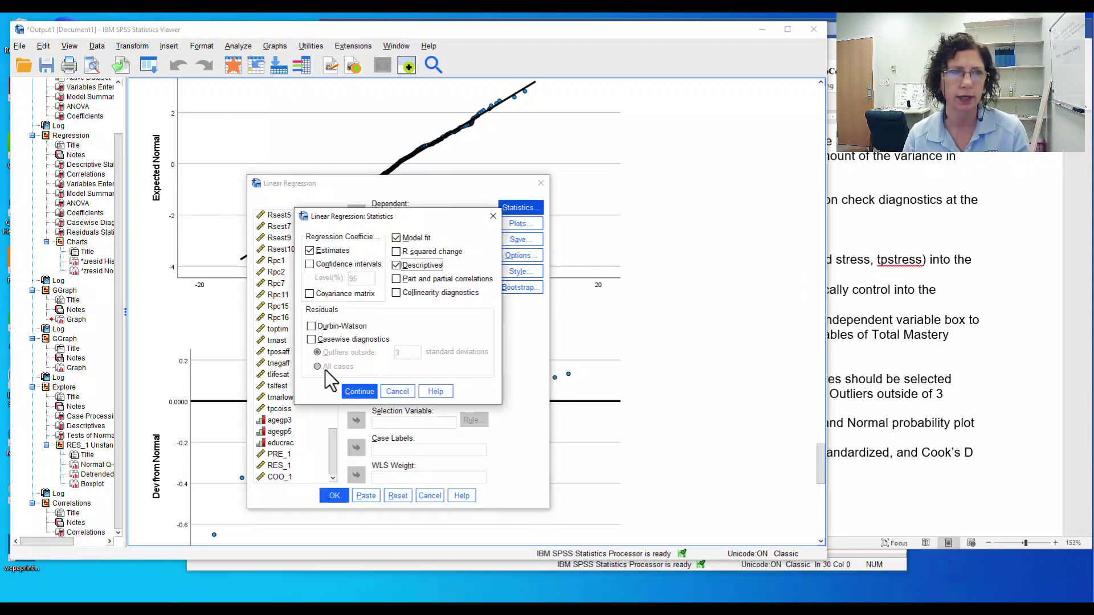
left_click(310, 340)
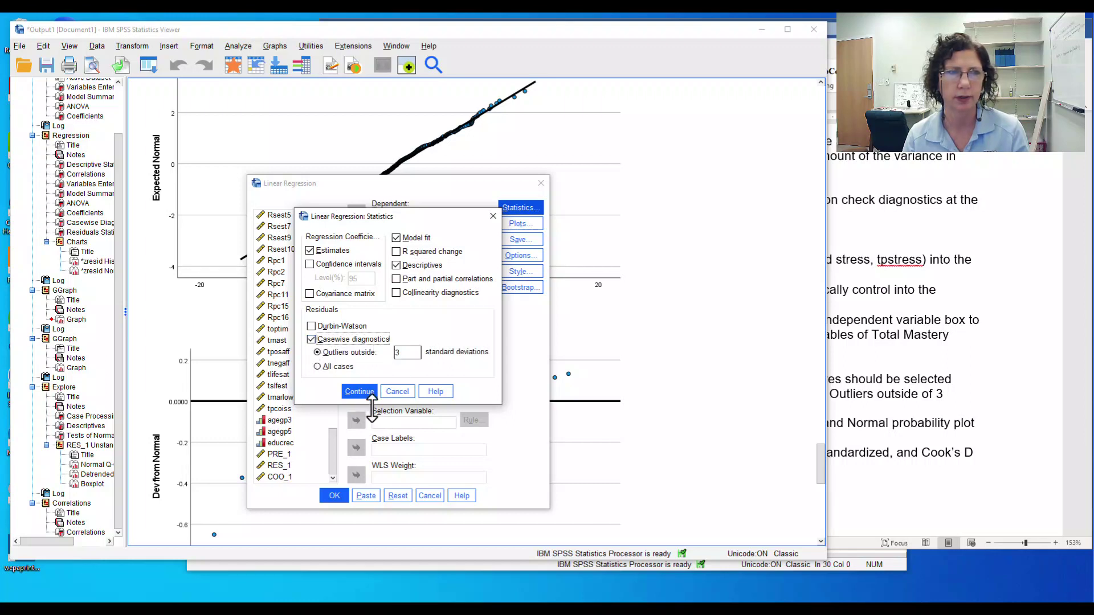
left_click(360, 392)
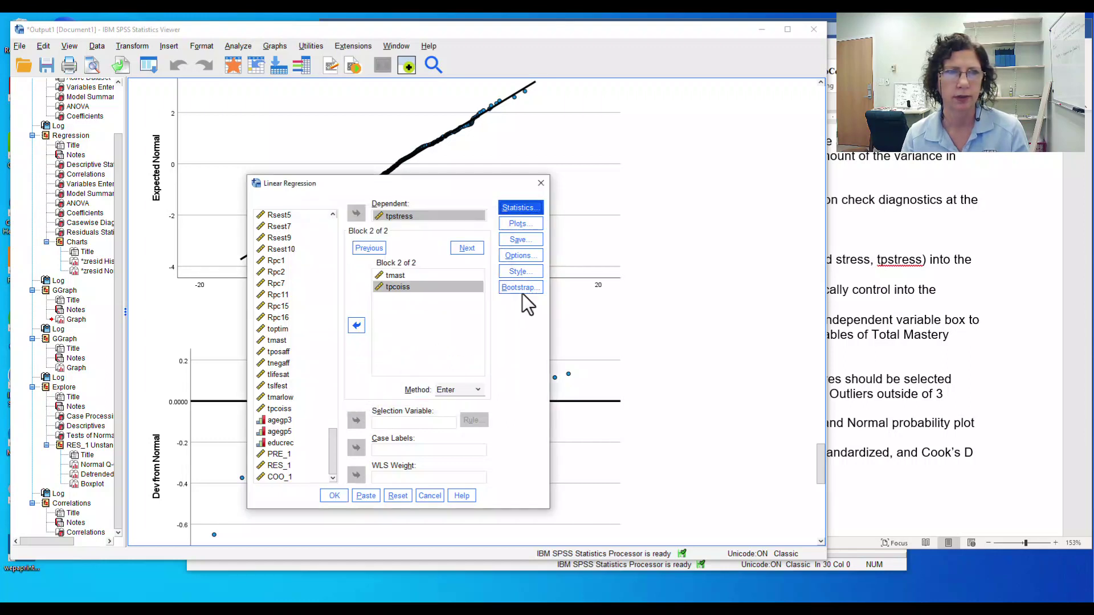
Step: Request a histogram and a normal probability plot of the standardized residuals
left_click(529, 222)
left_click(300, 384)
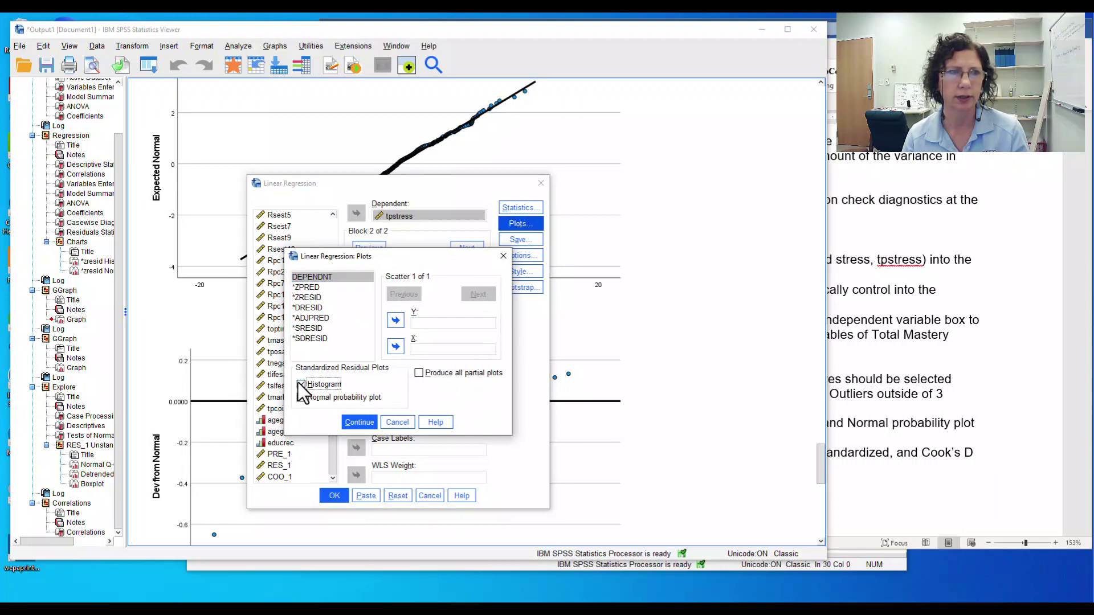
left_click(301, 398)
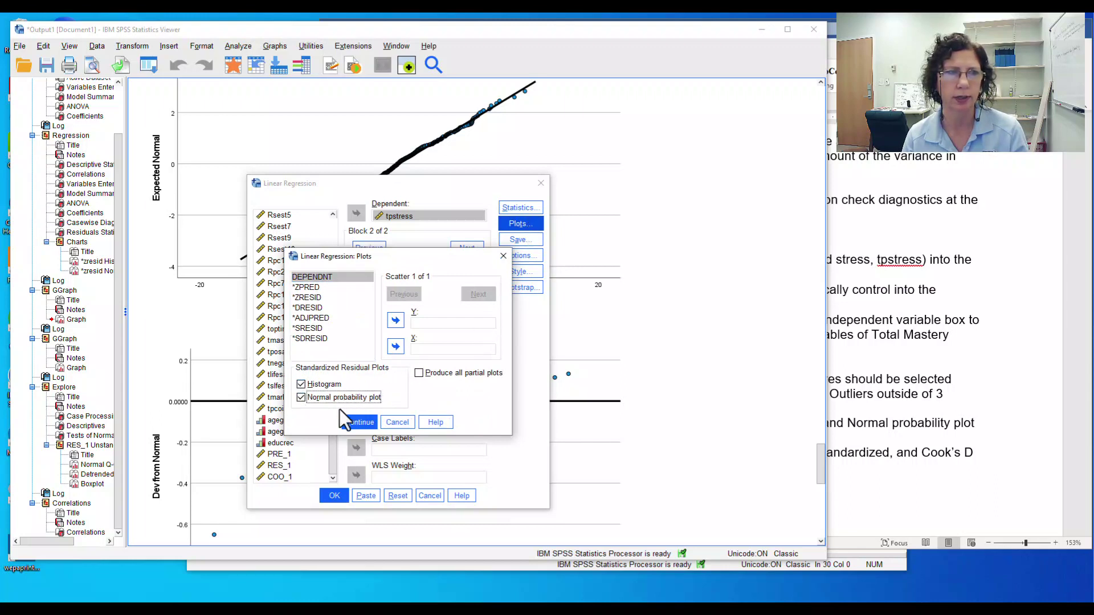
left_click(354, 423)
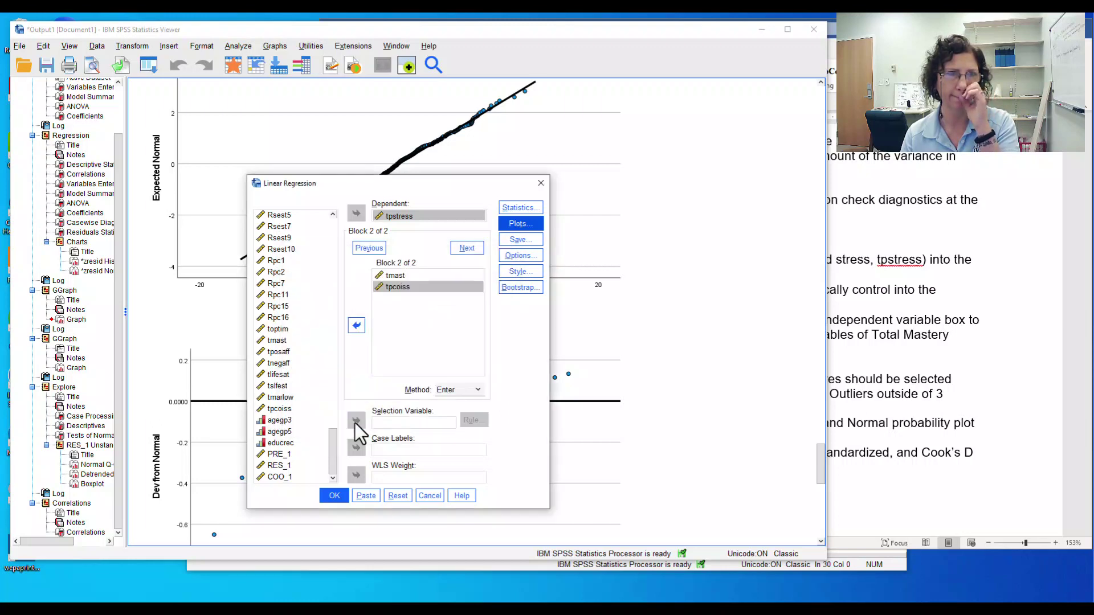
Step: Set the regression to save unstandardized predicted values, unstandardized residuals and Cook's distances
left_click(528, 238)
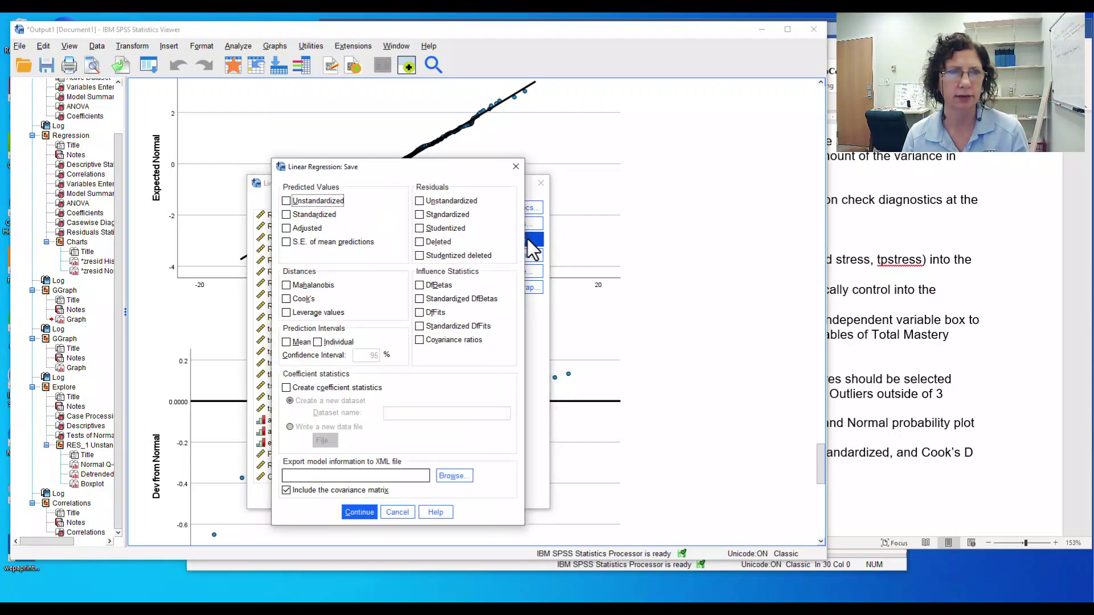
left_click(286, 202)
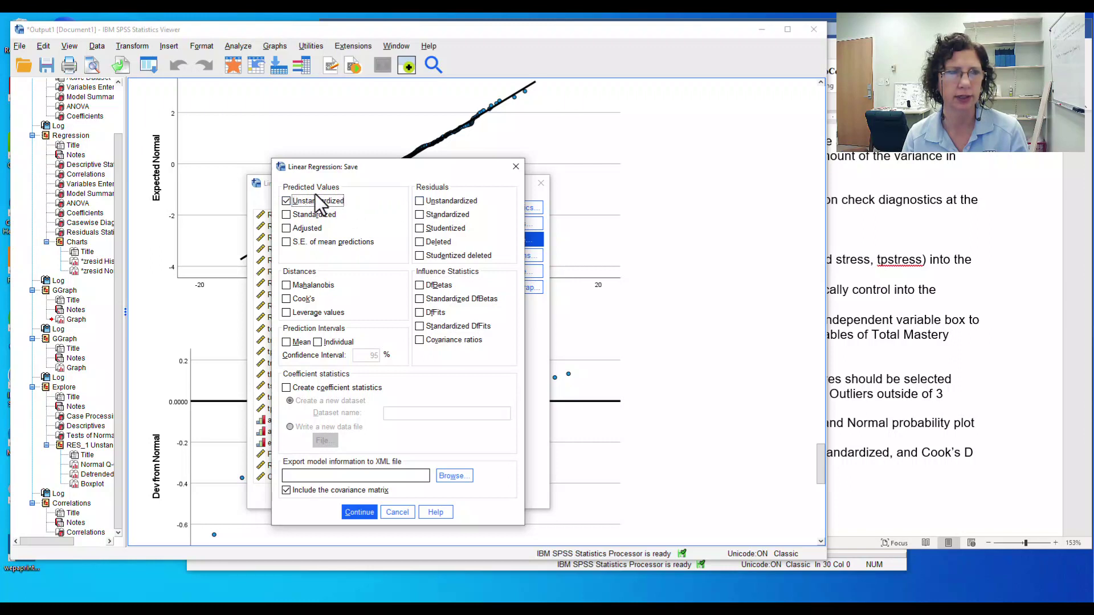
left_click(419, 201)
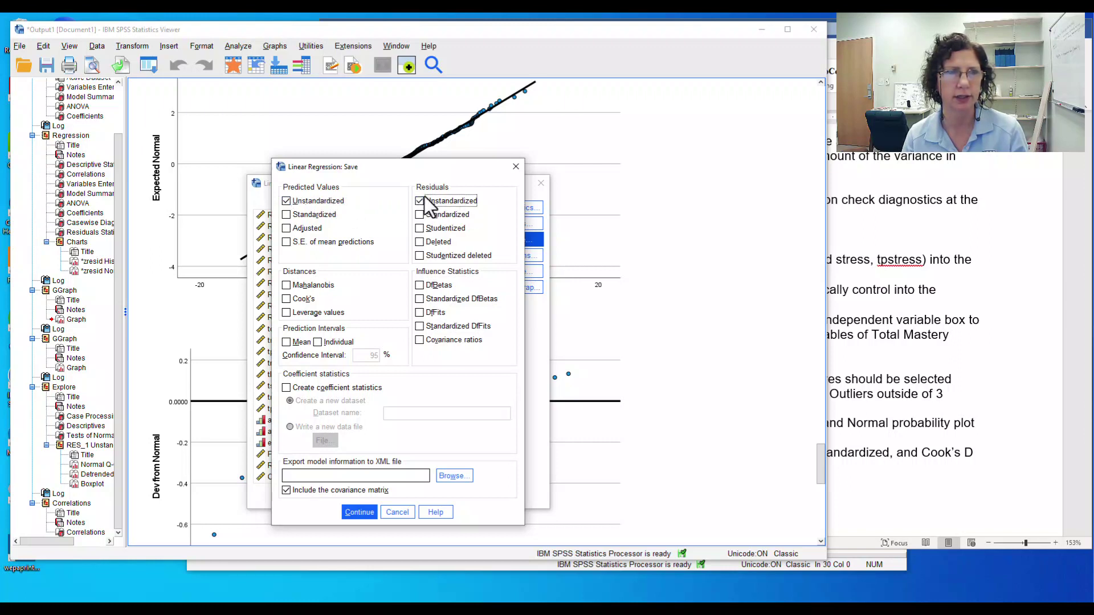
left_click(286, 299)
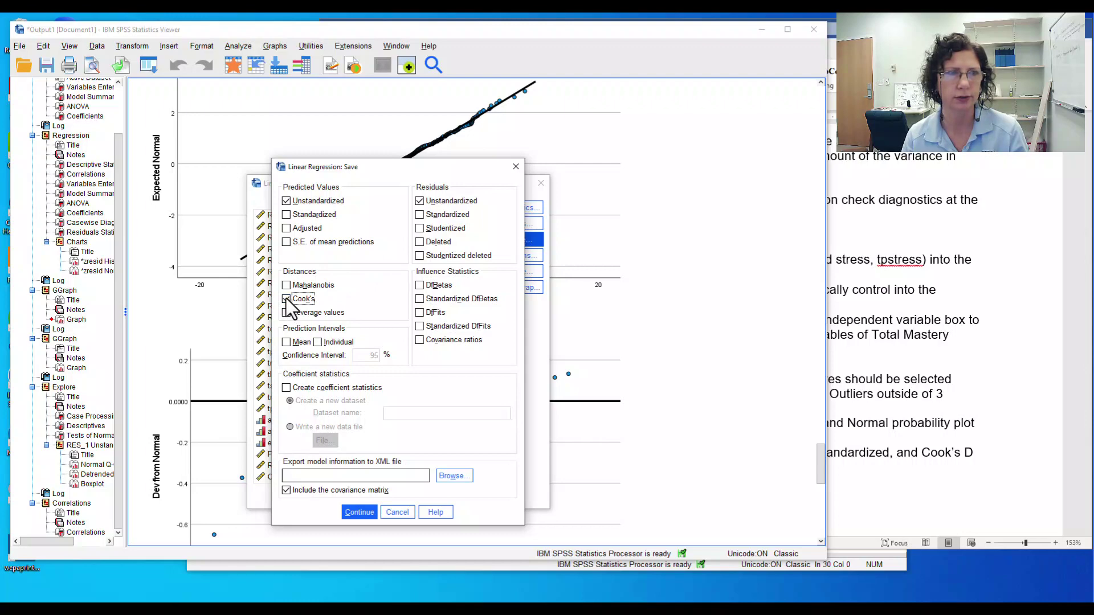
left_click(358, 511)
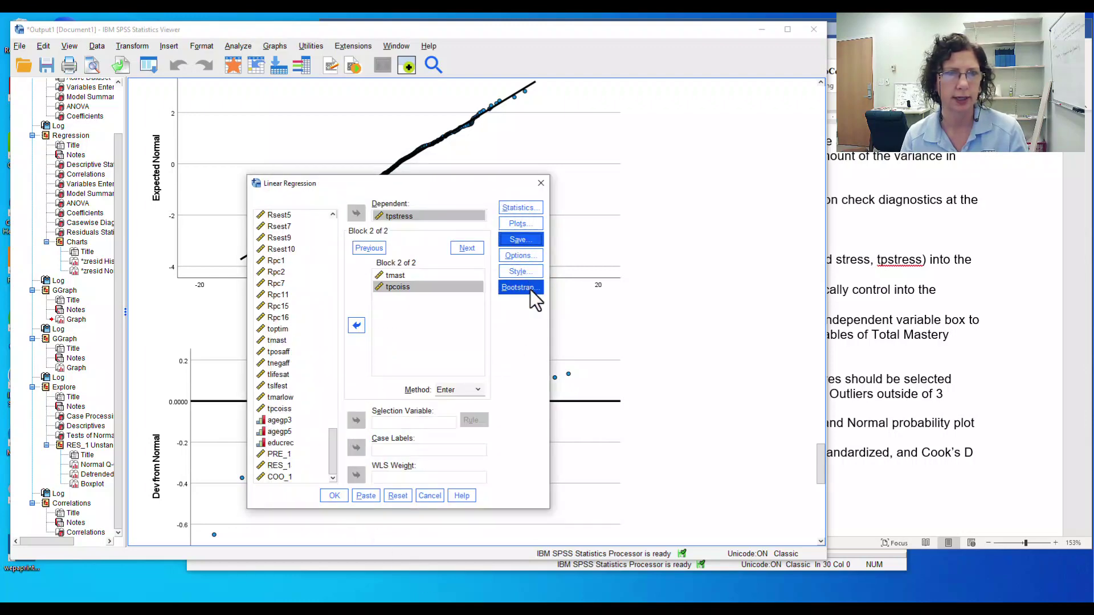
Step: Switch to the Word lab sheet and make "R square change" bold in the hierarchical regression's Statistics instructions
left_click(905, 288)
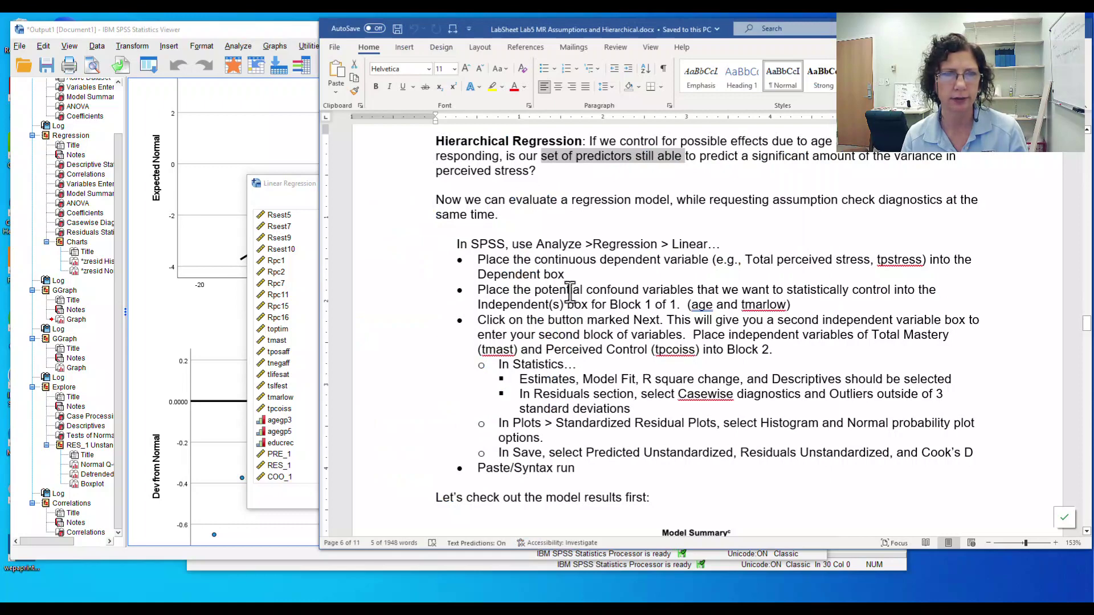
left_click_drag(605, 320, 629, 359)
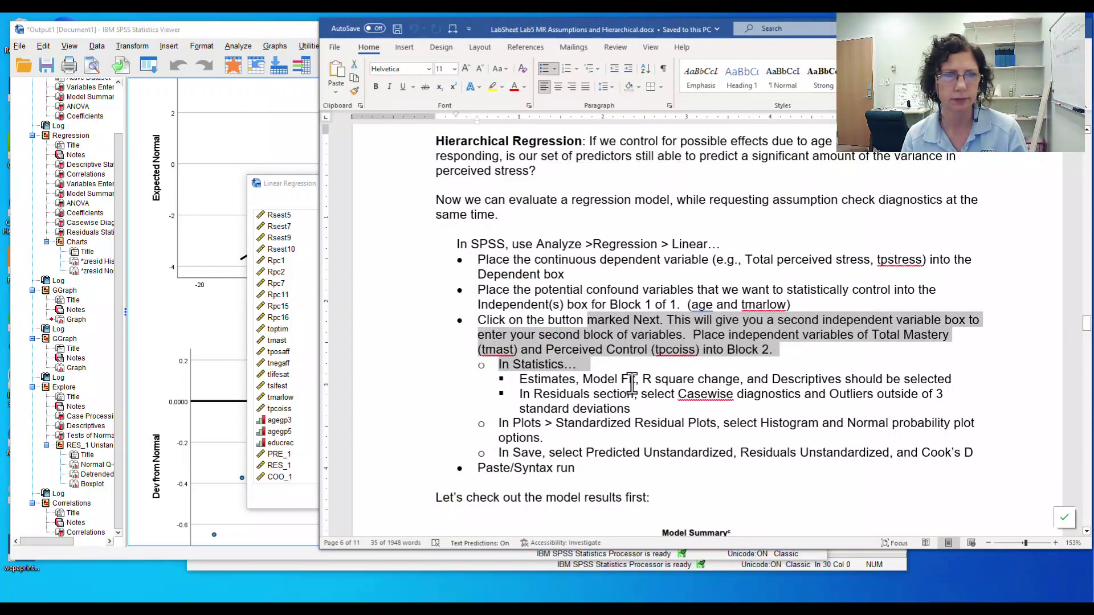
left_click_drag(593, 382, 725, 380)
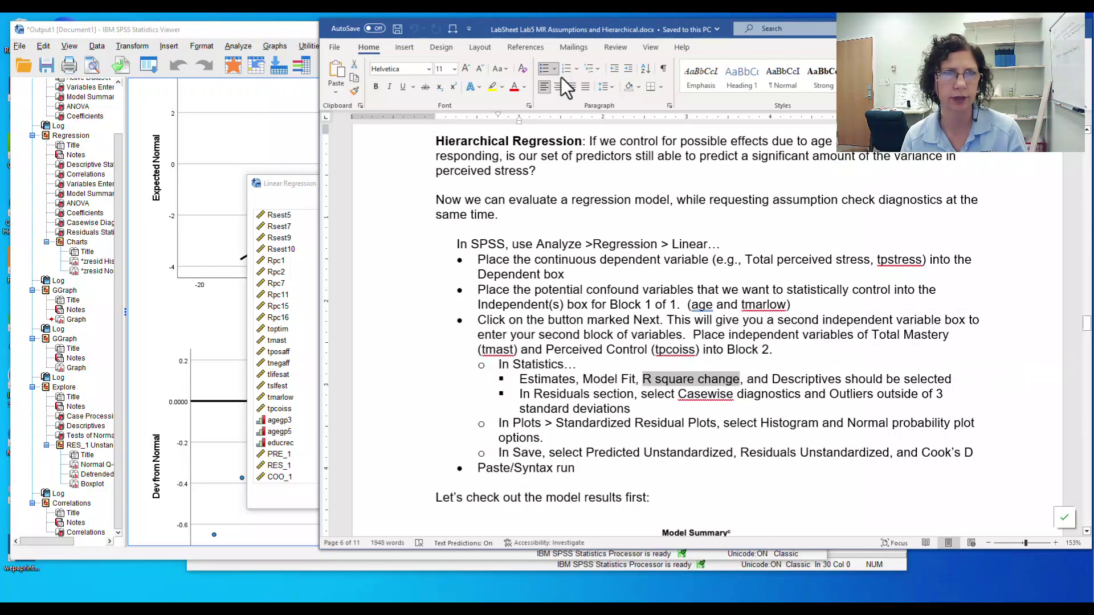
left_click(375, 86)
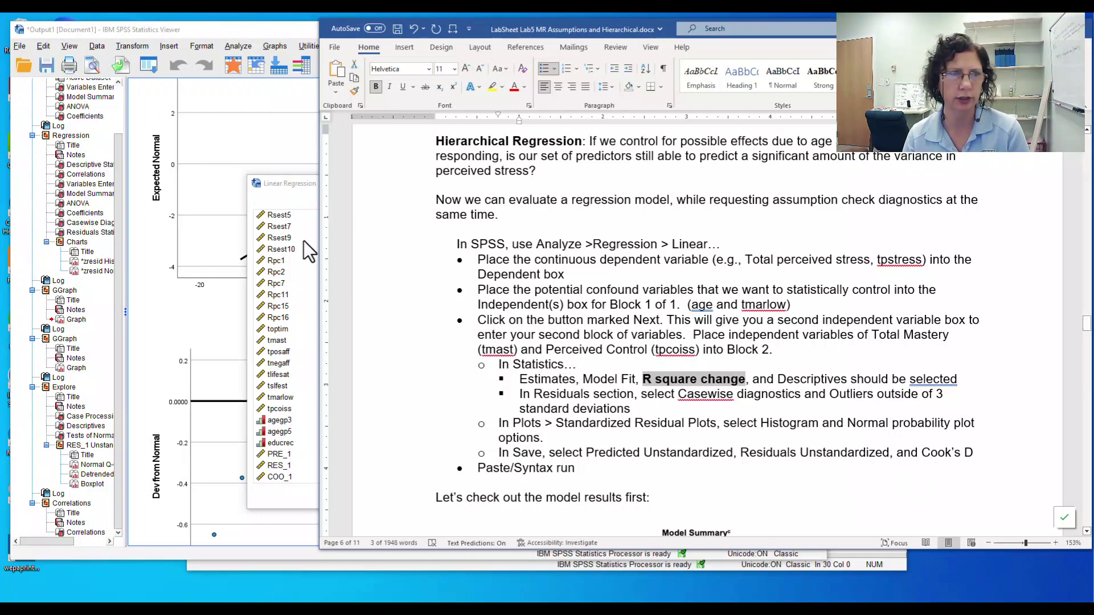
Step: Return to the SPSS Linear Regression setup and add R squared change to the requested statistics
left_click(302, 200)
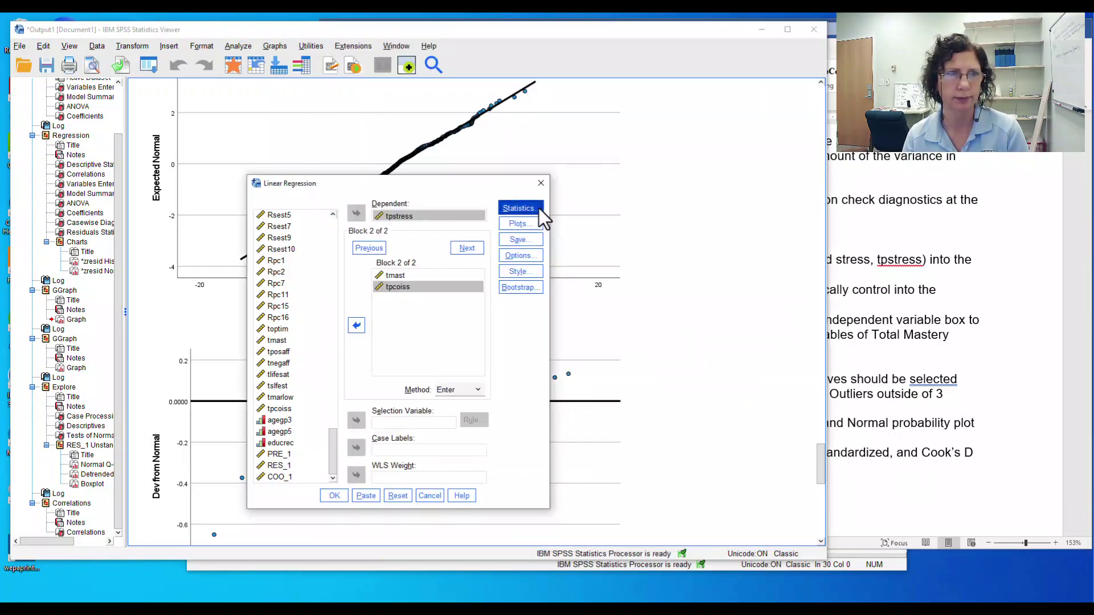
left_click(539, 207)
left_click(396, 252)
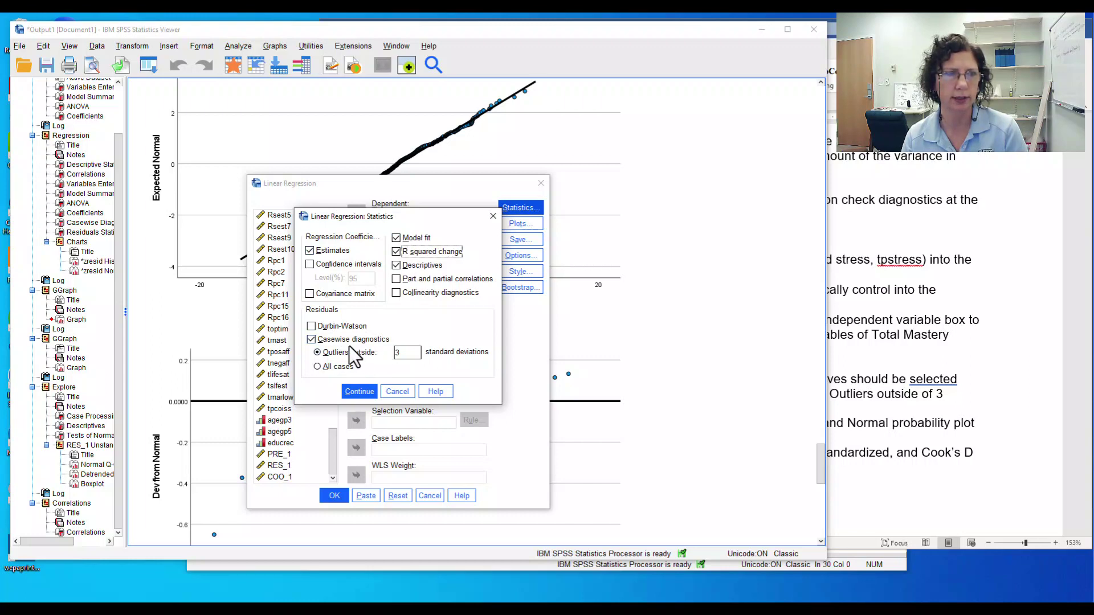
left_click(358, 391)
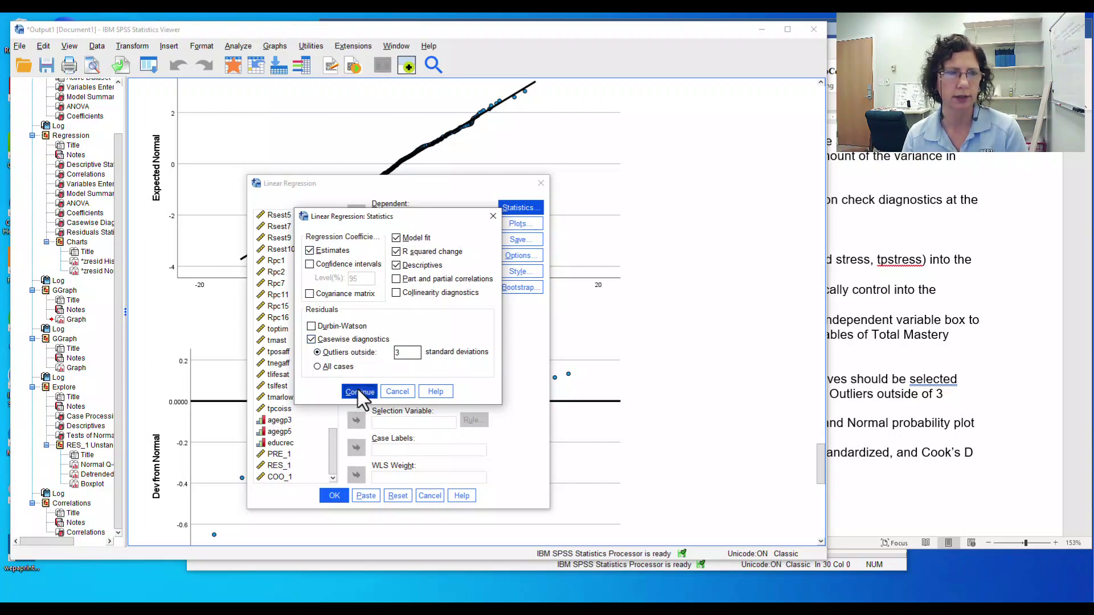
Step: Paste the hierarchical regression as syntax and run only the new REGRESSION block that enters tmarlow and age, followed by tmast and tpcoiss
left_click(365, 495)
key("alt+Tab")
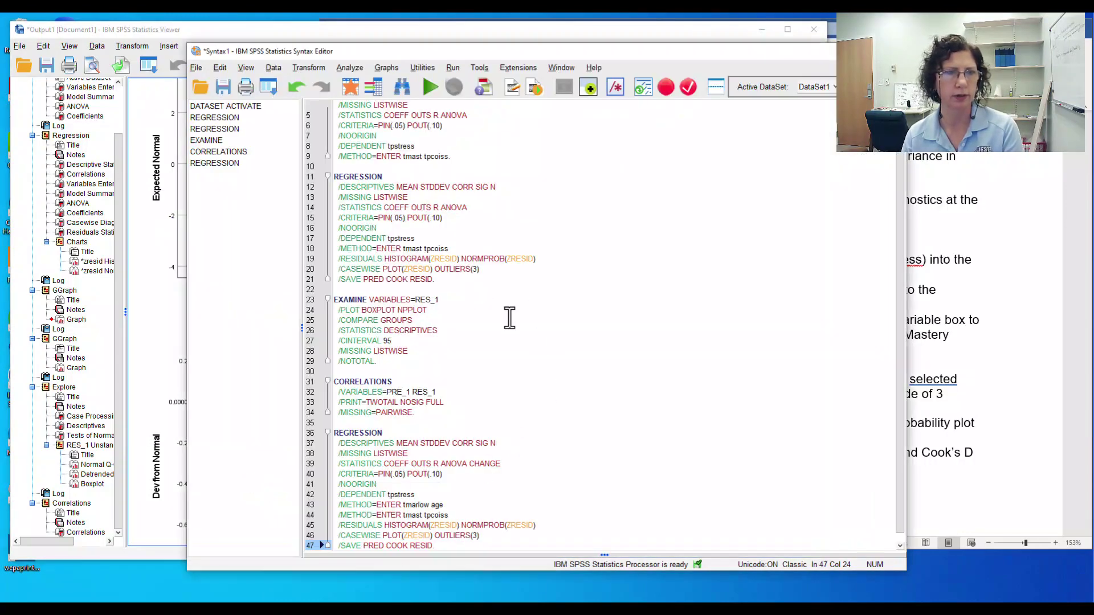
scroll(507, 316, "down", 1)
left_click(323, 422, "shift")
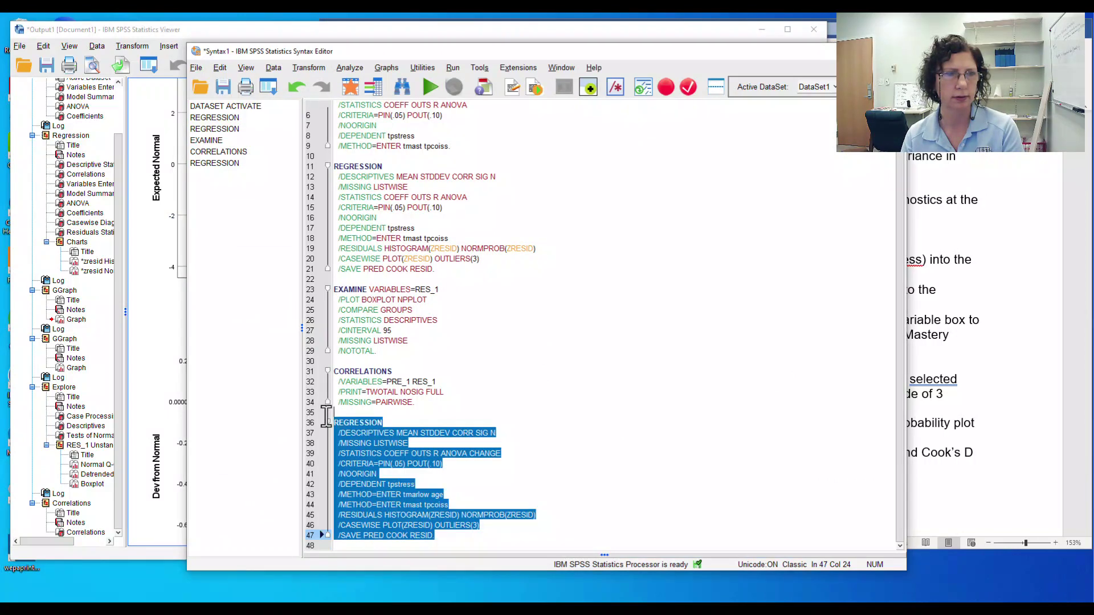
left_click(430, 86)
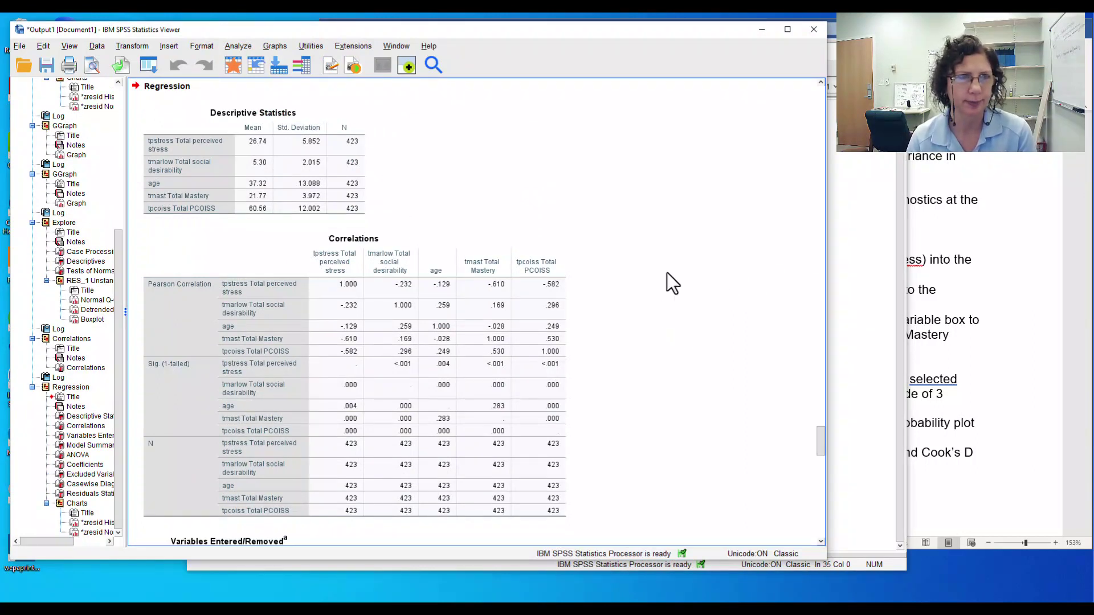
Step: Examine the new regression output's Descriptive Statistics, Correlations, Model Summary and ANOVA tables
left_click(344, 151)
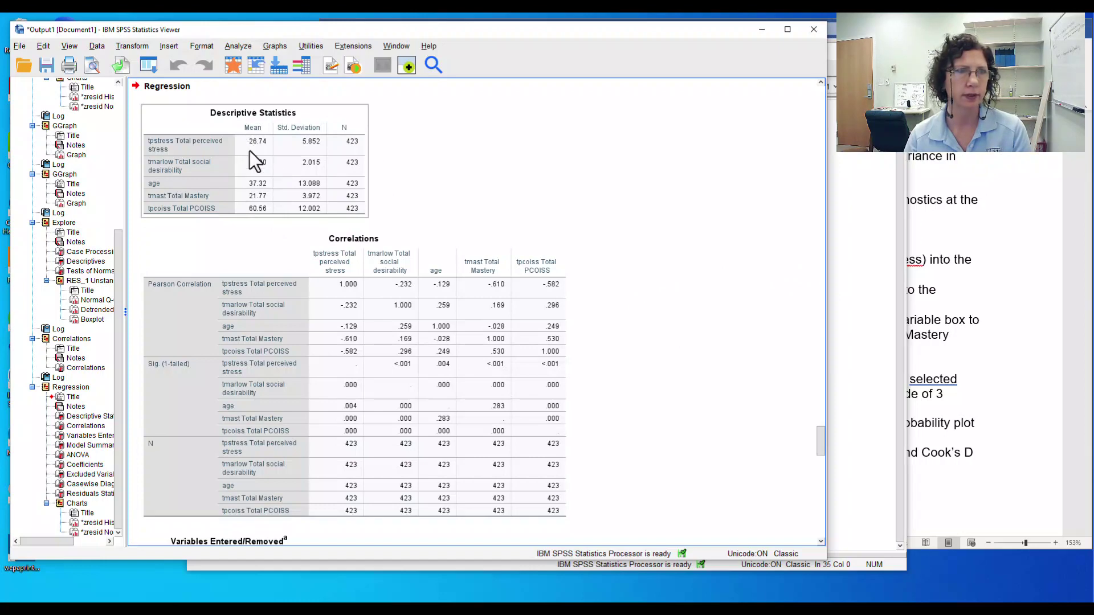
scroll(698, 205, "down", 3)
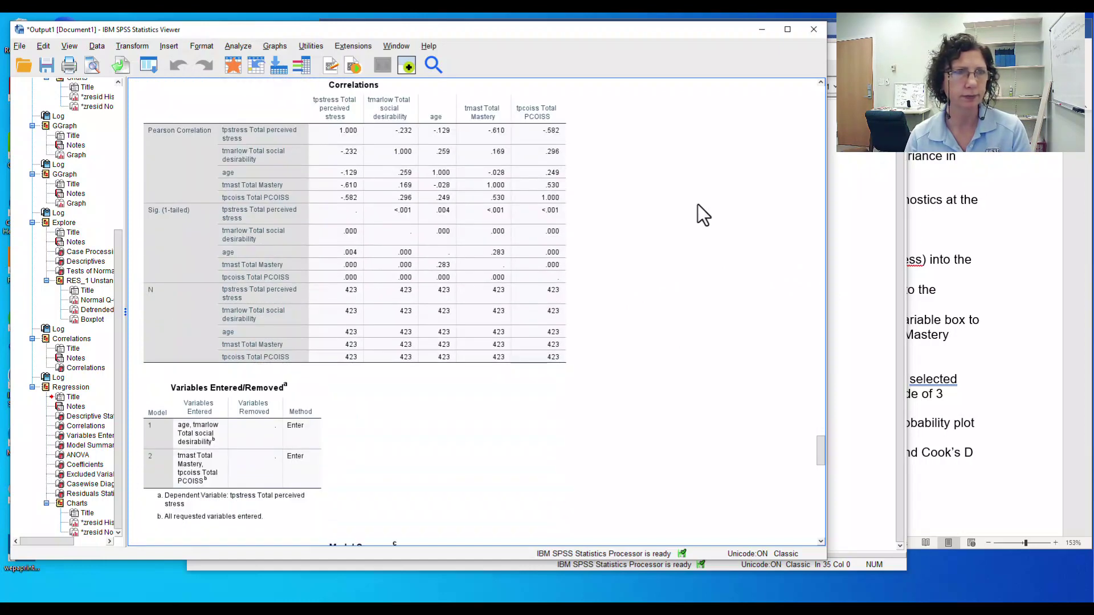
left_click(359, 124)
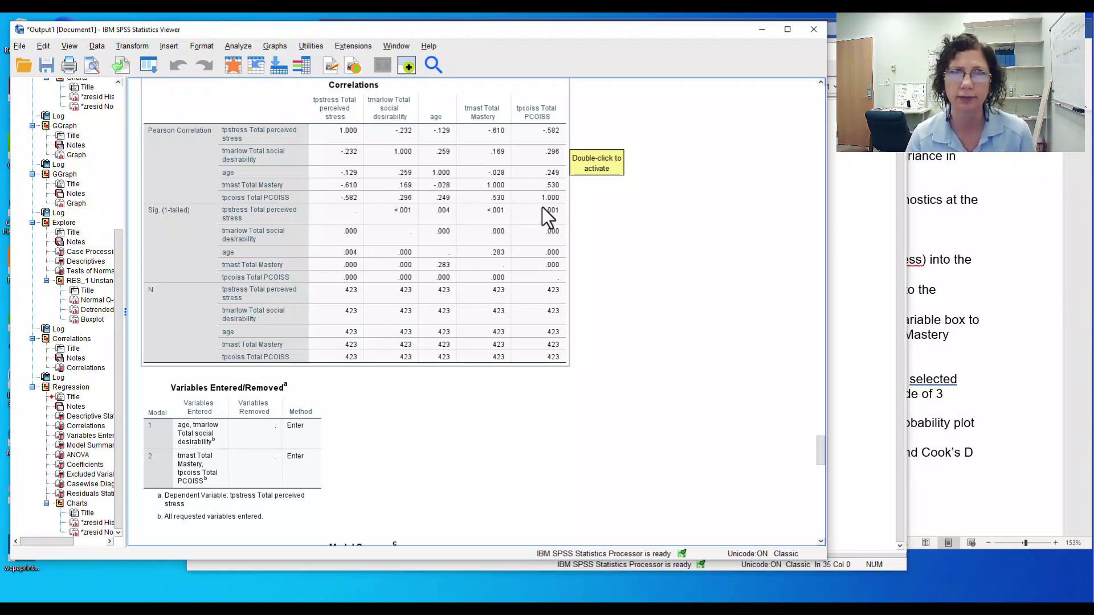
scroll(593, 273, "down", 10)
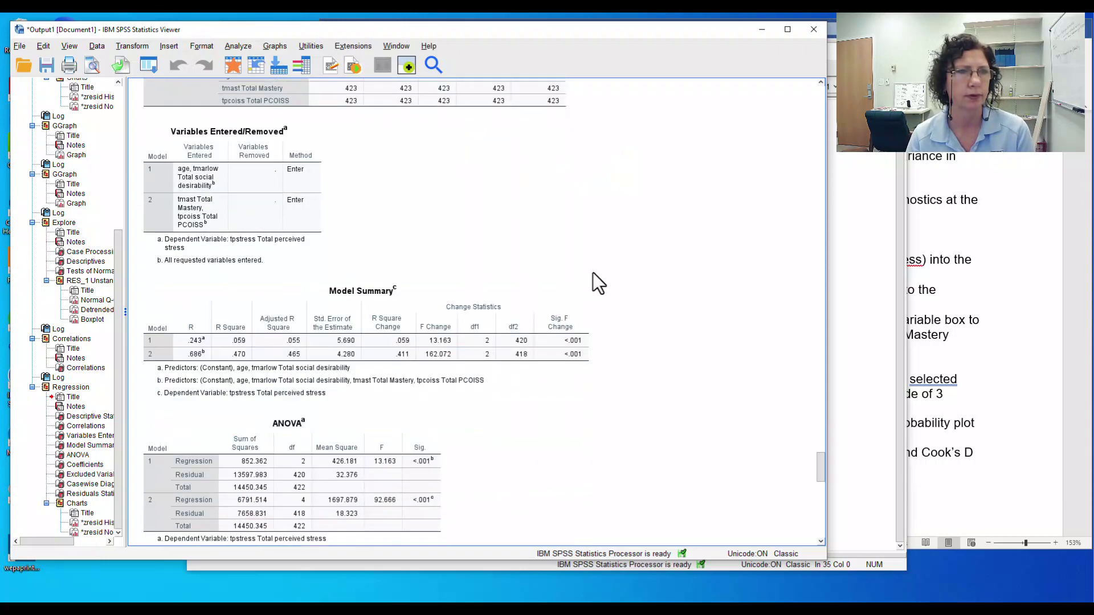
scroll(601, 268, "down", 2)
Step: Switch to the Word lab sheet and read the hierarchical regression's Model Summary and ANOVA results for both models
left_click(961, 265)
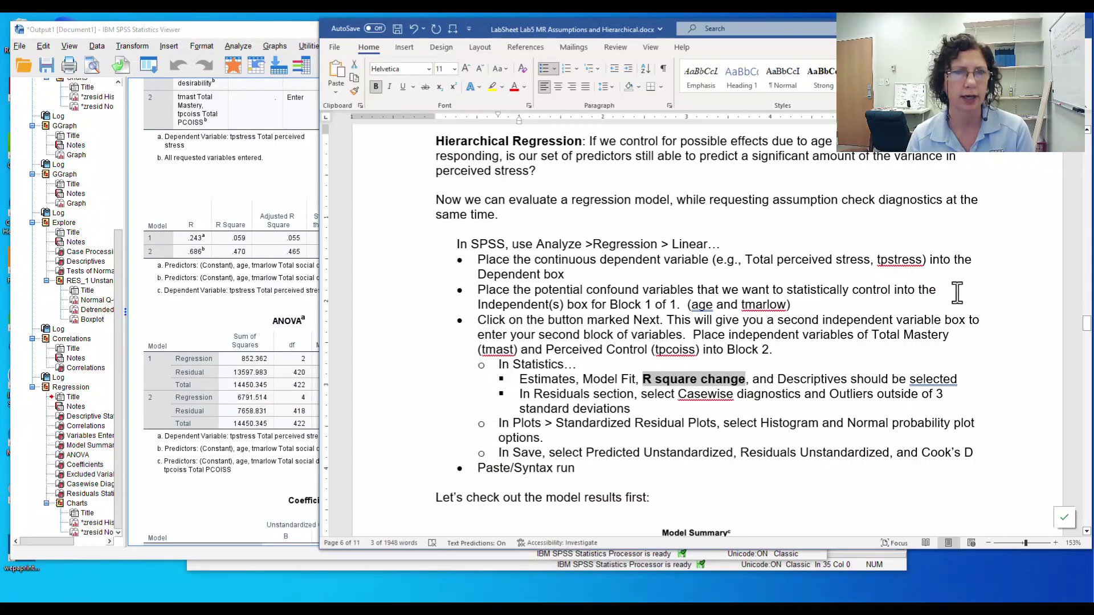
scroll(765, 299, "down", 10)
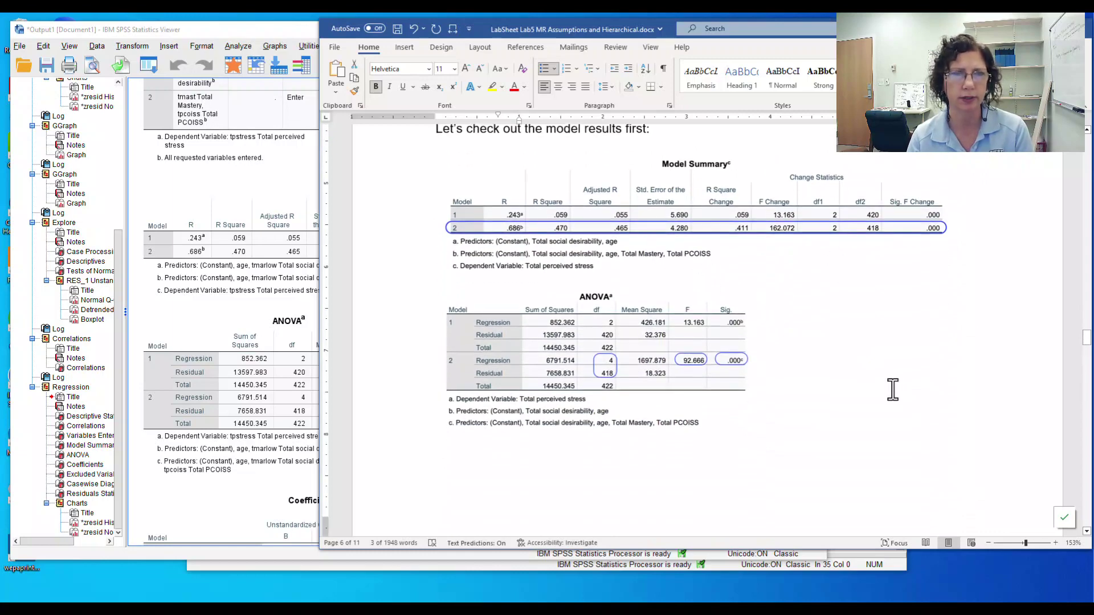
scroll(897, 318, "down", 1)
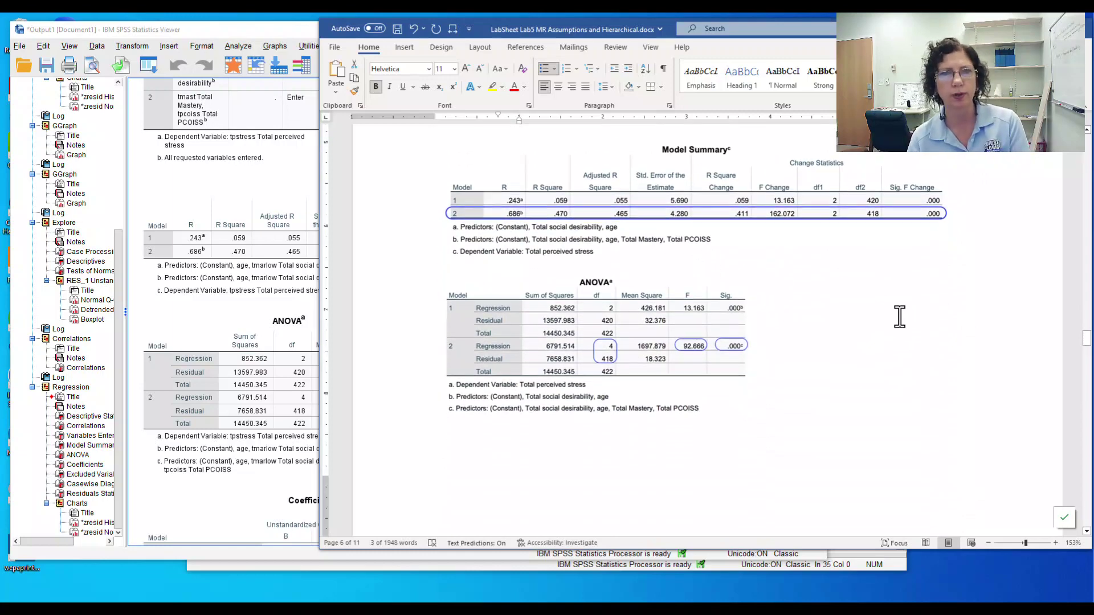
scroll(899, 317, "up", 1)
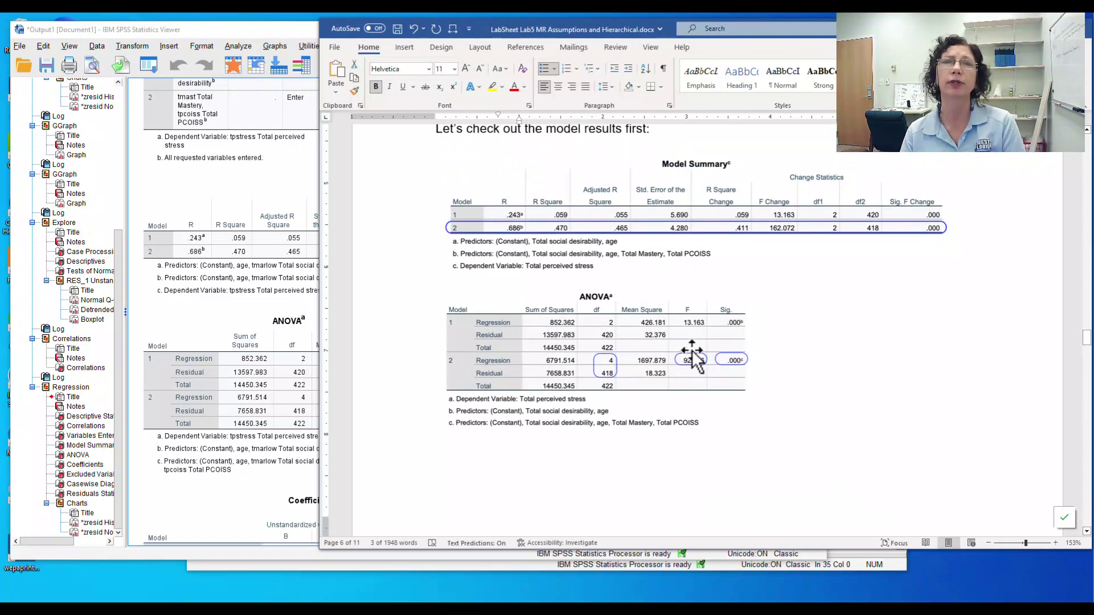
scroll(879, 347, "down", 3)
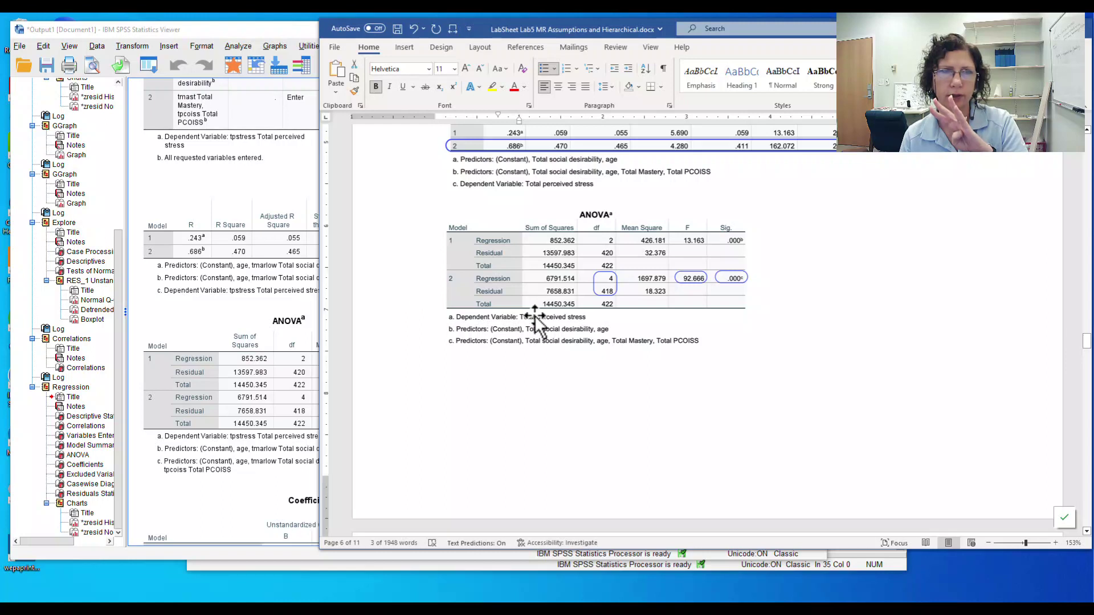
Step: Review the lab sheet's Model Summary and ANOVA tables again, then examine the Coefficients table that follows them
scroll(535, 318, "up", 3)
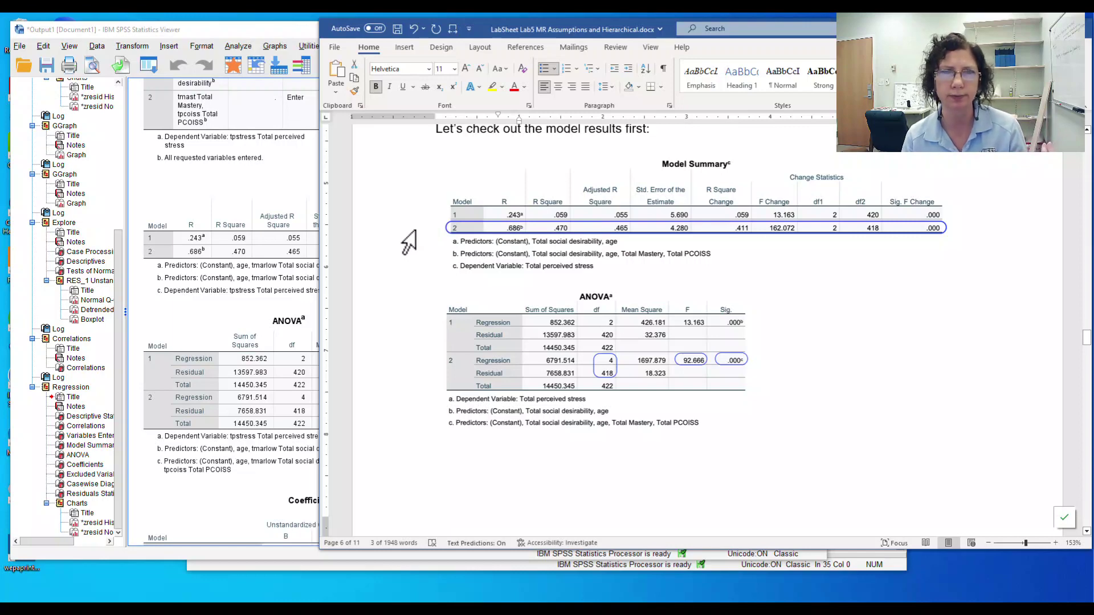
scroll(822, 304, "down", 8)
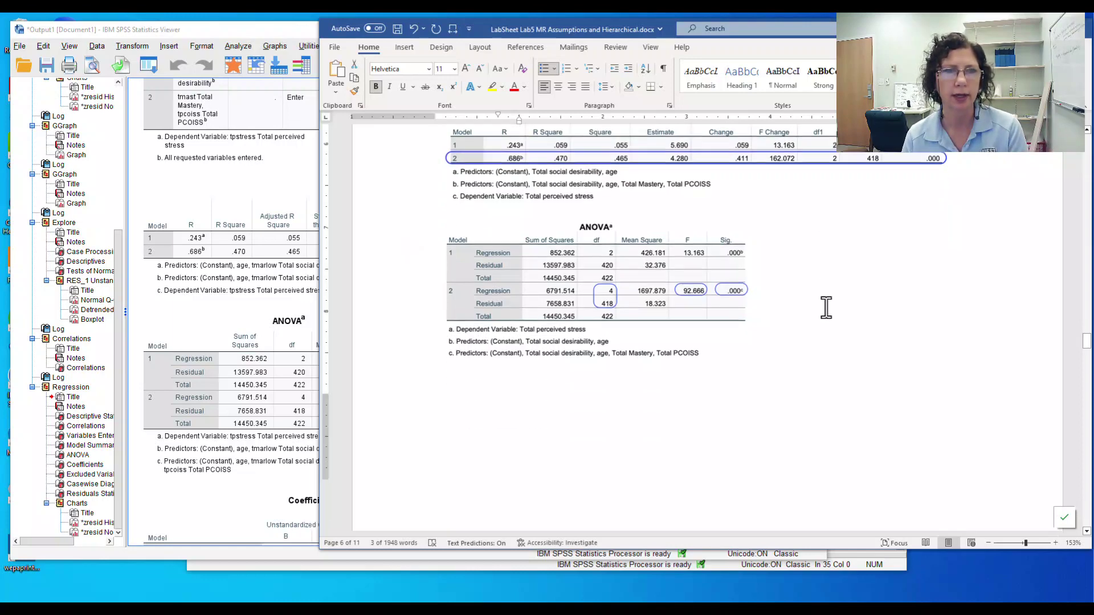
scroll(824, 302, "up", 8)
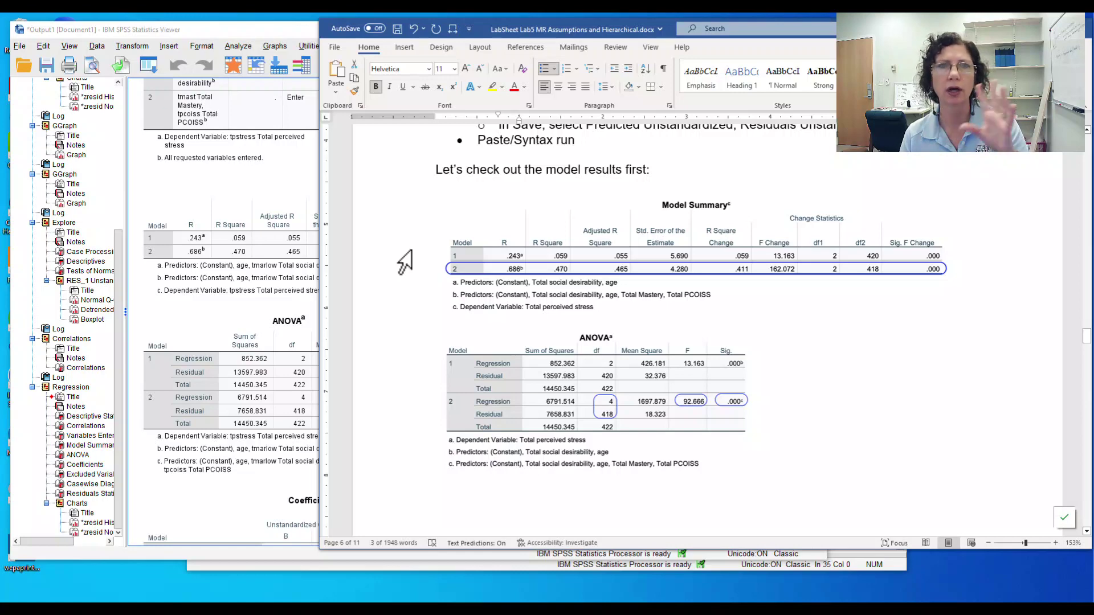
scroll(879, 371, "down", 8)
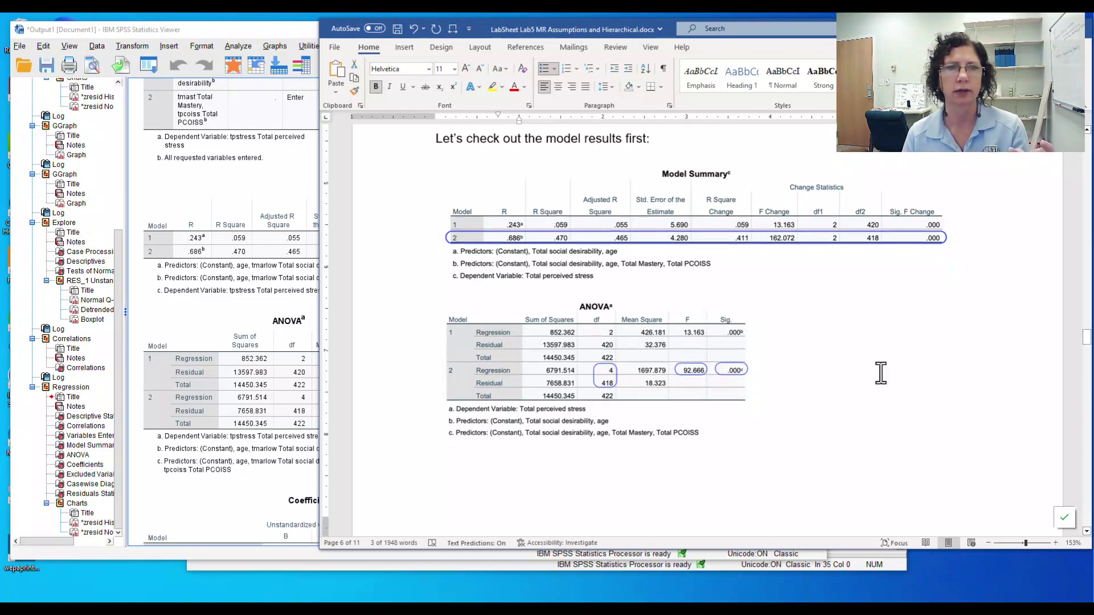
scroll(882, 367, "down", 2)
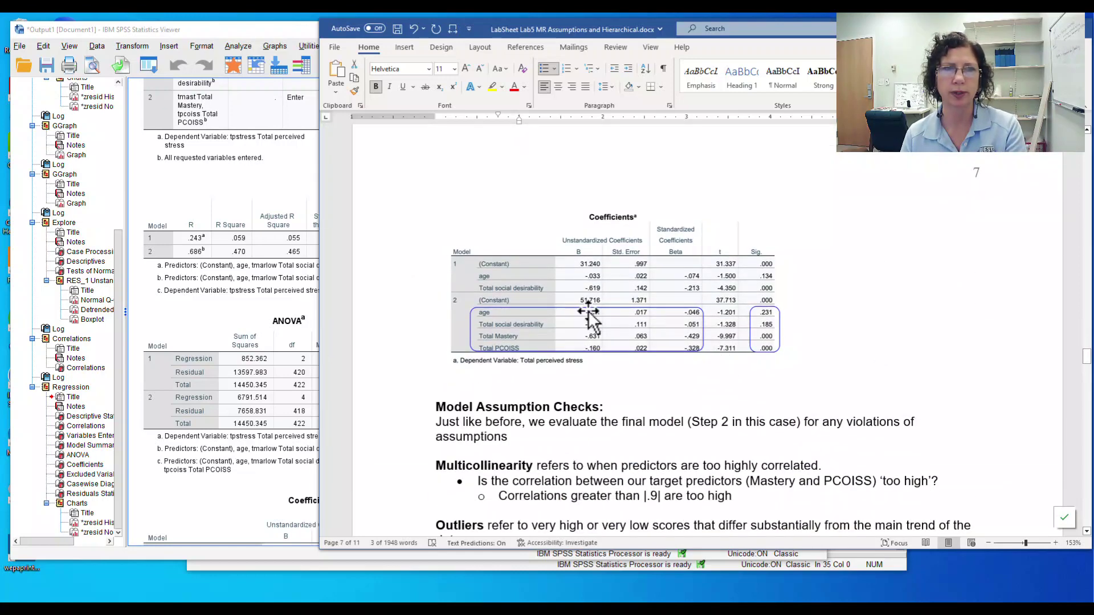
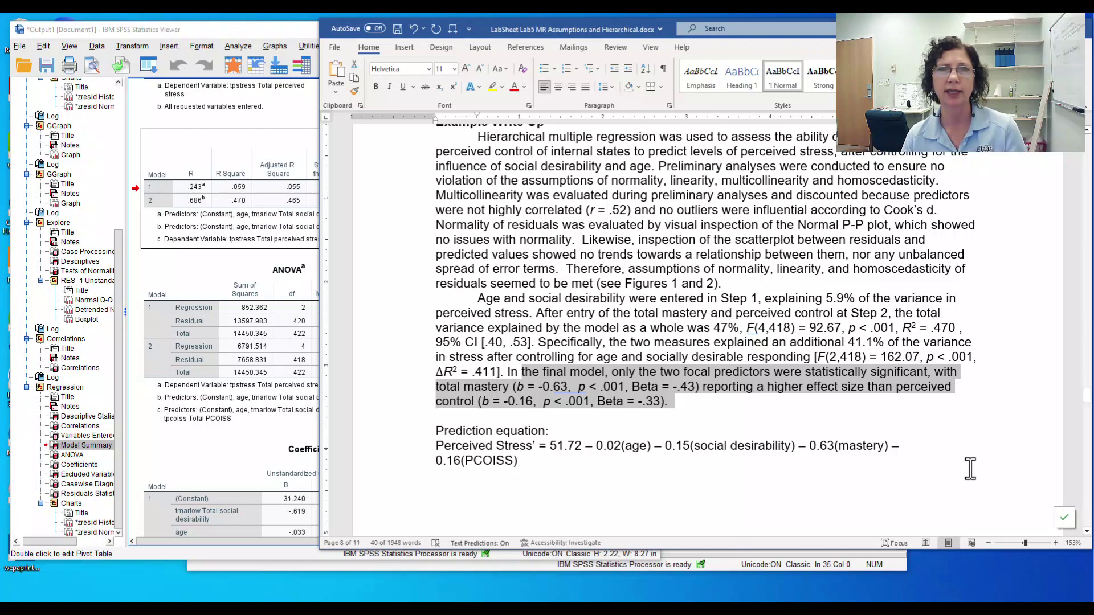
Step: Switch to the SPSS output and examine the Coefficients, Excluded Variables and Casewise Diagnostics tables of the hierarchical regression
left_click(223, 458)
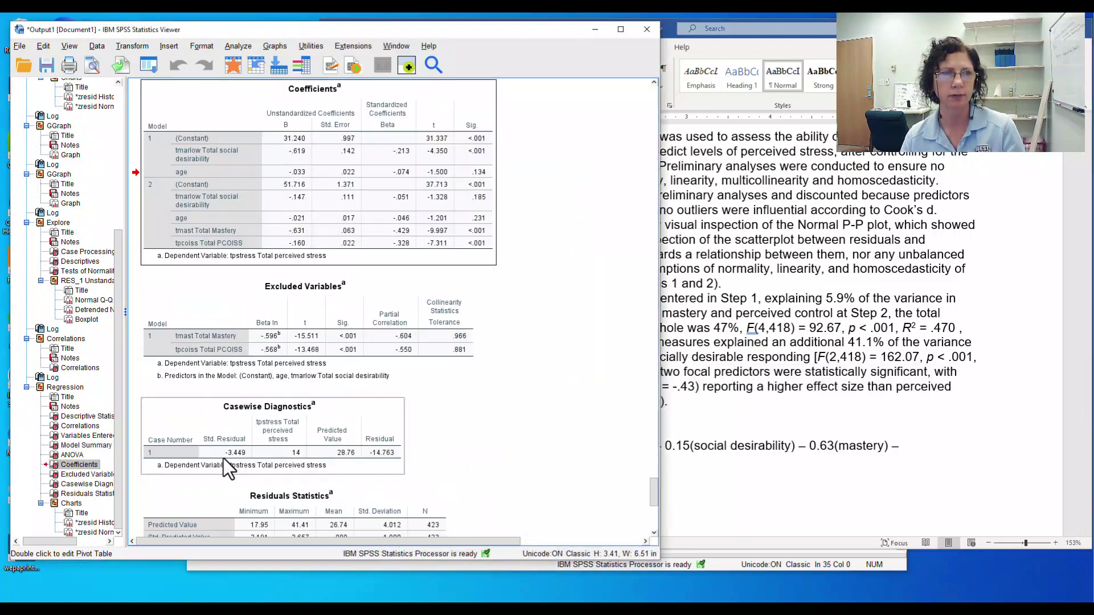
scroll(234, 456, "down", 5)
scroll(245, 453, "up", 5)
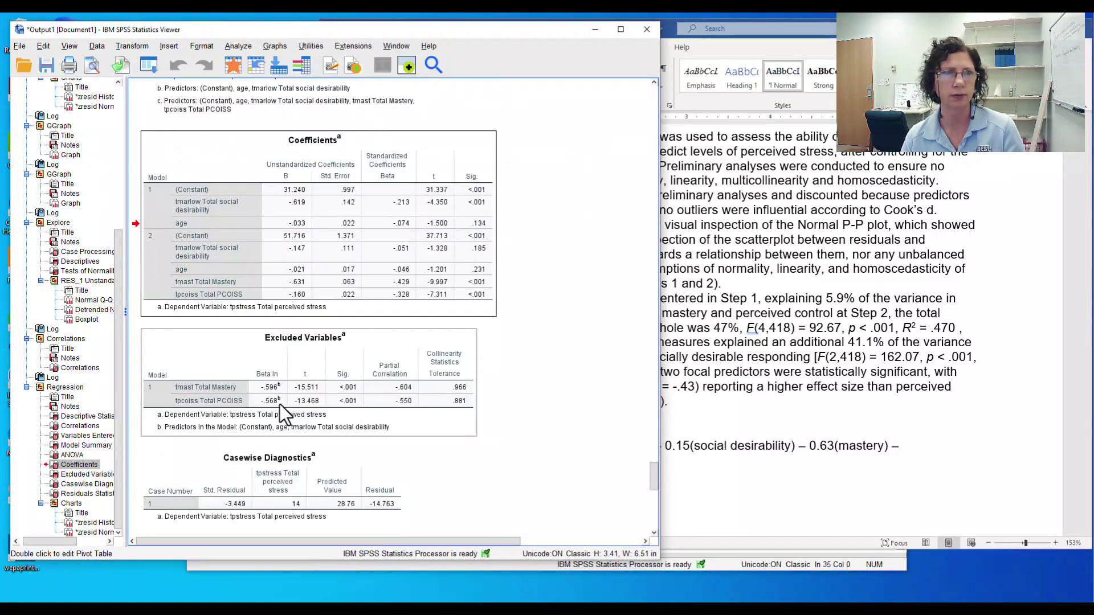
scroll(569, 307, "down", 6)
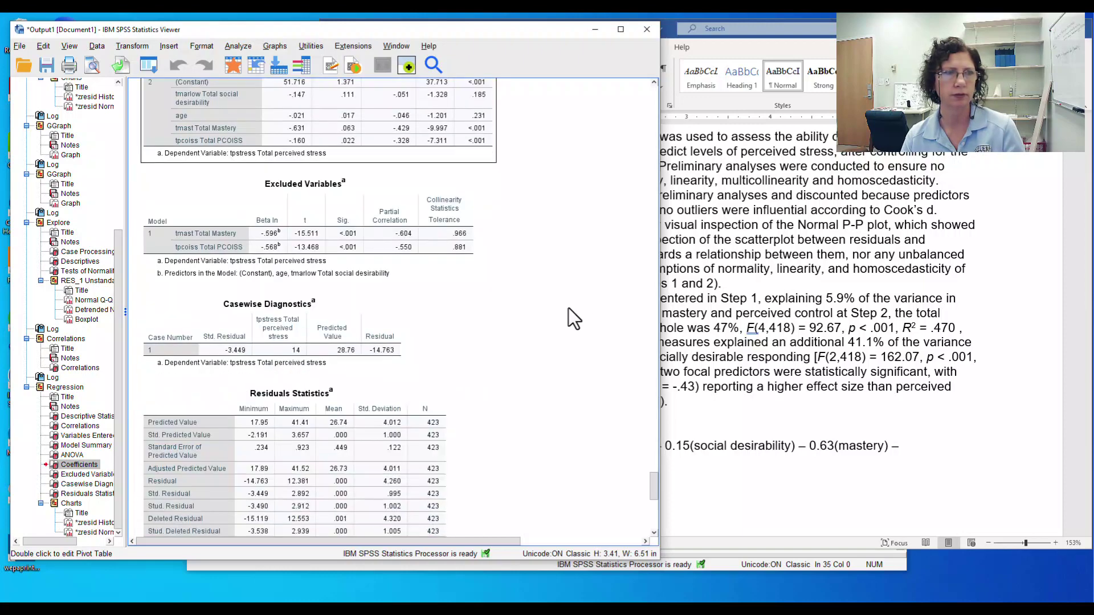
scroll(573, 308, "up", 6)
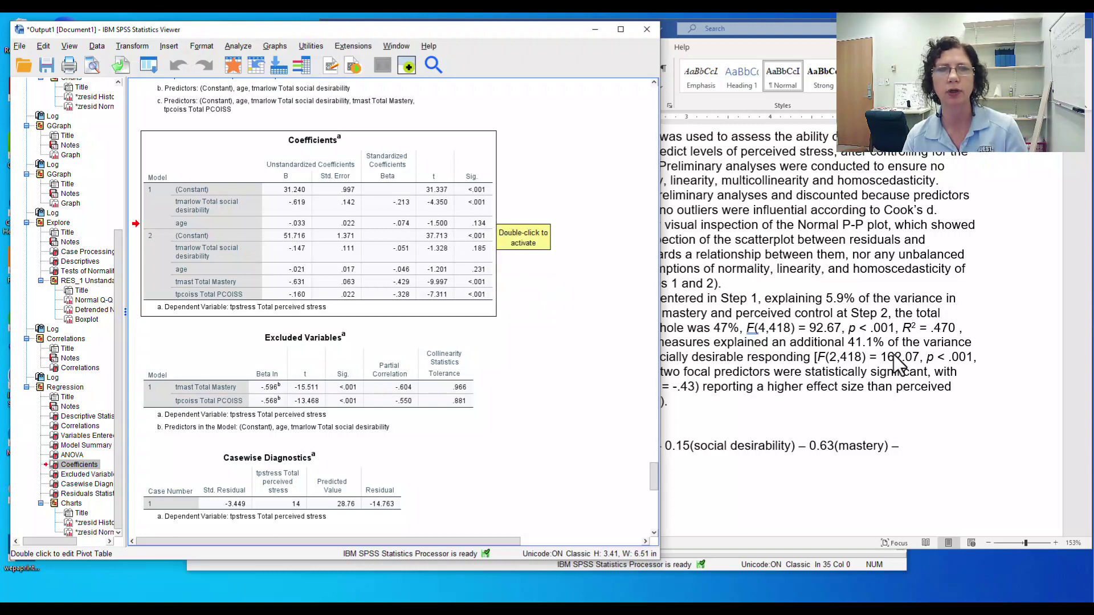
Step: Return to the Word lab sheet and read the prediction equation for Perceived Stress, highlighting it below the example write-up
key("alt+Tab")
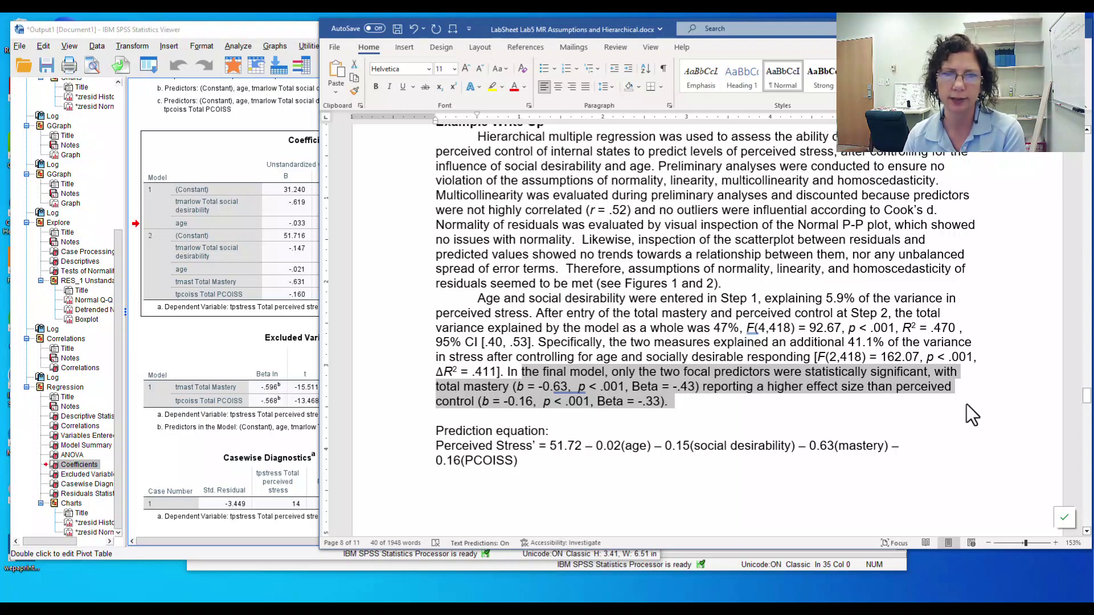
scroll(968, 392, "down", 3)
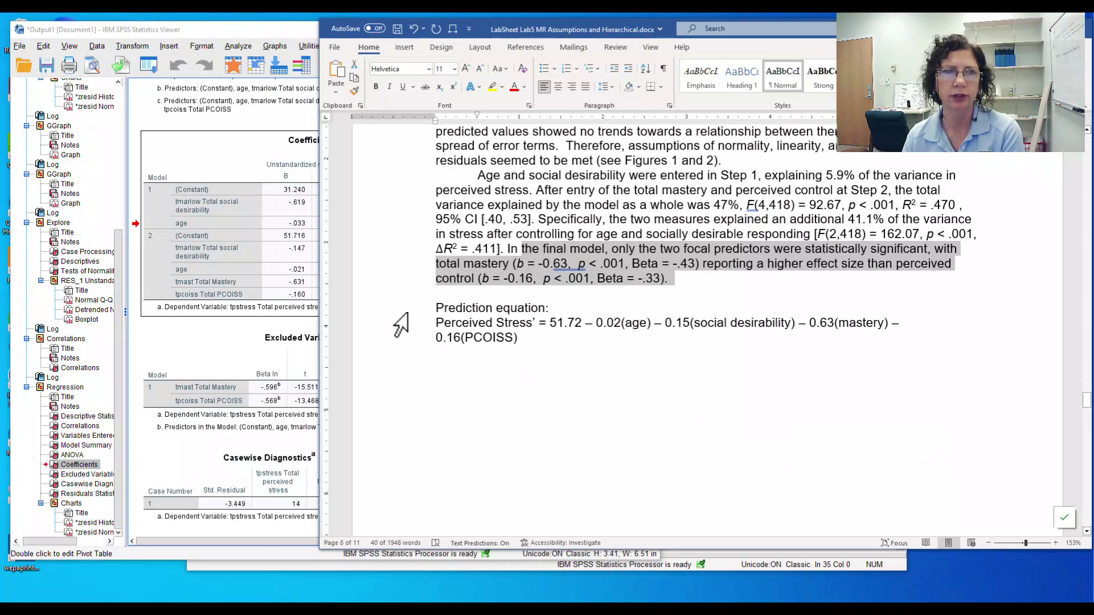
mouse_move(410, 326)
left_mouse_down()
mouse_move(407, 357)
mouse_move(403, 345)
left_mouse_up()
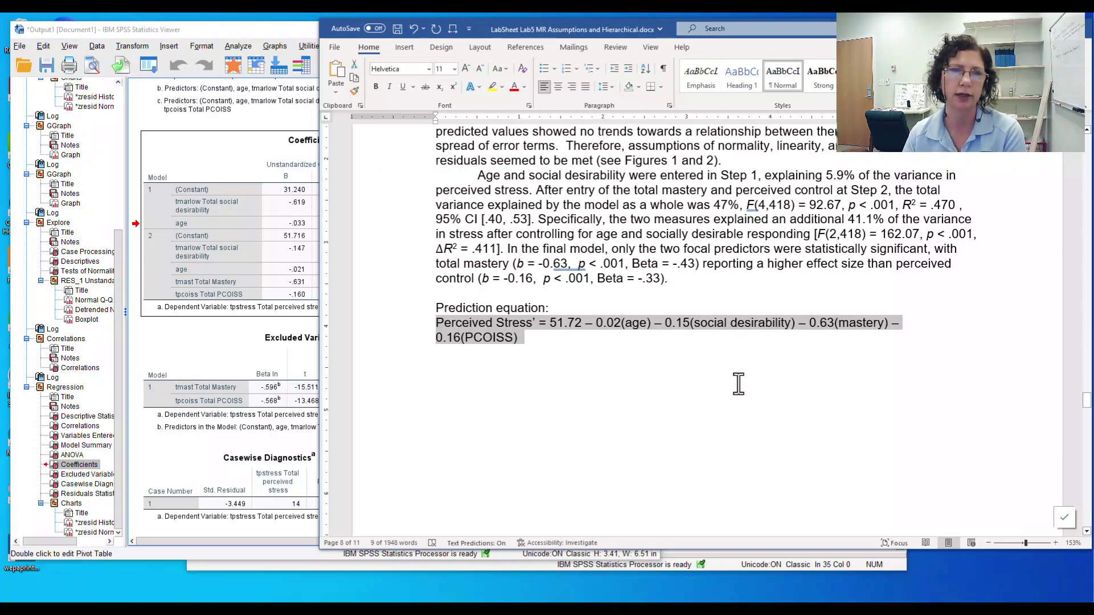
left_click(686, 400)
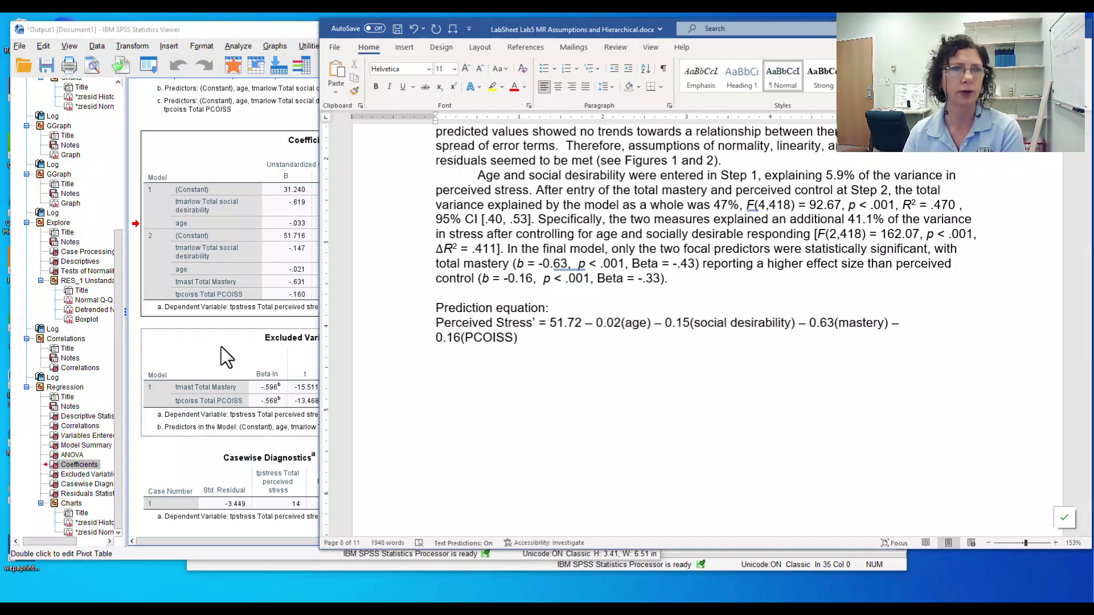
Step: Find the Model Assumption Checks section in the lab sheet and read the multicollinearity criterion, highlighting its opening words
scroll(659, 336, "up", 10)
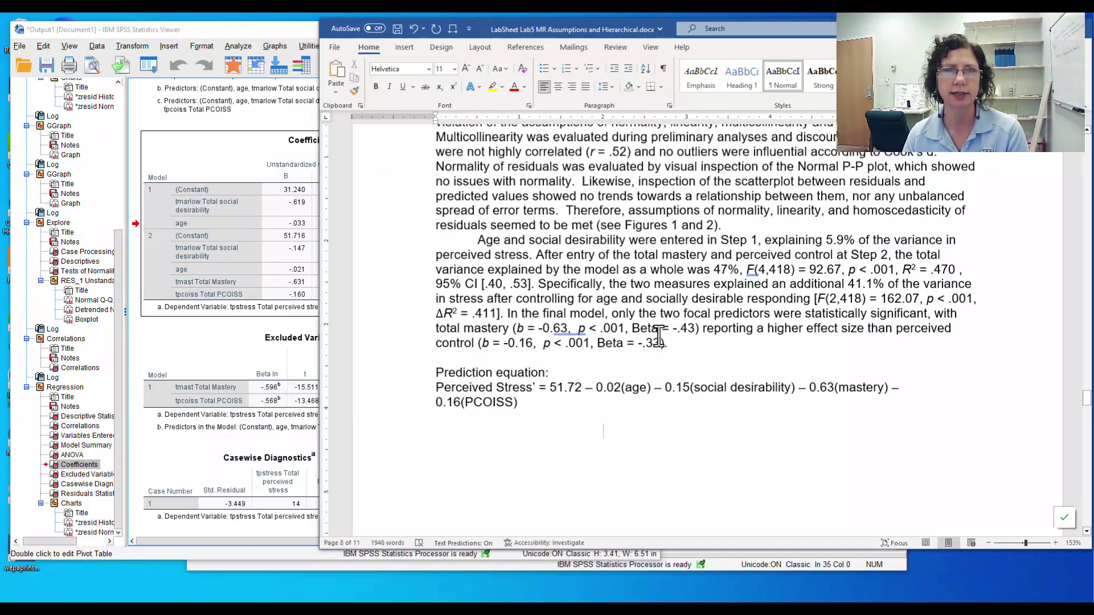
scroll(657, 336, "up", 10)
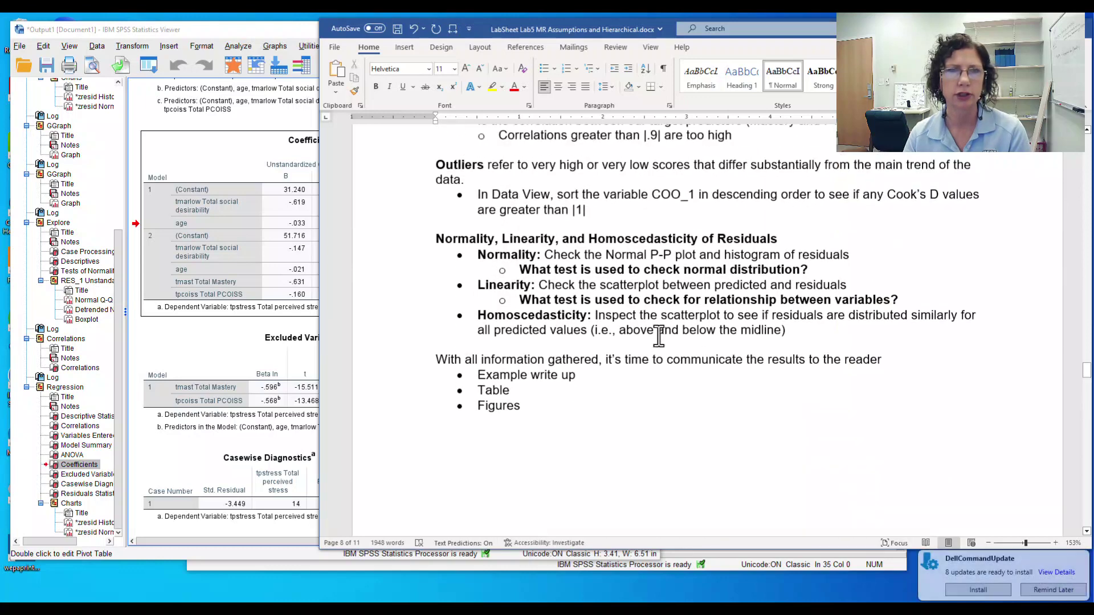
scroll(659, 337, "down", 2)
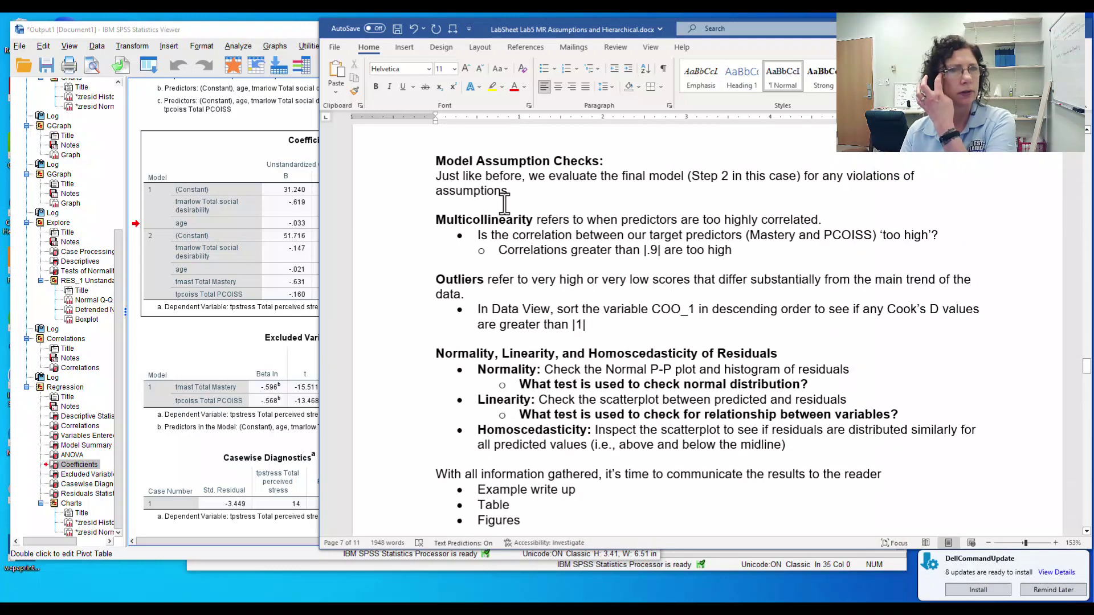
left_click_drag(463, 176, 636, 183)
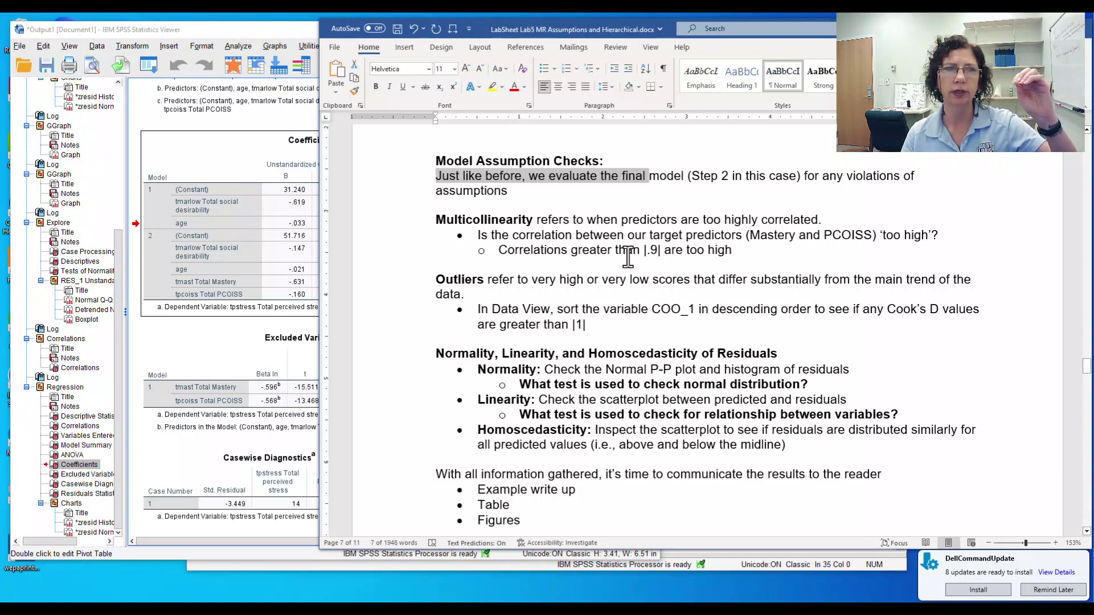
left_click_drag(459, 220, 681, 225)
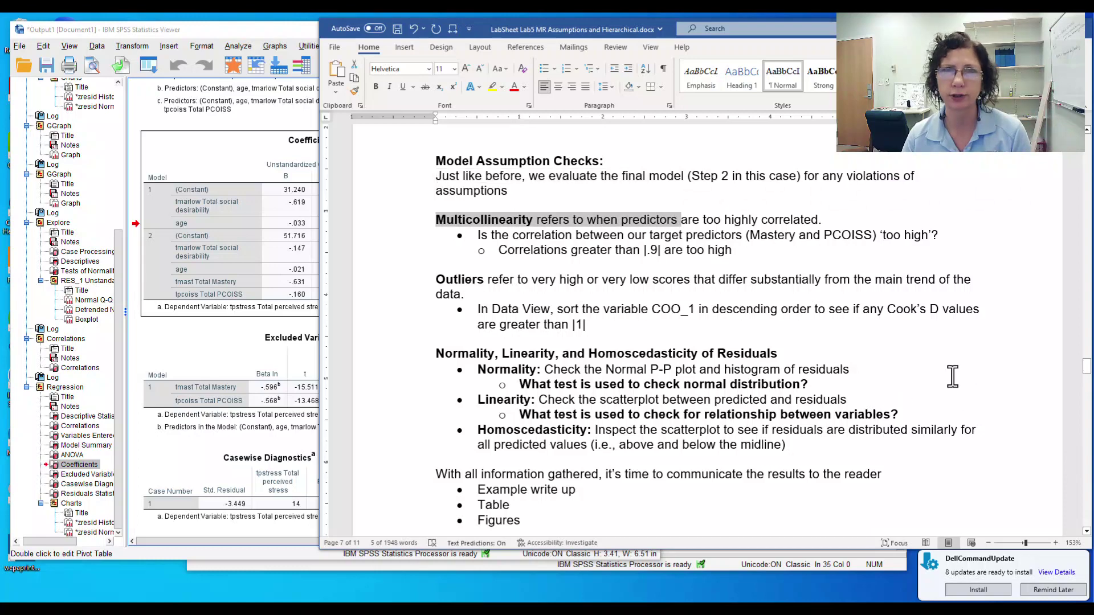
Step: Switch to the SPSS output and check the correlation between Total Mastery and Total PCOISS in the regression's Correlations table
left_click(176, 325)
scroll(274, 356, "up", 5)
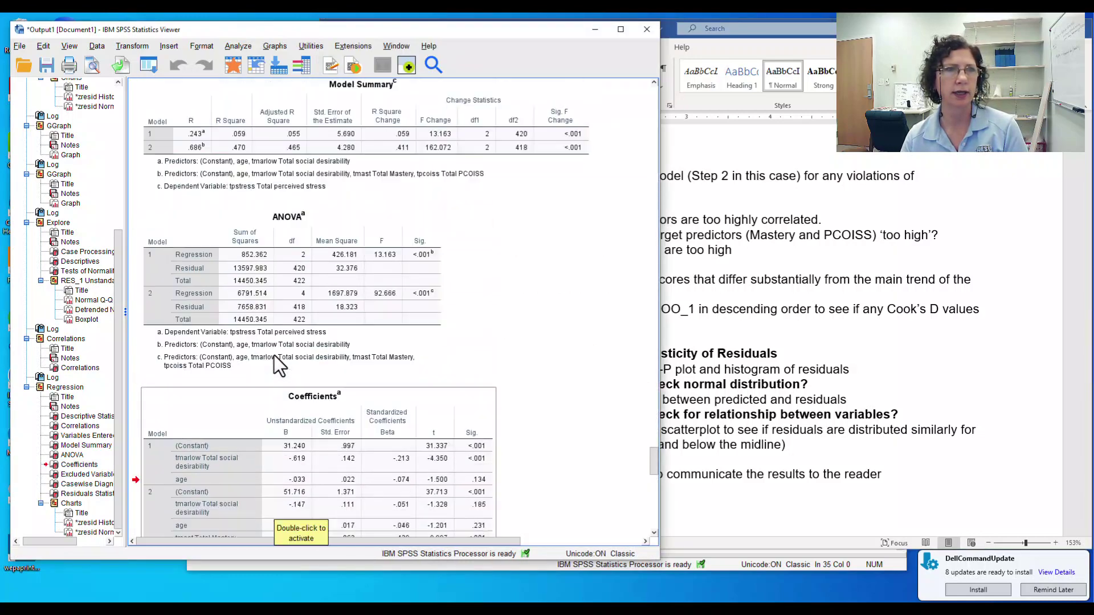
scroll(275, 355, "up", 10)
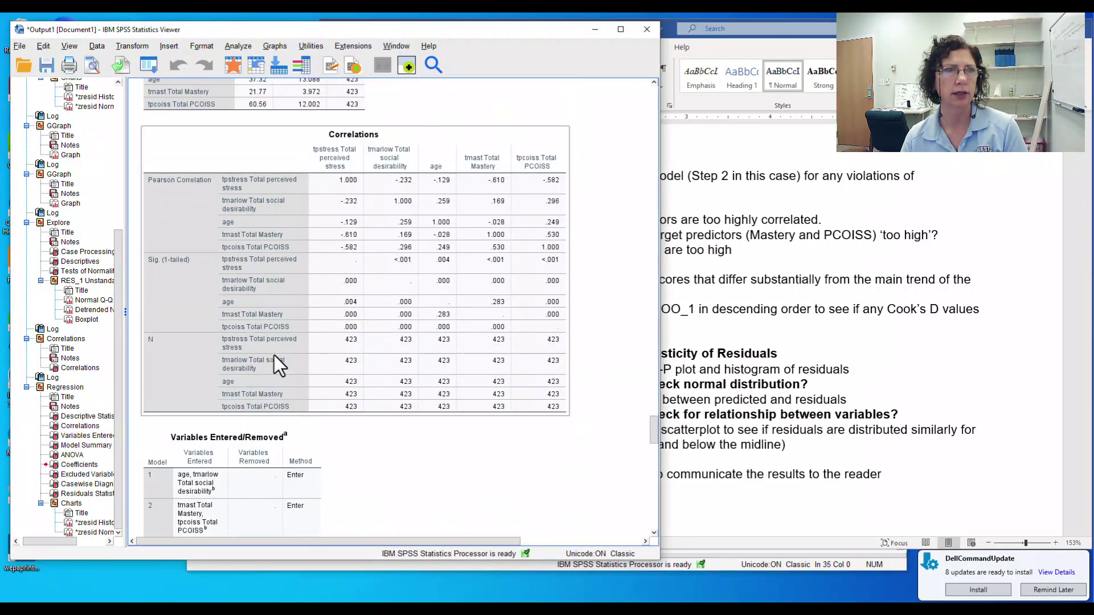
scroll(275, 354, "up", 2)
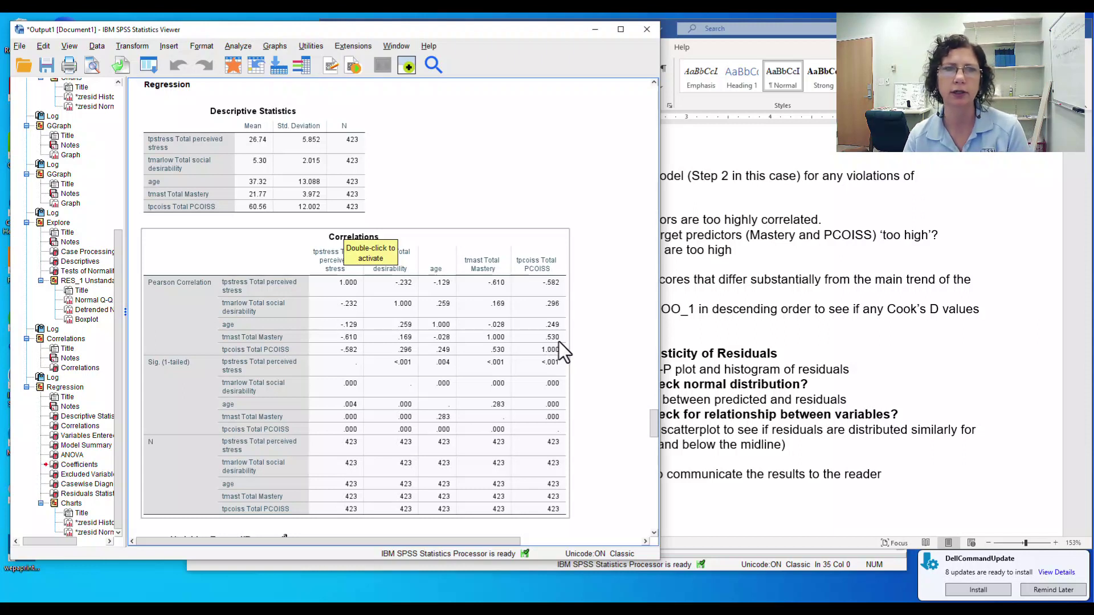
Step: Return to the Word lab sheet and read the Outliers instructions, highlighting the phrase about sorting variable COO_1 in descending order
left_click(837, 351)
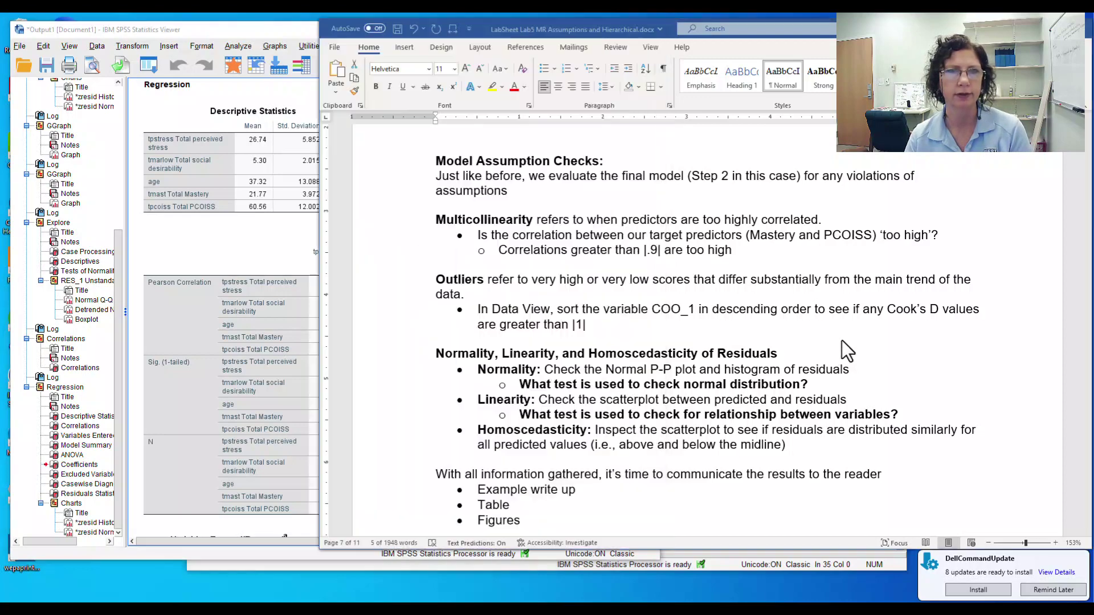
left_click(401, 282)
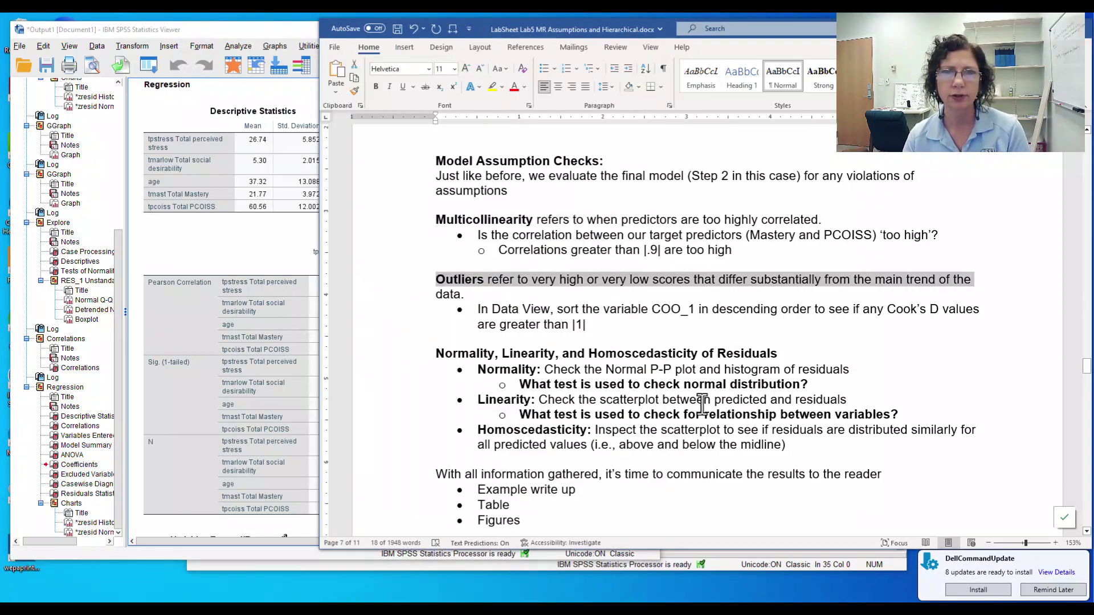
left_click_drag(605, 311, 749, 311)
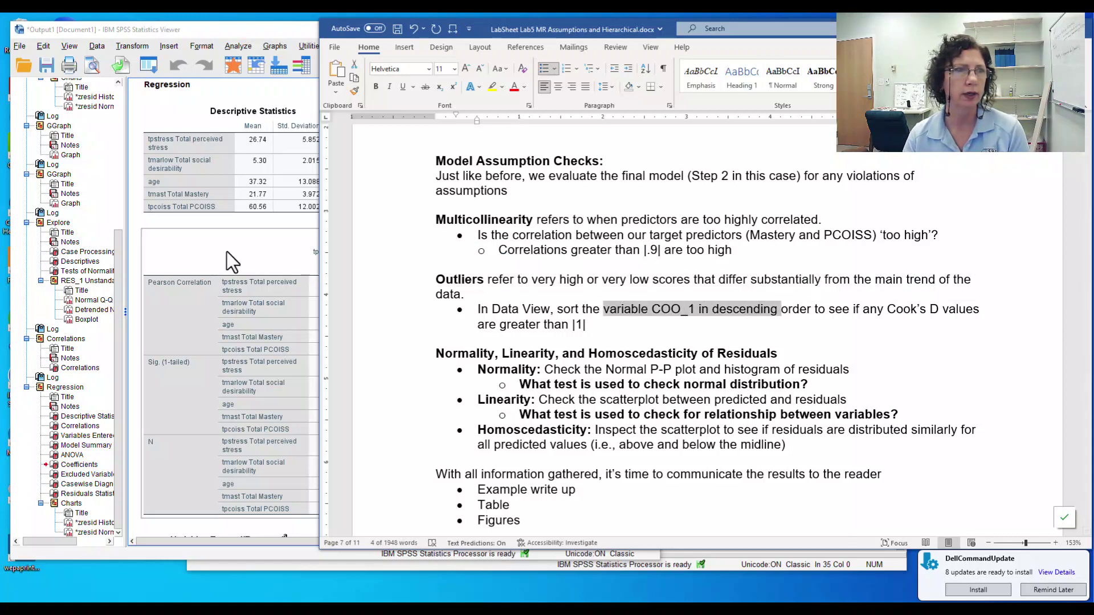
Step: Switch to the SPSS output and inspect the Casewise Diagnostics and Residuals Statistics tables for outliers
left_click(210, 226)
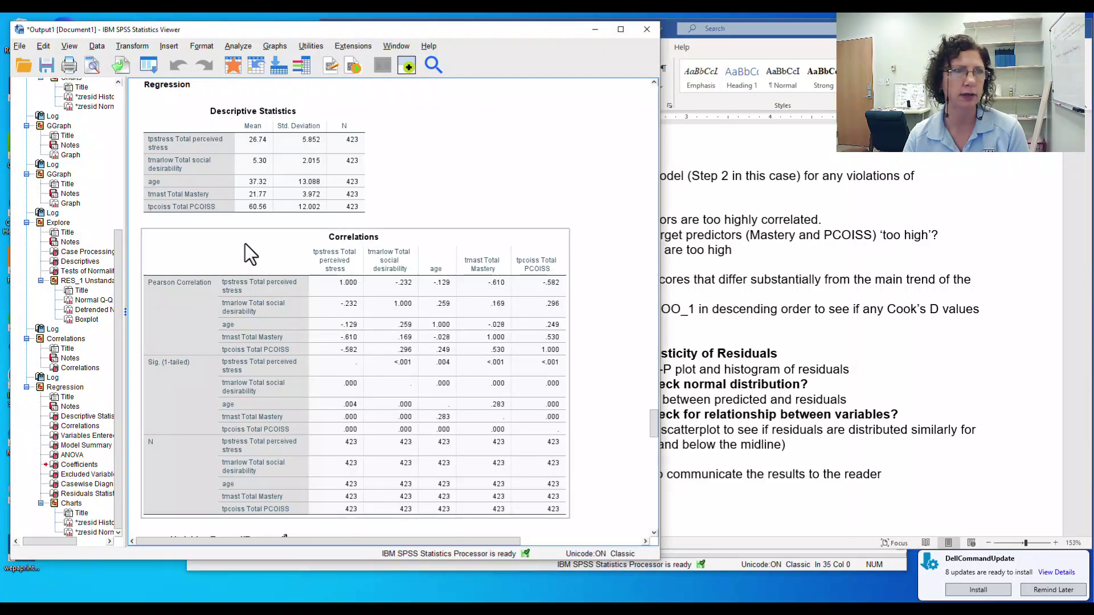
scroll(314, 269, "down", 5)
scroll(315, 269, "down", 5)
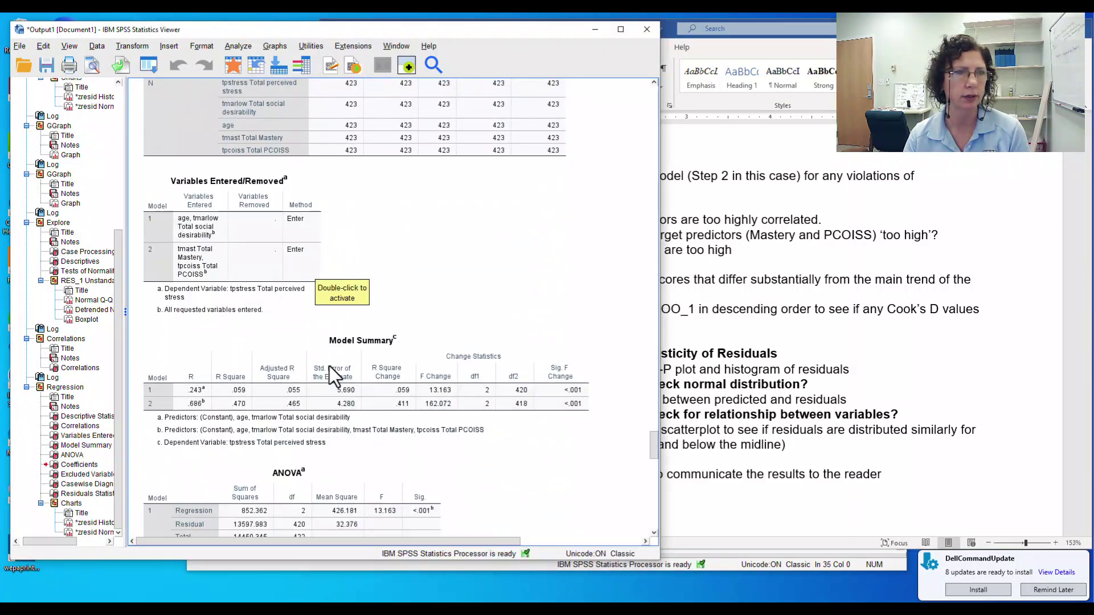
scroll(377, 336, "down", 8)
scroll(378, 334, "down", 7)
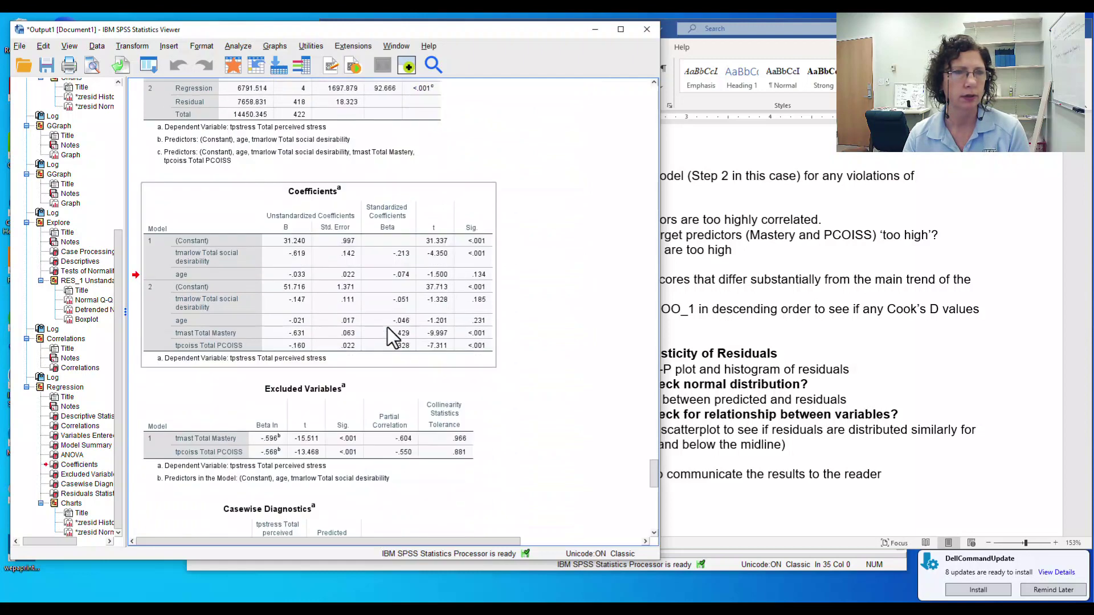
scroll(394, 326, "down", 2)
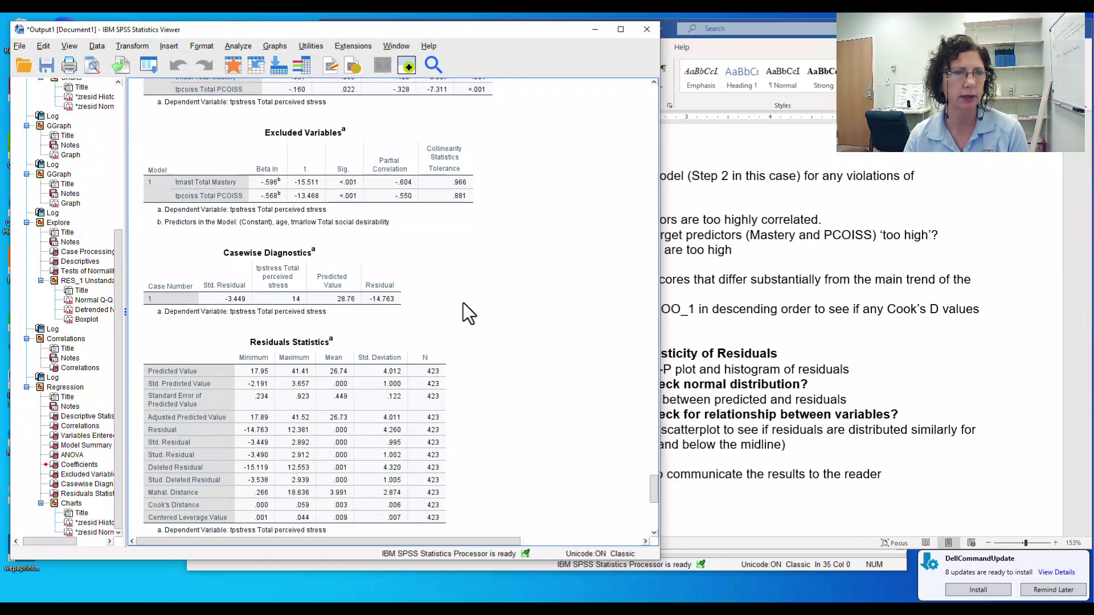
scroll(463, 303, "down", 2)
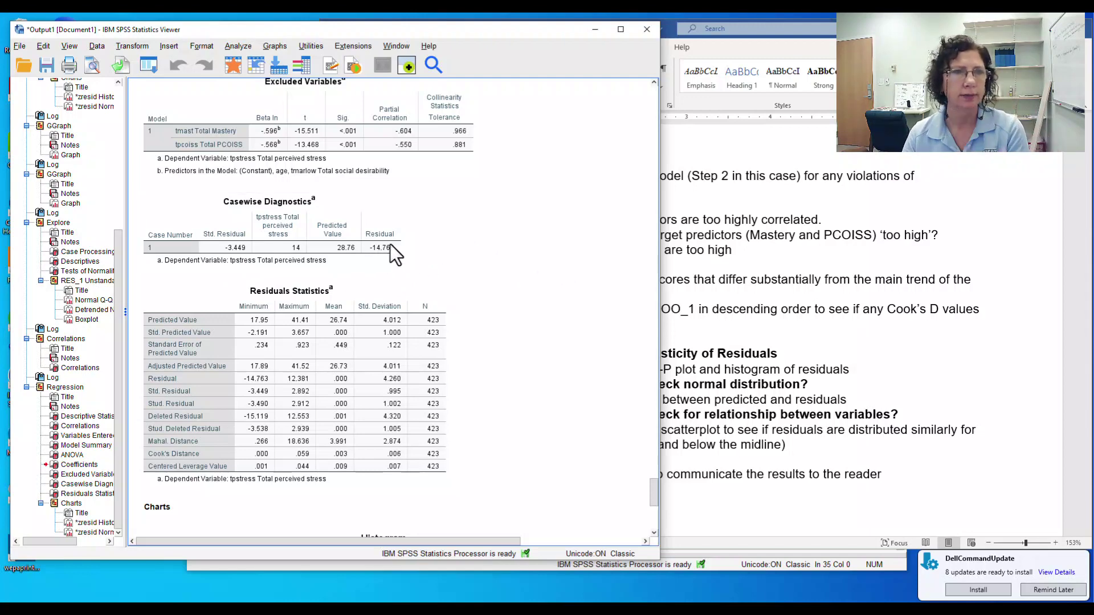
Step: Switch to the survey.sav Data Editor and identify the newly saved PRE_2, RES_2 and COO_2 variables in Variable View
key("alt+Tab")
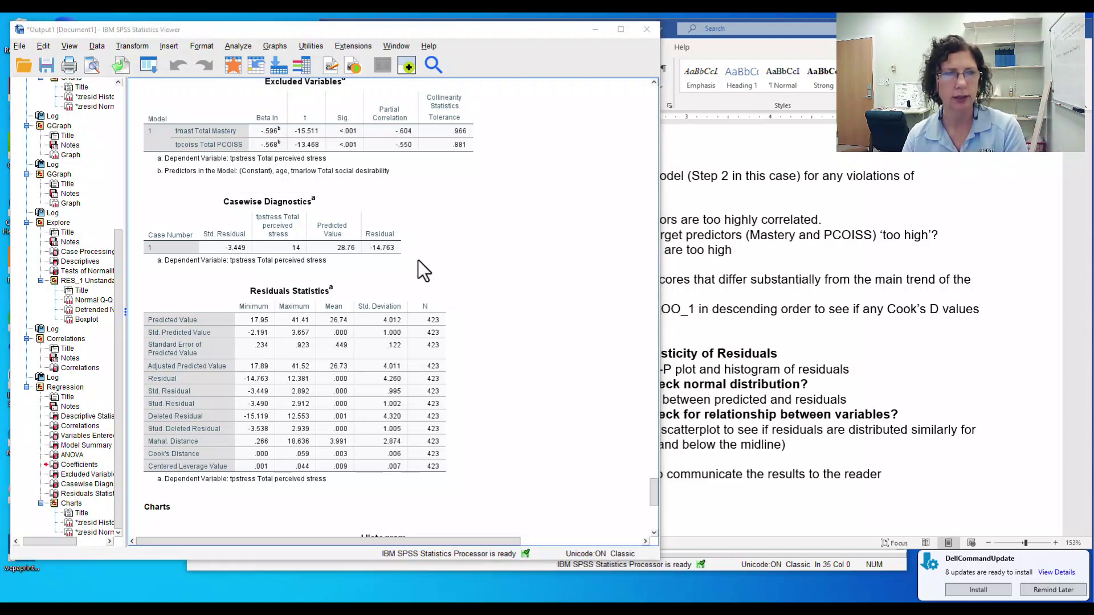
key("alt+Tab")
key("alt+Tab")
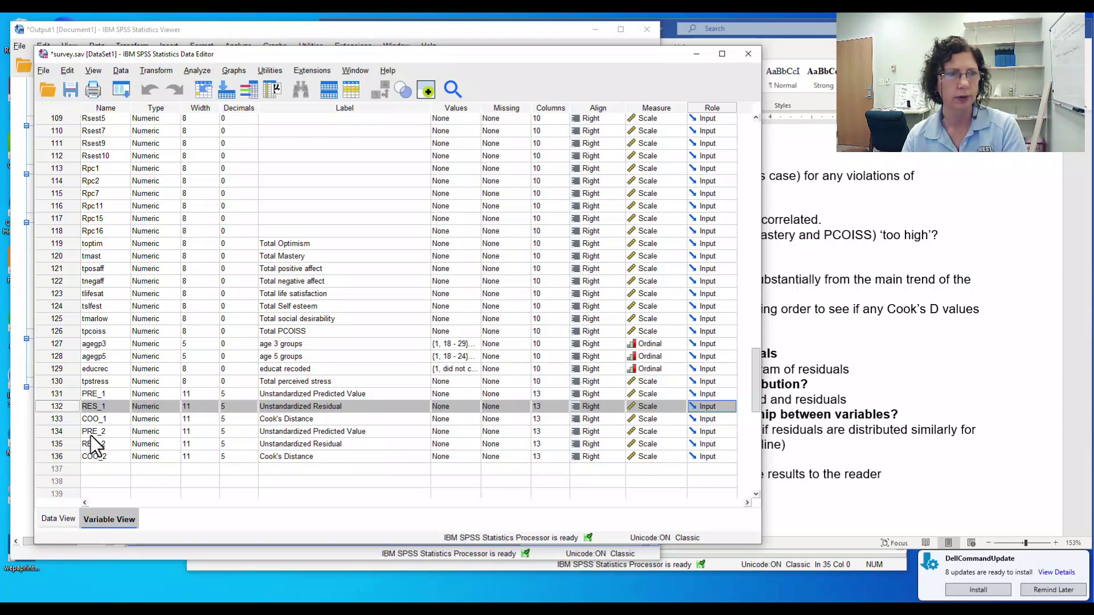
left_click(67, 430)
left_click(66, 447)
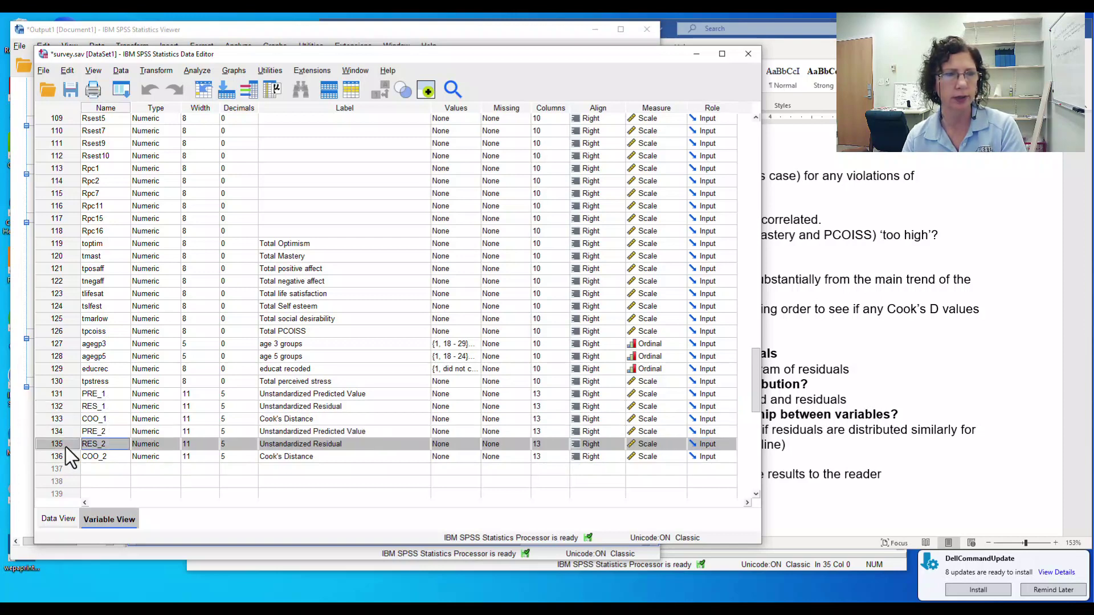
left_click(66, 436)
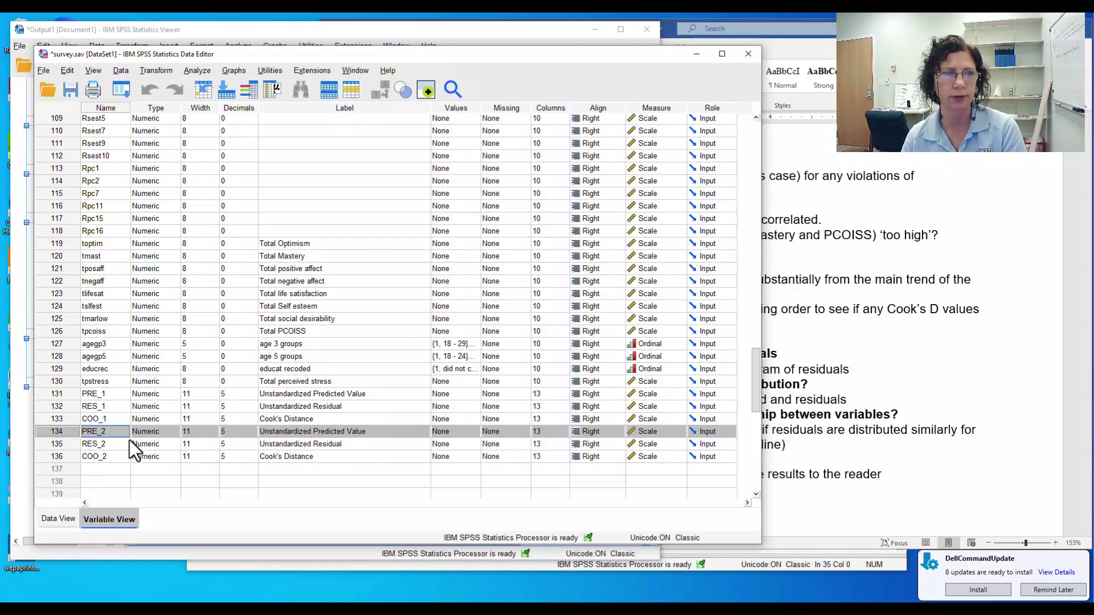
left_click(58, 457)
left_click(66, 444)
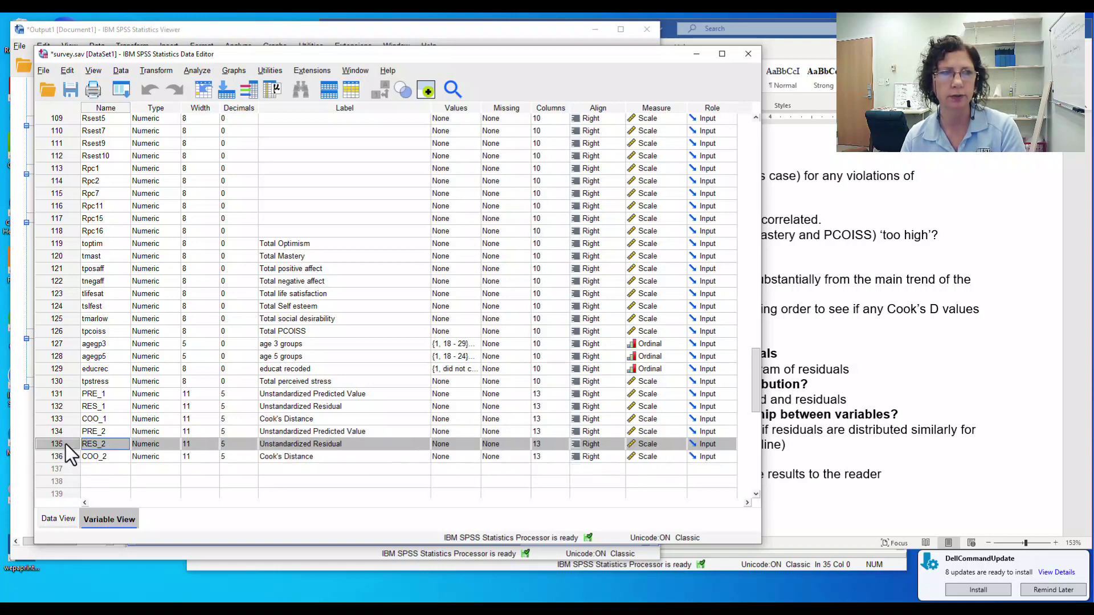
Step: Jump from COO_2 in Variable View to its data column and sort the cases by COO_2 in descending order
left_click(67, 432)
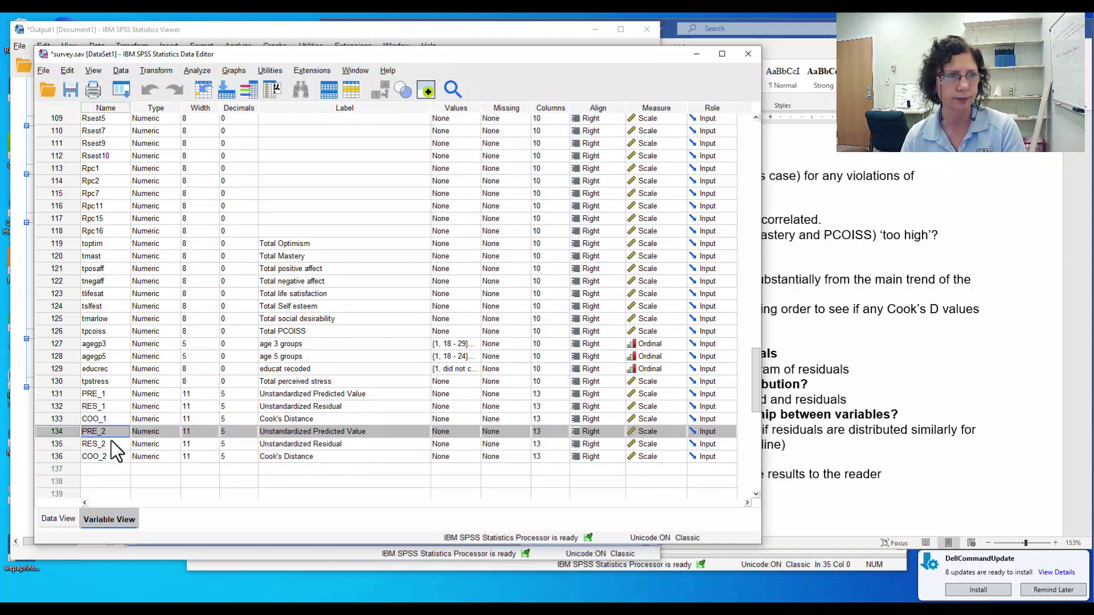
left_click(56, 444)
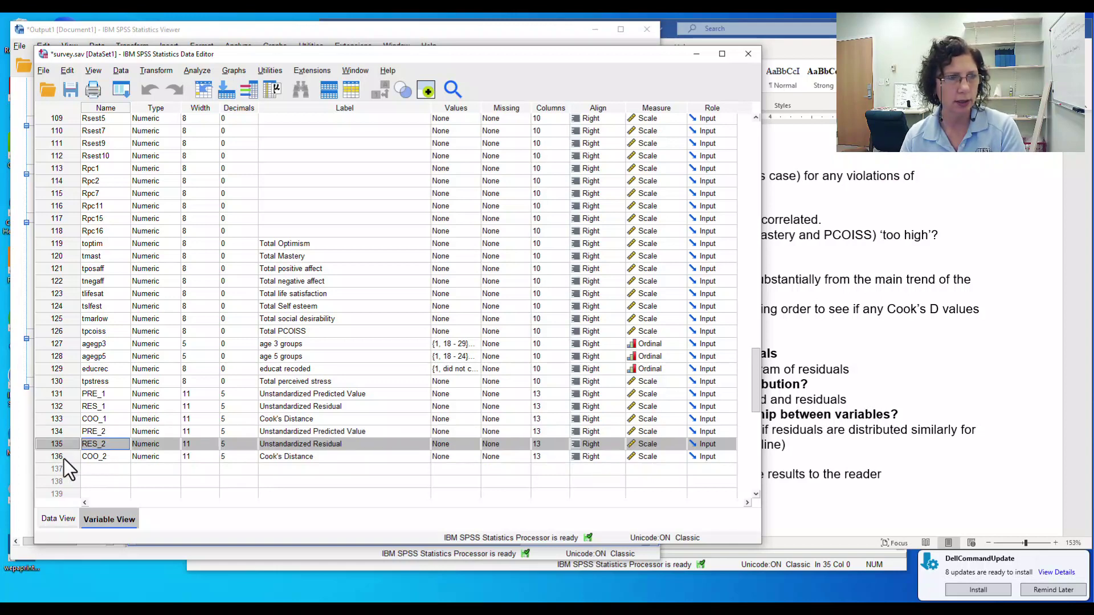
left_click(63, 457)
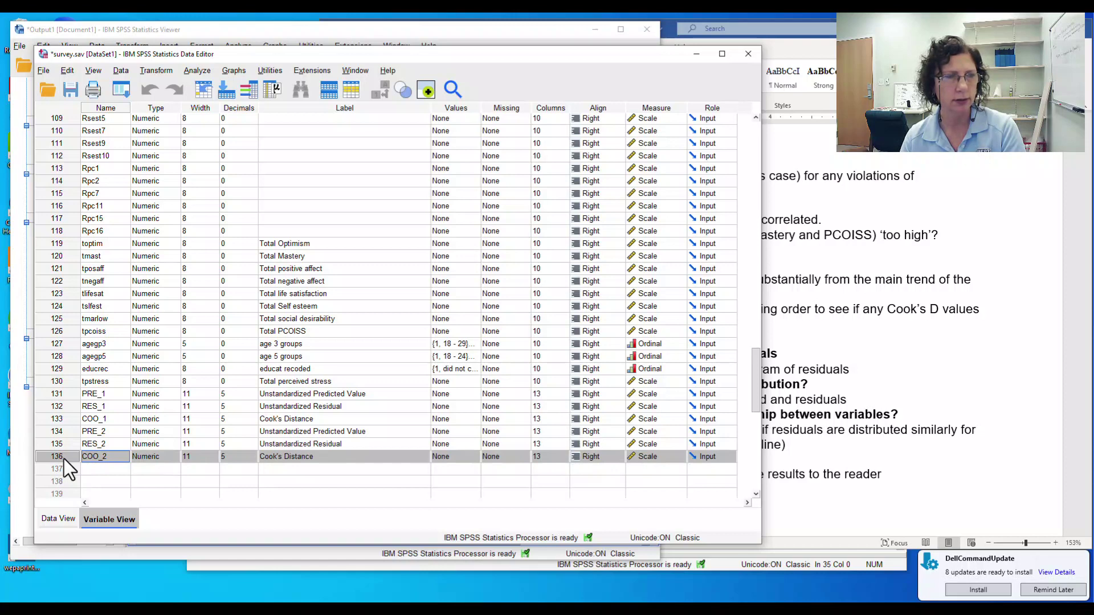
double_click(64, 459)
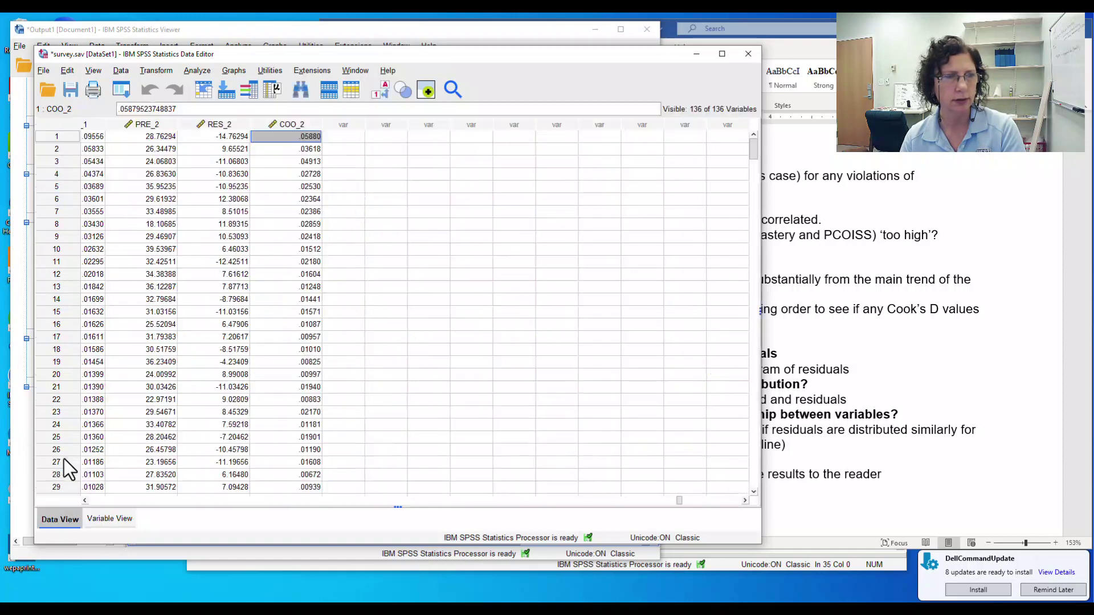
right_click(310, 125)
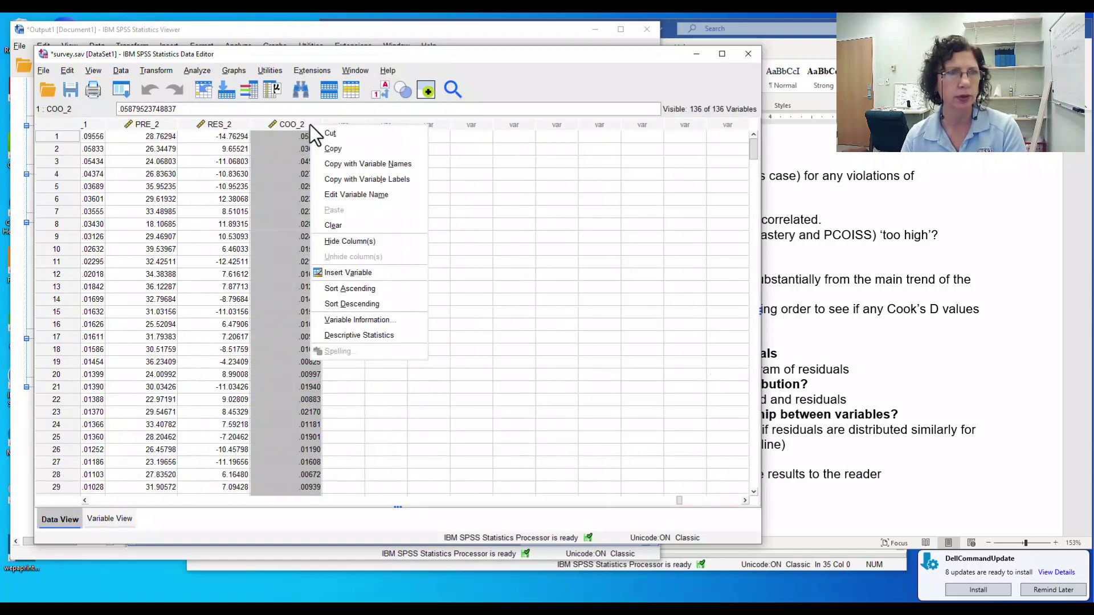
left_click(369, 306)
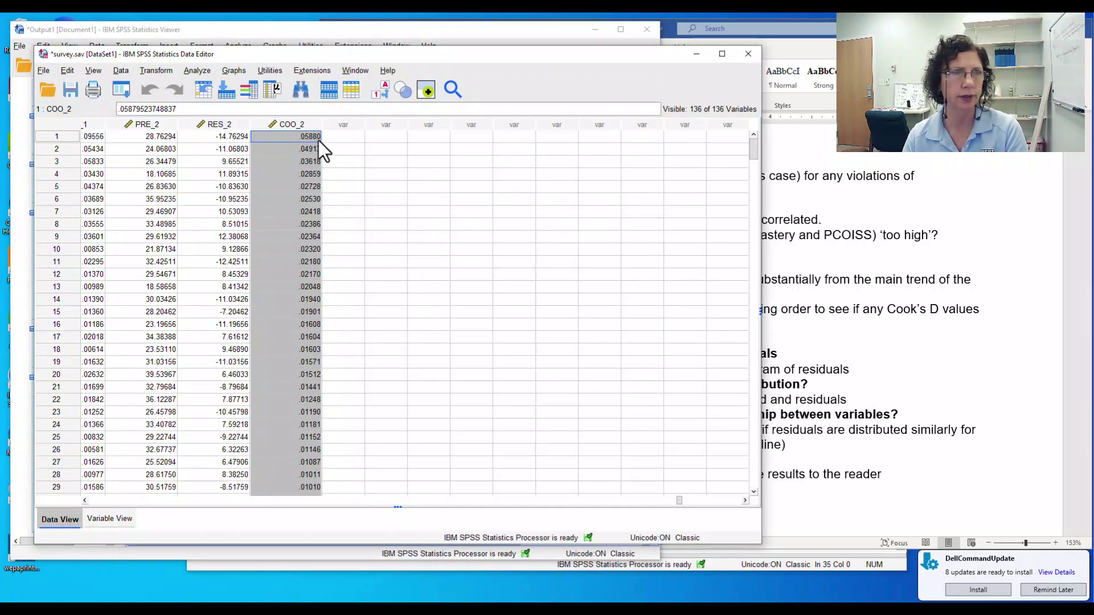
Step: Highlight the Cook's D cutoff "are greater than |1|" in the Word lab sheet, and compare the first case's RES_2 with the Casewise Diagnostics output
left_click(830, 347)
left_click_drag(478, 324, 599, 326)
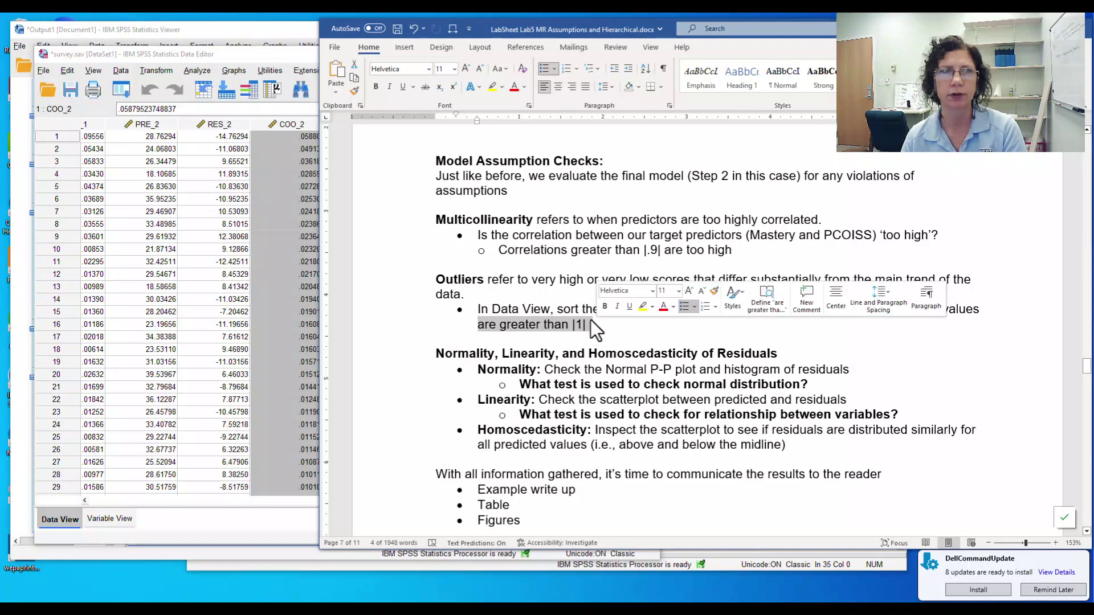
left_click(217, 138)
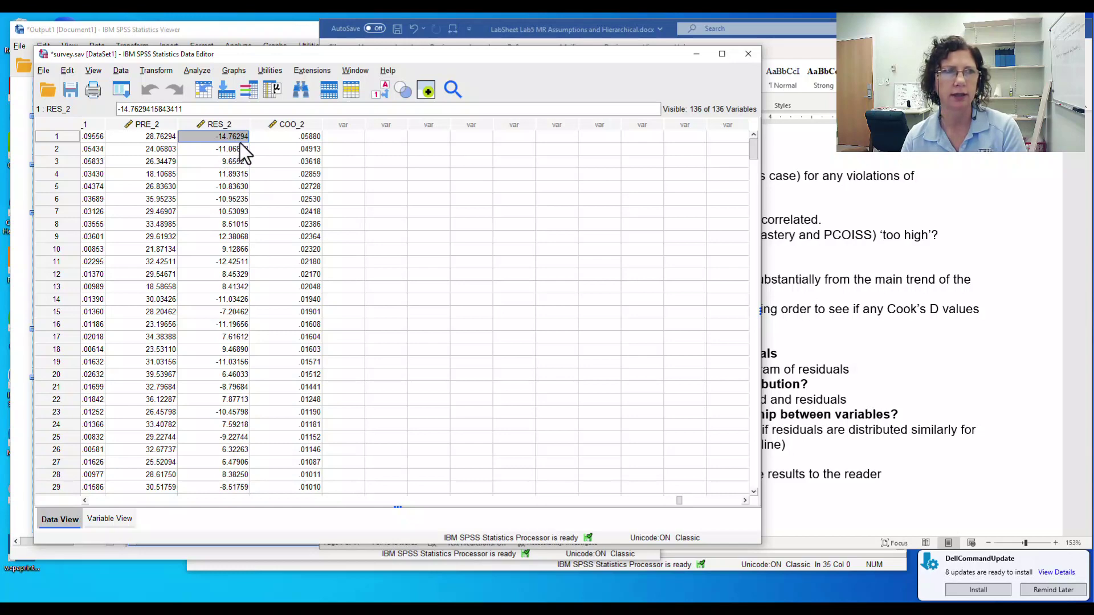
left_click(249, 27)
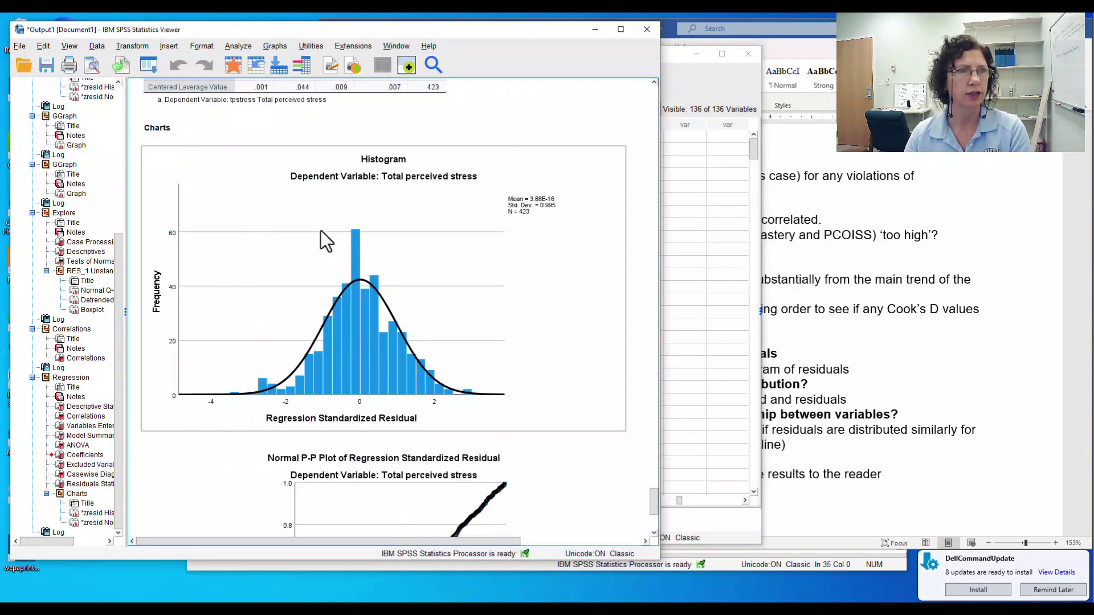
scroll(449, 292, "up", 5)
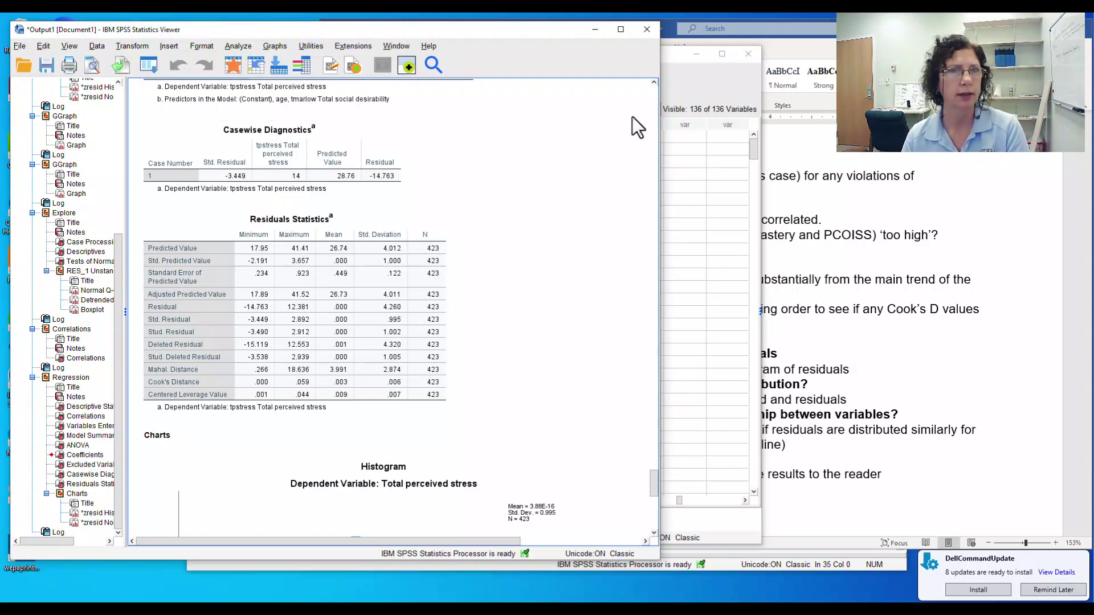
left_click(708, 83)
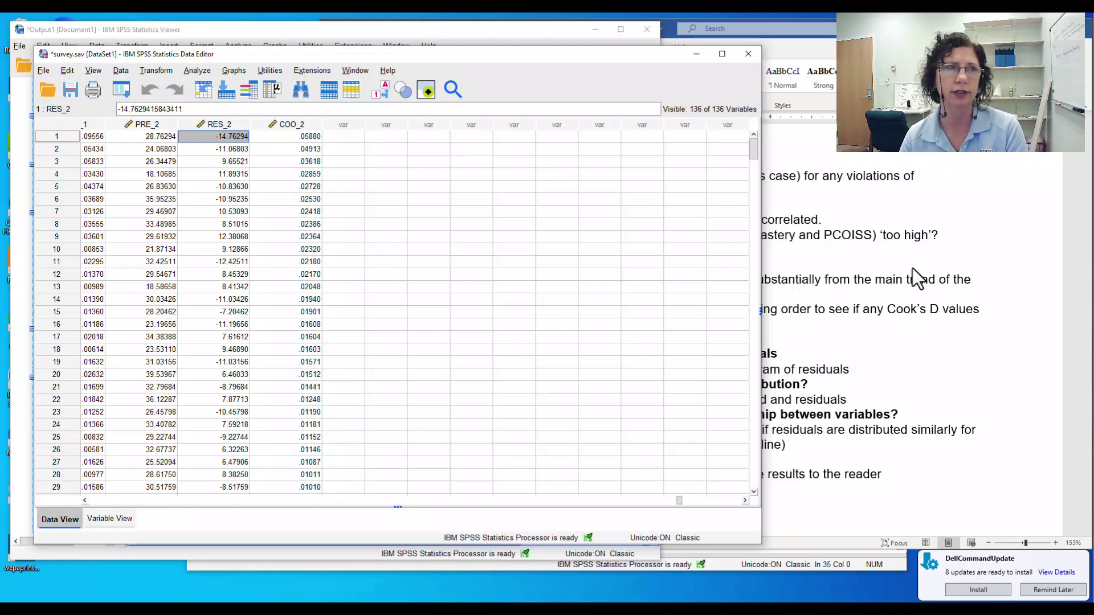
Step: Return to the Word lab sheet and highlight the Normality, Linearity, and Homoscedasticity heading and the instruction to check the Normal P-P plot
left_click(921, 350)
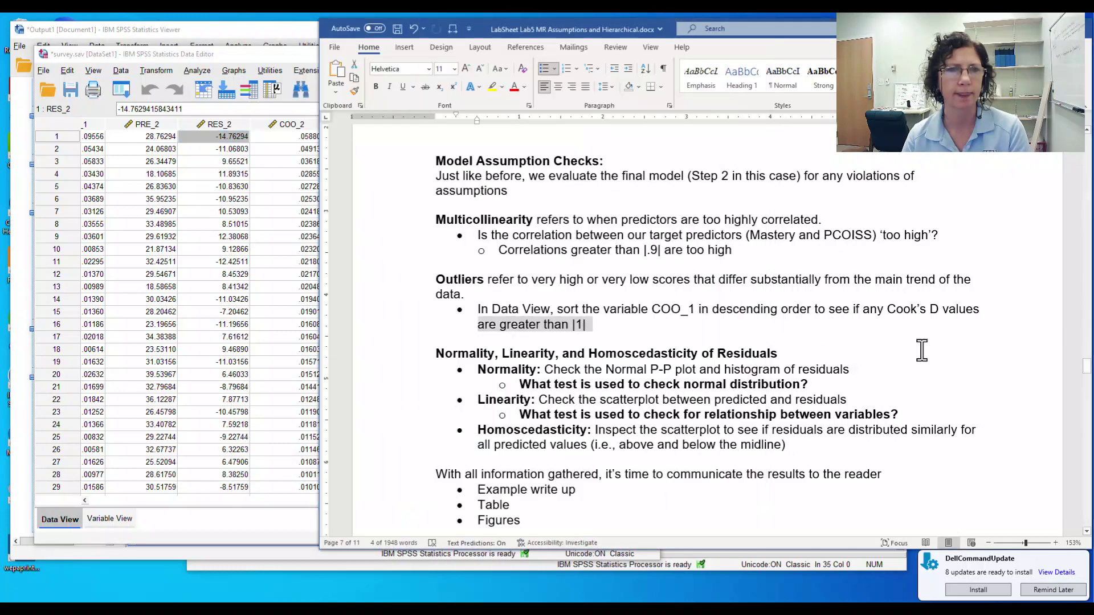
scroll(852, 321, "down", 4)
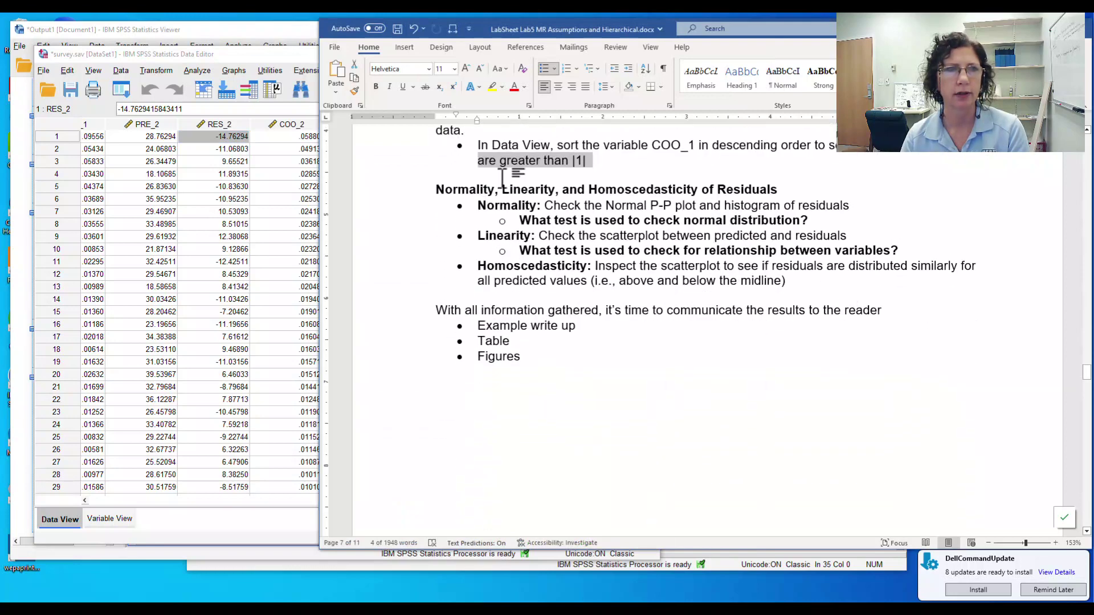
left_click_drag(488, 191, 737, 188)
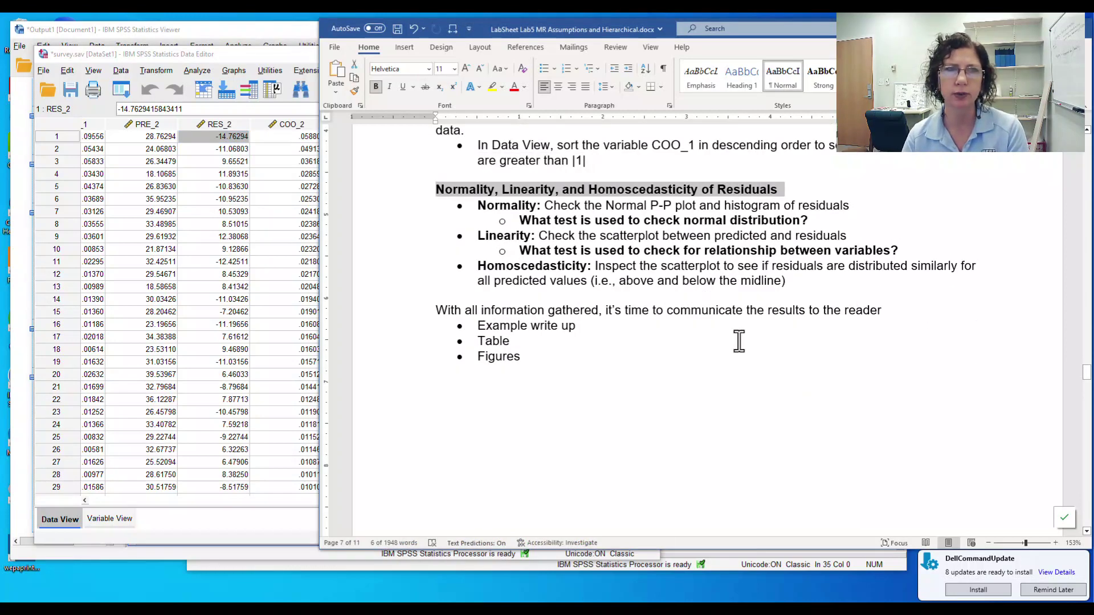
left_click_drag(579, 208, 723, 206)
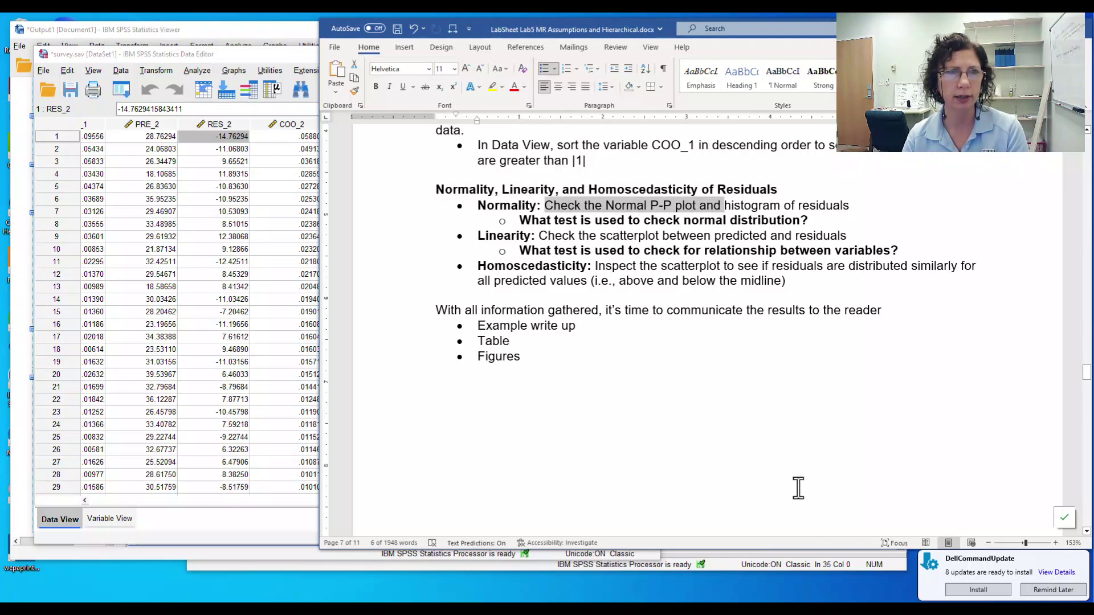
Step: Switch to the SPSS output and inspect the final model's Normal P-P plot and histogram of standardized residuals
key("alt+Tab")
key("Tab")
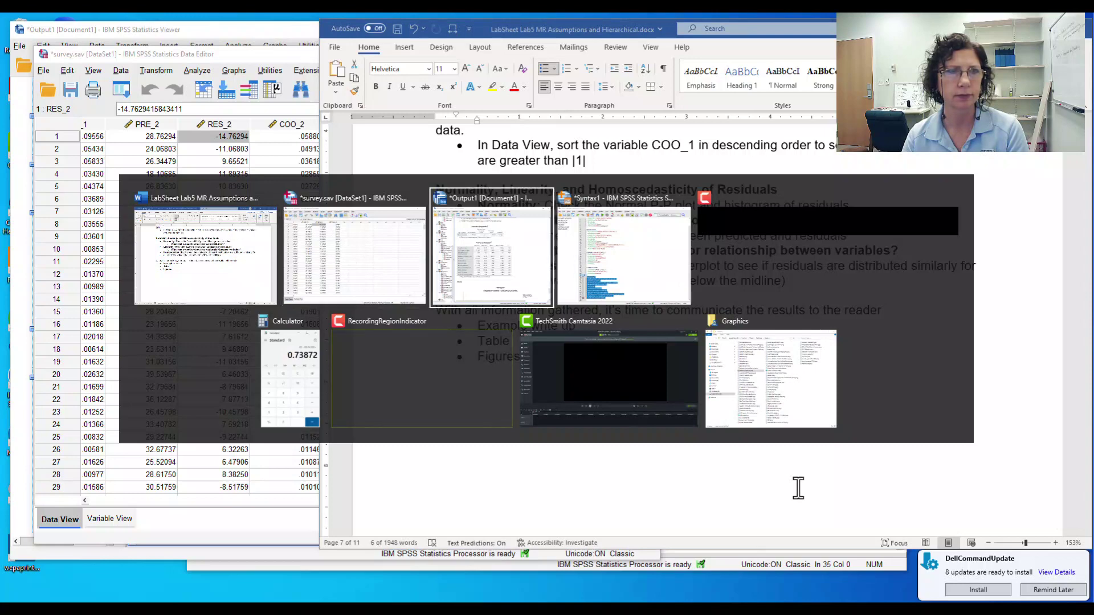
scroll(497, 371, "down", 10)
scroll(503, 371, "down", 3)
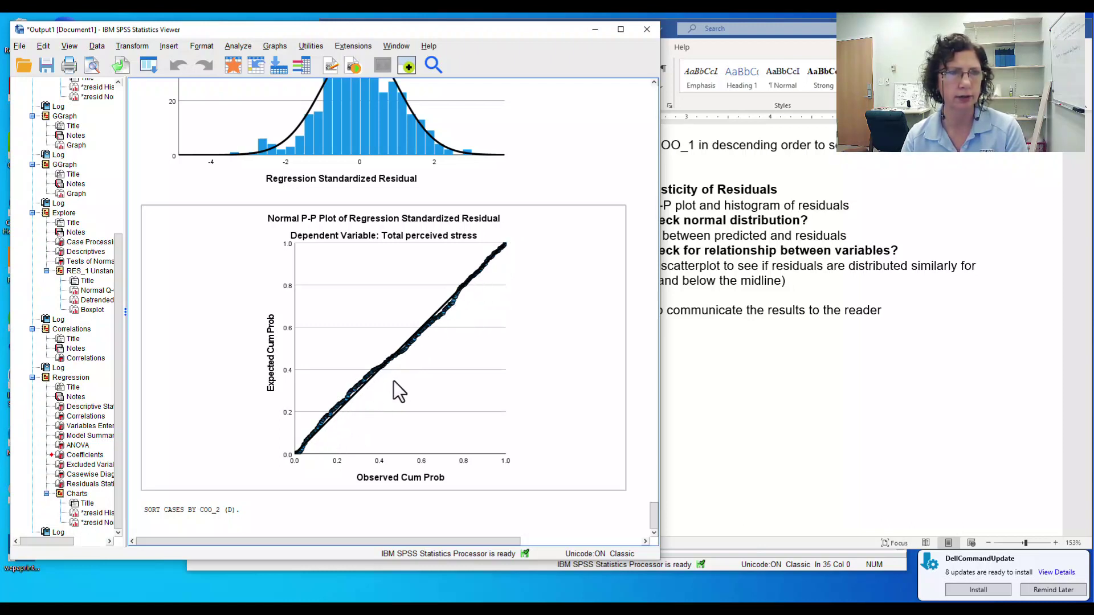
scroll(392, 377, "up", 3)
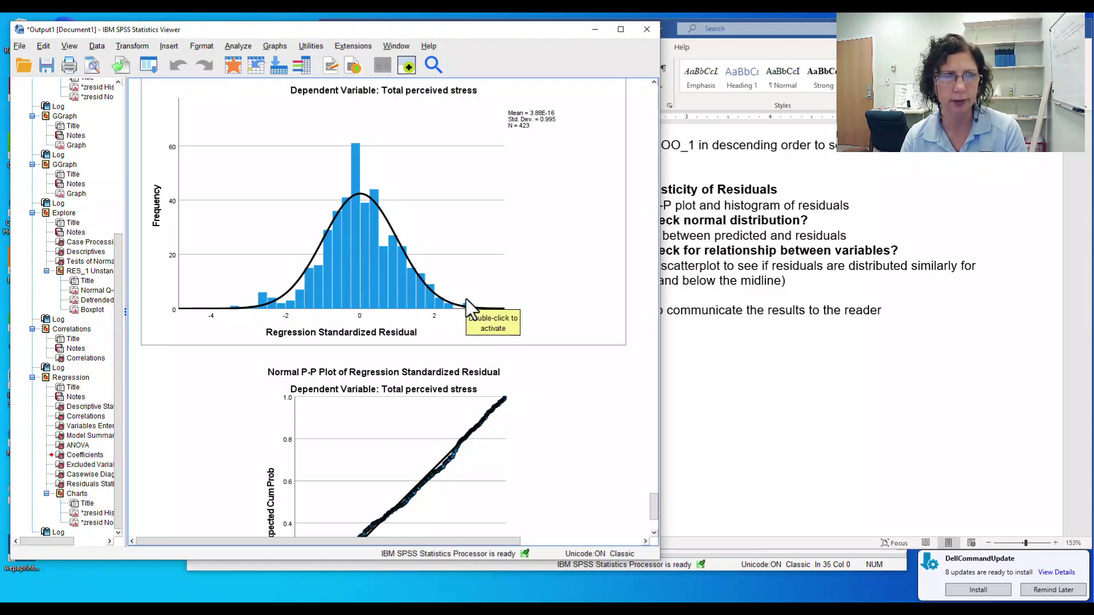
Step: Highlight the normal distribution test question and the Linearity instruction in the Word lab sheet, rechecking the residual charts in the SPSS output in between
left_click(852, 255)
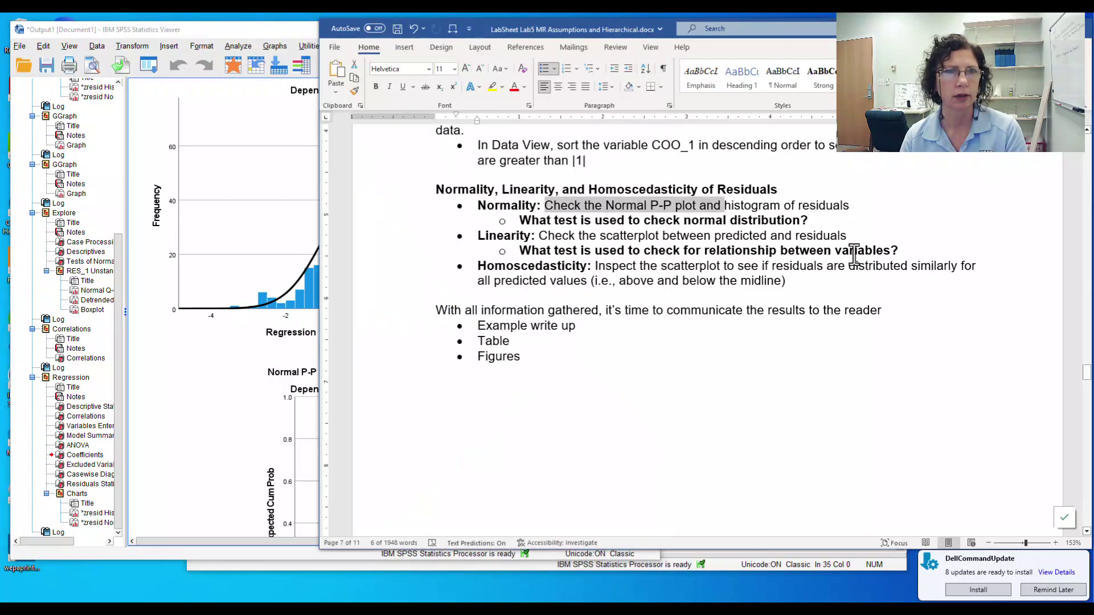
left_click_drag(550, 224, 764, 225)
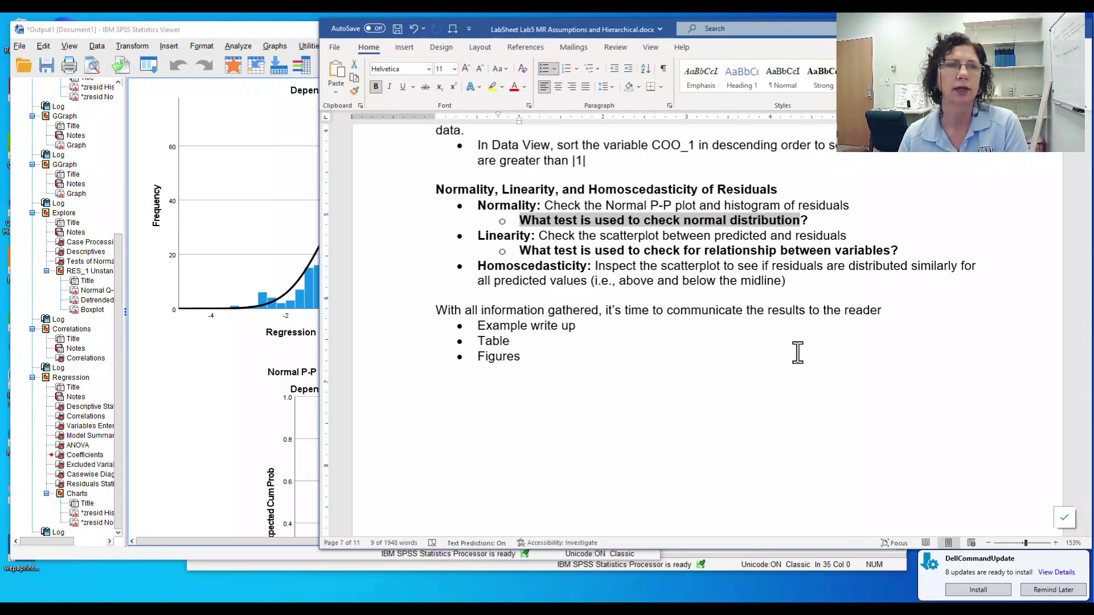
left_click(224, 214)
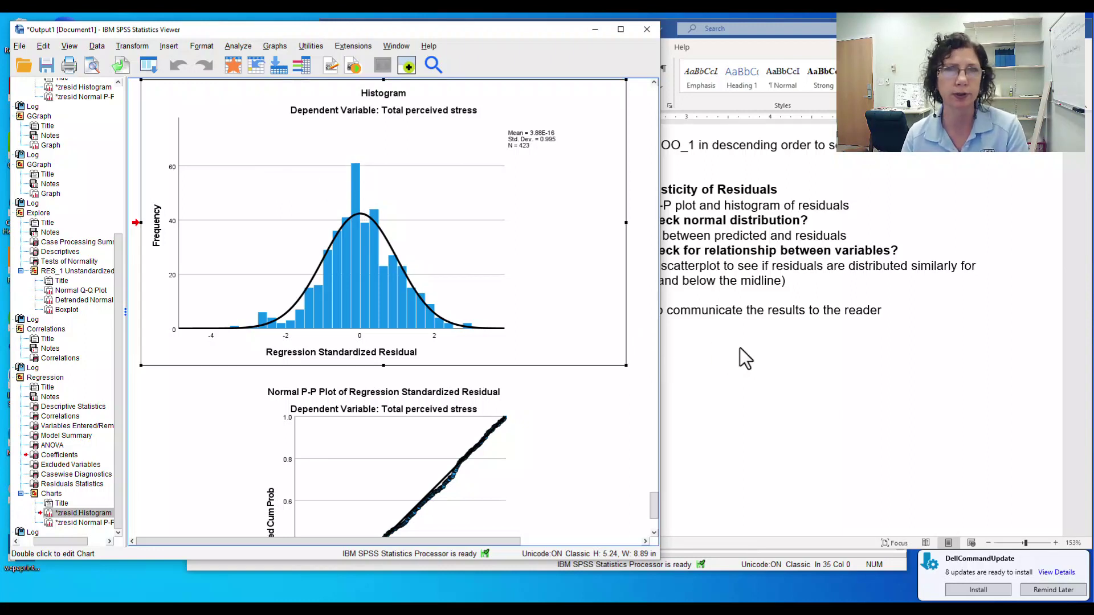
scroll(483, 341, "down", 5)
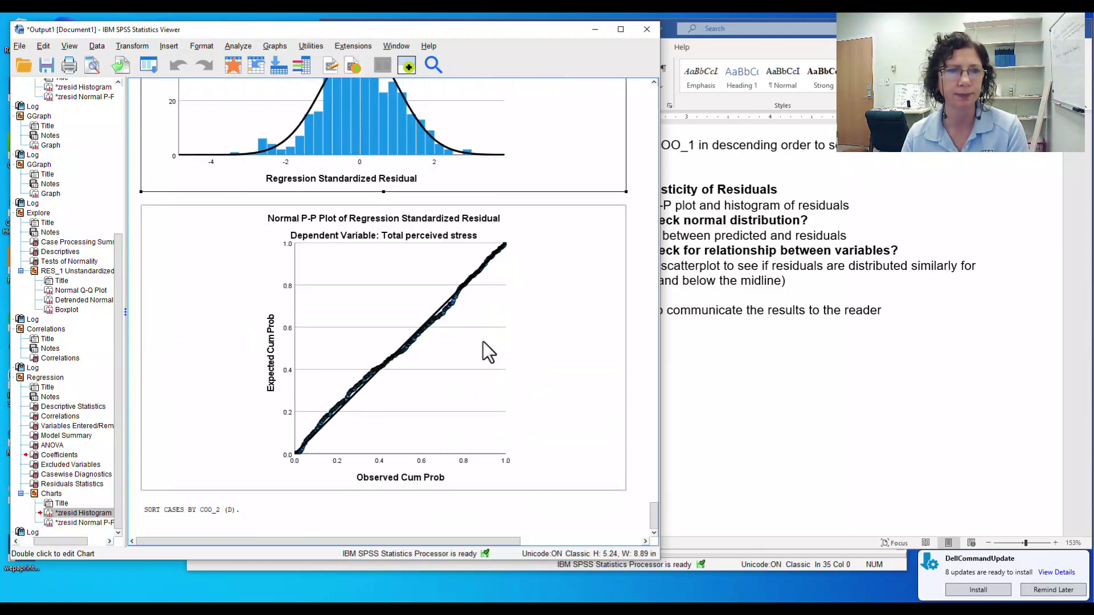
key("alt+Tab")
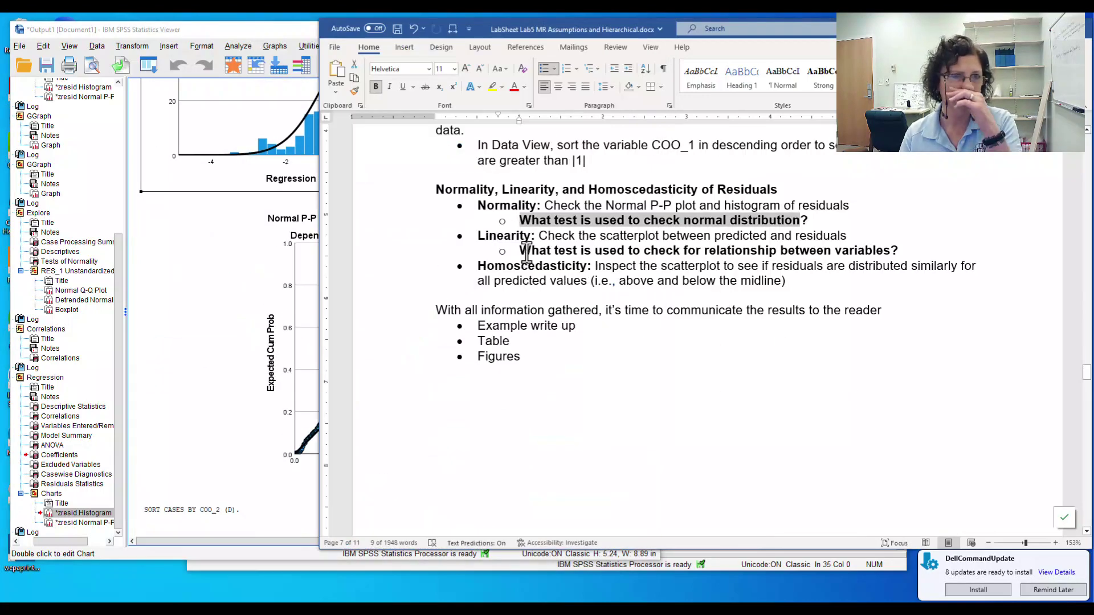
left_click_drag(508, 235, 766, 238)
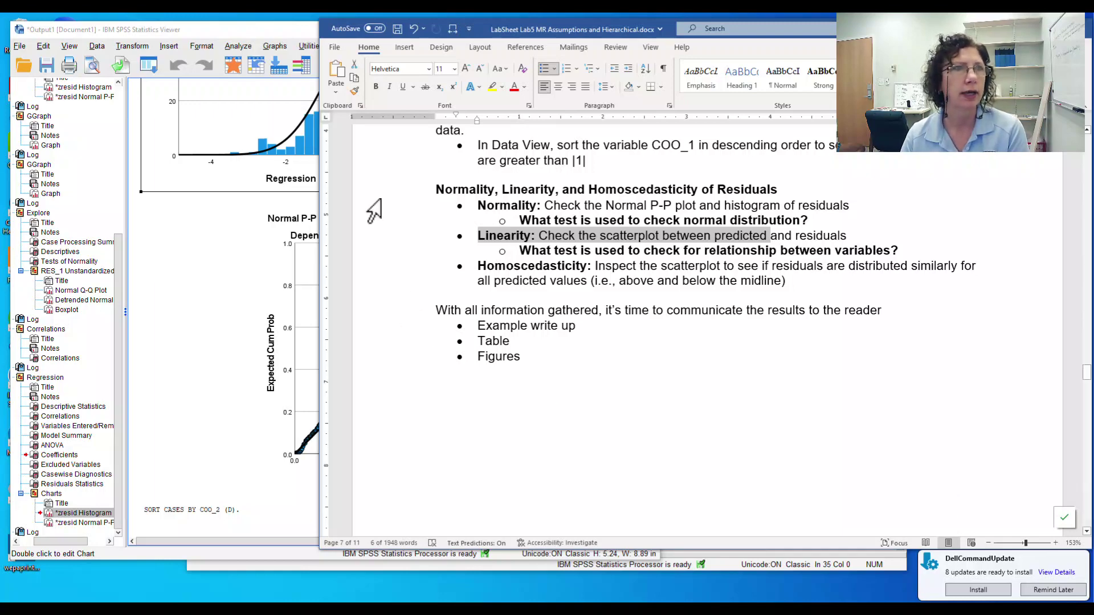
Step: Switch to the SPSS output, open the Chart Builder, reset it and set up a simple scatter plot
left_click(248, 33)
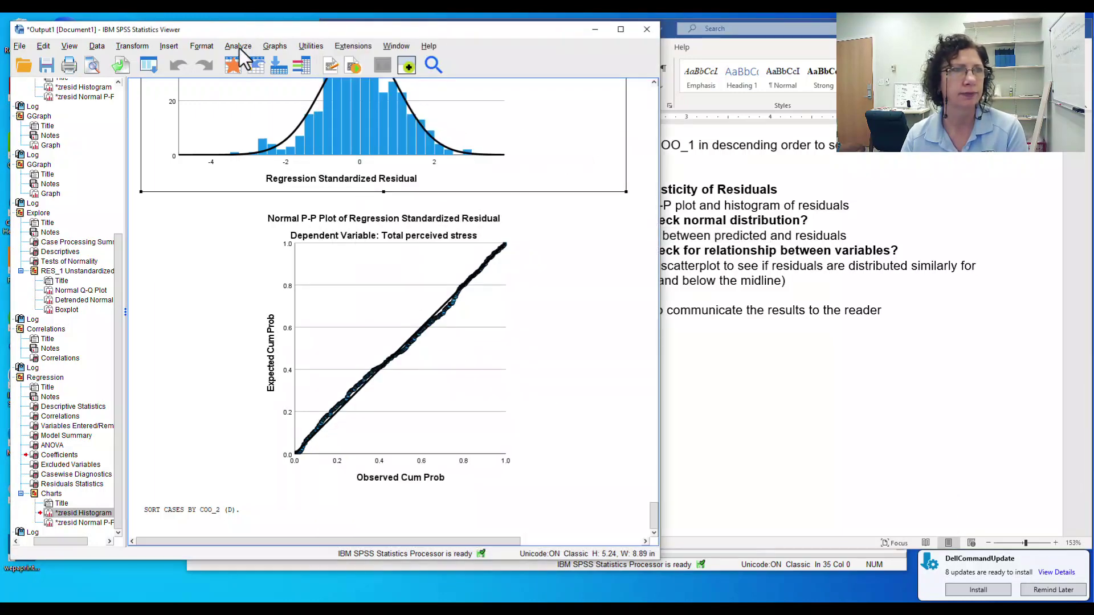
left_click(239, 49)
left_click(239, 47)
left_click(274, 48)
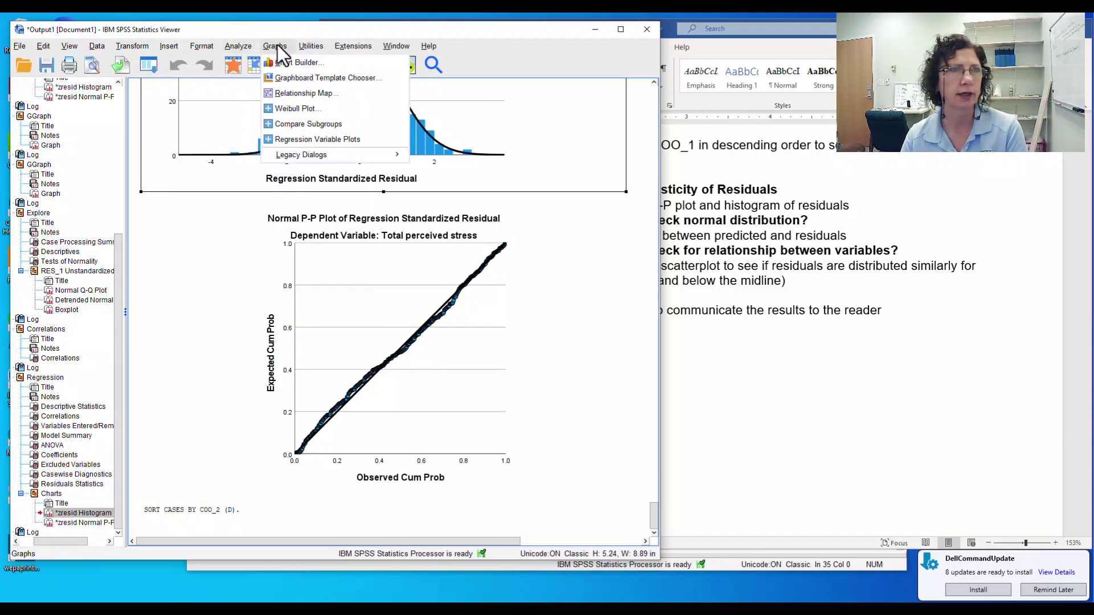
left_click(292, 63)
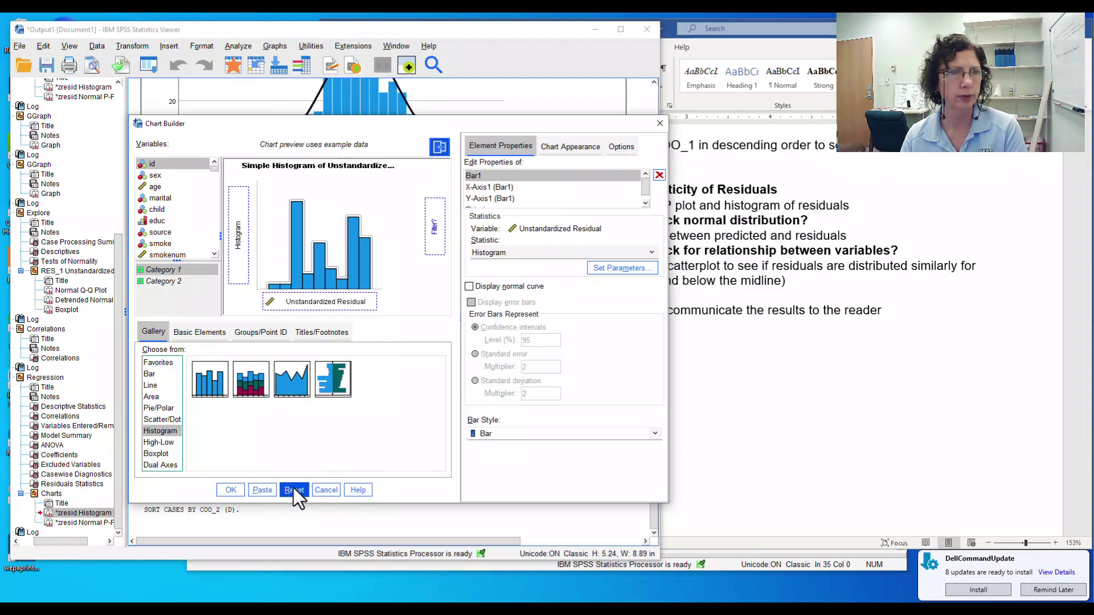
left_click(292, 489)
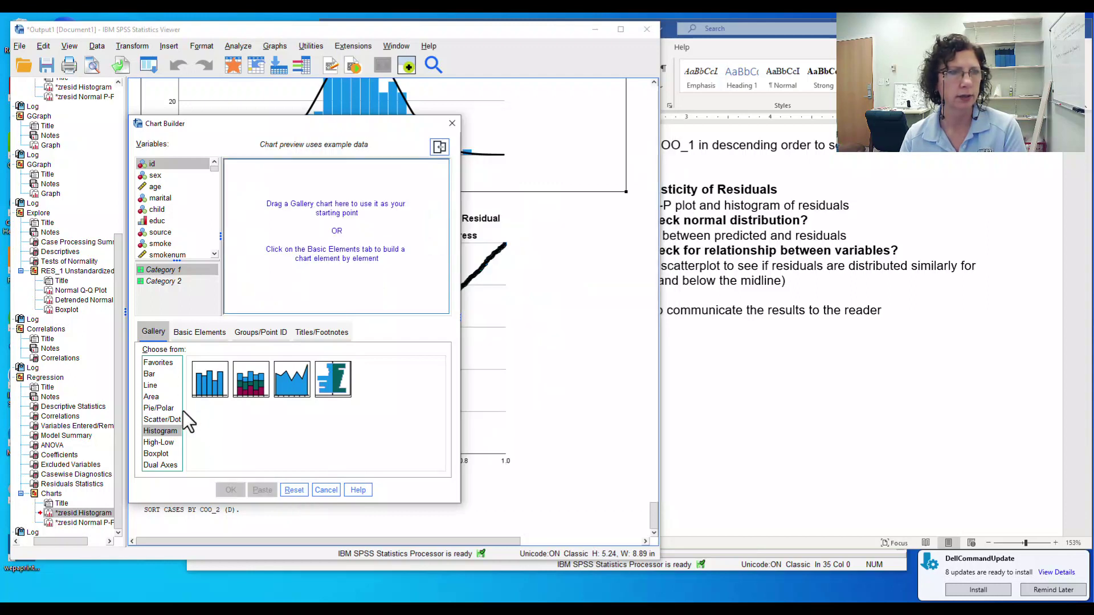
left_click(157, 420)
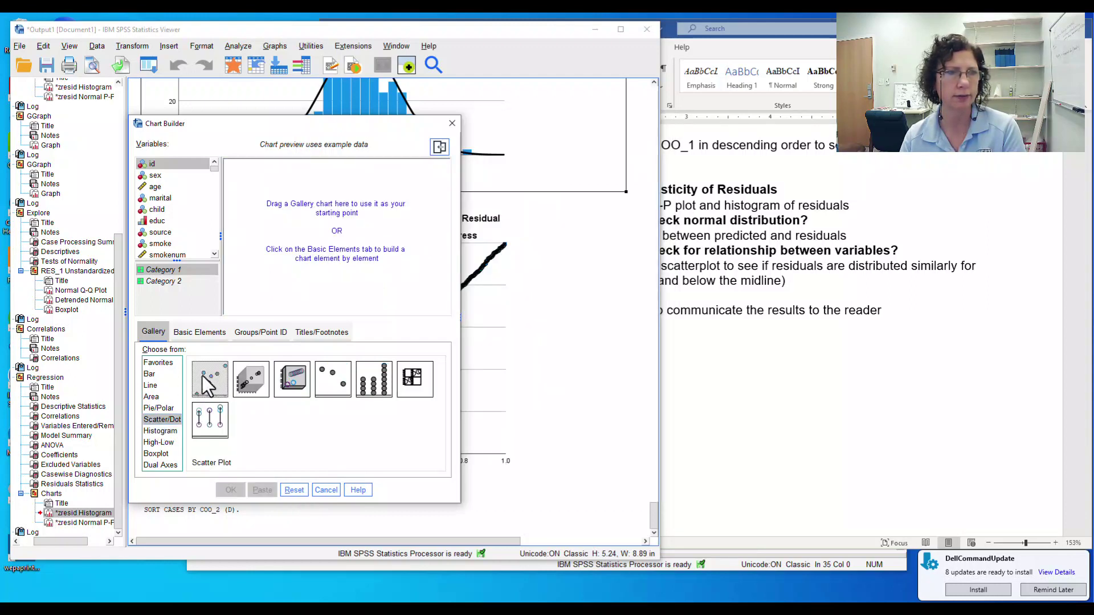
left_click_drag(208, 385, 322, 238)
Step: Assign PRE_2 to the X-axis and RES_2 to the Y-axis and generate the scatter plot
left_click_drag(215, 167, 216, 263)
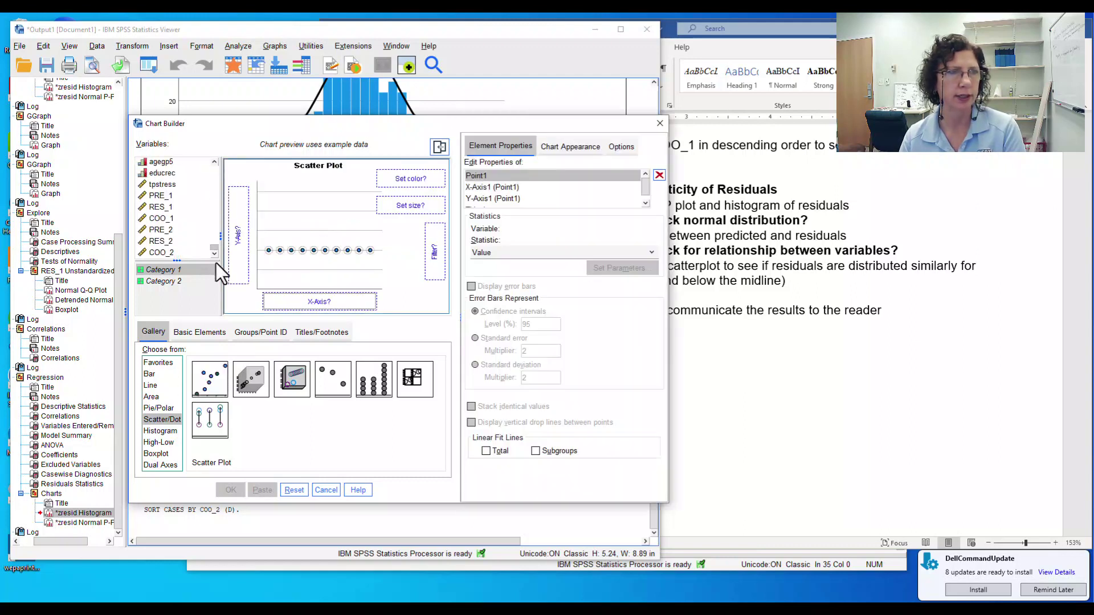
left_click_drag(161, 231, 329, 306)
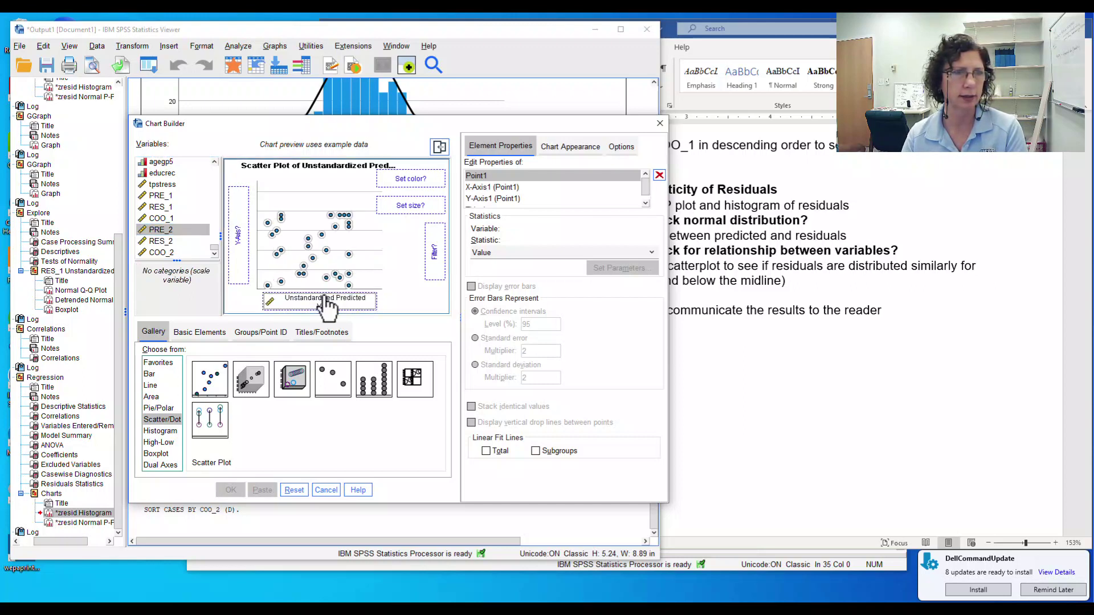
left_click_drag(161, 242, 238, 232)
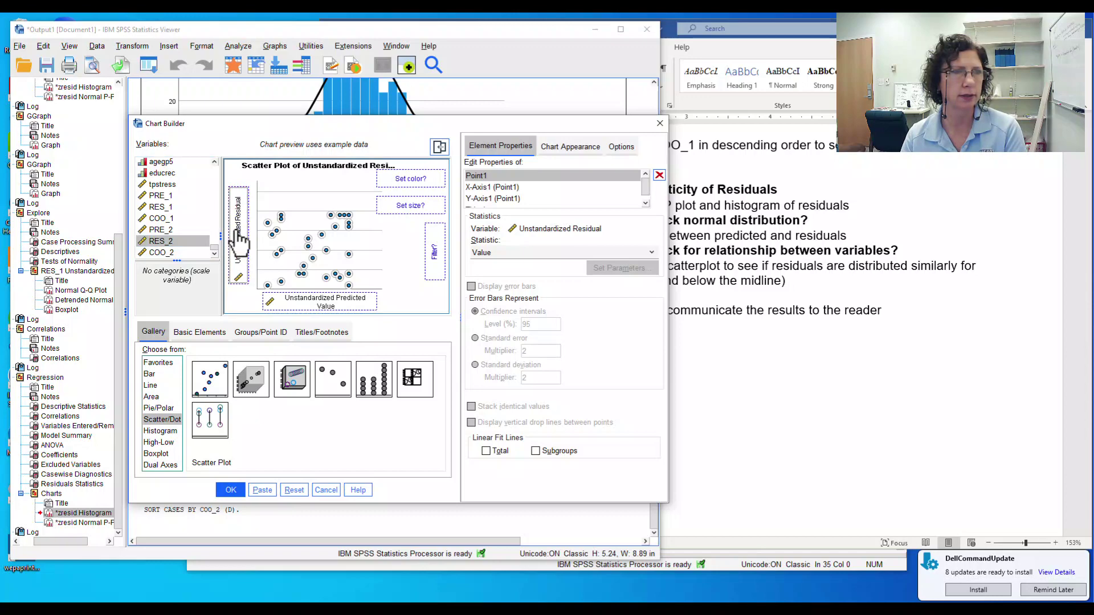
left_click(229, 490)
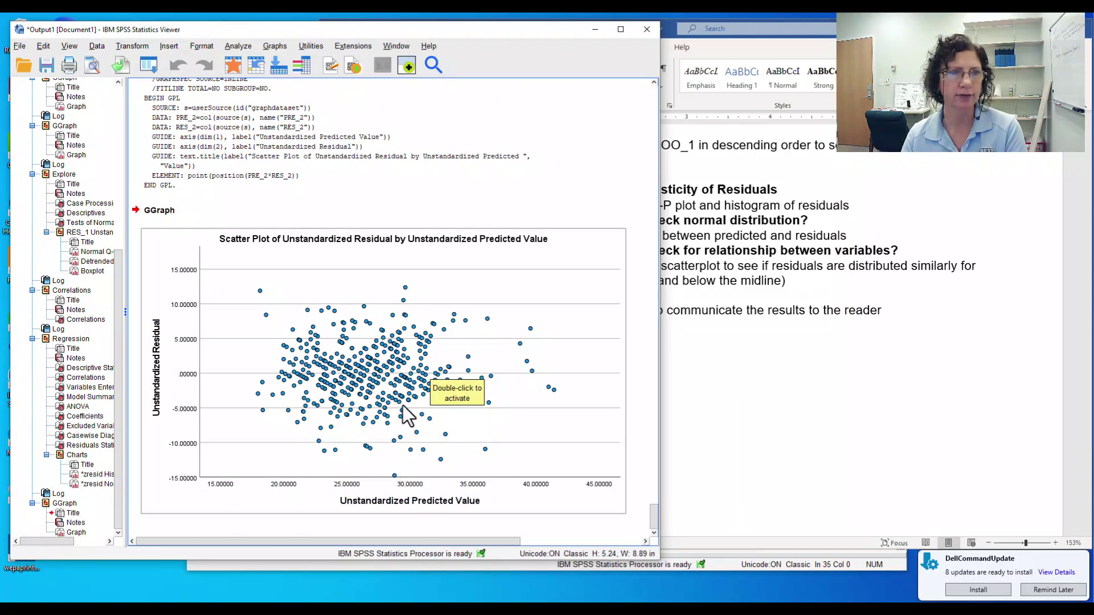
Step: Open the residual scatter plot for editing and add a data label to the lowest point, near residual -15
double_click(477, 247)
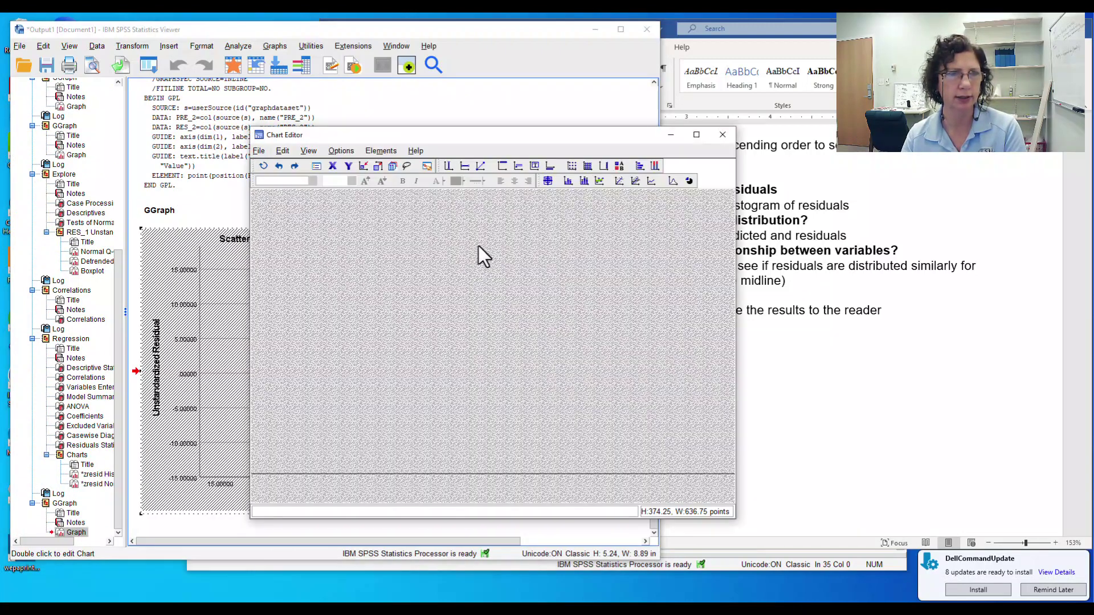
left_click(547, 181)
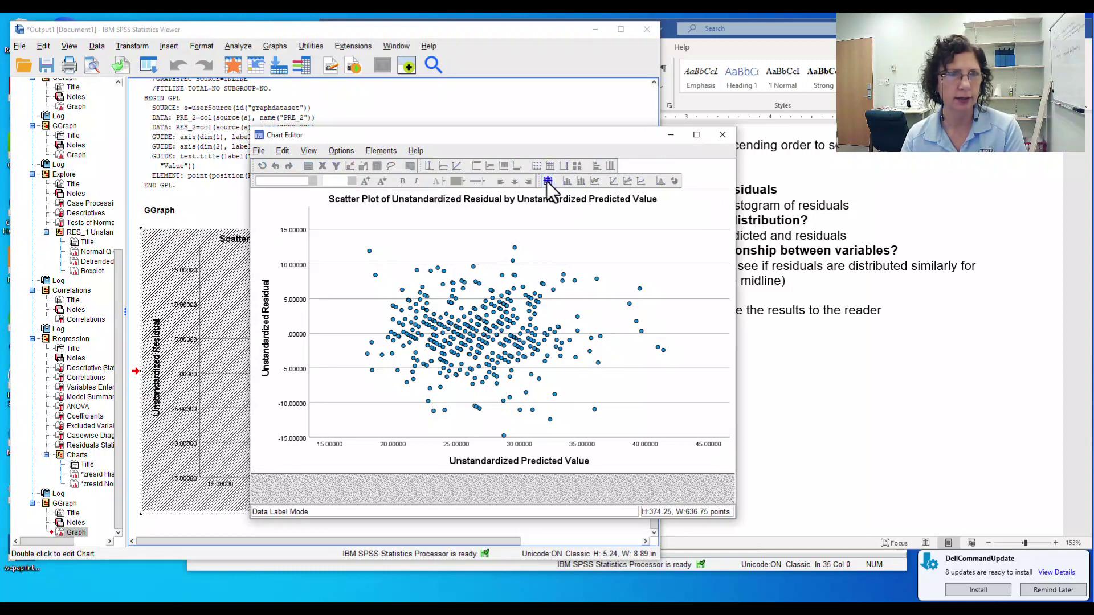
left_click(504, 435)
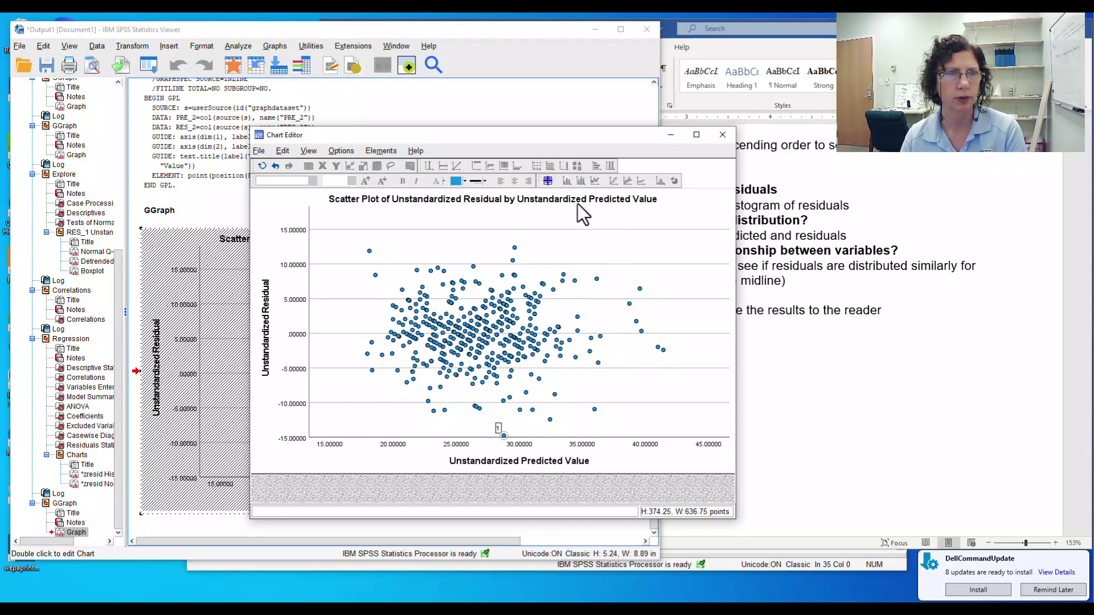
left_click(547, 180)
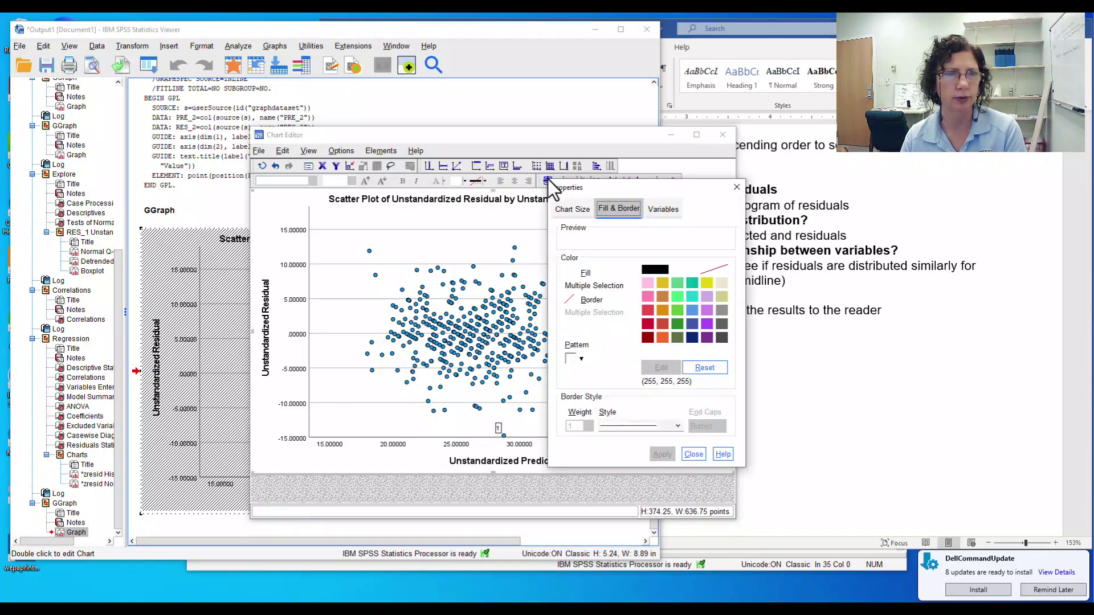
left_click(736, 186)
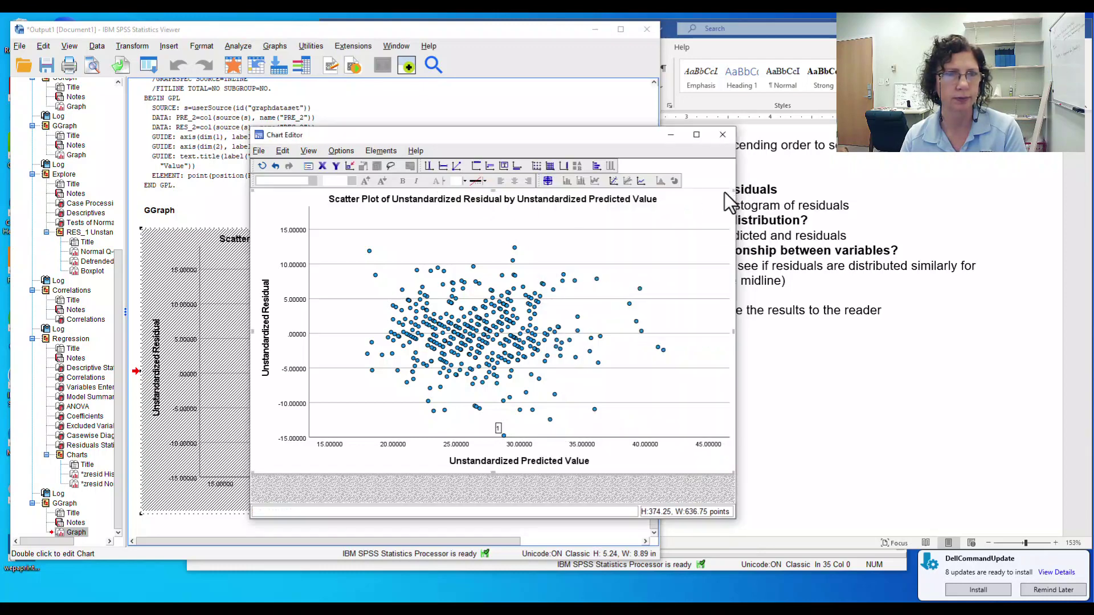
Step: Add a horizontal reference line at 0.0 on the residual axis, format it pink with weight 2.5, and close the chart editor
left_click(443, 165)
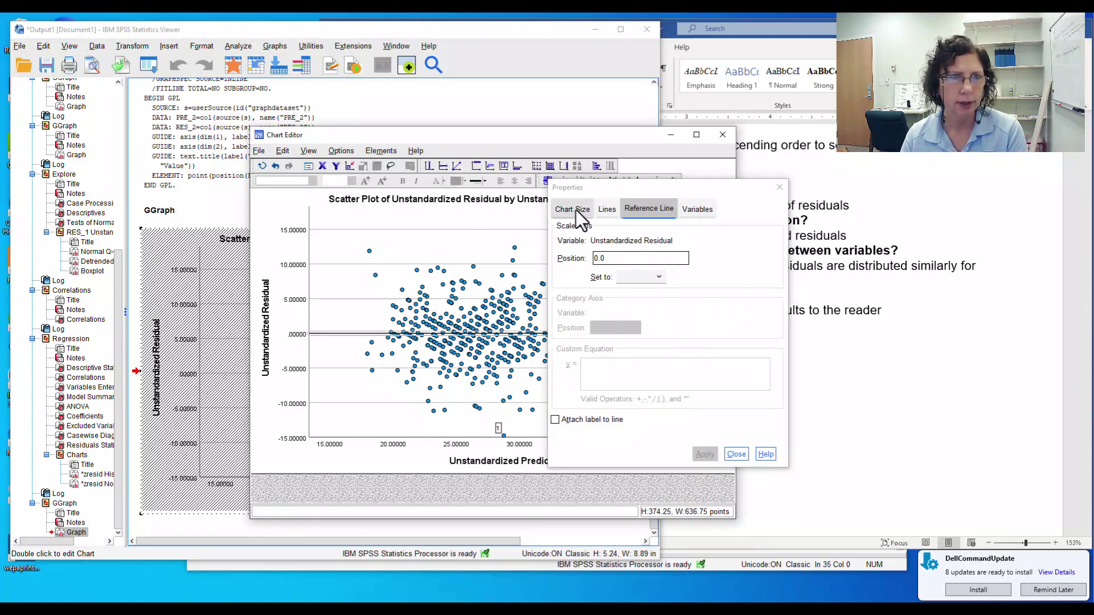
left_click(607, 210)
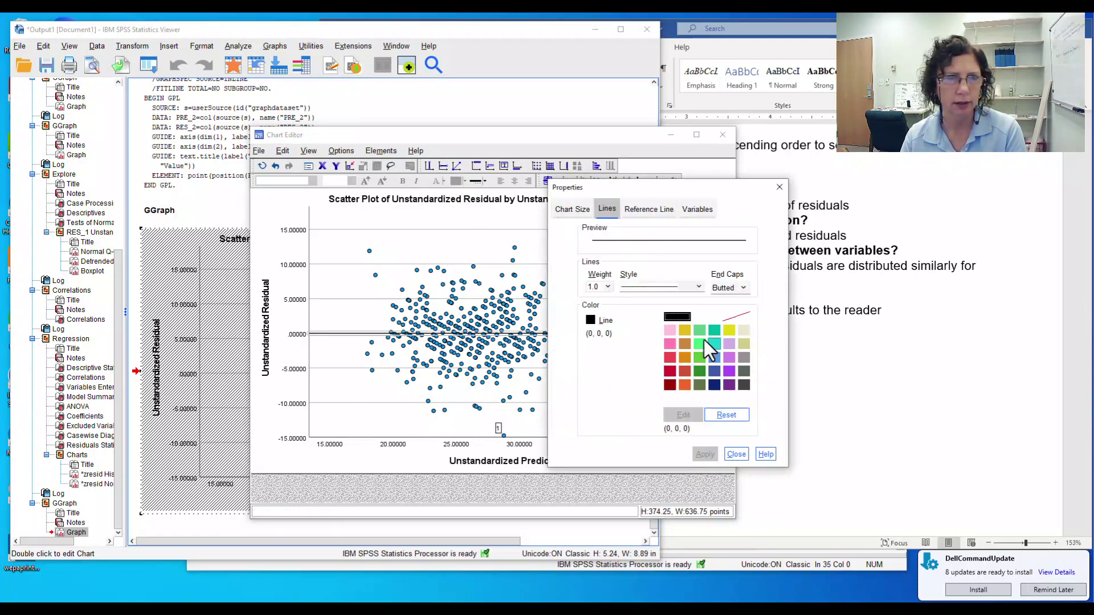
left_click(592, 319)
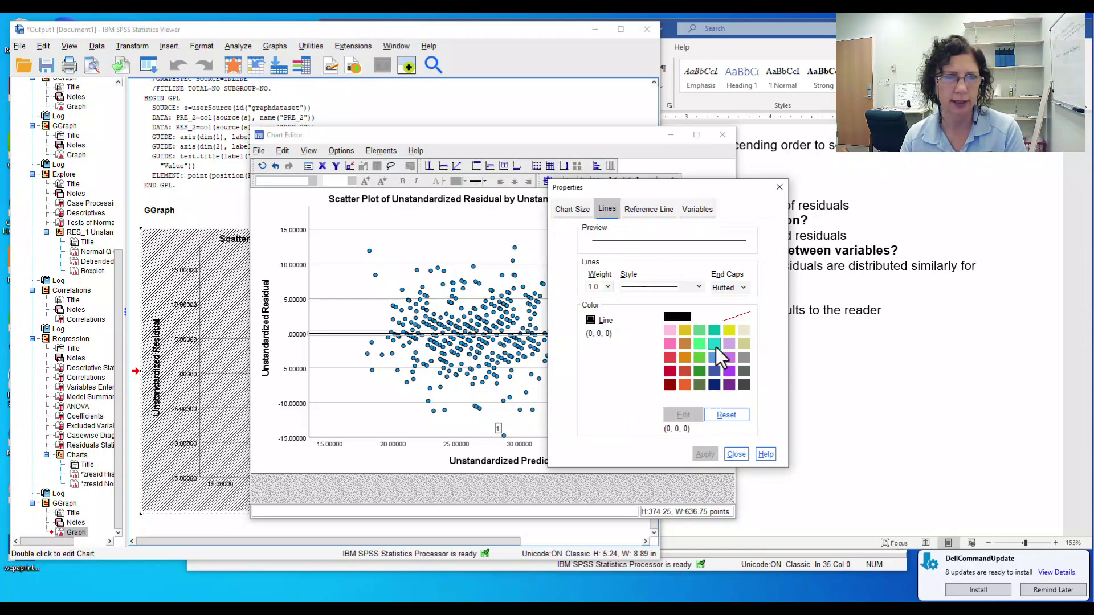
left_click(667, 344)
left_click(608, 287)
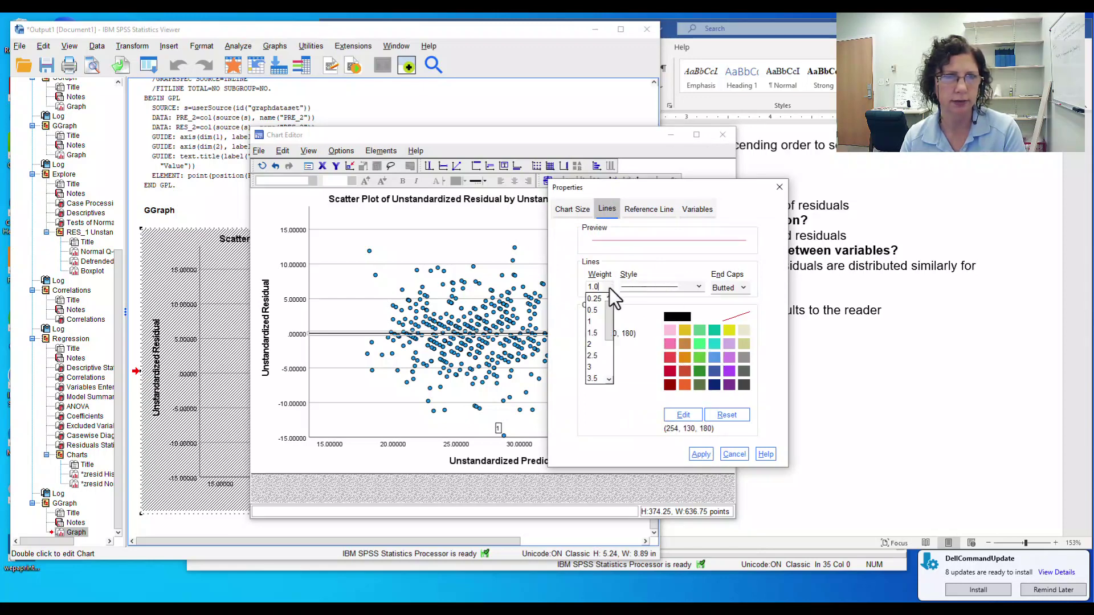
left_click(591, 355)
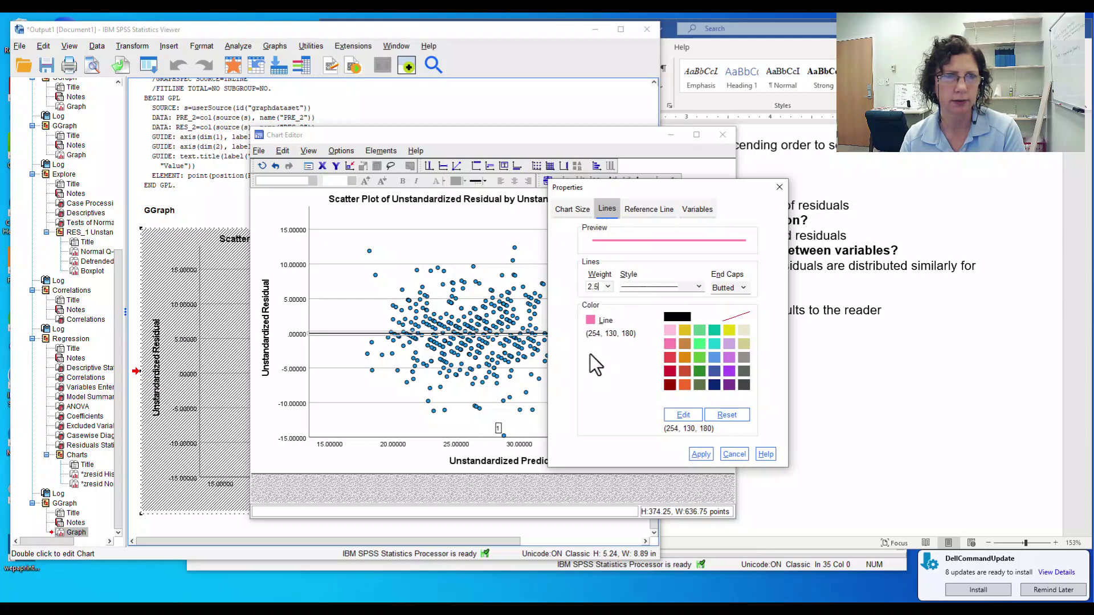
left_click(706, 454)
left_click(735, 455)
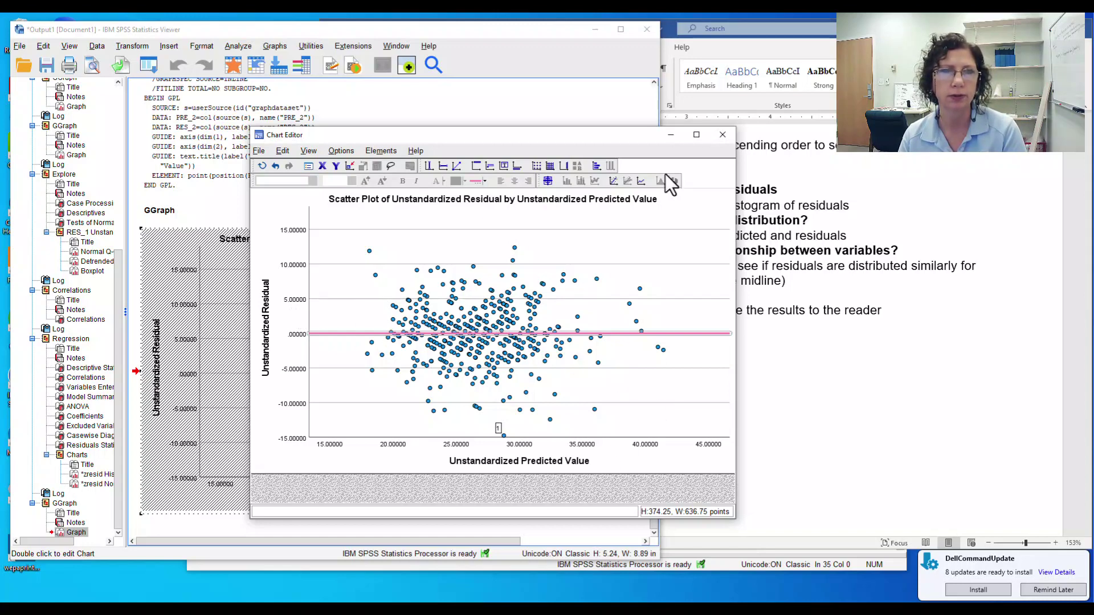
left_click(723, 135)
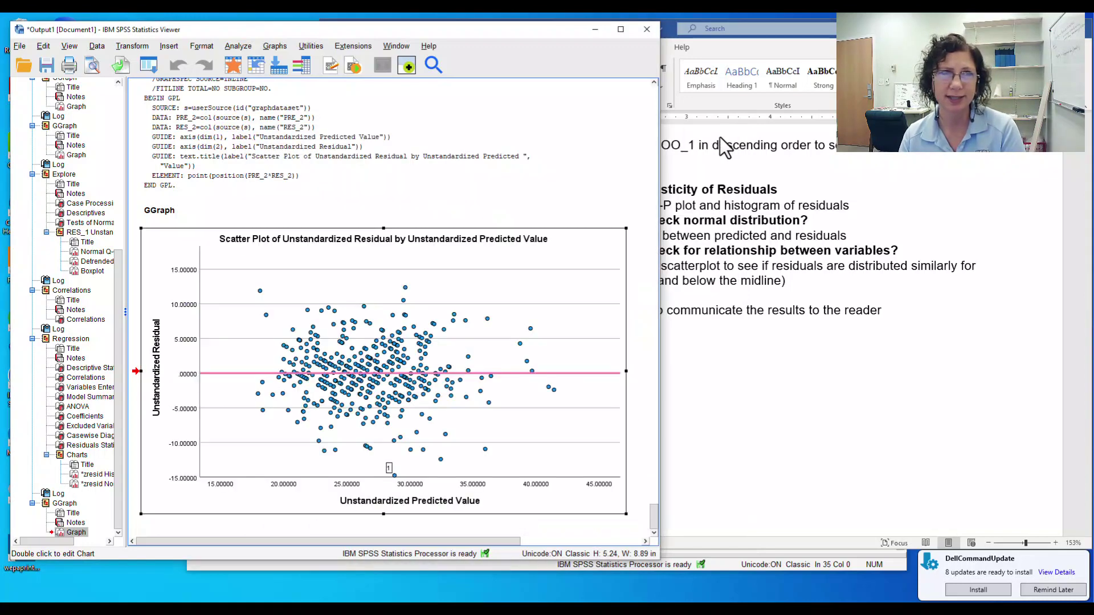
Step: Open the Bivariate Correlations setup and remove PRE_1 and RES_1 from the analysis variables
left_click(237, 49)
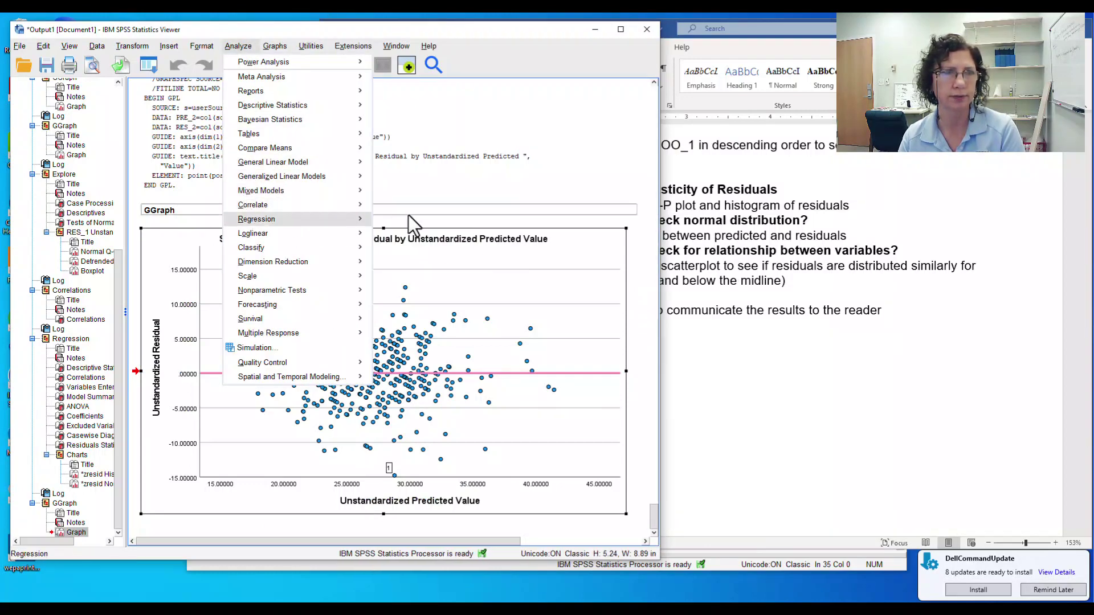
mouse_move(328, 207)
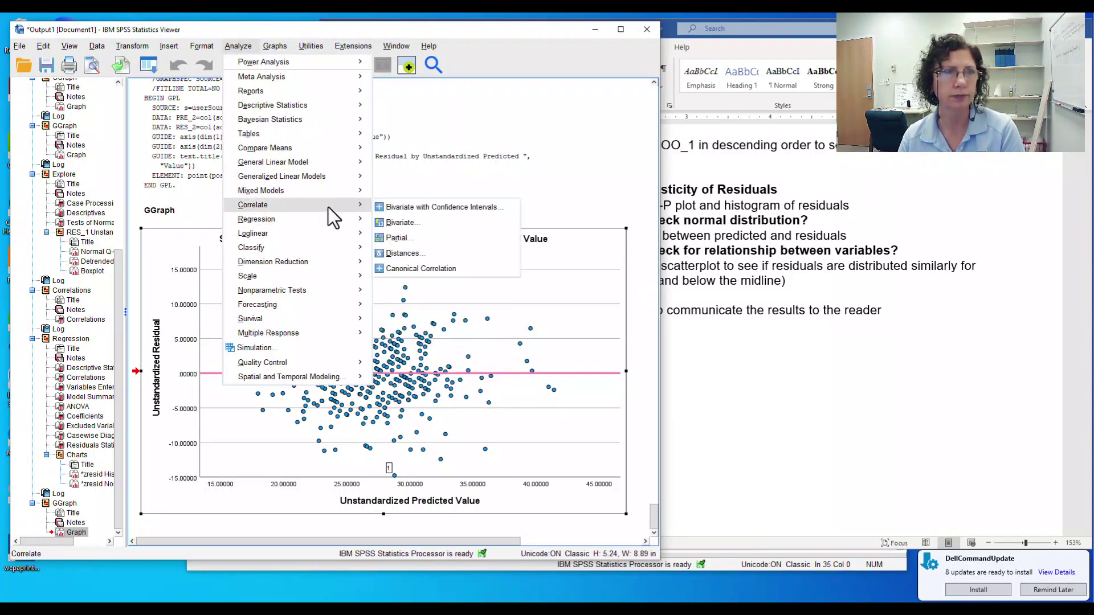
left_click(397, 222)
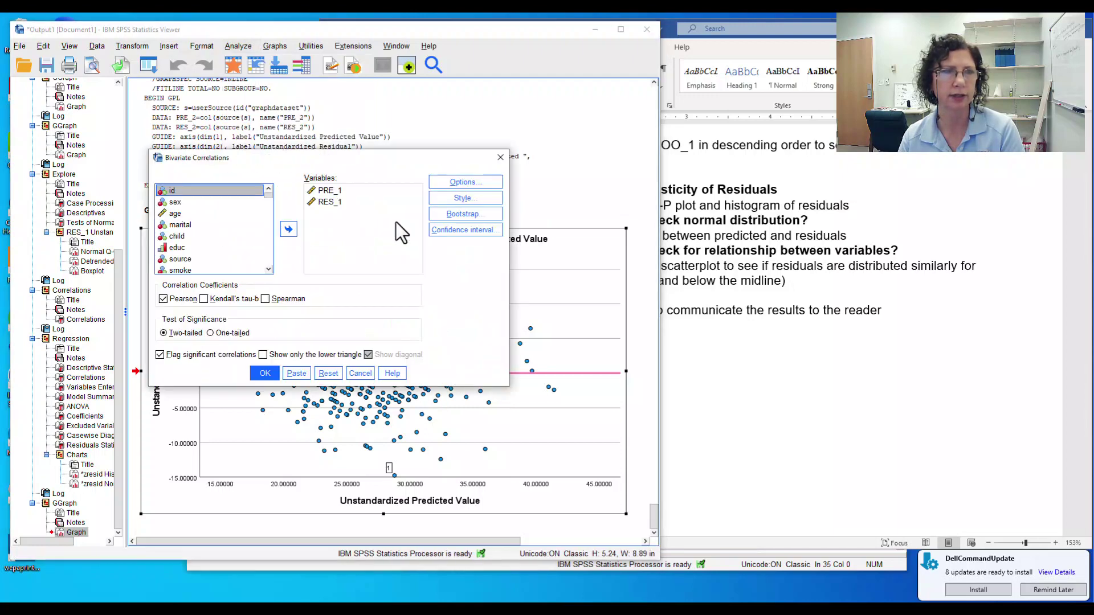
left_click(329, 192)
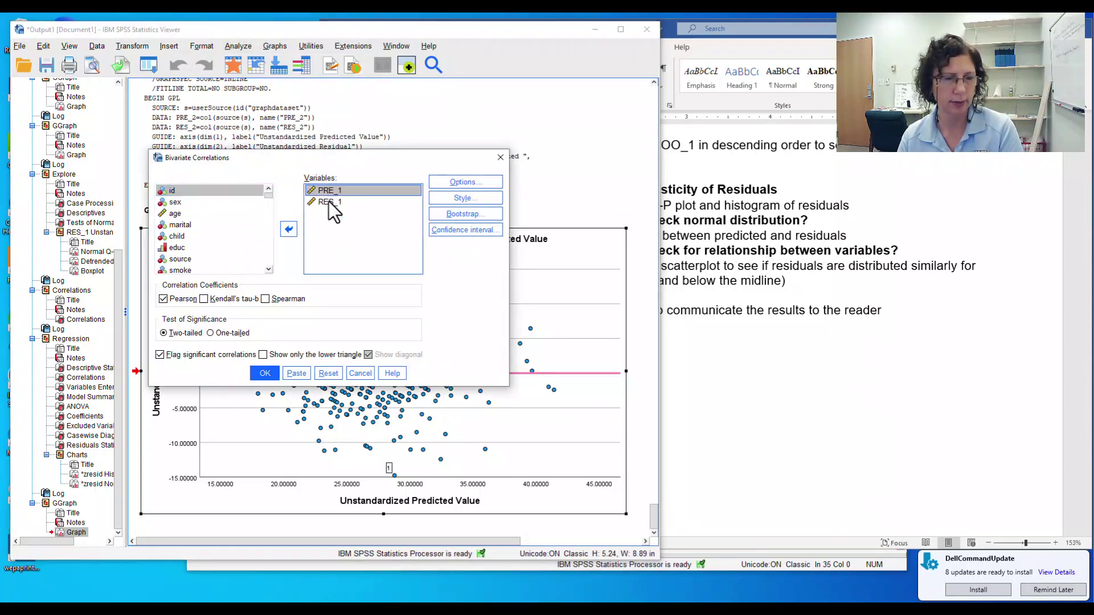
left_click(327, 204, "shift")
left_click(289, 230)
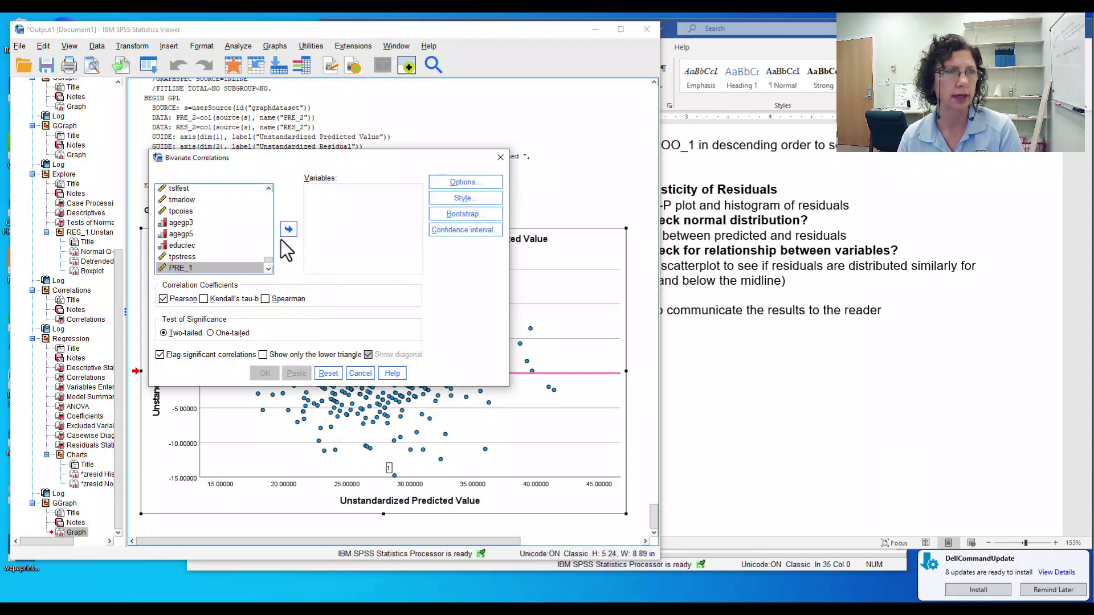
Step: Add PRE_2 and RES_2 as the variables to correlate and paste the command into the syntax file
left_click(269, 269)
left_click(269, 269)
left_click(268, 269)
left_click(268, 269)
left_click(268, 269)
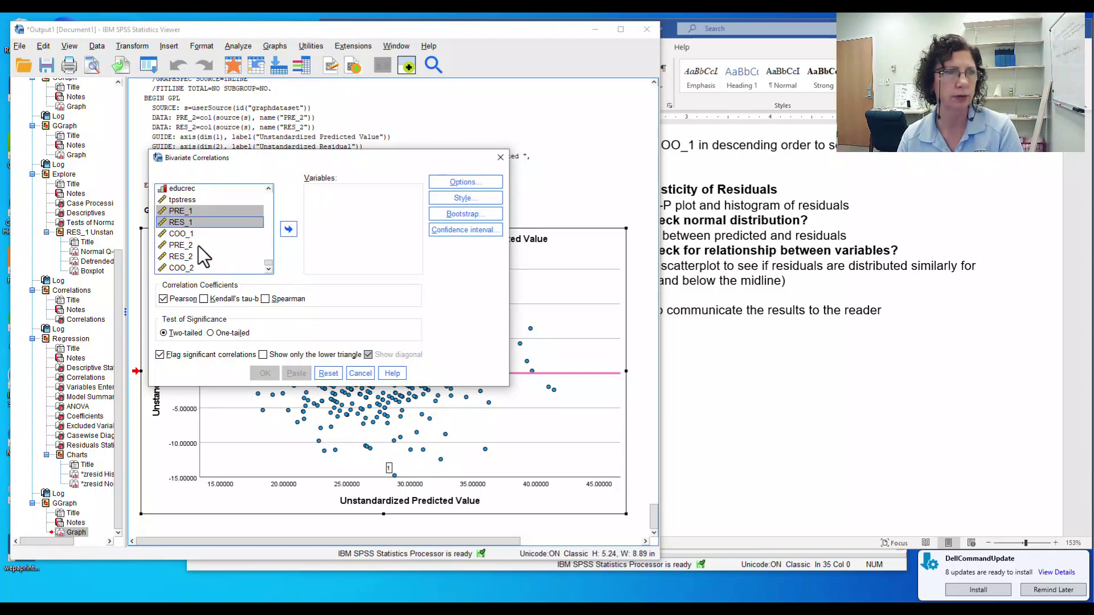
left_click(199, 245)
left_click(191, 258, "shift")
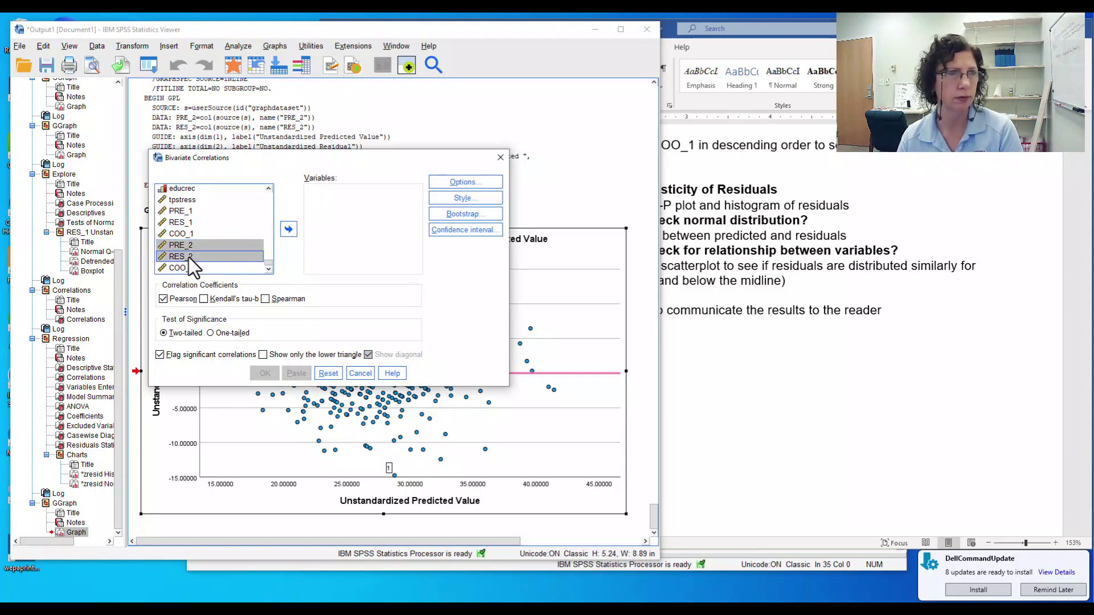
left_click(289, 230)
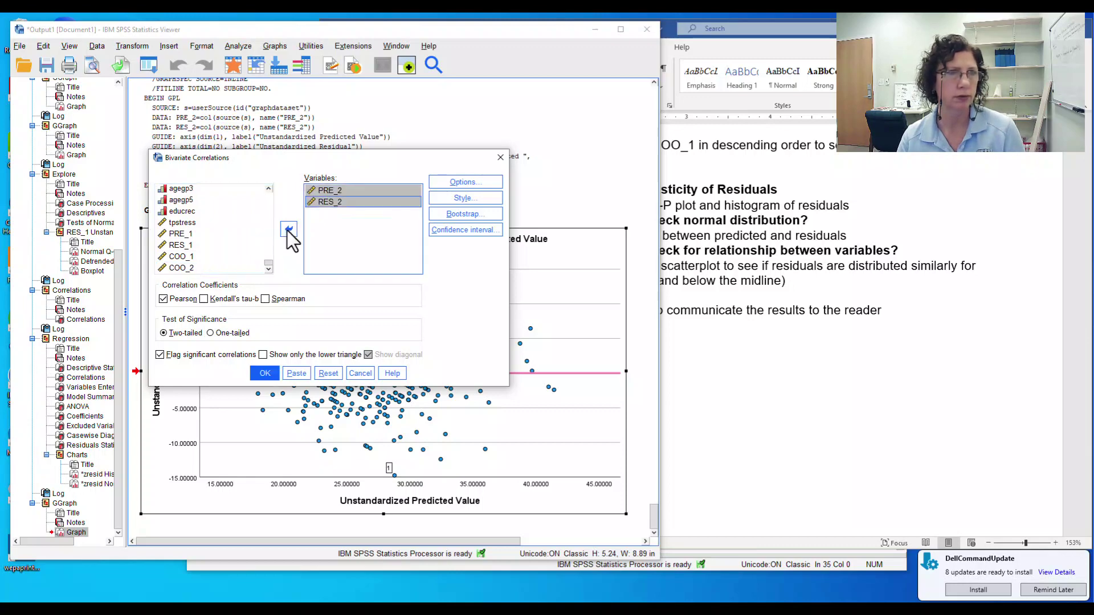
left_click(296, 374)
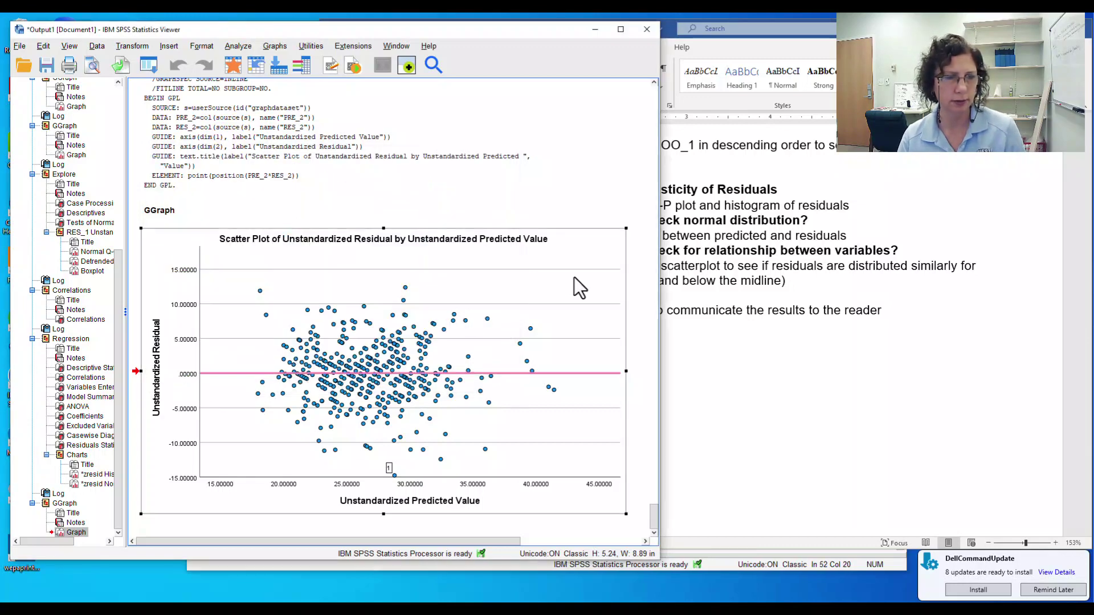
Step: Switch to the Syntax Editor and run the CORRELATIONS command for PRE_2 and RES_2
key("alt+Tab")
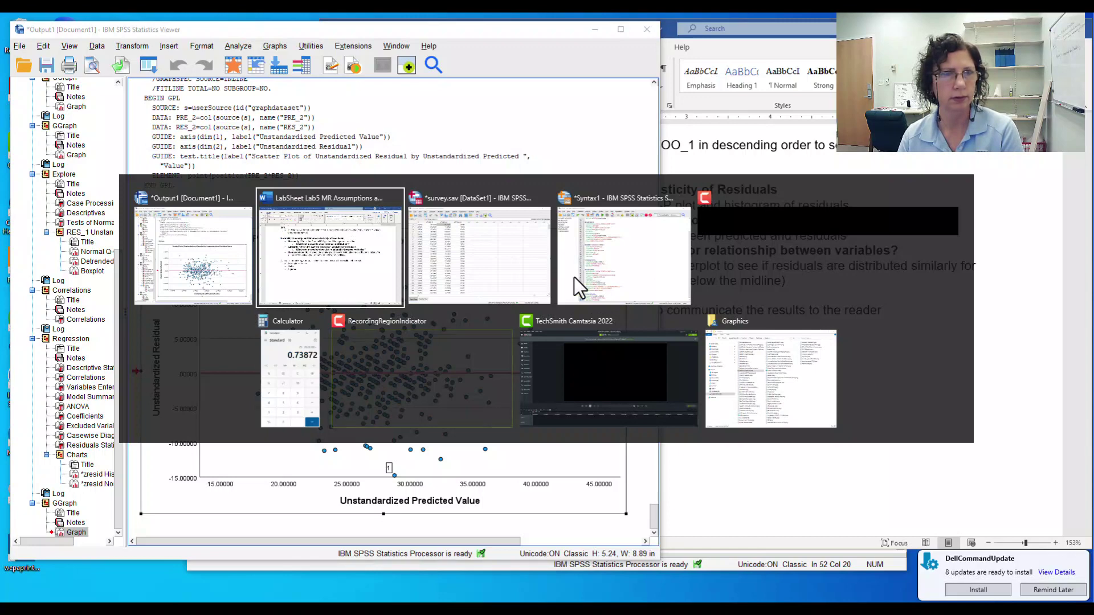
key("alt+Tab")
key("alt+Tab")
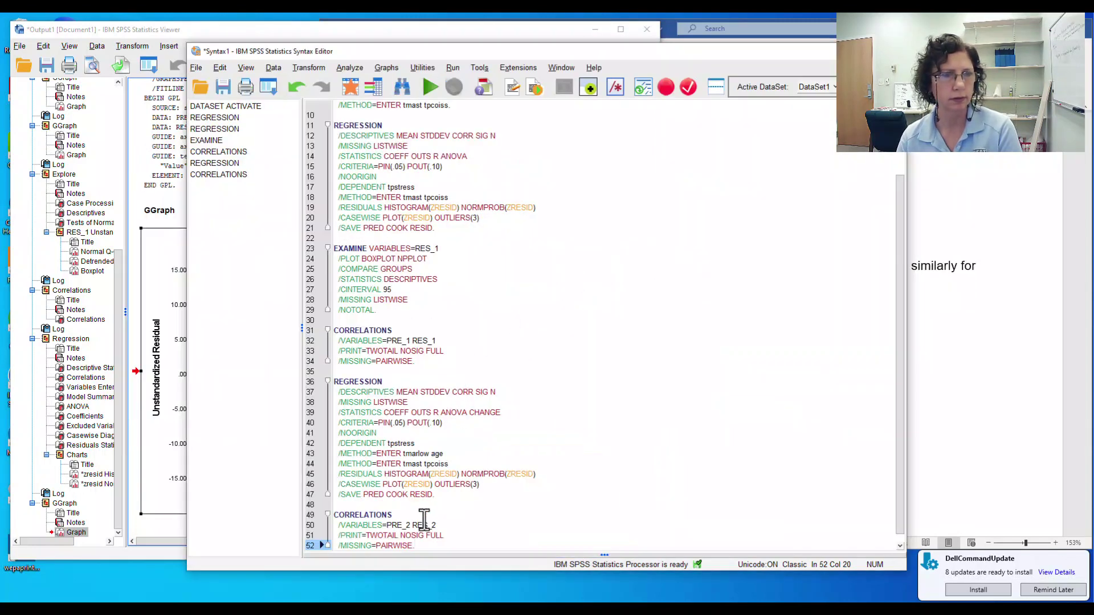
left_click_drag(425, 545, 447, 552)
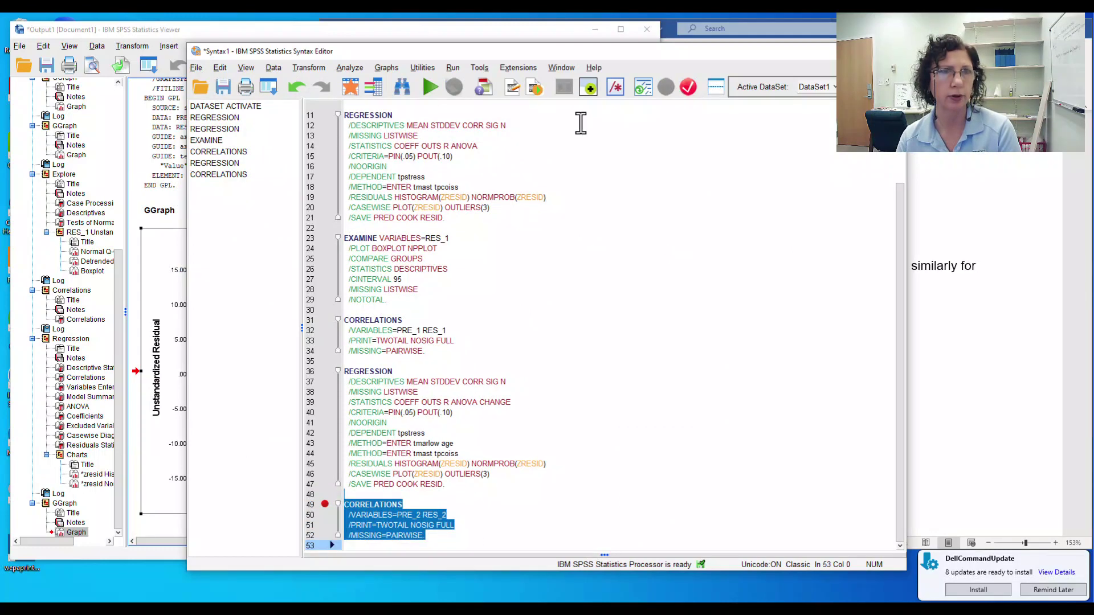
left_click(430, 87)
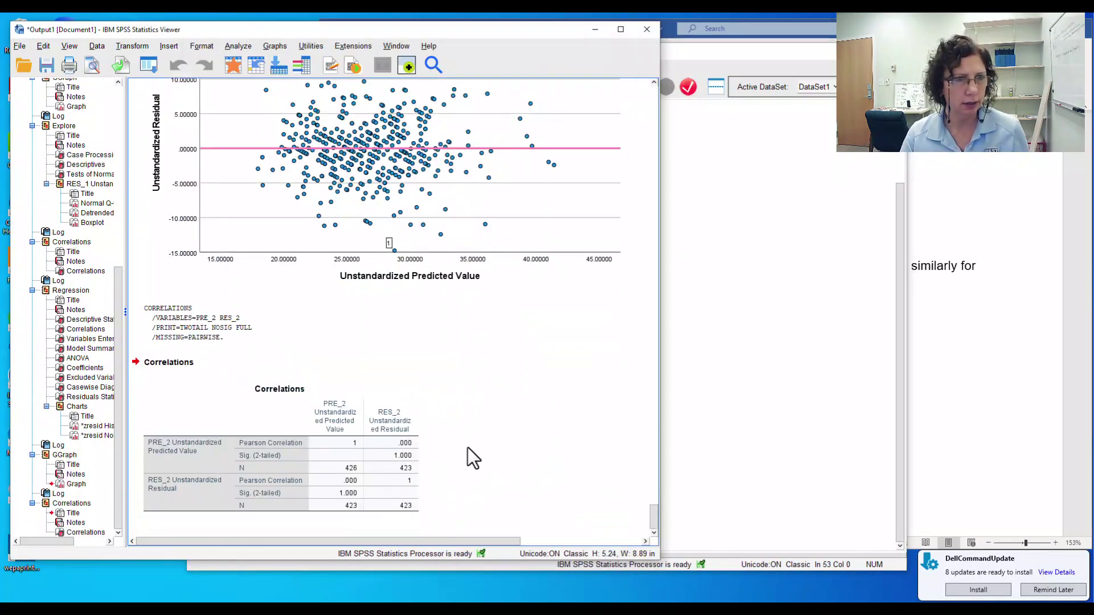
Step: Open the new Correlations pivot table, examine the Pearson correlation between PRE_2 and RES_2, and close the table editor
left_click(399, 446)
left_click(405, 444)
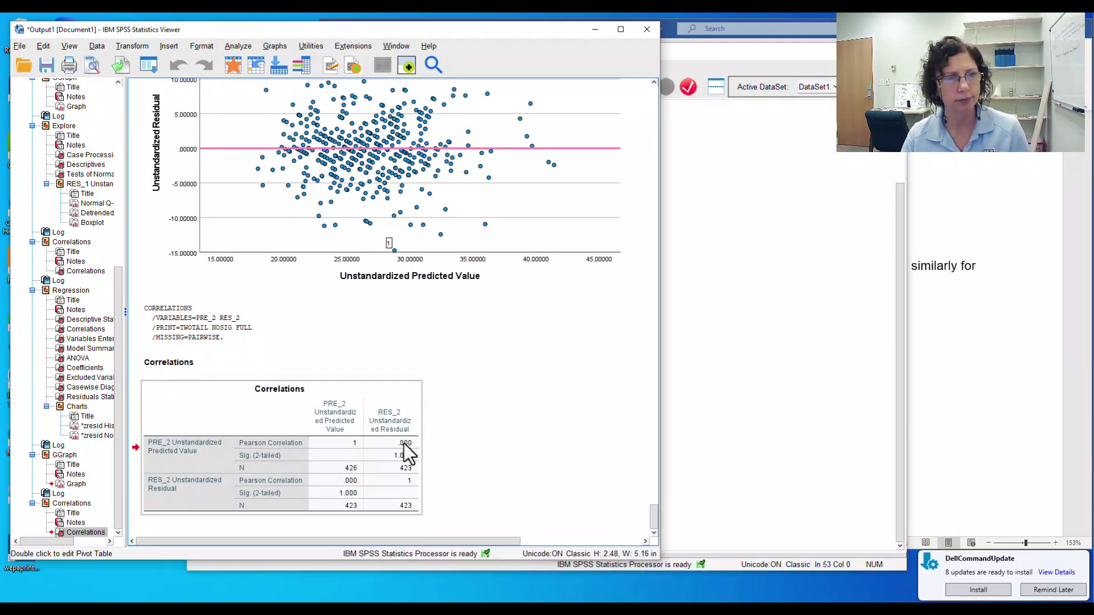
double_click(405, 444)
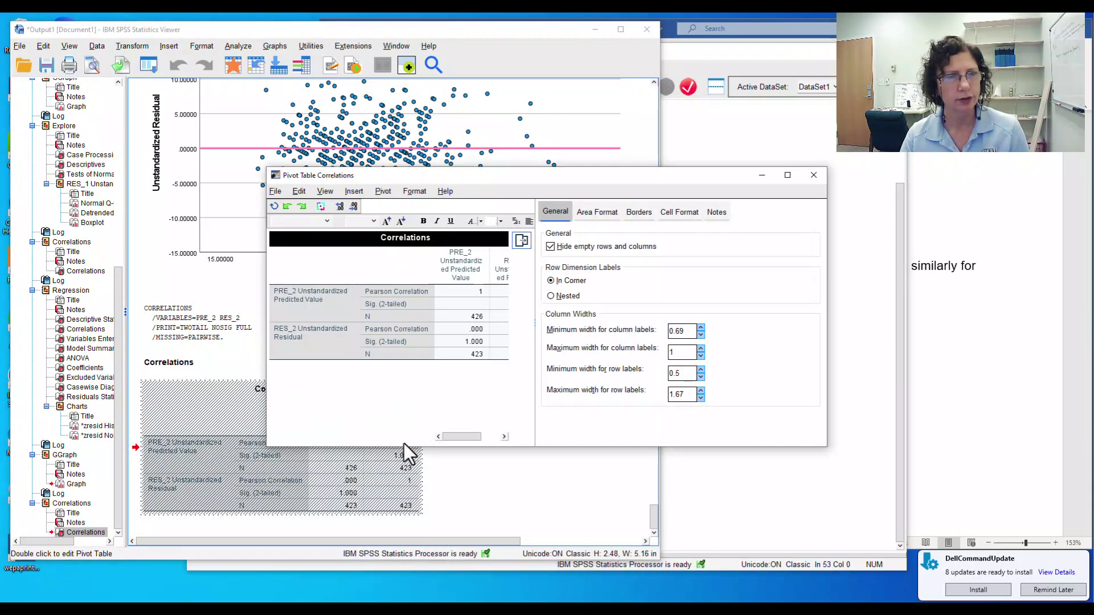
left_click(470, 330)
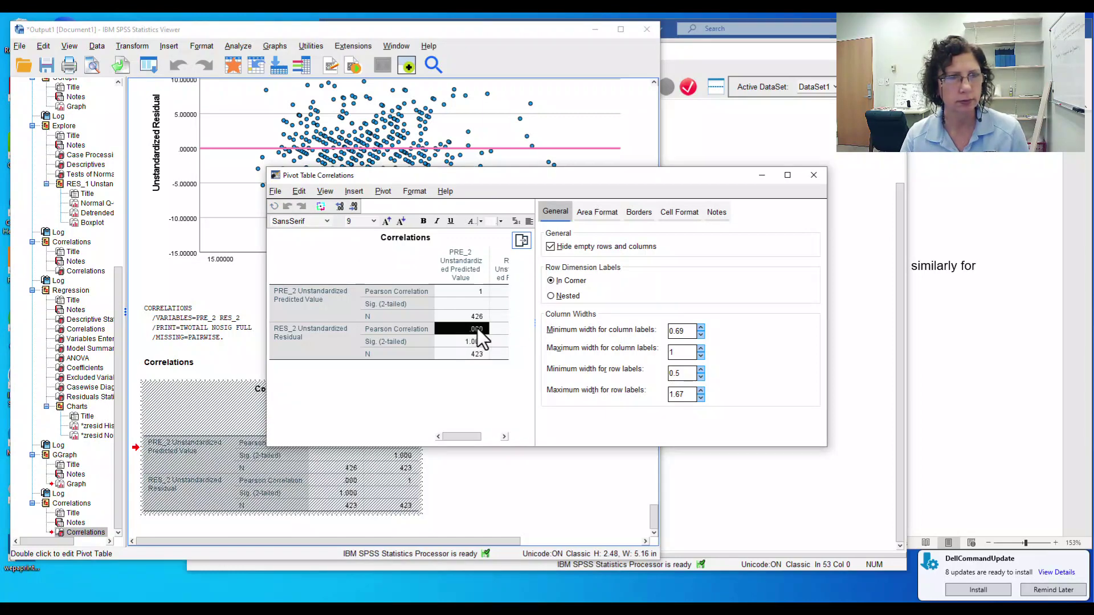
mouse_move(477, 328)
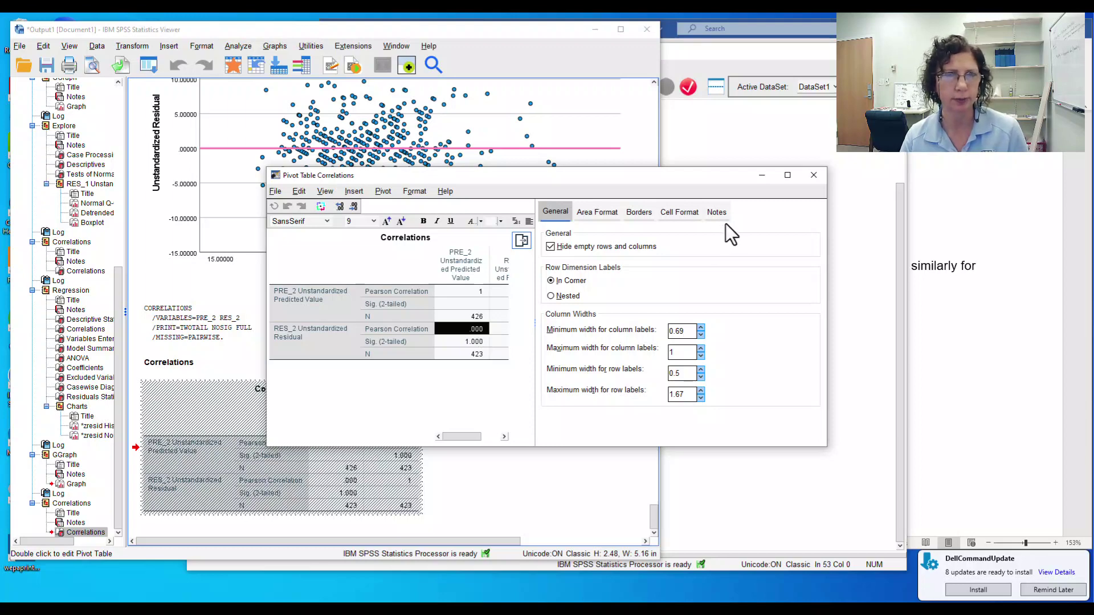
left_click(813, 176)
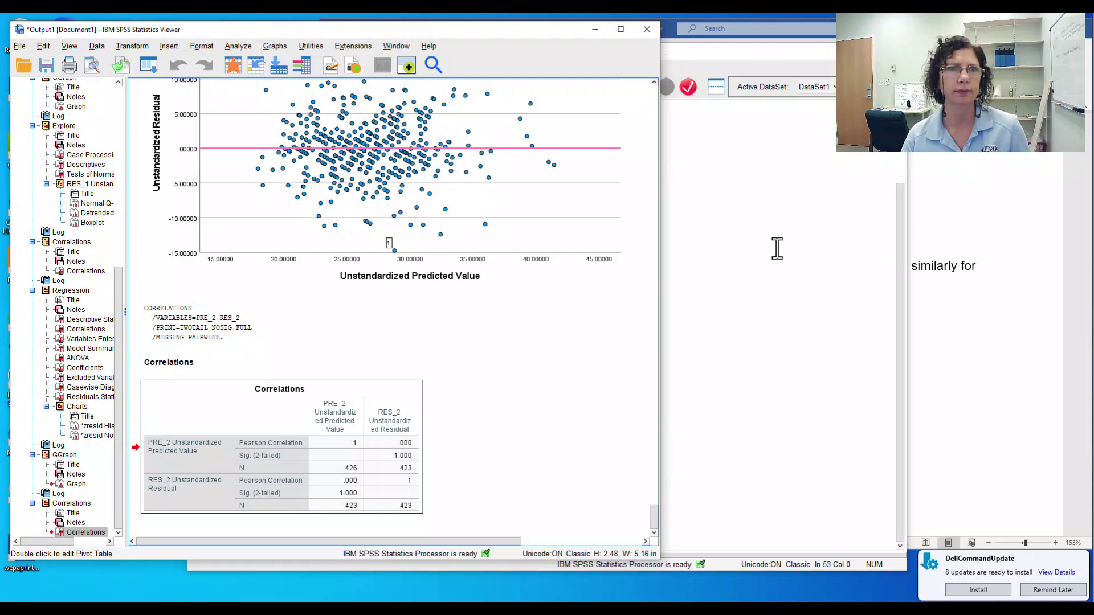
Step: Switch to the Word lab sheet and review the residual assumptions heading and the Multicollinearity and Outliers sections by highlighting them
left_click(966, 244)
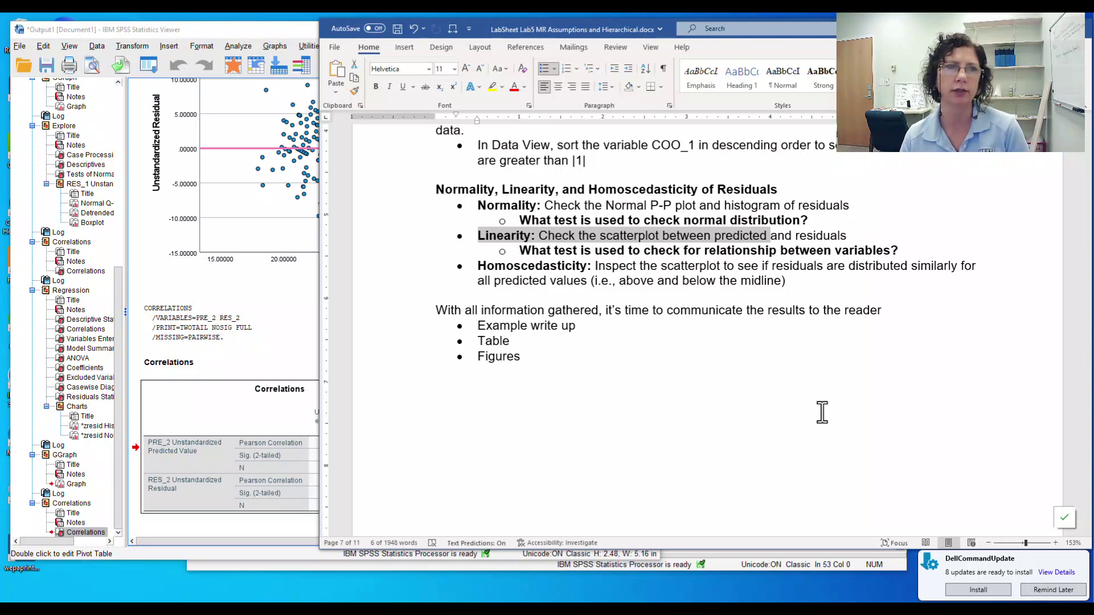
left_click(411, 194)
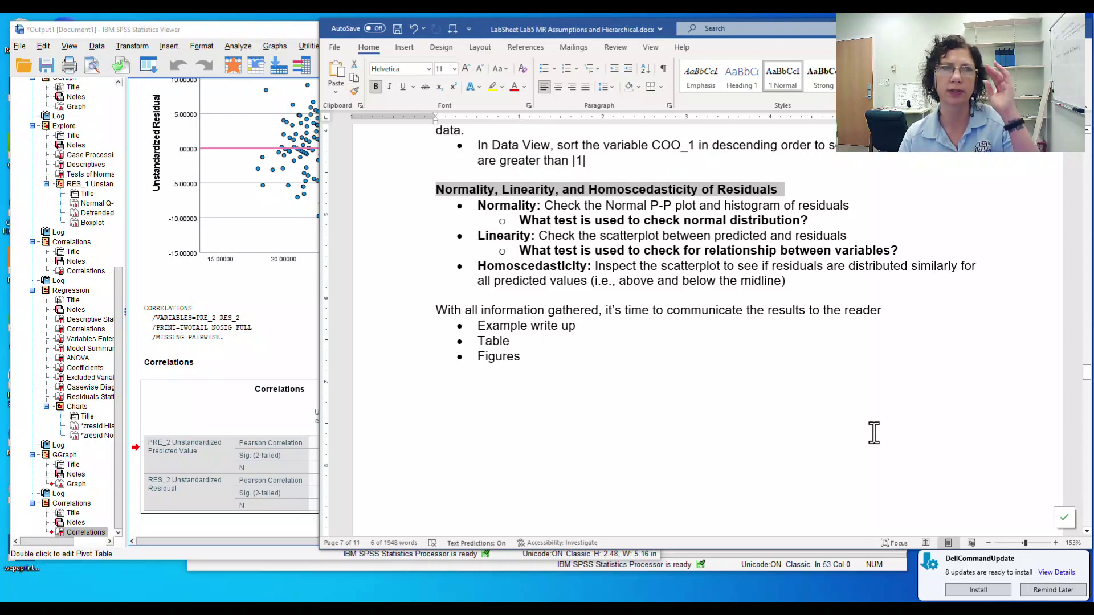
scroll(870, 432, "up", 4)
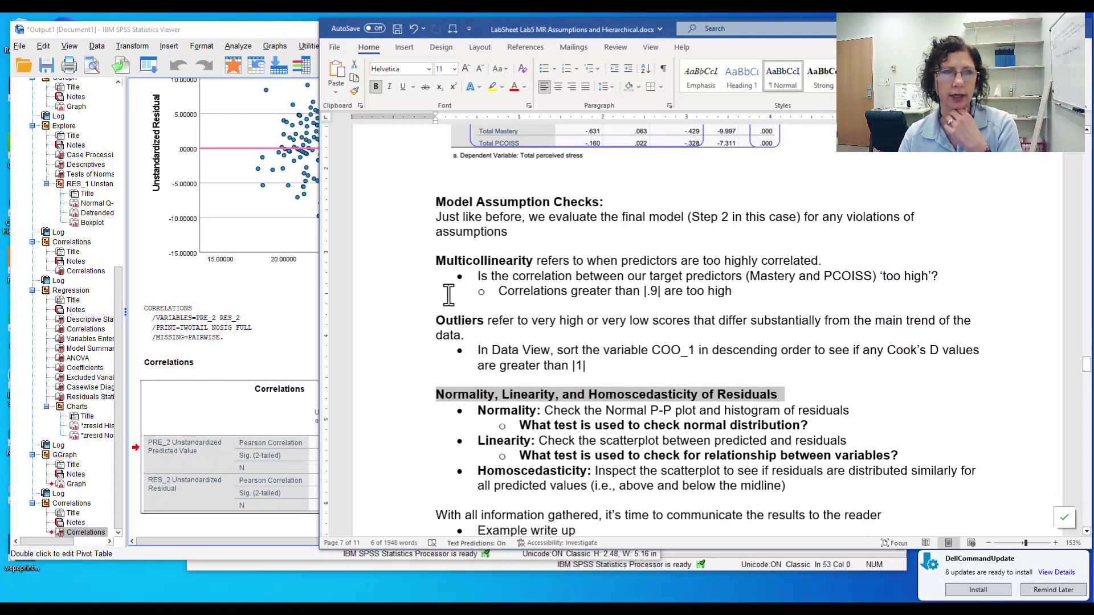
left_click_drag(399, 262, 393, 367)
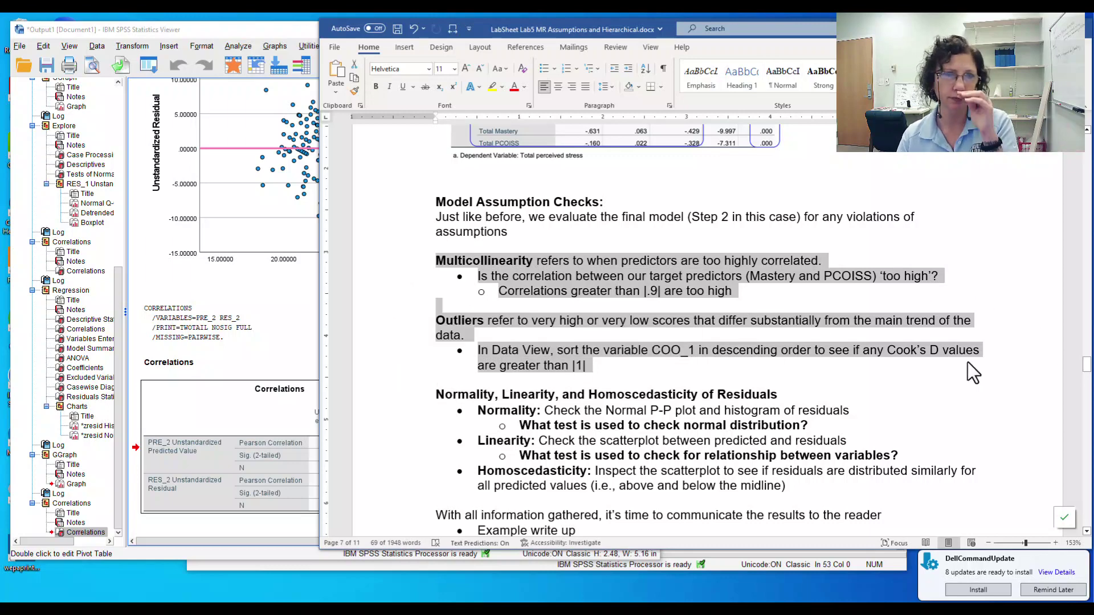
left_click(741, 260)
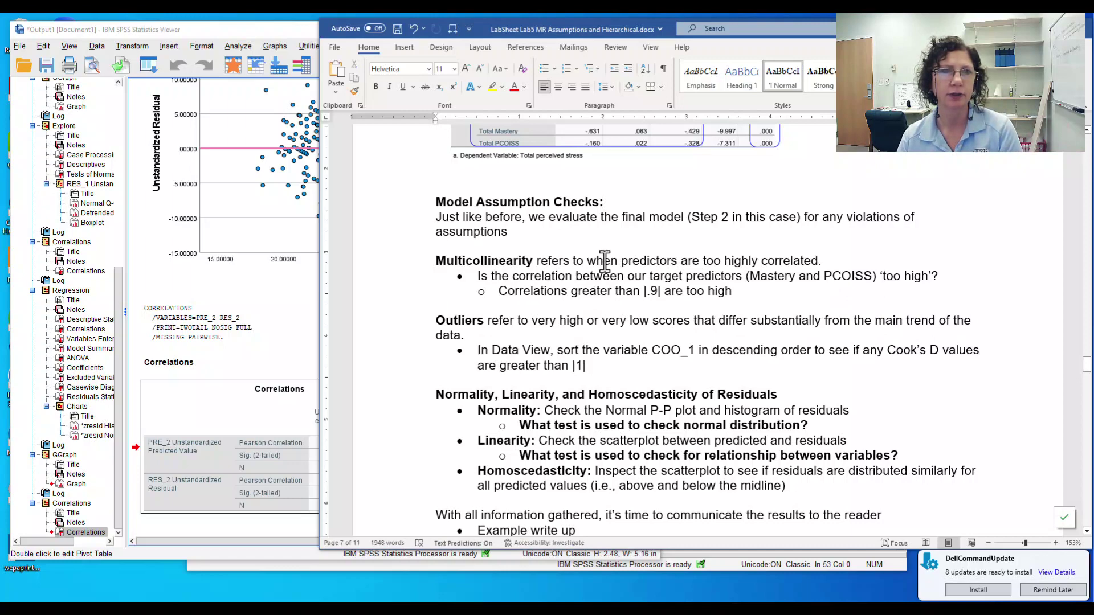
Step: Review the lab sheet's multicollinearity, outlier, normality, linearity and homoscedasticity checks by highlighting each section, through to the reporting list
left_click_drag(588, 260, 699, 263)
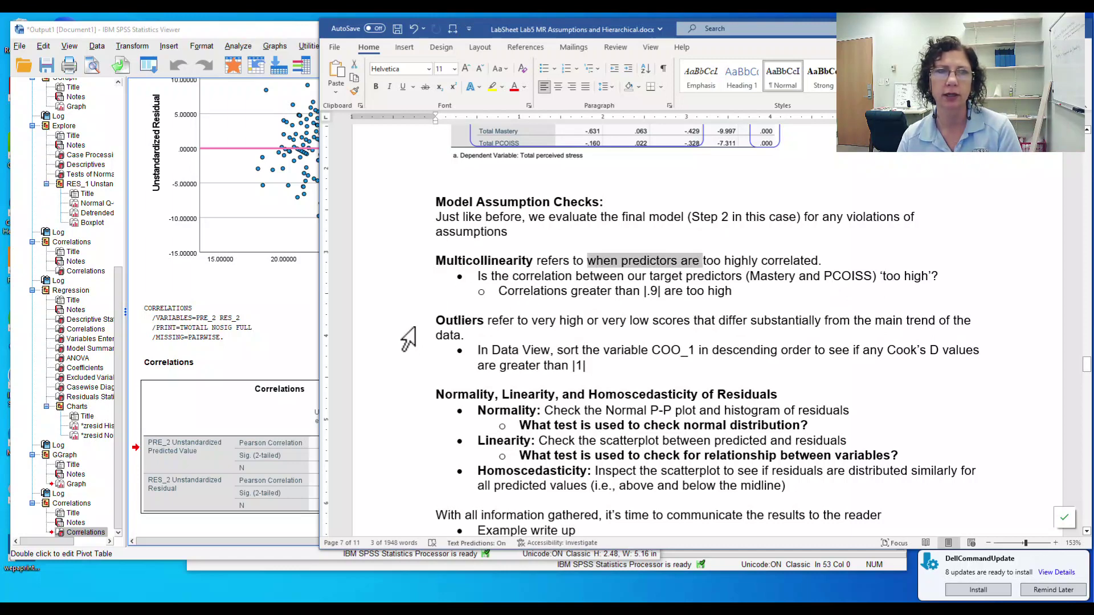
left_click_drag(410, 326, 414, 371)
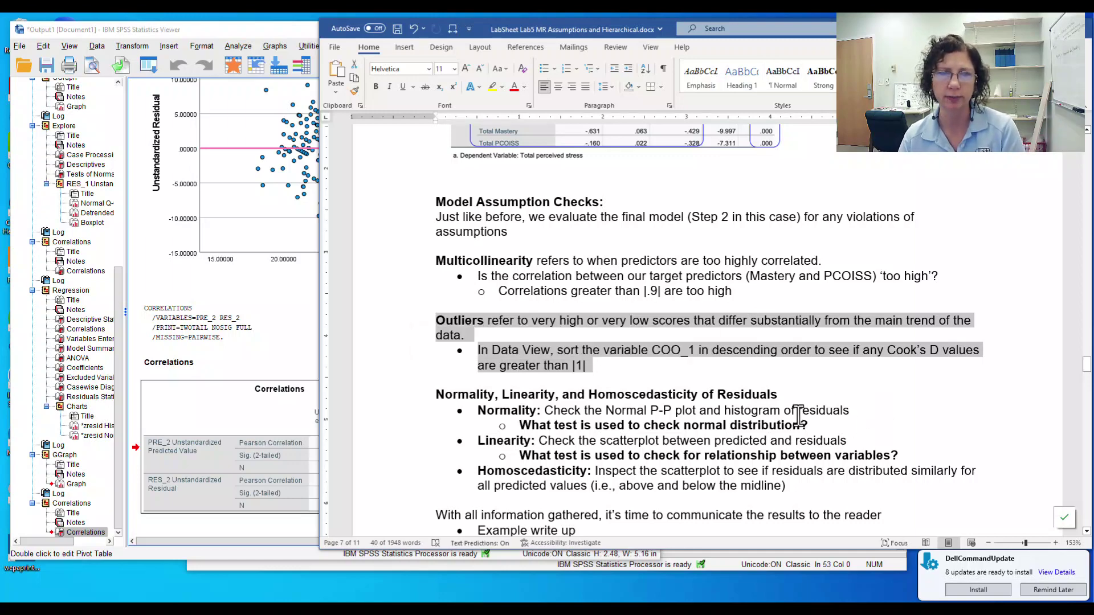
scroll(800, 415, "down", 3)
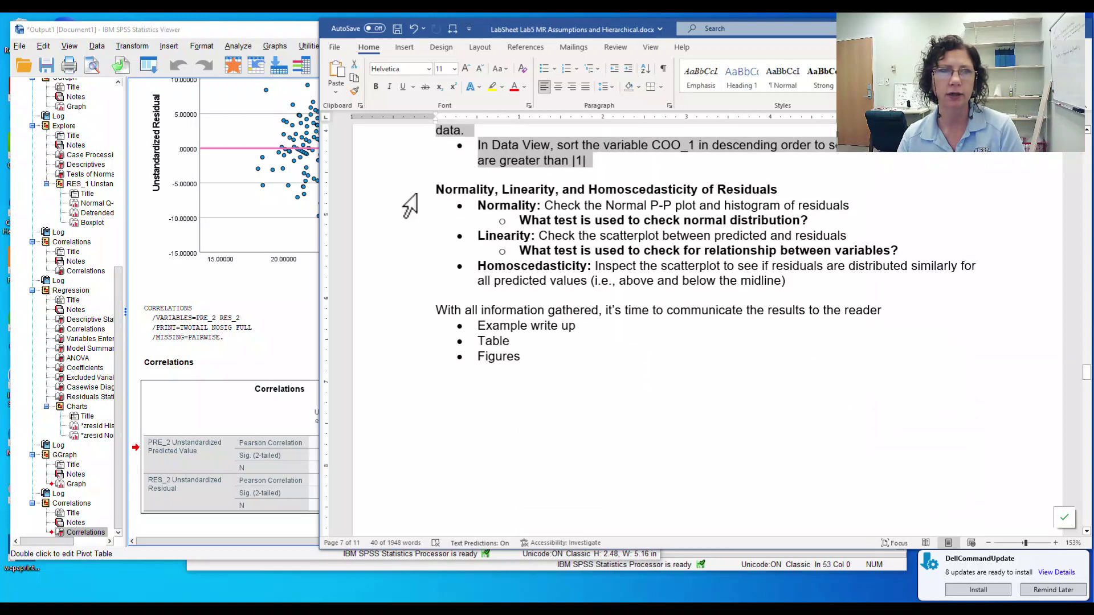
left_click_drag(411, 191, 410, 293)
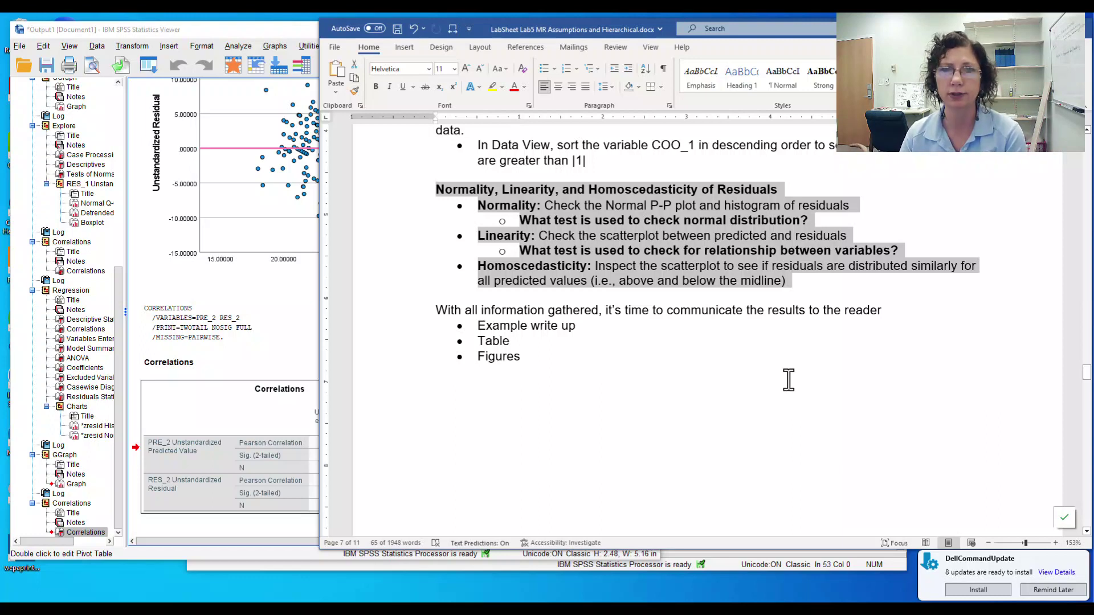
scroll(790, 374, "down", 1)
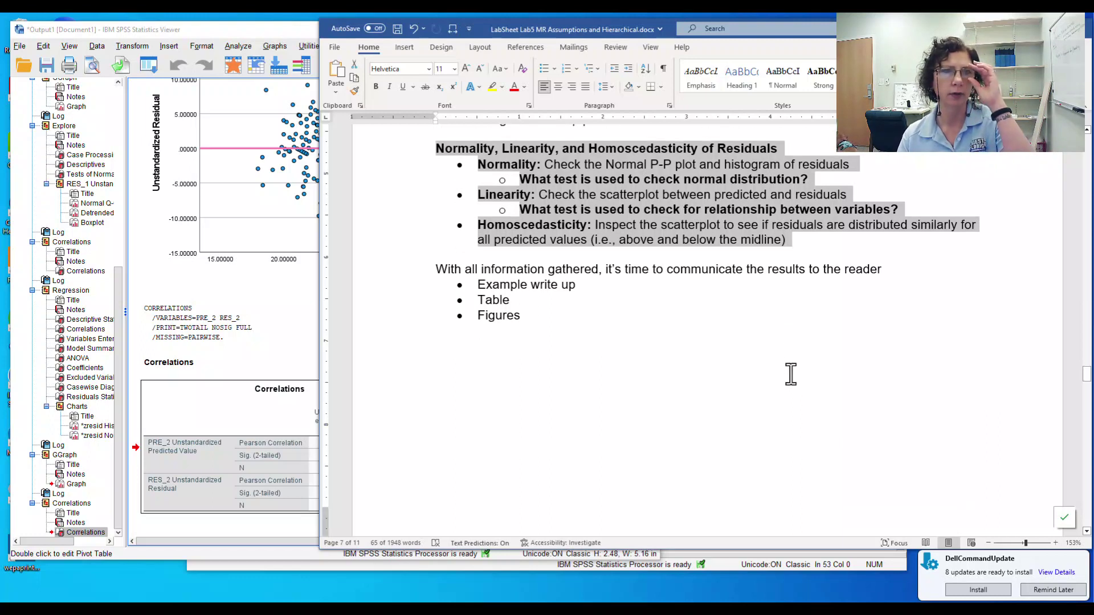
scroll(791, 374, "down", 2)
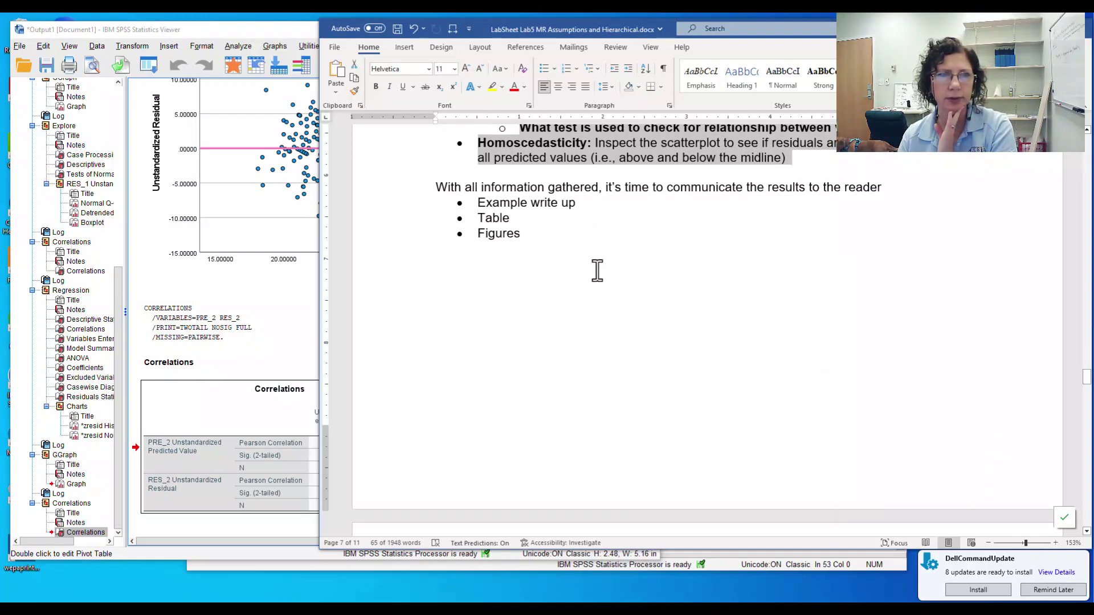
Step: Highlight the first paragraph of the Example Write Up and correct its predictor correlation to r = .53
scroll(669, 268, "down", 10)
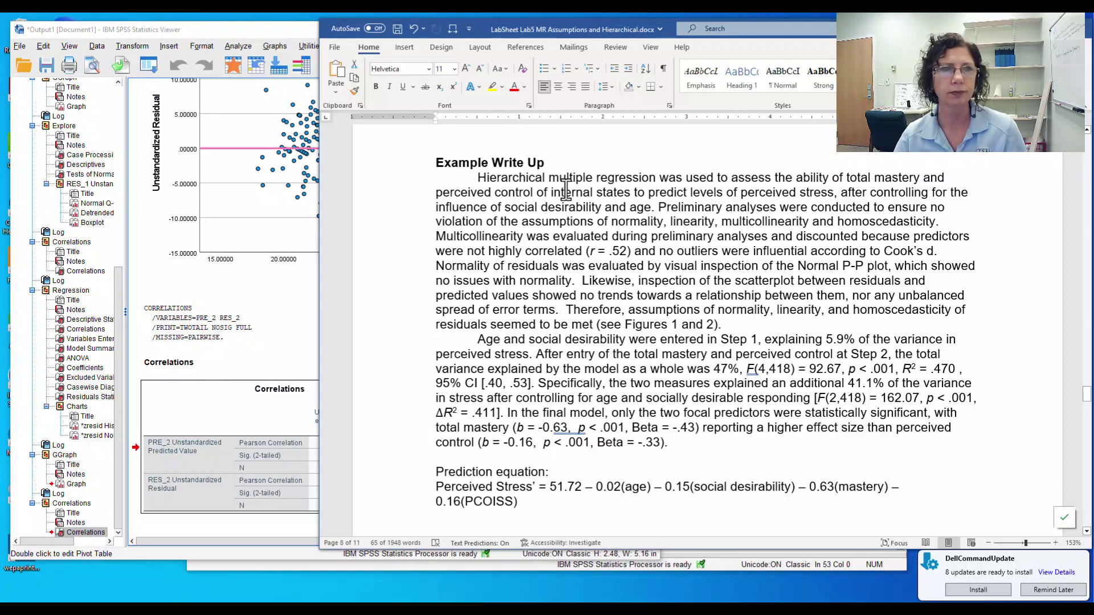
left_click(397, 177)
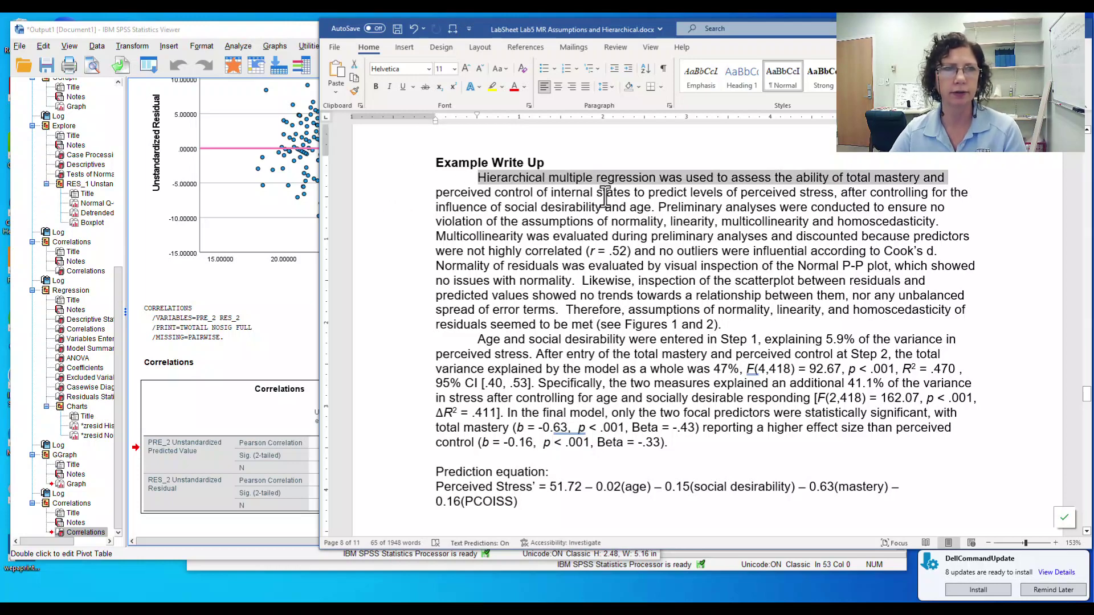
left_click(731, 326, "shift")
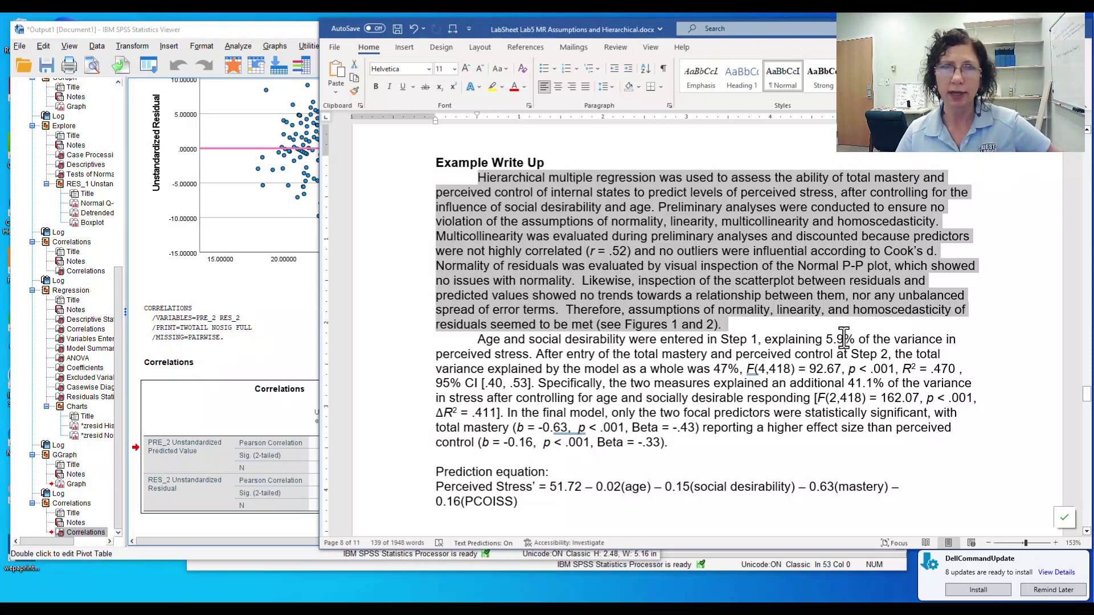
left_click(627, 250)
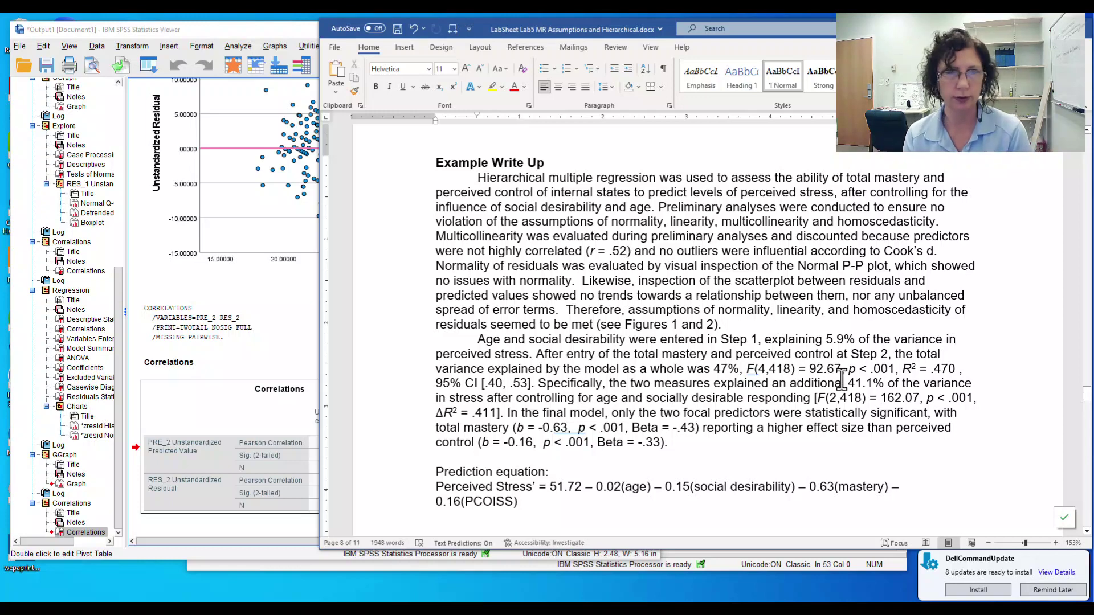
key("BackSpace")
type("3")
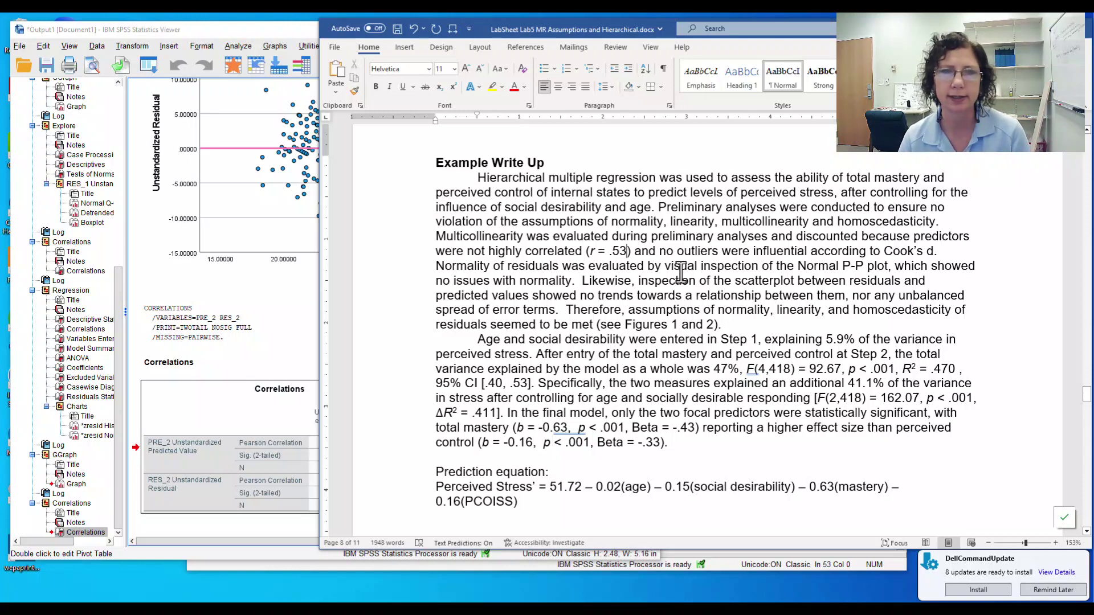
Step: Review the write-up's second paragraph on the Step 1 and Step 2 results, highlighting it, and the prediction equation below
scroll(774, 294, "down", 1)
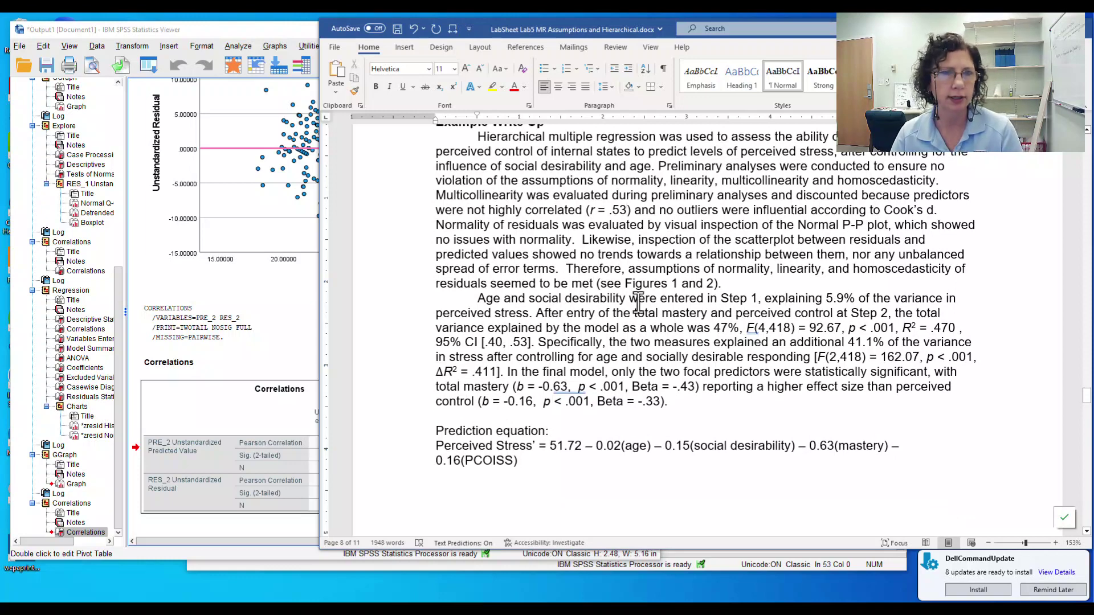
left_click_drag(617, 299, 639, 402)
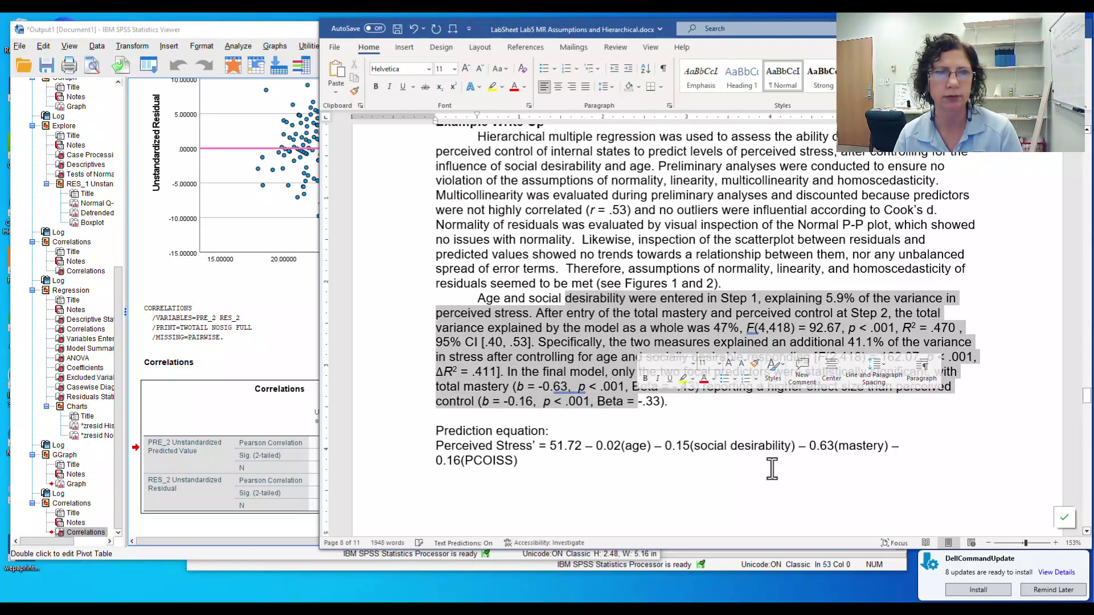
scroll(896, 444, "down", 2)
scroll(896, 445, "down", 5)
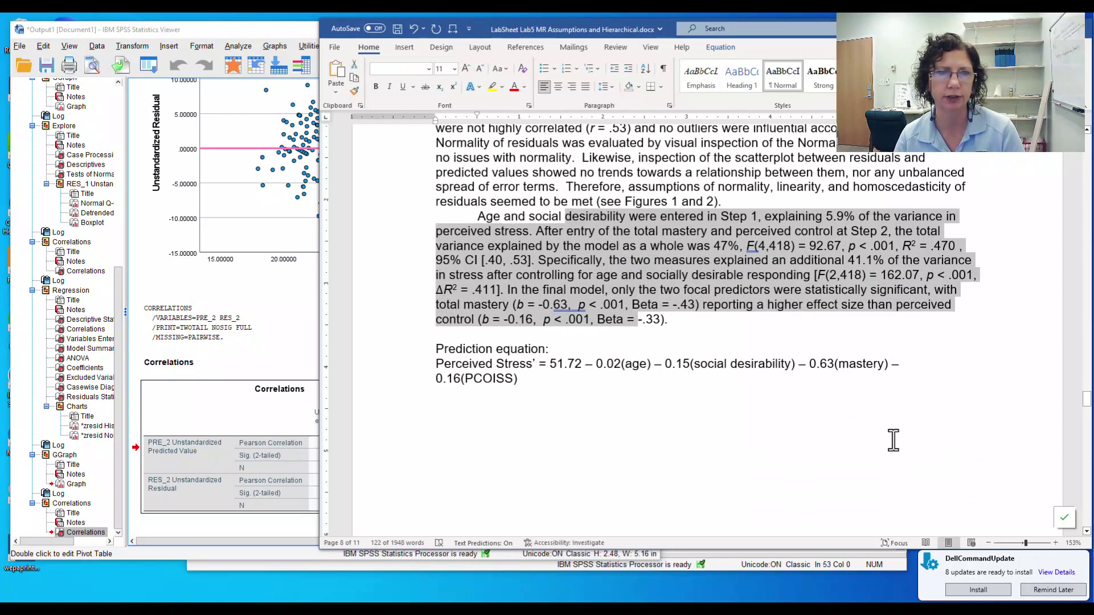
Step: Examine Table 1 of the hierarchical regression, highlighting the Step 1 rows and the Step 2 rows in turn
scroll(890, 434, "down", 10)
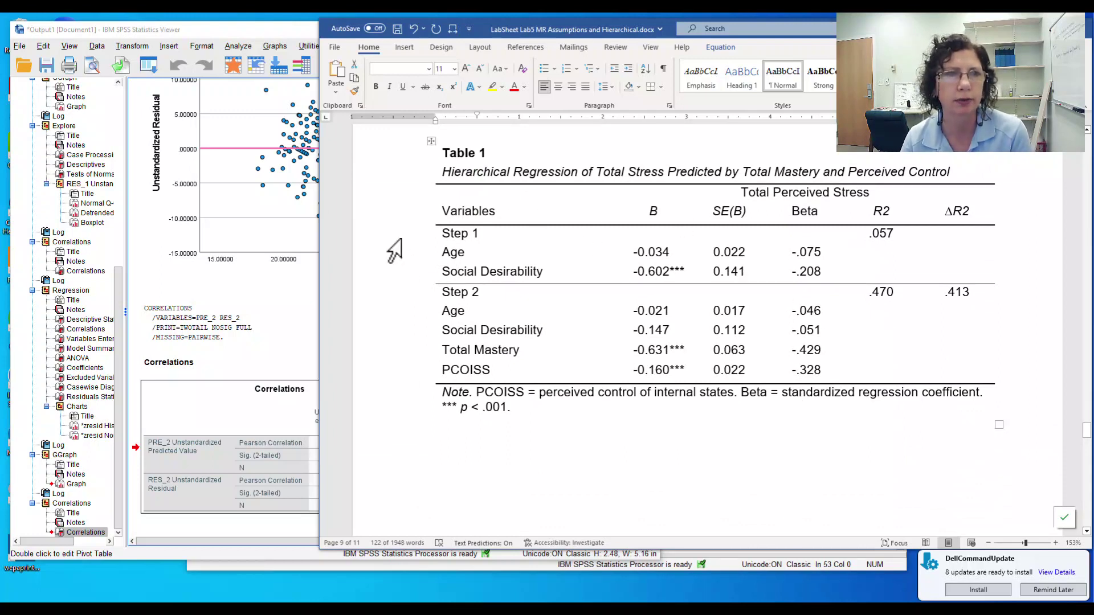
left_click_drag(399, 239, 392, 272)
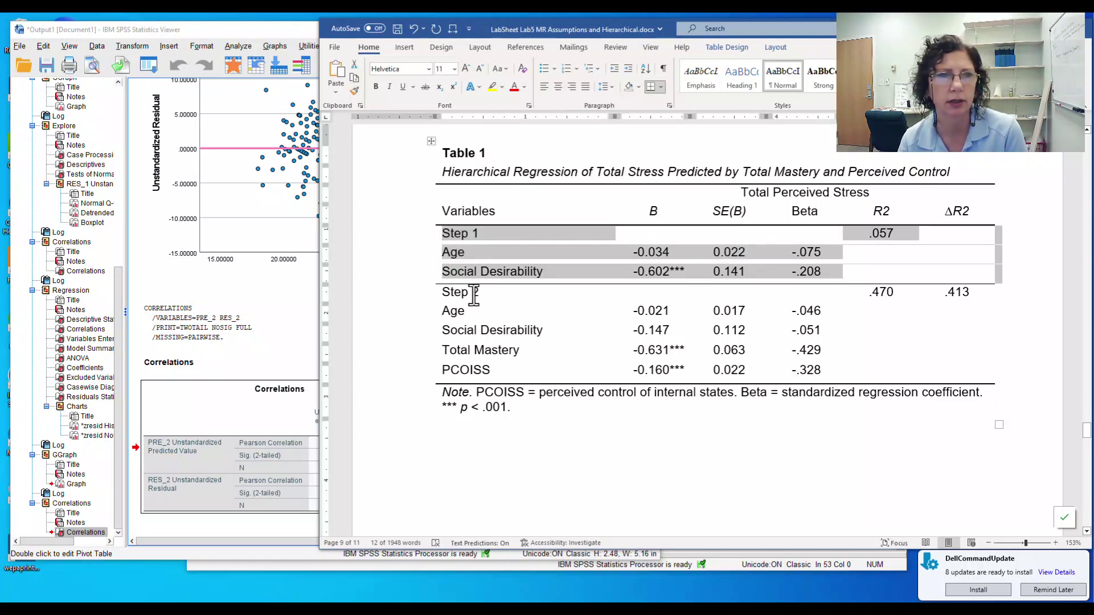
left_click_drag(394, 295, 362, 387)
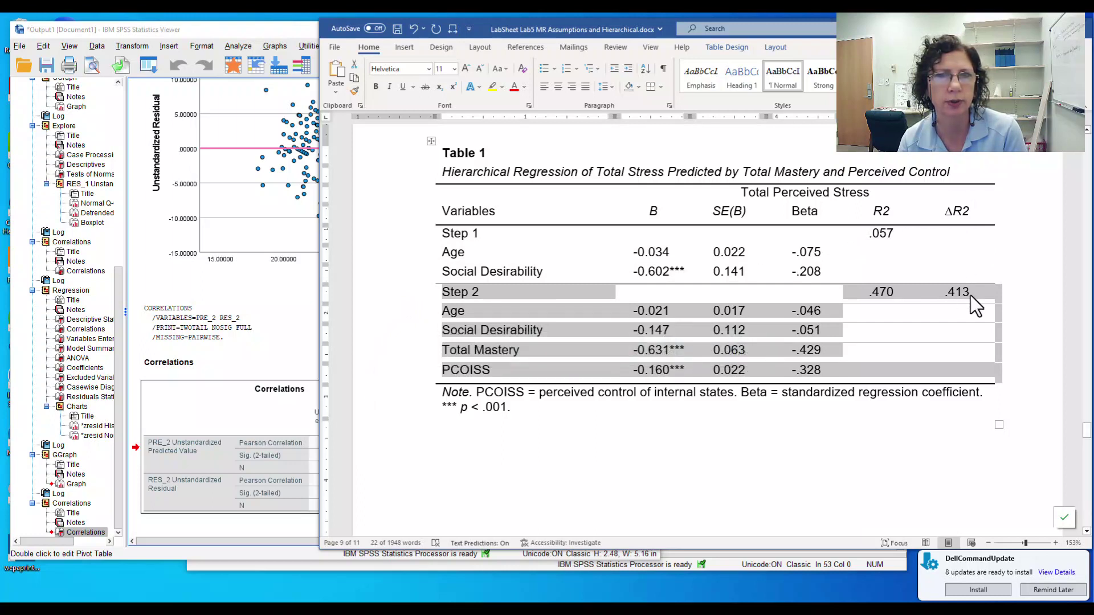
left_click(742, 446)
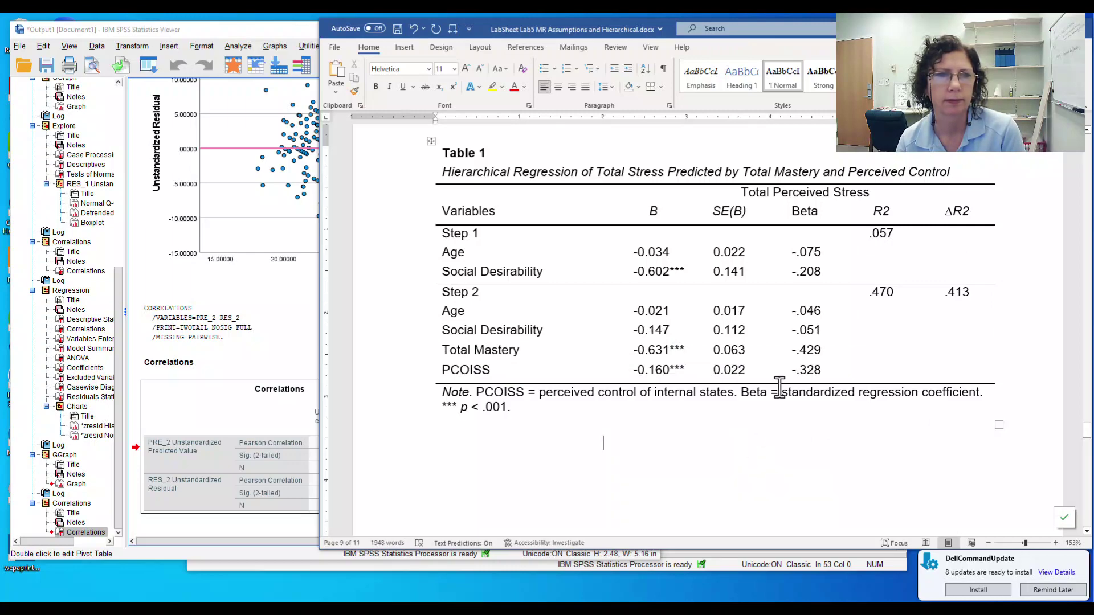
Step: Examine Figure 1's residual scatterplot, highlighting its caption, and Figure 2's Normal P-P plot at the end of the lab sheet
scroll(789, 374, "down", 8)
scroll(795, 376, "down", 6)
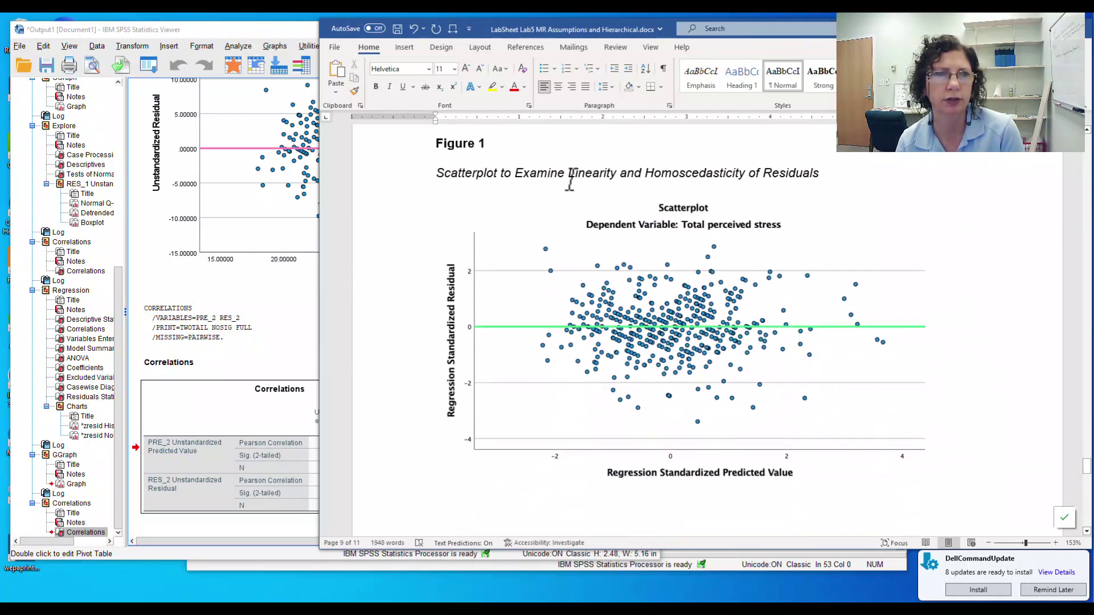
left_click_drag(774, 171, 504, 174)
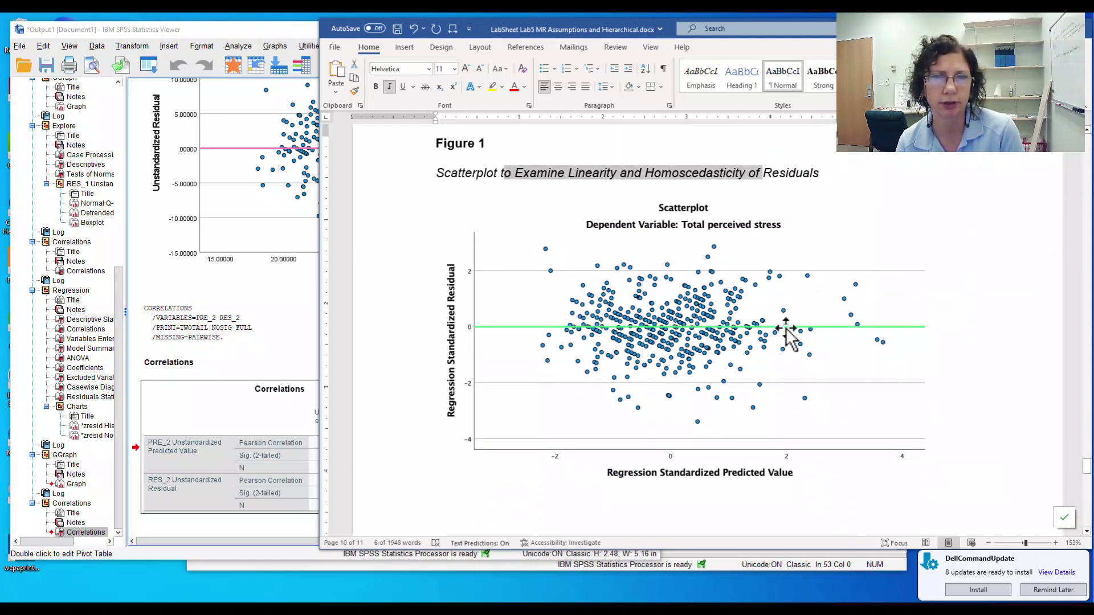
scroll(1018, 337, "down", 10)
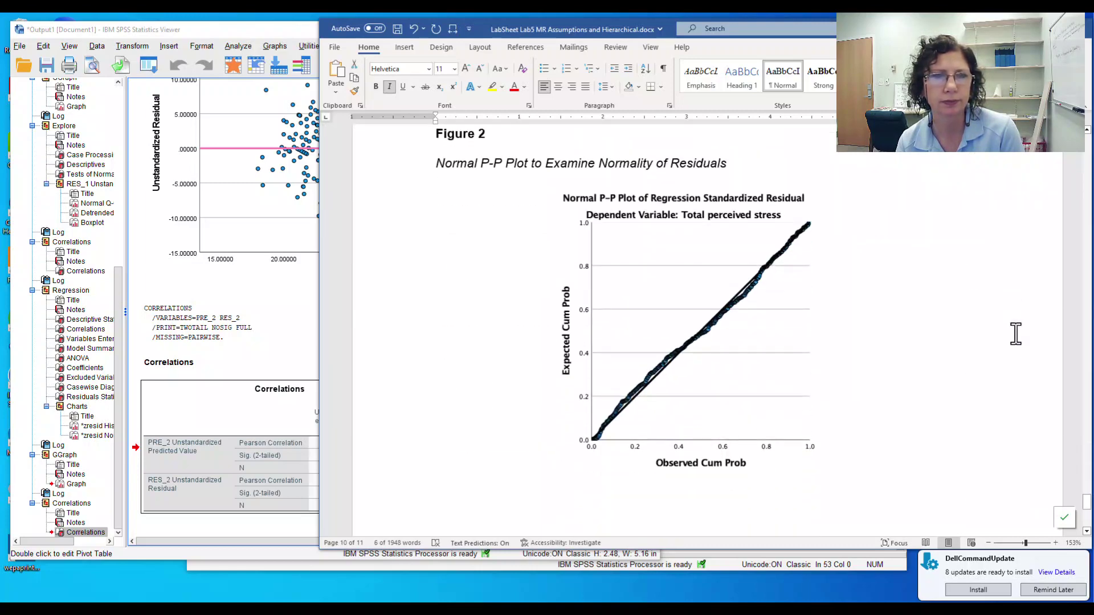
scroll(1016, 334, "down", 5)
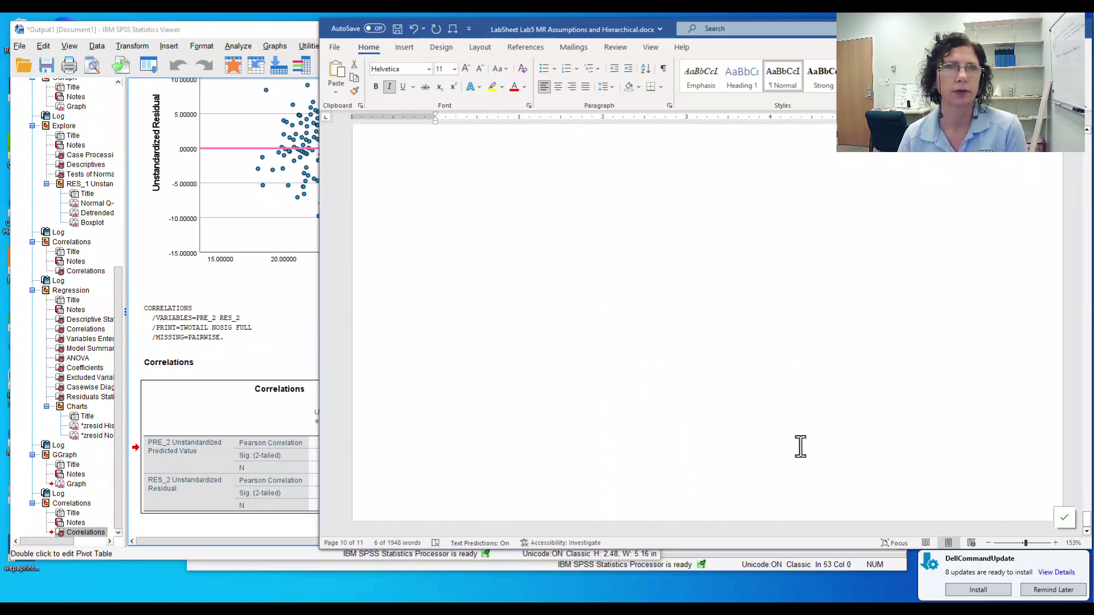